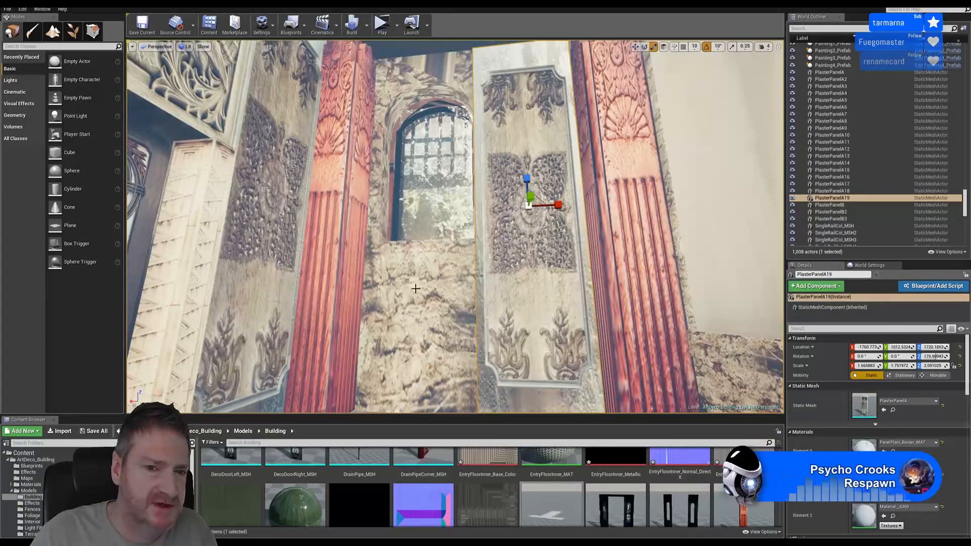
Examine the room's carved columns, plaster panels, windows and the wooden ceiling arches above the iron gates.
right_click_drag(415, 288, 227, 328)
right_click_drag(455, 228, 607, 217)
right_click_drag(354, 316, 343, 317)
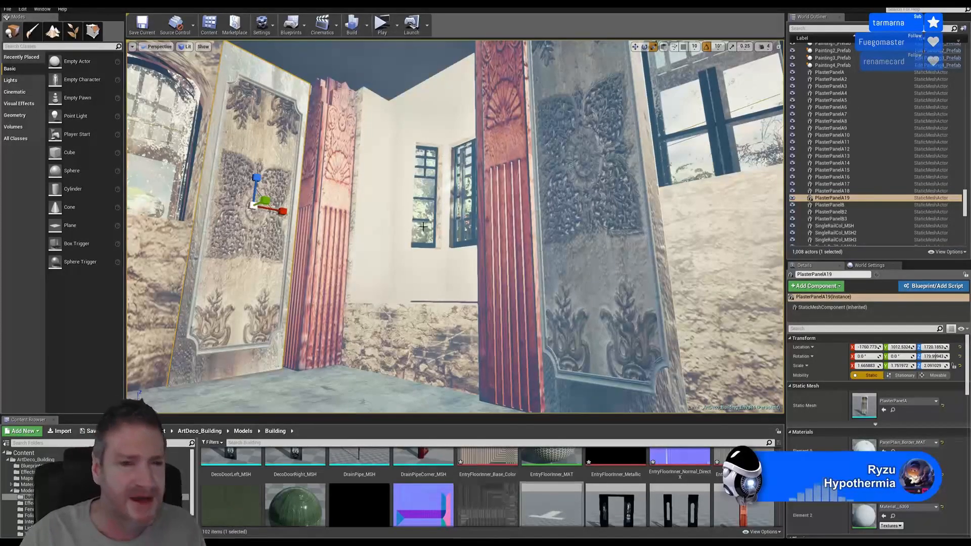
mouse_move(377, 204)
right_mouse_down()
mouse_move(368, 243)
mouse_move(333, 249)
mouse_move(344, 252)
mouse_move(379, 201)
right_mouse_up()
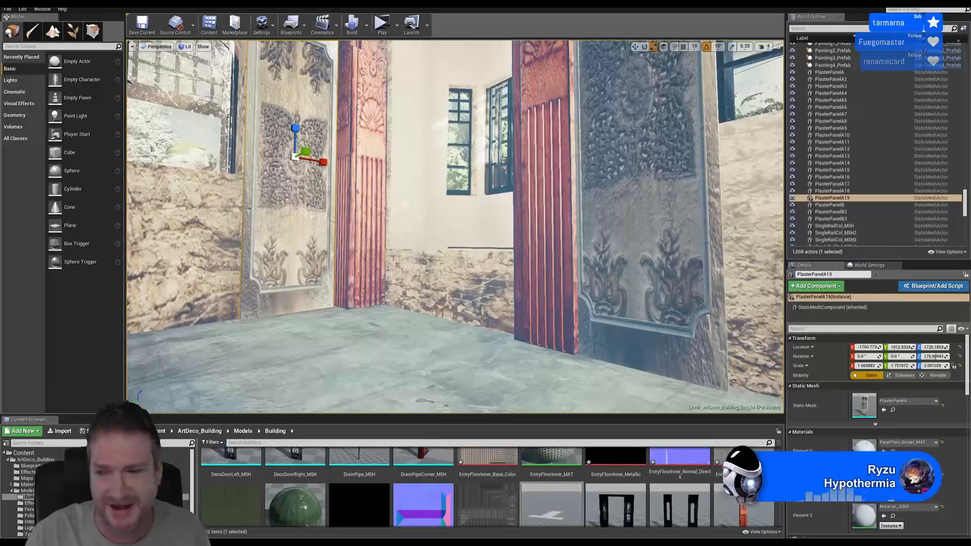
right_click_drag(455, 227, 546, 218)
right_click_drag(455, 226, 655, 144)
right_click_drag(431, 286, 344, 250)
mouse_move(435, 213)
right_mouse_down()
mouse_move(452, 236)
mouse_move(384, 218)
mouse_move(374, 197)
mouse_move(414, 247)
mouse_move(410, 222)
mouse_move(440, 217)
mouse_move(445, 202)
mouse_move(480, 227)
mouse_move(483, 209)
mouse_move(480, 223)
mouse_move(465, 213)
mouse_move(455, 223)
mouse_move(623, 194)
right_mouse_up()
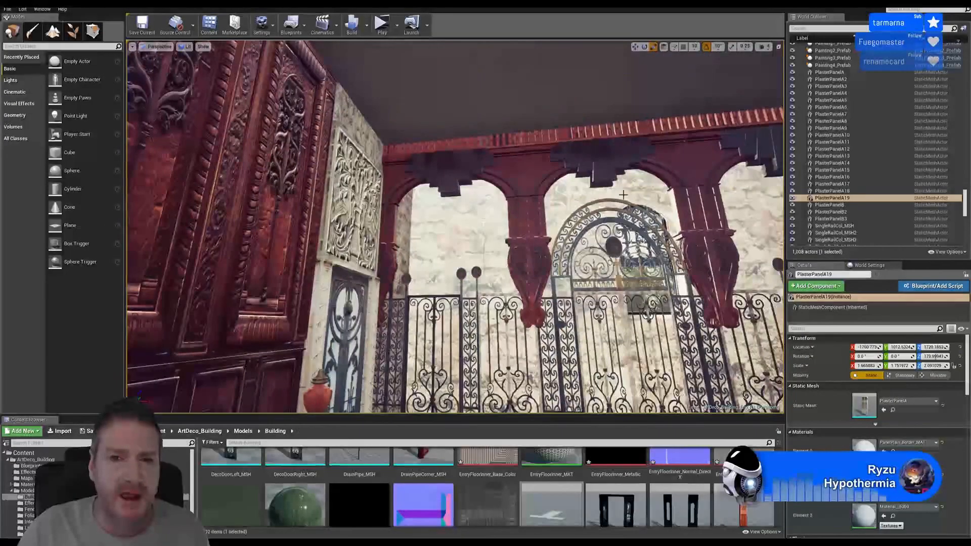
Duplicate the wooden ceiling arch in front of the arched iron gate and move the copy along X to about -1504.
left_click(603, 156)
right_click(604, 157)
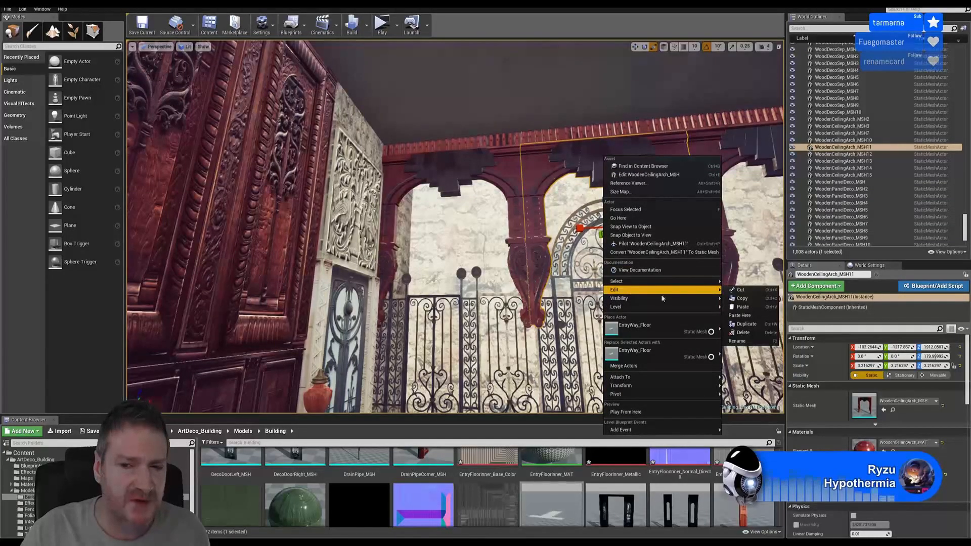
left_click(745, 324)
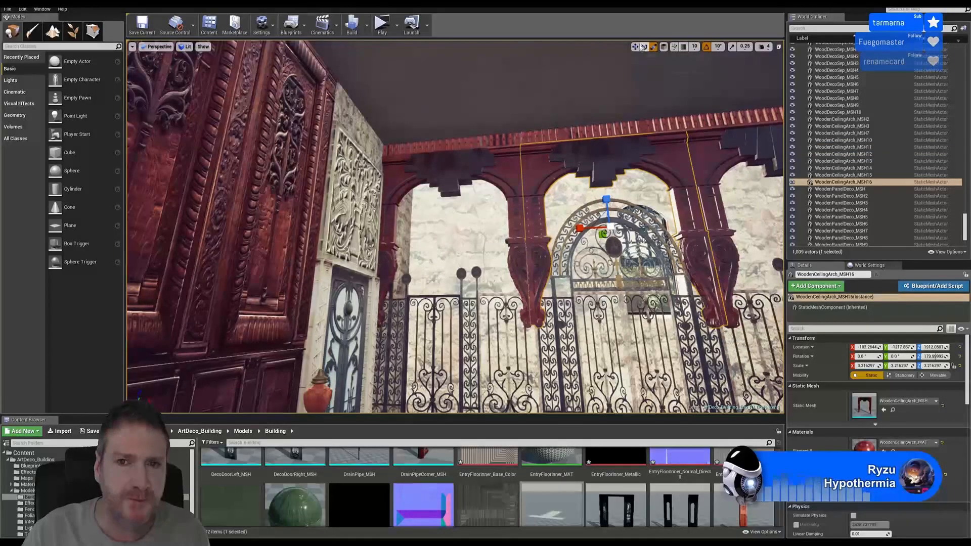
left_click(635, 46)
left_click_drag(642, 226, 293, 231)
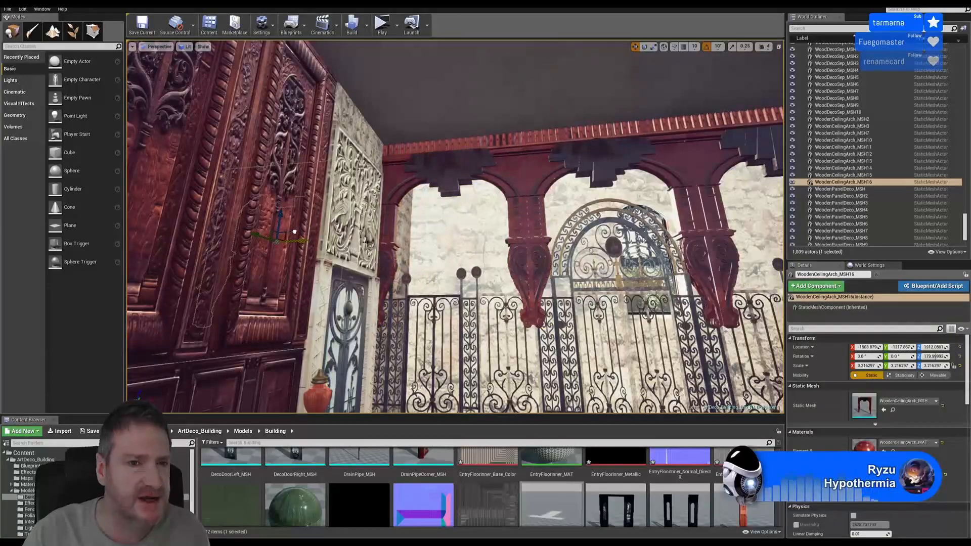
Position the duplicated arch between the carved red columns under the red beam, at about X -1582, Y -661, Z 1863.
right_click_drag(367, 243, 414, 227)
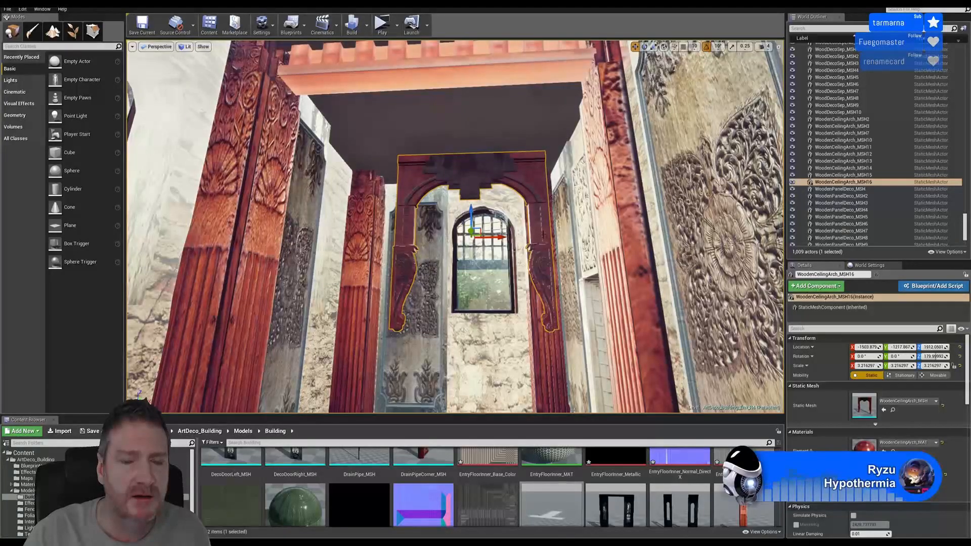
mouse_move(515, 246)
right_mouse_down()
mouse_move(505, 248)
mouse_move(521, 241)
right_mouse_up()
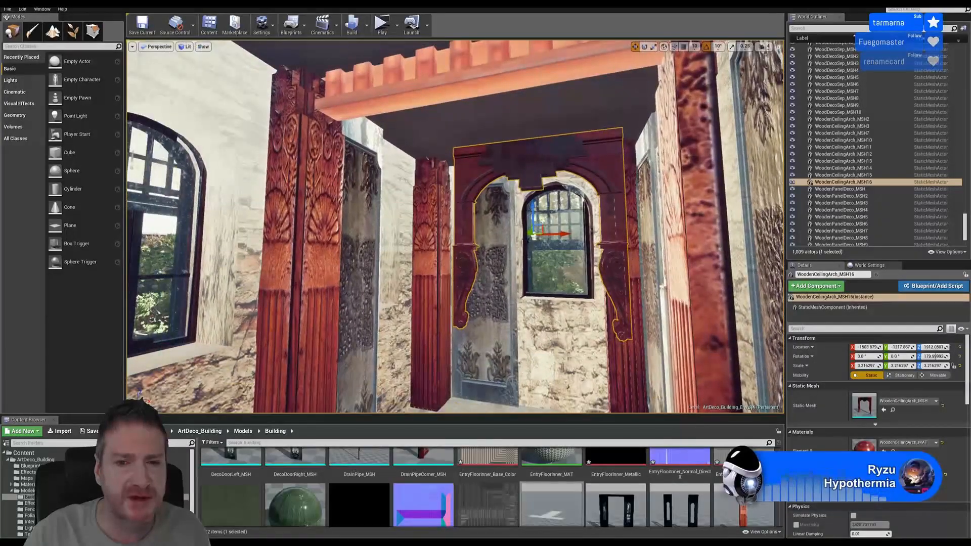
left_click_drag(530, 233, 487, 251)
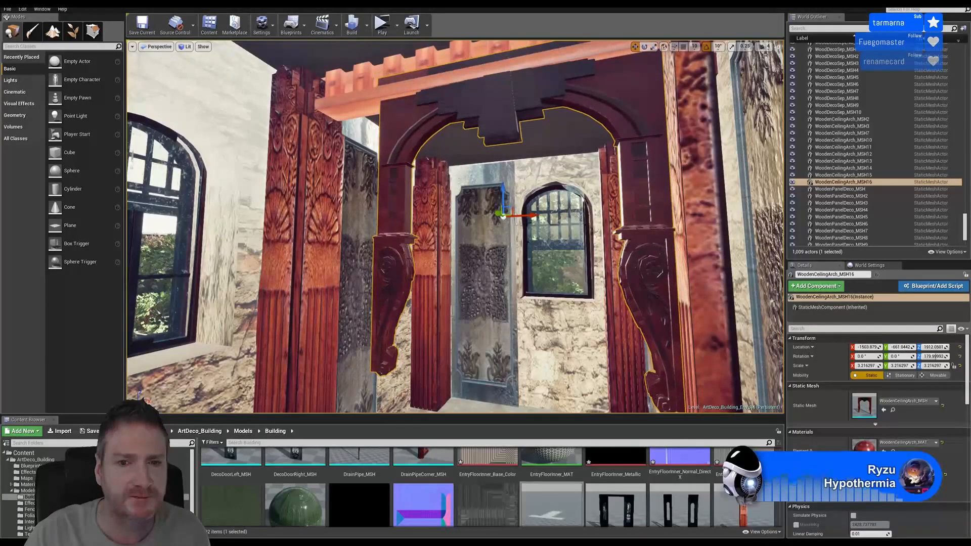
left_click_drag(526, 221, 465, 221)
right_click_drag(465, 221, 491, 225)
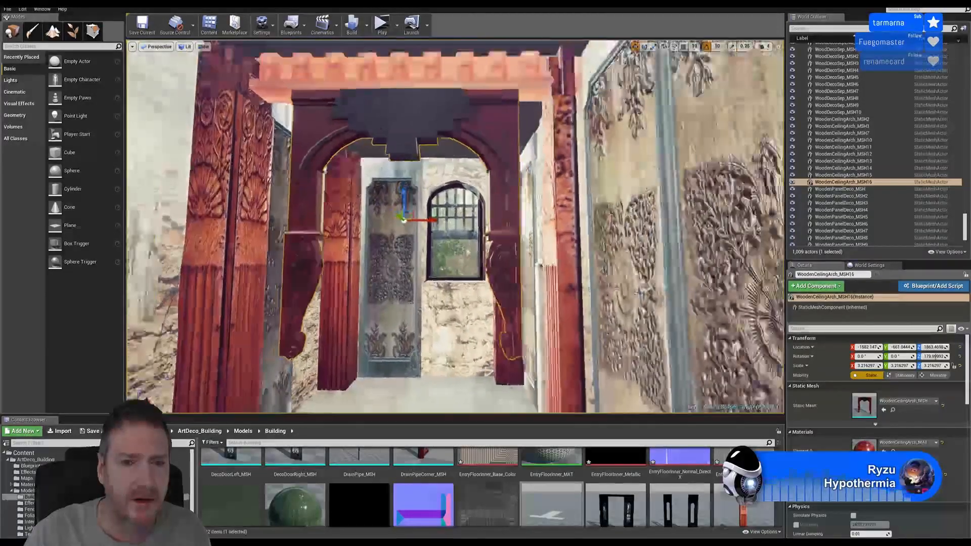
Scale the duplicated arch to span the columns, about 4.29 in X and 3.40 in Y and Z.
right_click_drag(466, 283, 459, 263)
left_click(653, 47)
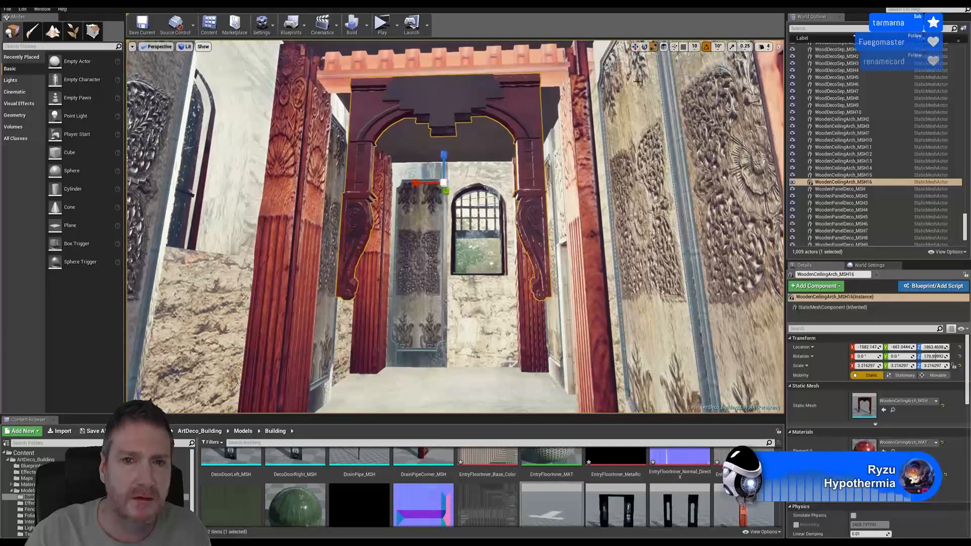
left_click_drag(414, 182, 385, 185)
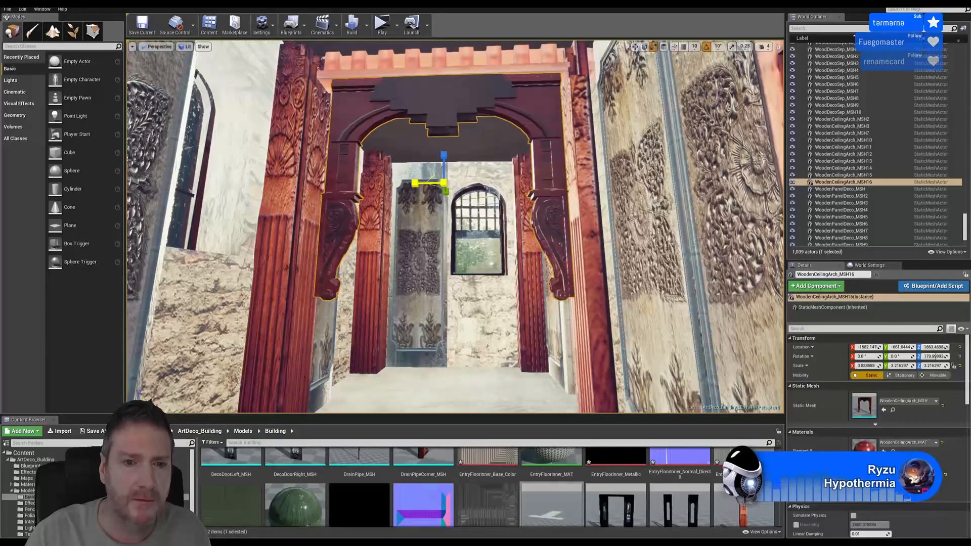
mouse_move(430, 216)
right_mouse_down()
mouse_move(431, 248)
mouse_move(428, 220)
right_mouse_up()
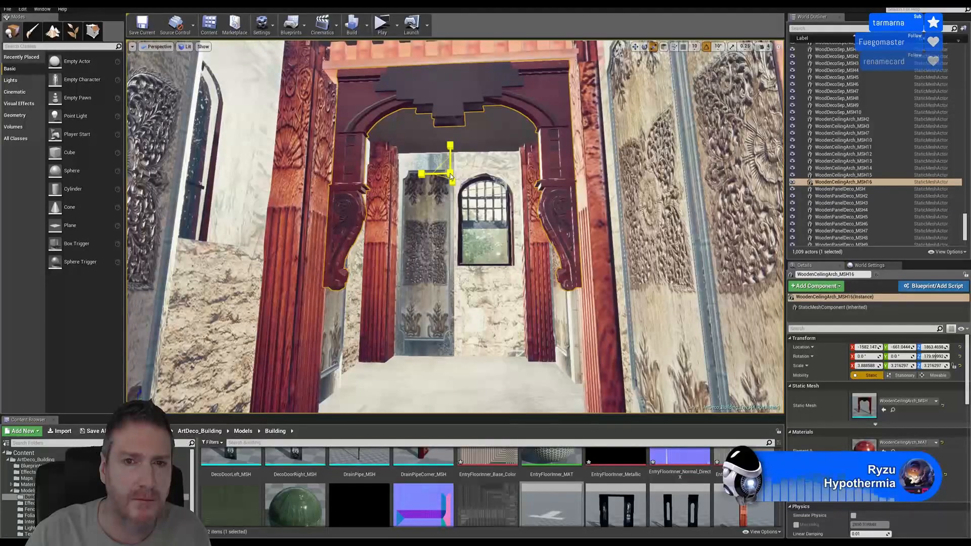
left_click_drag(451, 177, 412, 177)
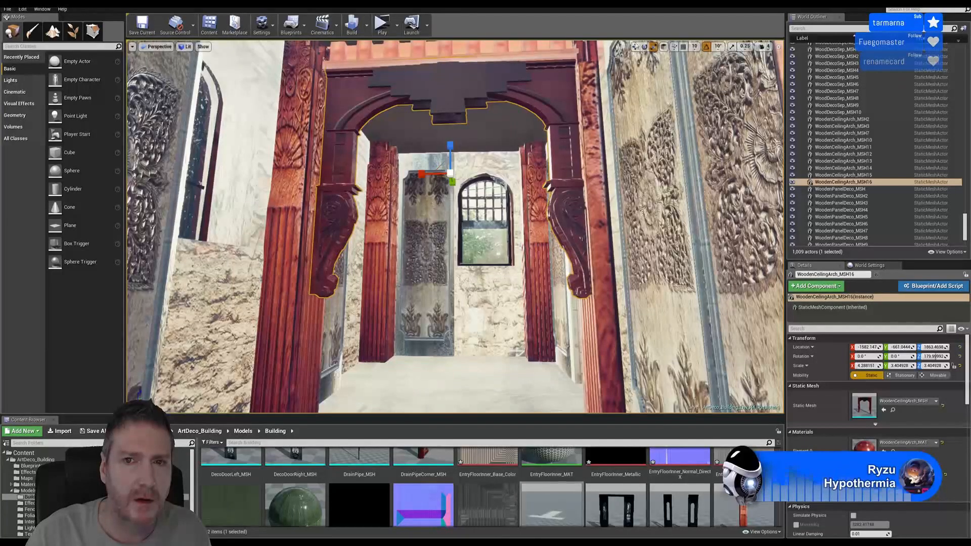
Centre the scaled arch between the columns at about X -1599 and Y -668.
left_click(635, 47)
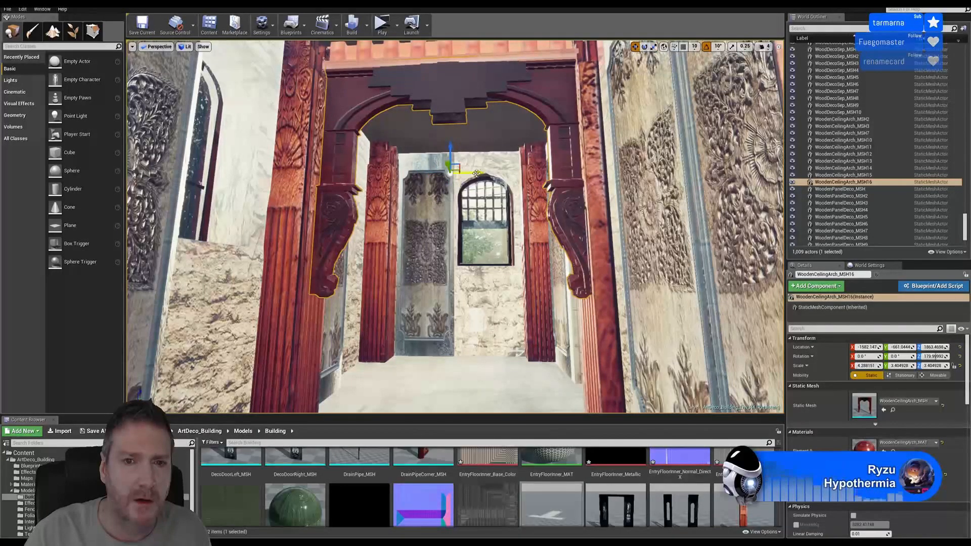
left_click_drag(476, 173, 471, 171)
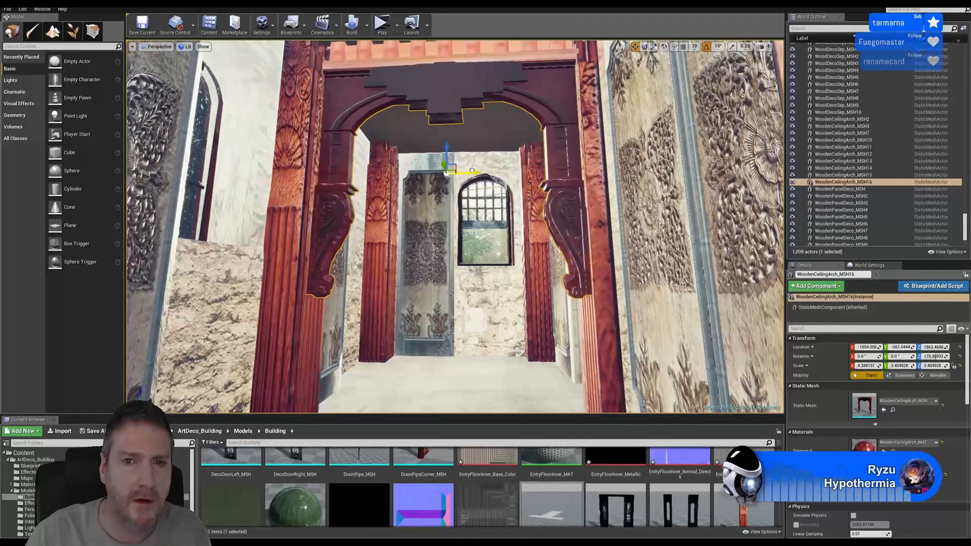
right_click_drag(472, 171, 422, 127)
right_click_drag(476, 228, 476, 228)
left_click_drag(438, 200, 442, 198)
right_click_drag(505, 253, 505, 253)
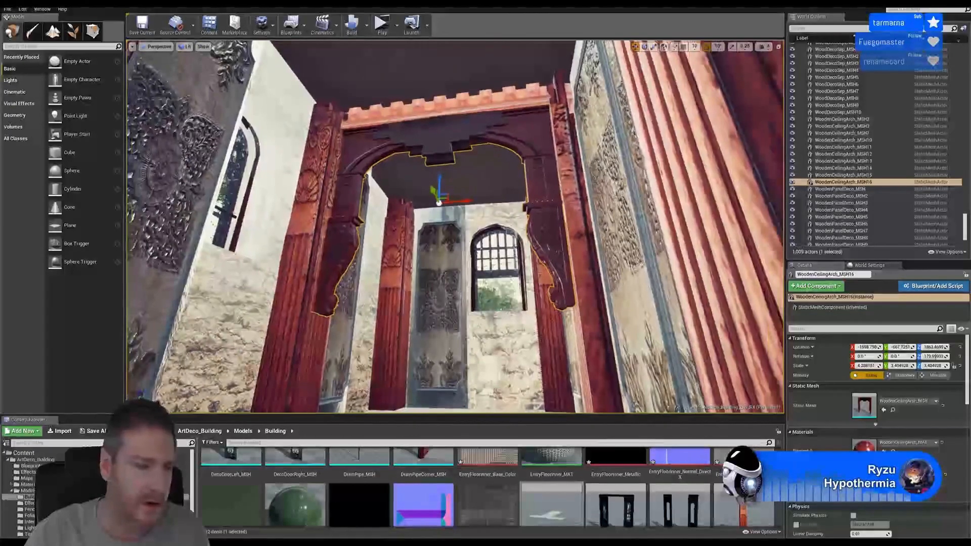
Duplicate the fitted arch, move the copy between the neighbouring pair of columns in the corridor, and clear the selection.
right_click(444, 135)
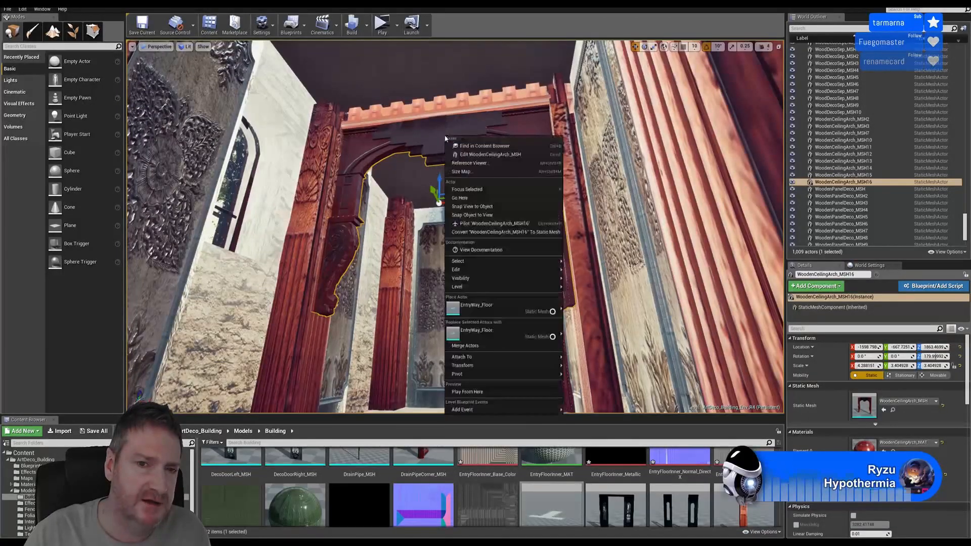
mouse_move(475, 273)
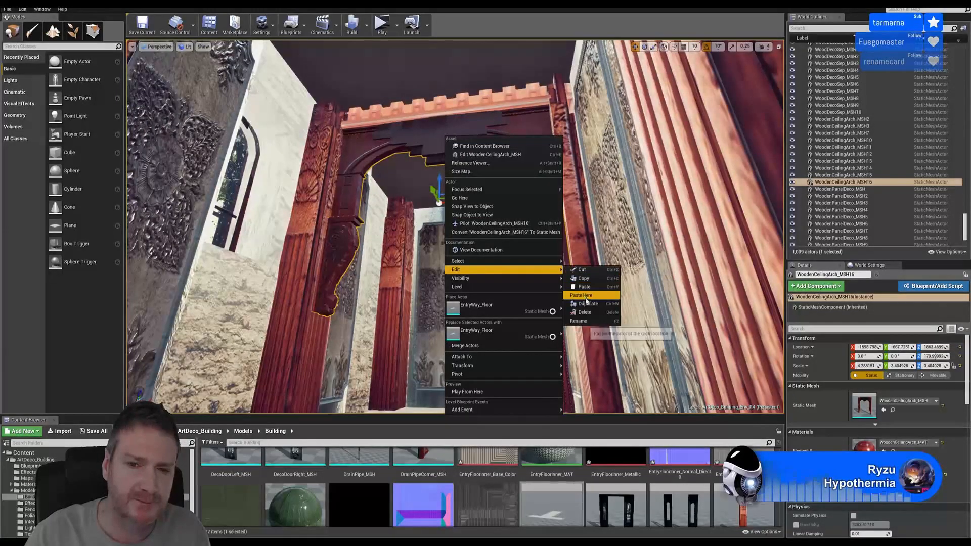
left_click(587, 305)
right_click_drag(587, 305, 587, 305)
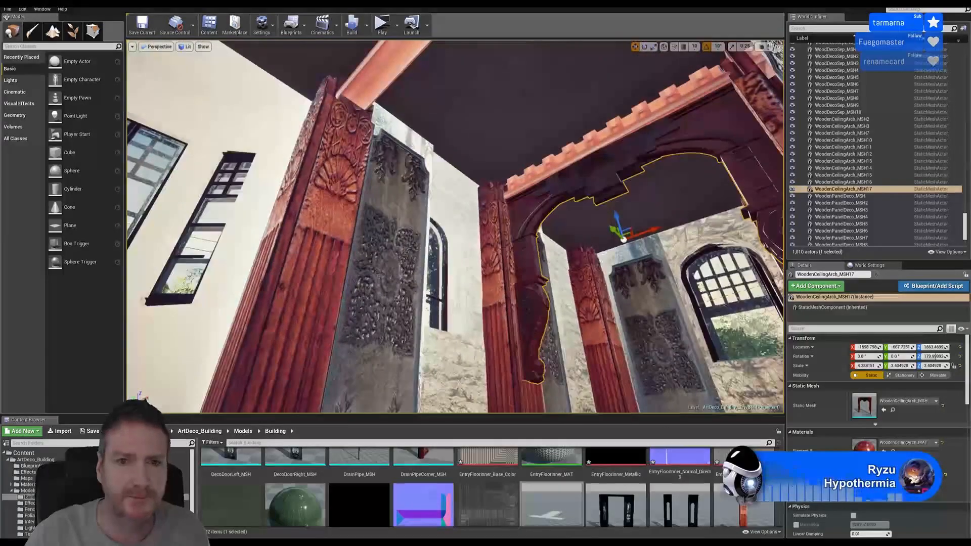
left_click_drag(614, 230, 404, 163)
right_click_drag(403, 163, 403, 162)
key("Escape")
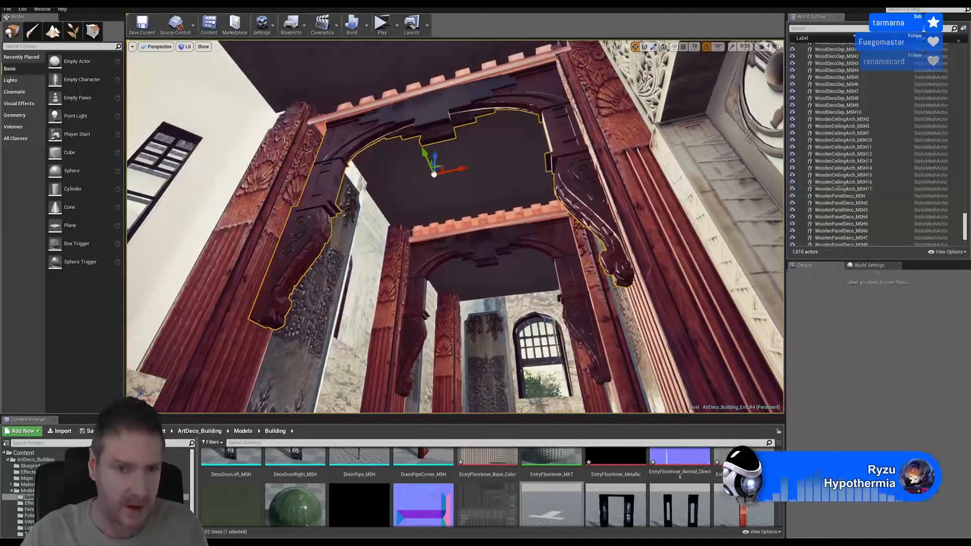
Duplicate the narrow iron swirl panel in the balcony railing and move the copy along the railing past the arched gate.
right_click_drag(505, 228, 544, 298)
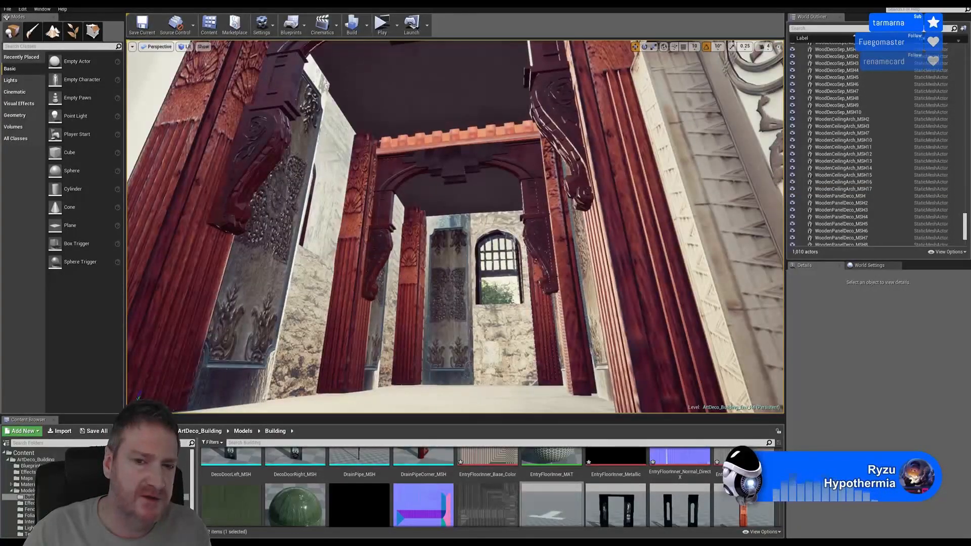
right_click_drag(455, 228, 626, 238)
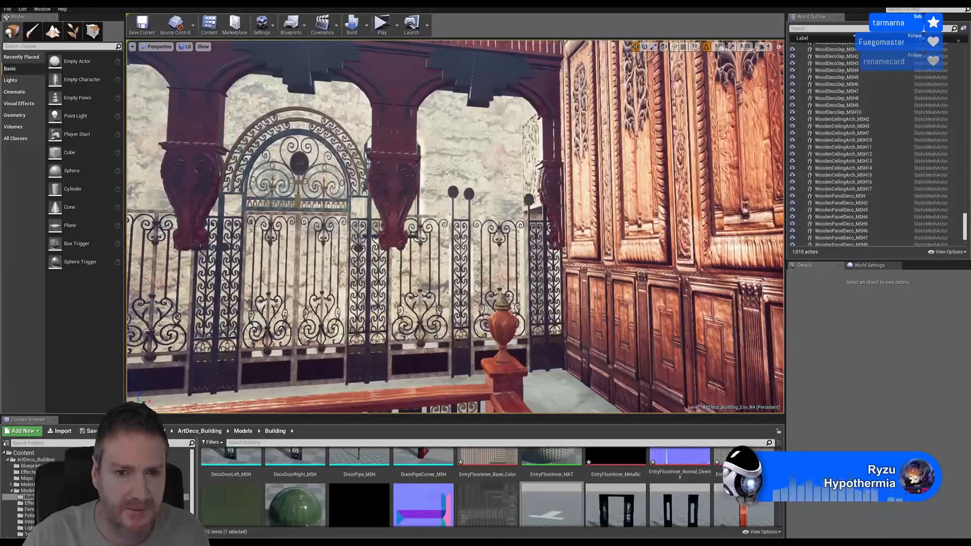
left_click(461, 356)
right_click(461, 357)
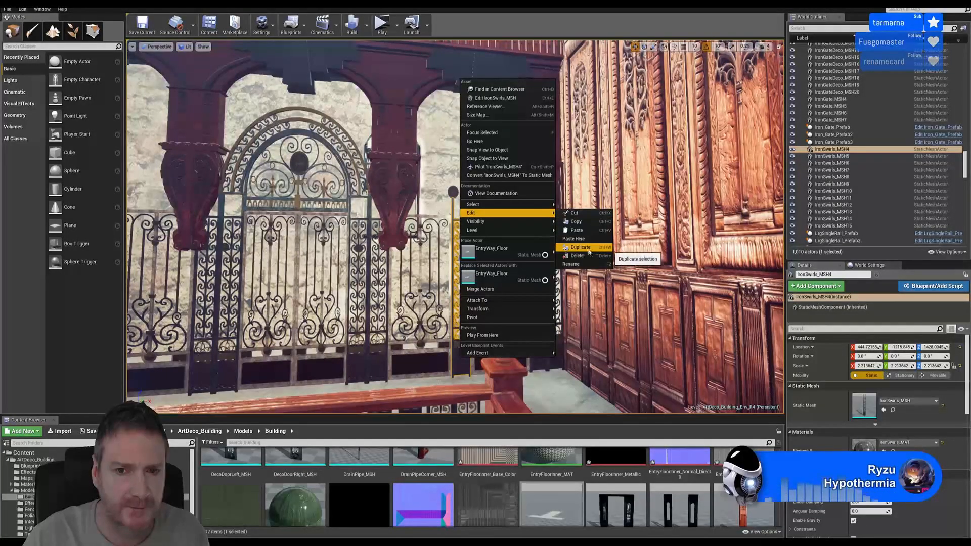
left_click(580, 247)
left_click_drag(489, 284, 130, 299)
right_click_drag(323, 279, 240, 278)
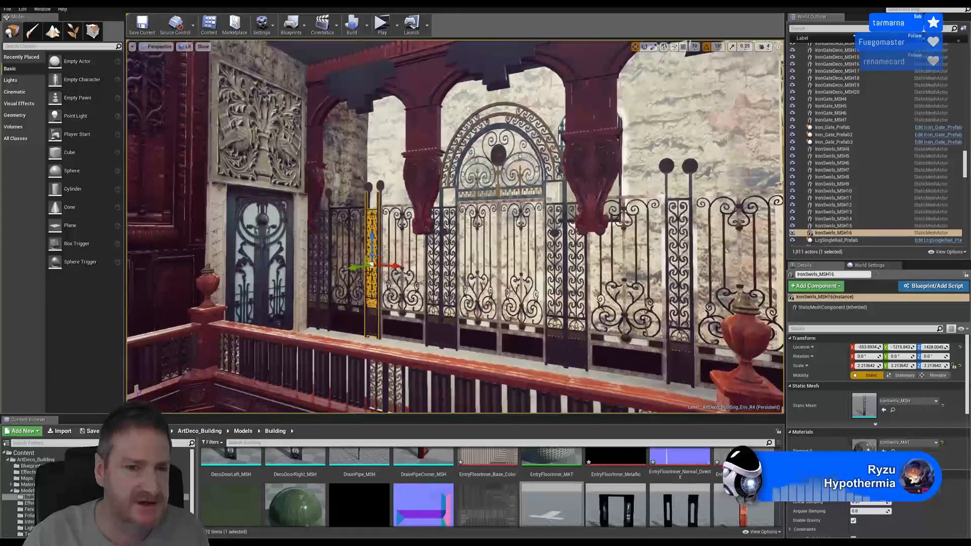
Move the duplicated iron swirl panel beside the red column below the new arch, at about X -1201 and Y -692.
left_click_drag(386, 267, 151, 285)
right_click_drag(278, 324, 399, 323)
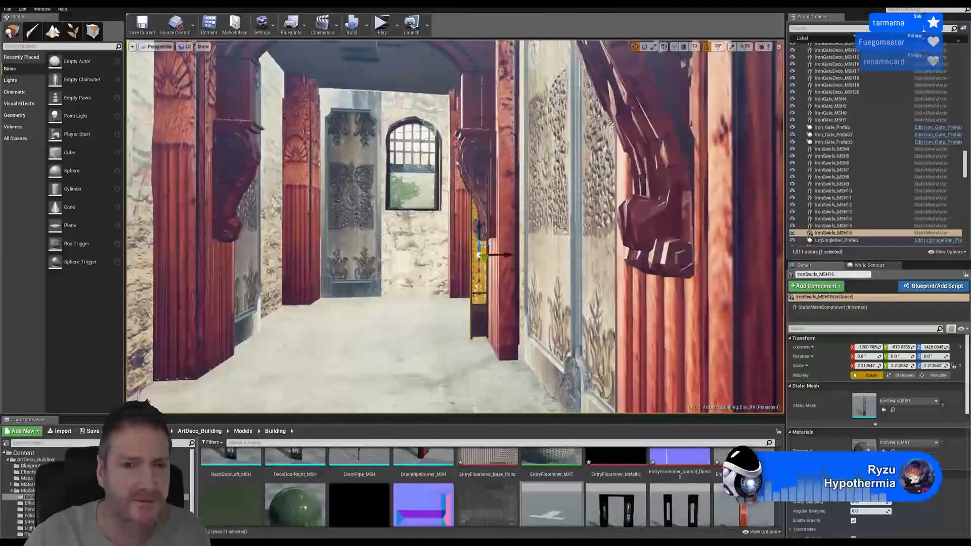
right_click_drag(488, 307, 528, 307)
left_click_drag(401, 264, 424, 261)
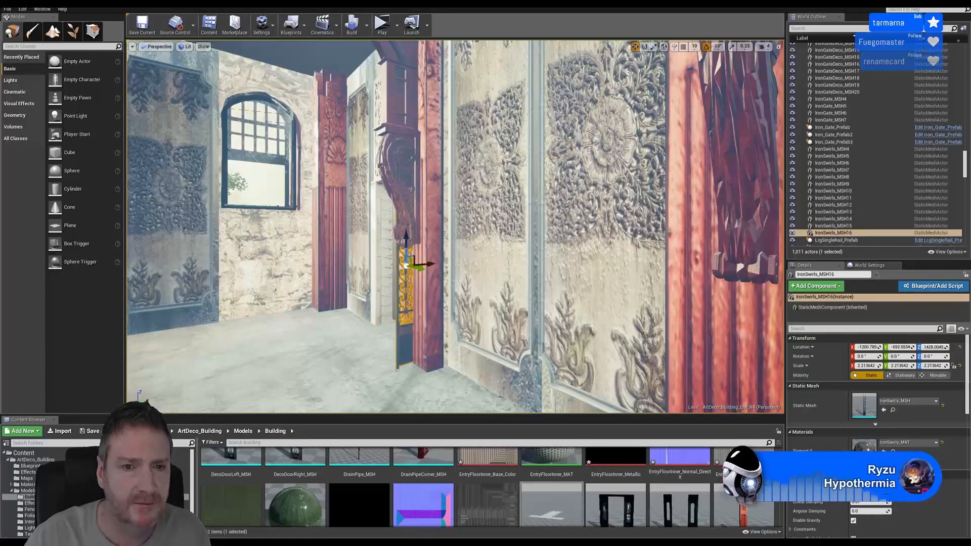
Undo the last move of the iron swirl panel.
mouse_move(589, 329)
right_mouse_down()
mouse_move(541, 328)
mouse_move(586, 326)
right_mouse_up()
key("ctrl+z")
key("ctrl+z")
key("ctrl+z")
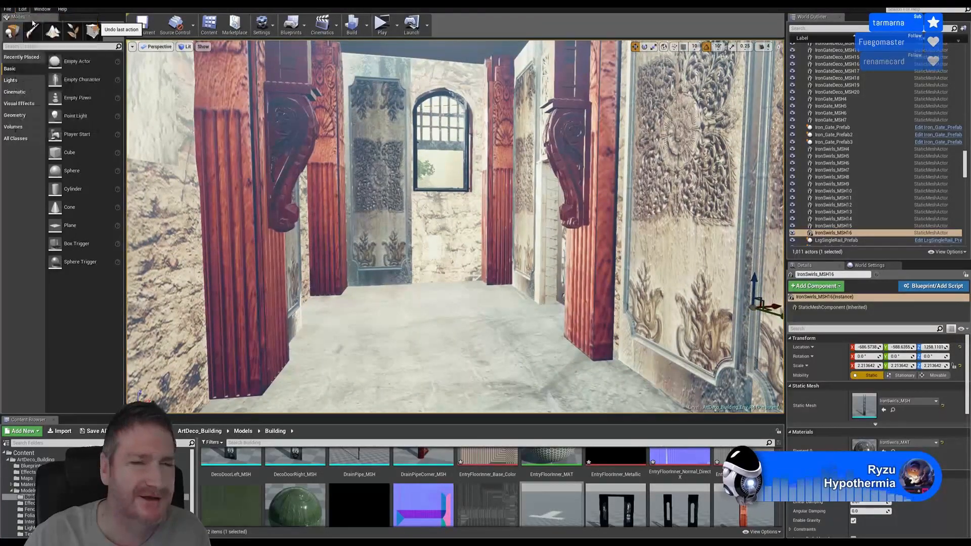
key("ctrl+z")
left_click(22, 8)
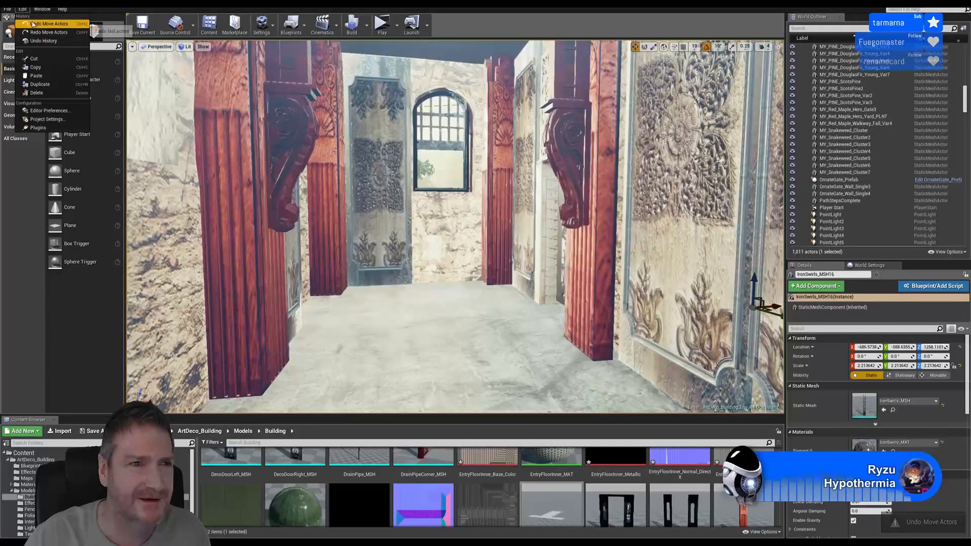
left_click(34, 25)
Align the iron swirl panel with the red column beneath the arch bracket, at about X -1211 and Y -671.
mouse_move(640, 274)
right_mouse_down()
mouse_move(659, 293)
mouse_move(639, 273)
right_mouse_up()
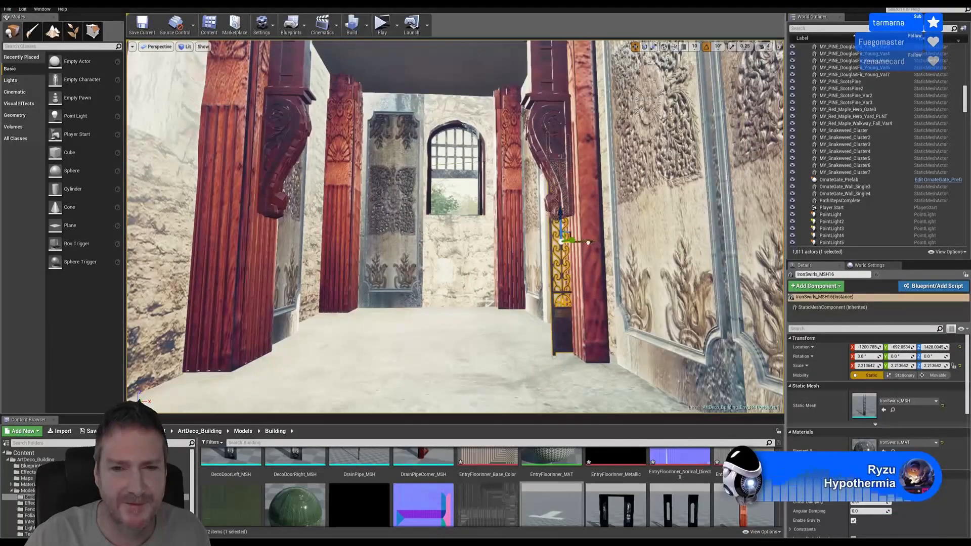
left_click_drag(588, 242, 584, 241)
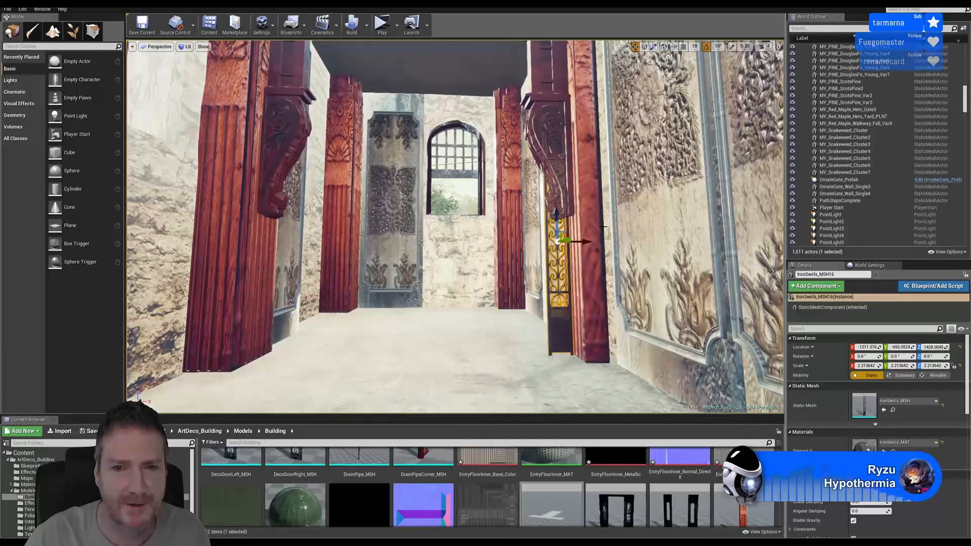
right_click_drag(604, 226, 589, 258)
key("w")
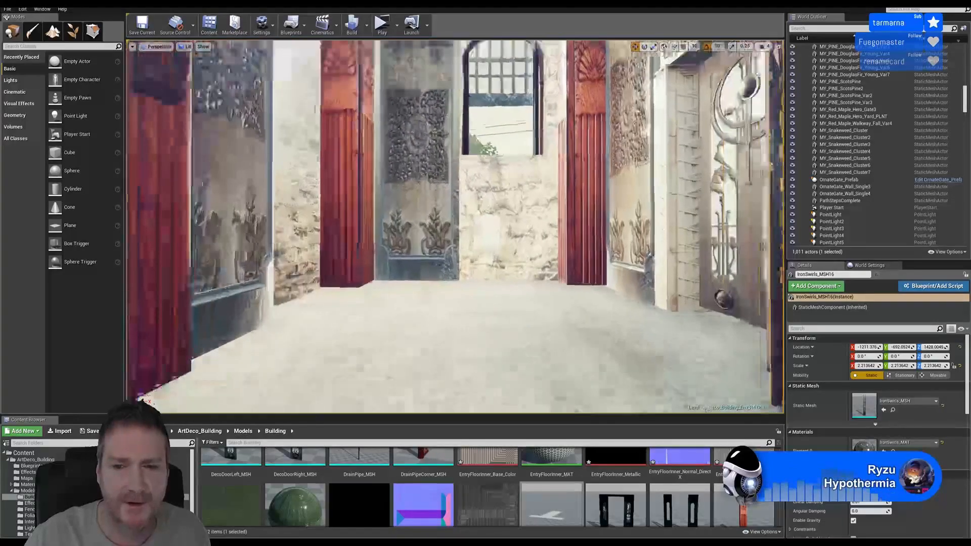
key("f")
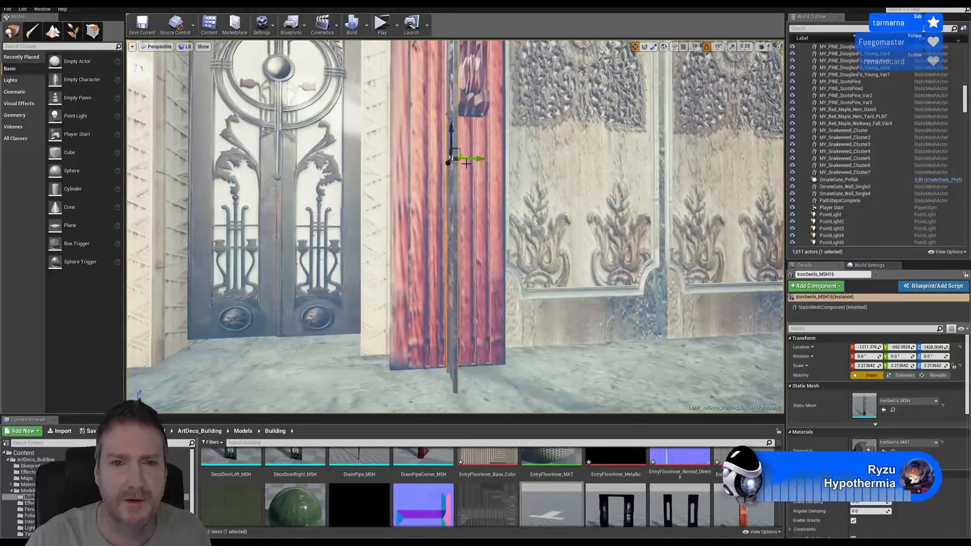
left_click_drag(470, 160, 485, 160)
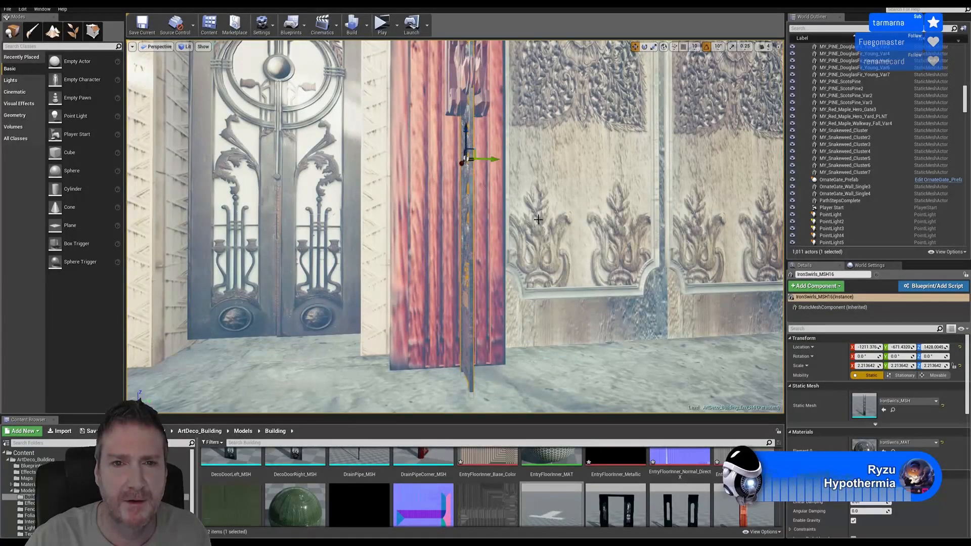
right_click_drag(538, 219, 559, 212)
key("d")
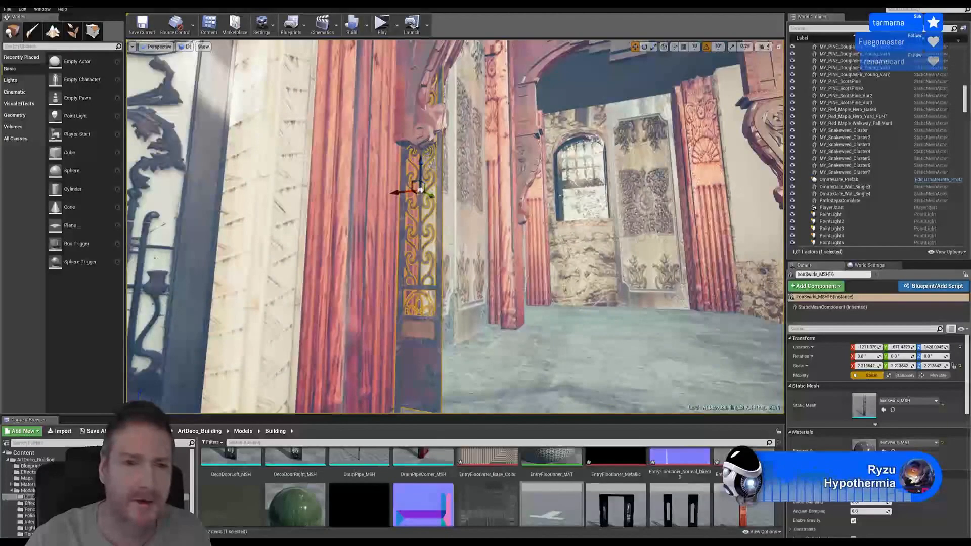
Nudge the iron swirl panel to about X -1207 and reduce its vertical scale to about 1.67.
left_click_drag(398, 192, 395, 191)
right_click_drag(499, 241, 526, 199)
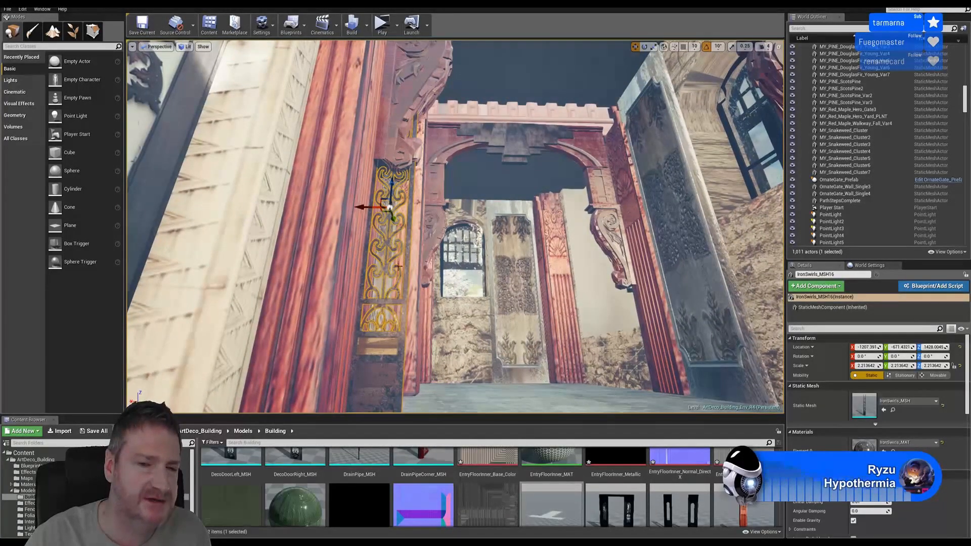
left_click(654, 47)
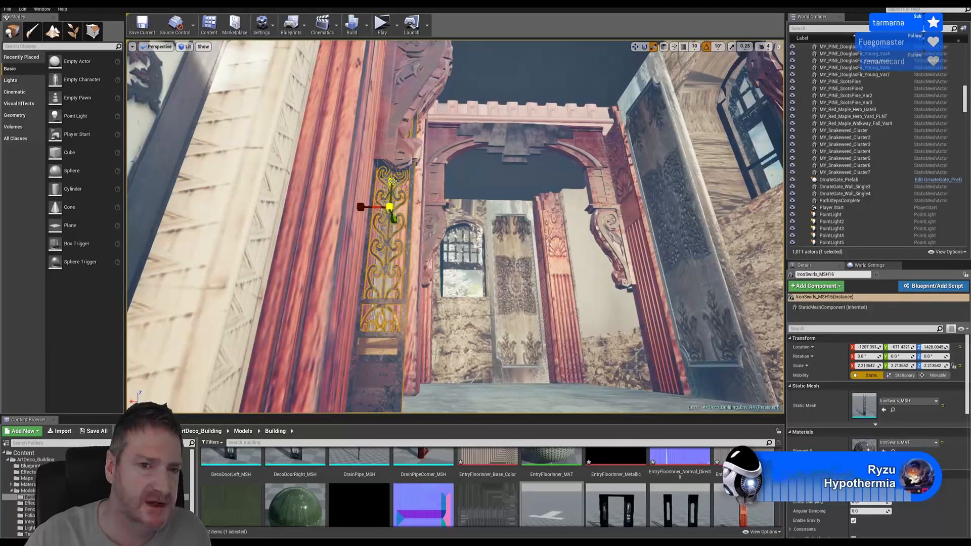
left_click_drag(391, 181, 392, 199)
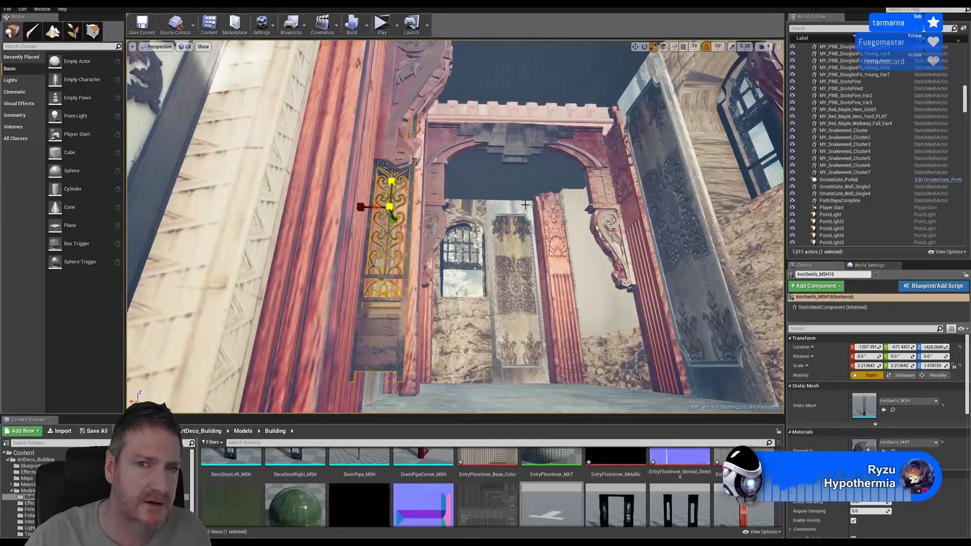
Lower the iron swirl panel beneath the arch bracket and fit it against the red column, at about X -1206 and Z 1351.
left_click(635, 47)
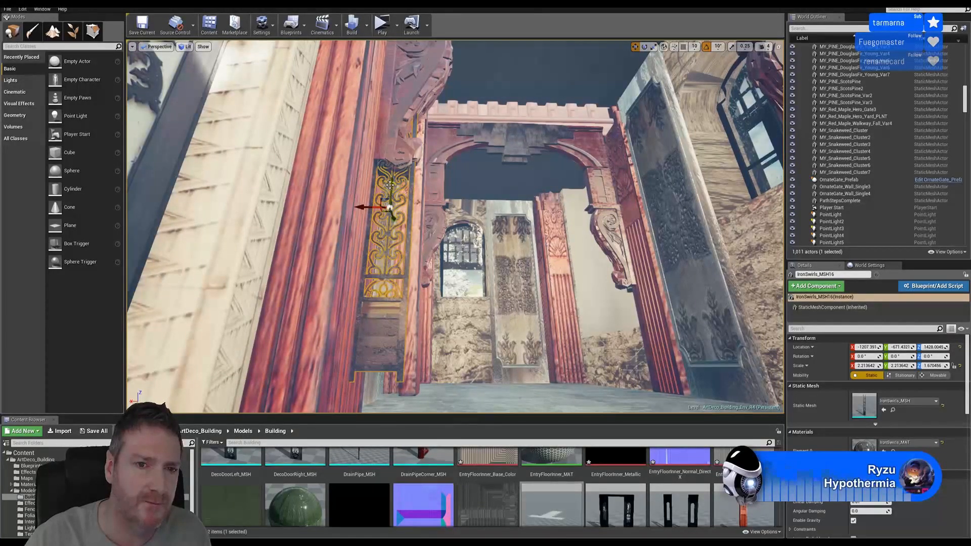
left_click_drag(388, 184, 376, 235)
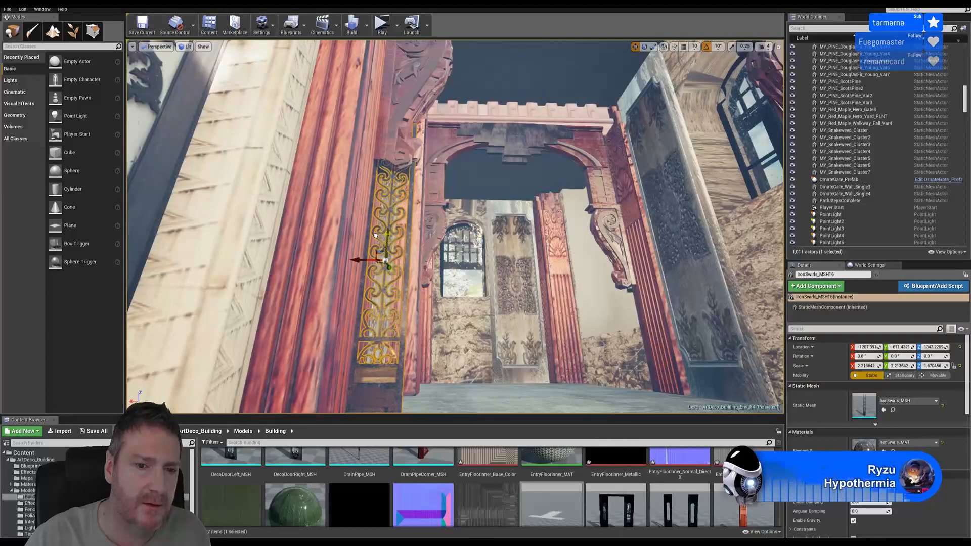
right_click_drag(375, 235, 363, 252)
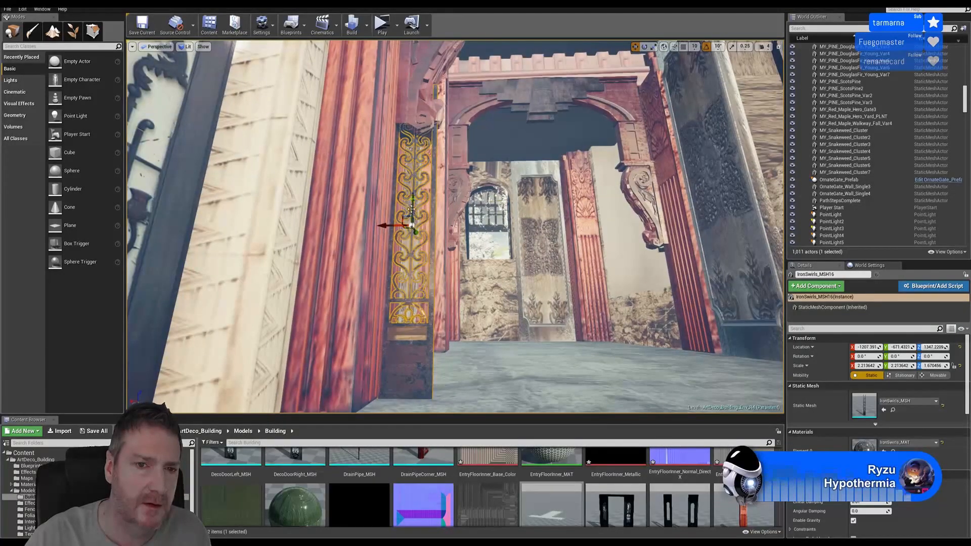
left_click_drag(411, 209, 412, 204)
right_click_drag(481, 116, 464, 125)
key("d")
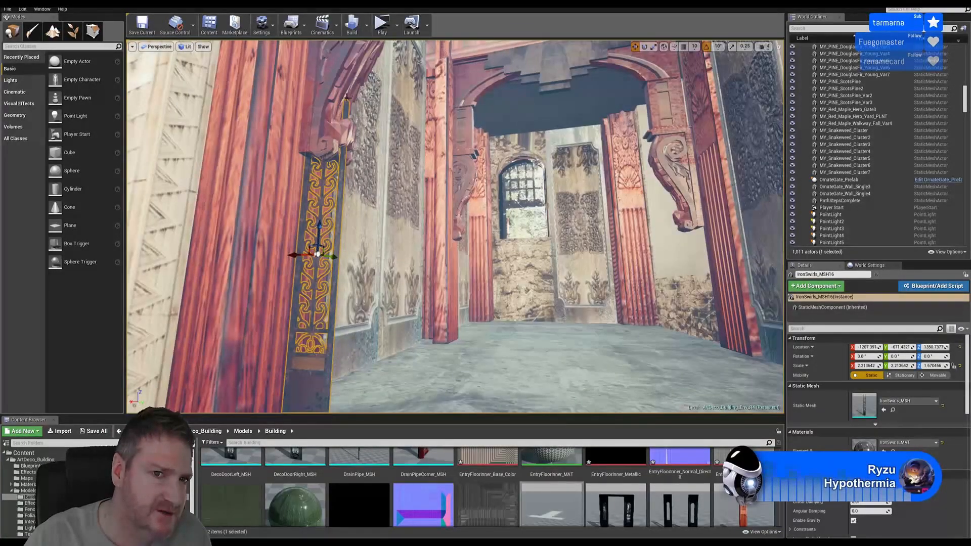
mouse_move(416, 121)
right_mouse_down()
mouse_move(402, 123)
mouse_move(426, 105)
right_mouse_up()
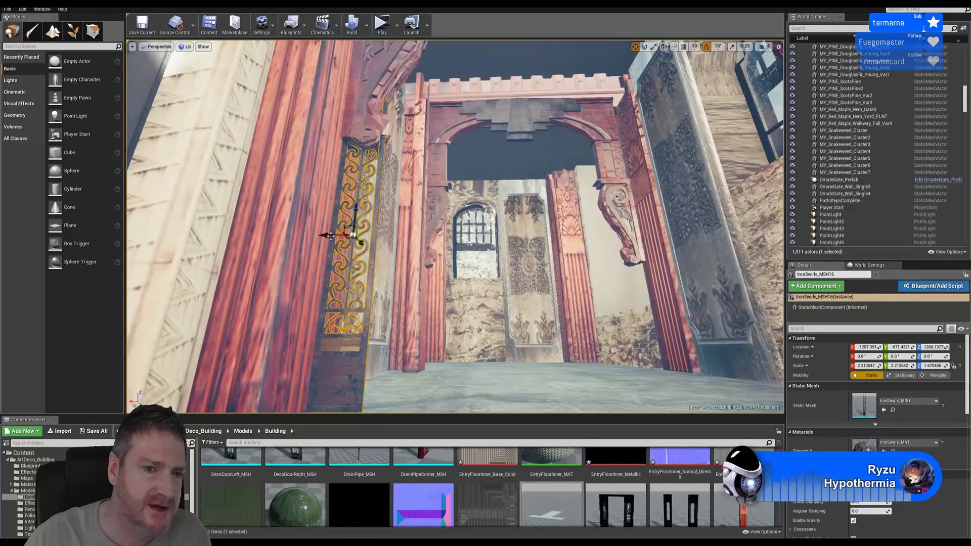
mouse_move(333, 235)
left_mouse_down()
mouse_move(320, 230)
mouse_move(331, 225)
left_mouse_up()
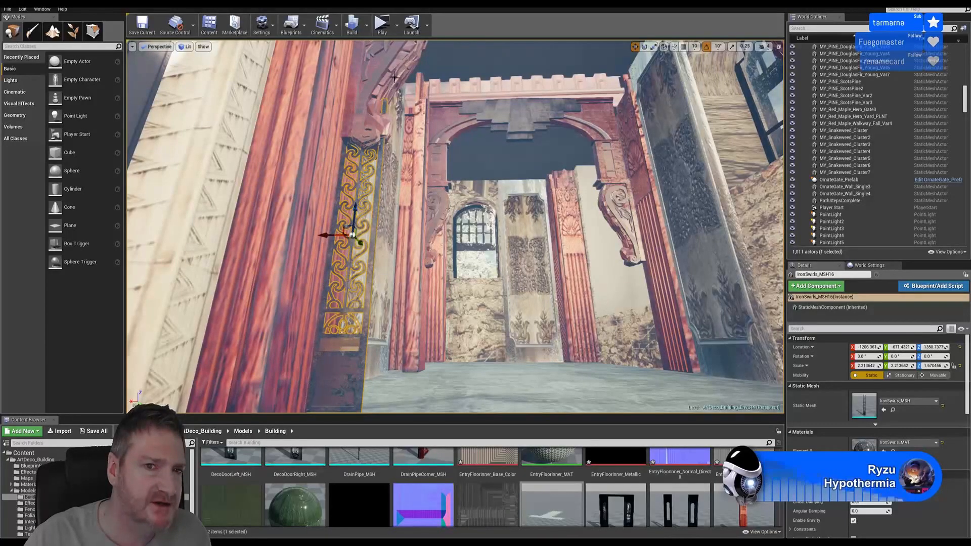
Shrink the iron swirl panel's vertical scale to about 1.54, lower it to about Z 1336, and clear the selection.
right_click_drag(419, 126, 422, 132)
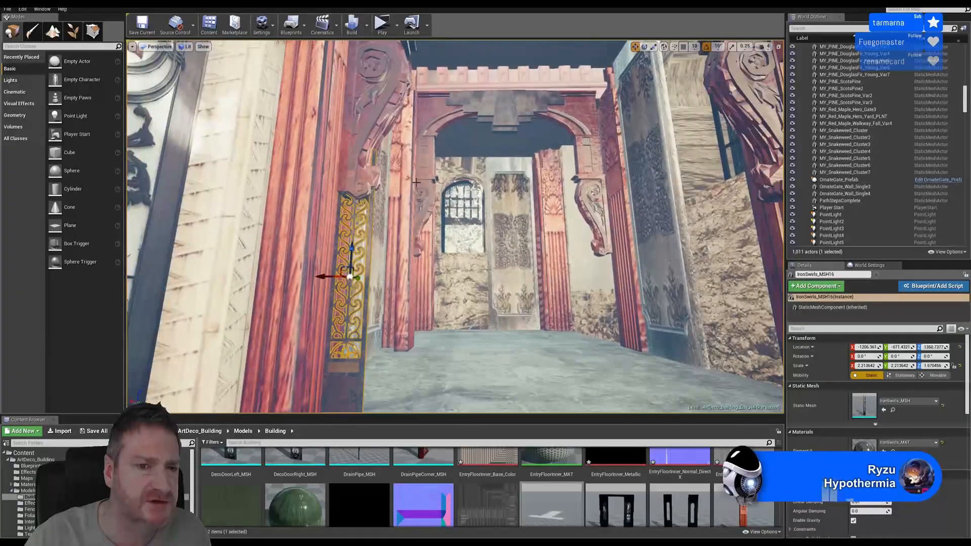
right_click_drag(416, 183, 415, 182)
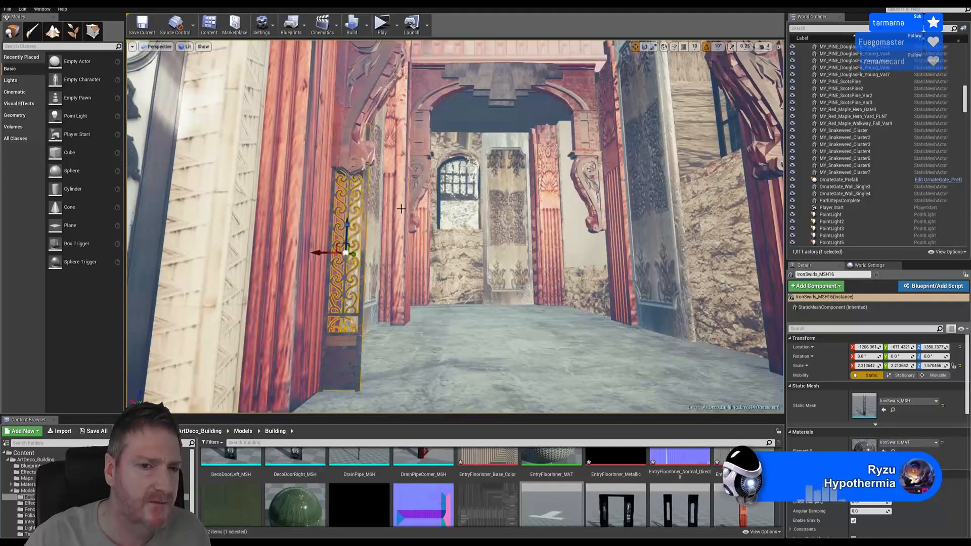
left_click(654, 46)
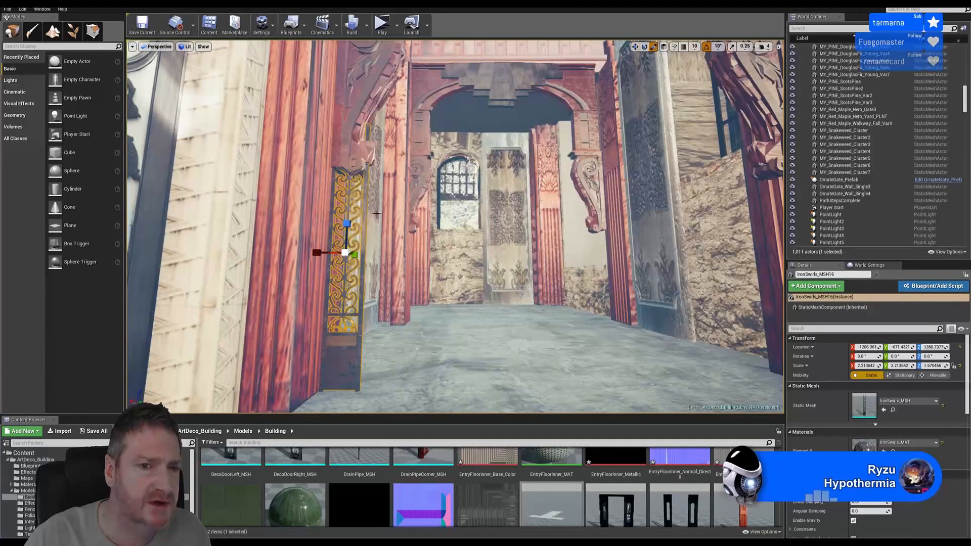
left_click_drag(347, 219, 347, 230)
left_click(635, 47)
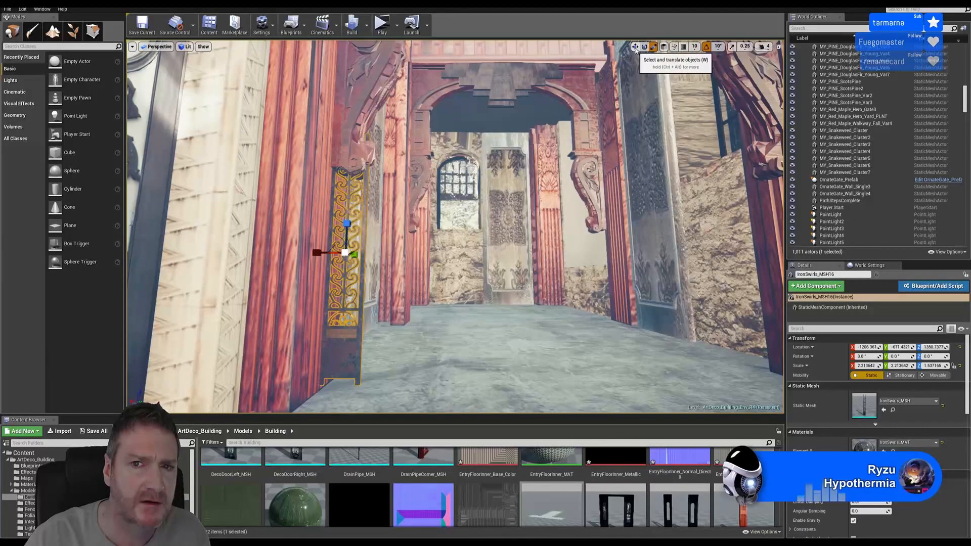
left_click_drag(347, 227, 351, 237)
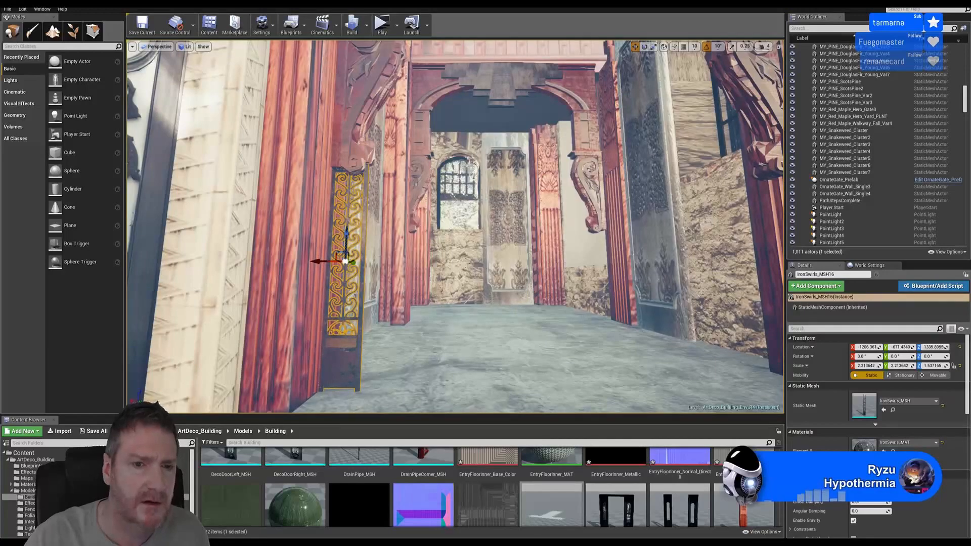
right_click_drag(468, 263, 479, 241)
key("Escape")
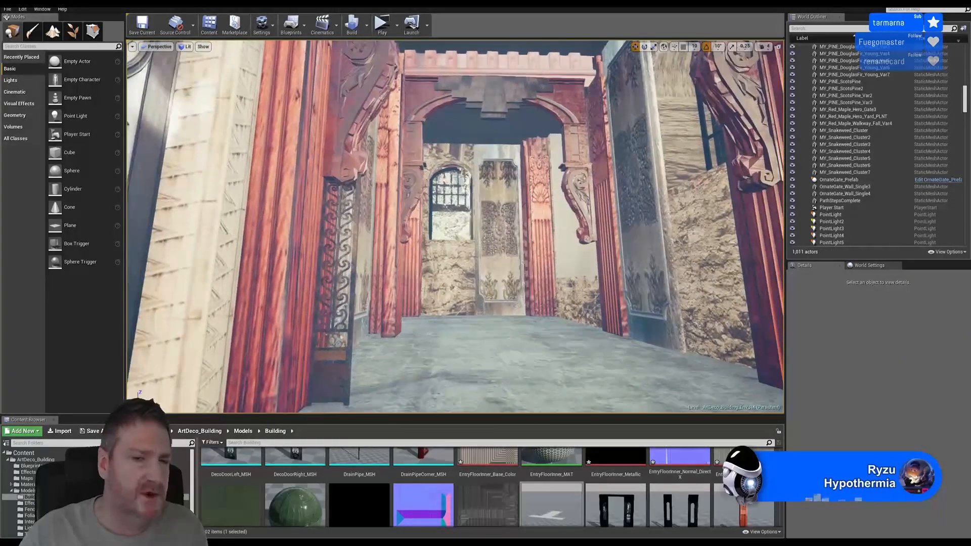
right_click_drag(343, 152, 154, 148)
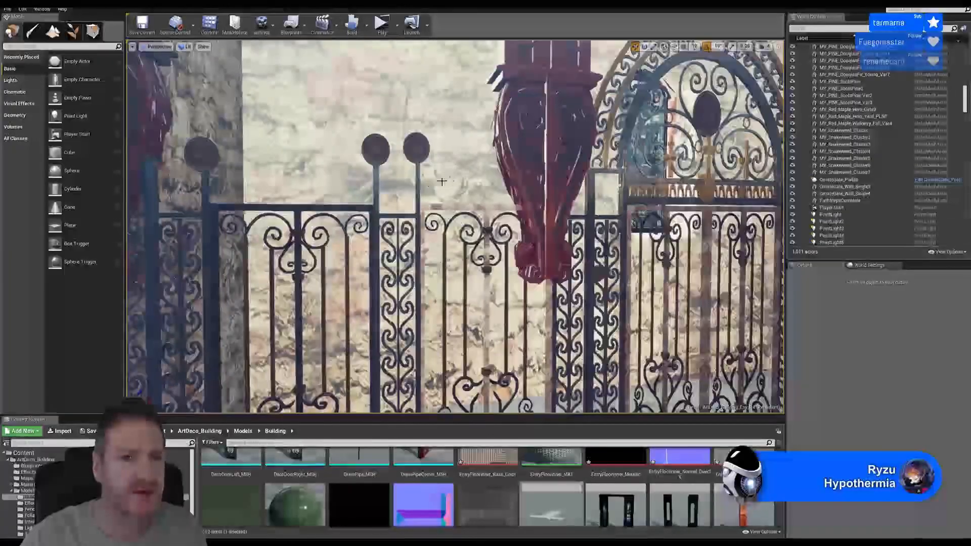
right_click_drag(371, 155, 386, 113)
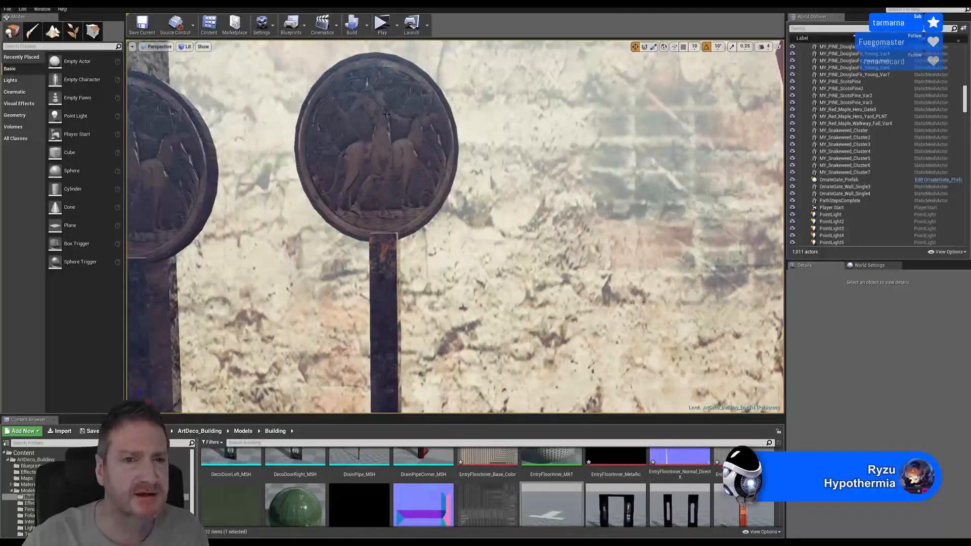
scroll(455, 262, "down", 10)
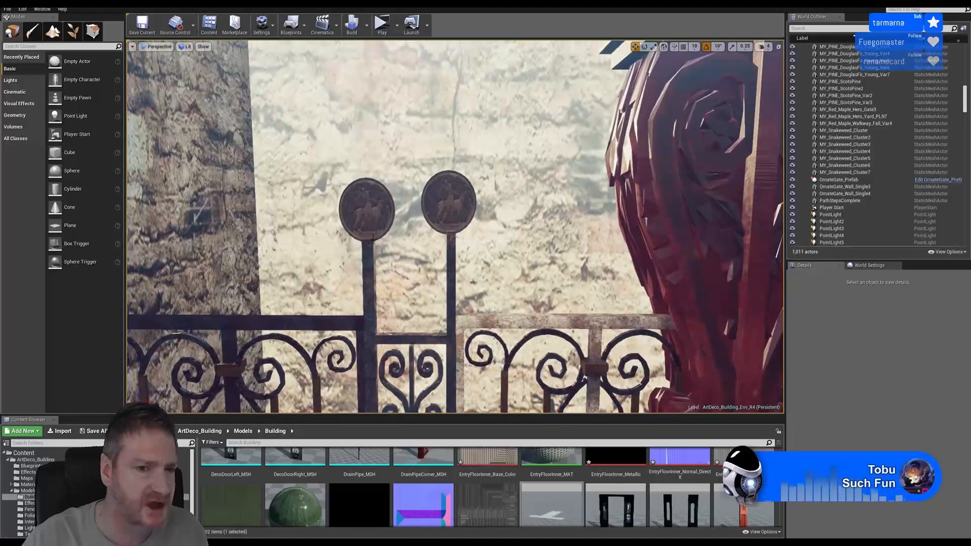
right_click_drag(498, 290, 480, 278)
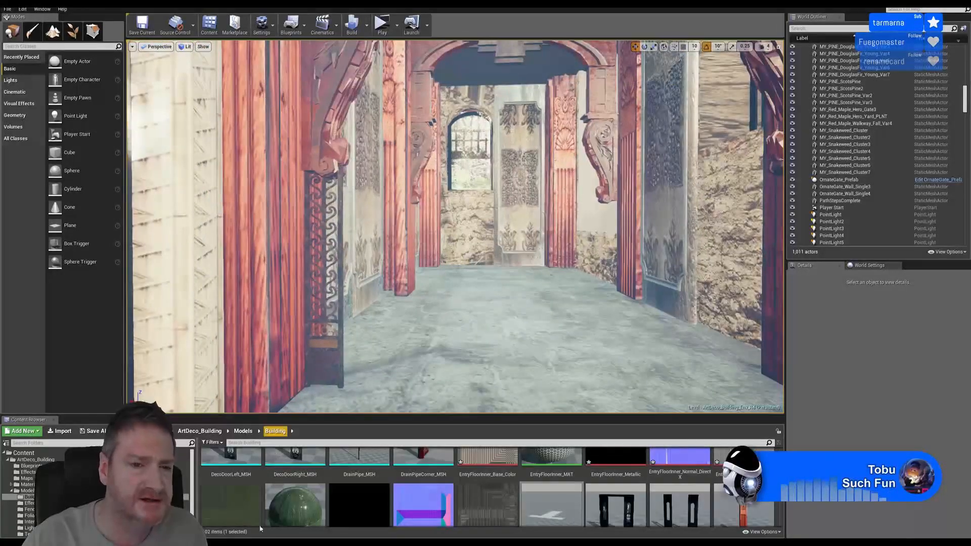
Duplicate the fitted iron swirl panel and move the copy across the corridor beneath the opposite arch bracket, at about X -1985.
left_click(328, 359)
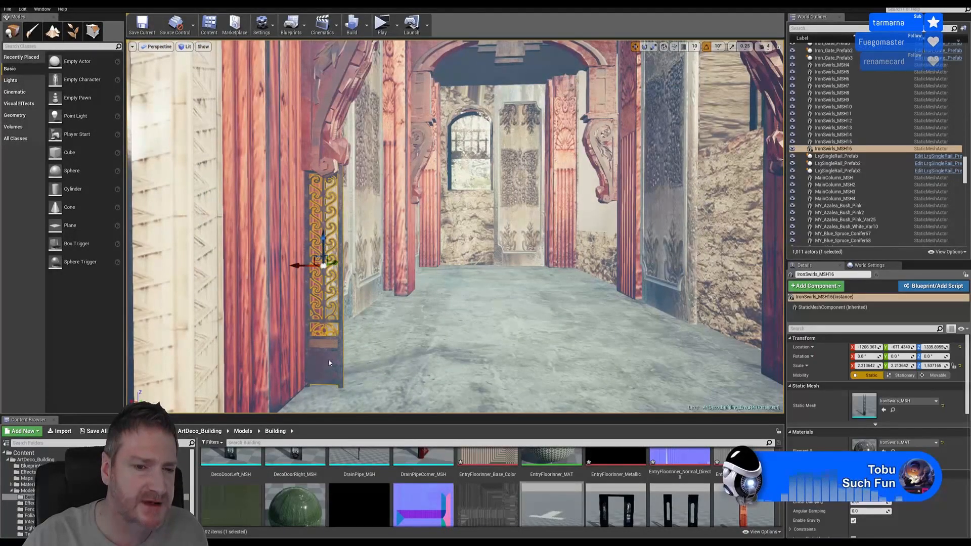
right_click(328, 358)
mouse_move(392, 218)
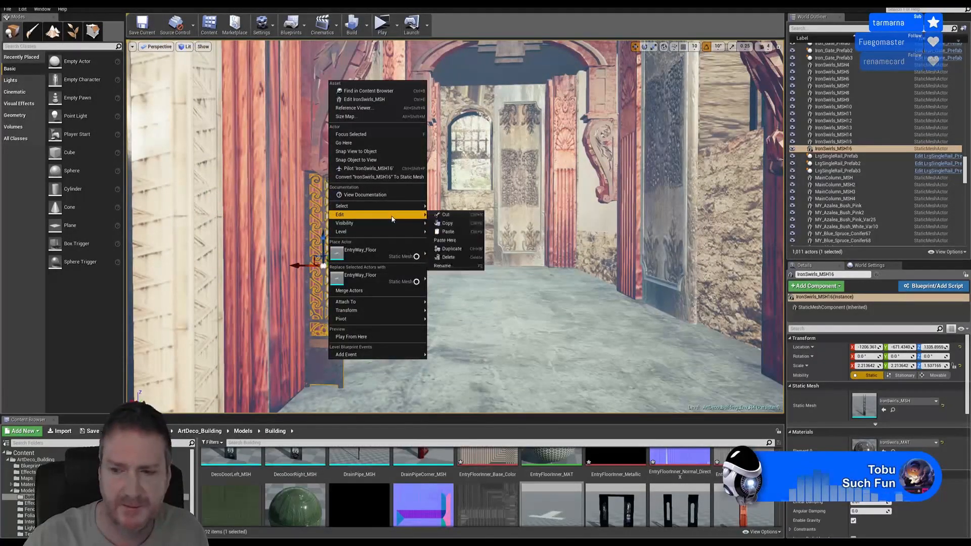
left_click(472, 256)
right_click_drag(472, 256, 488, 248)
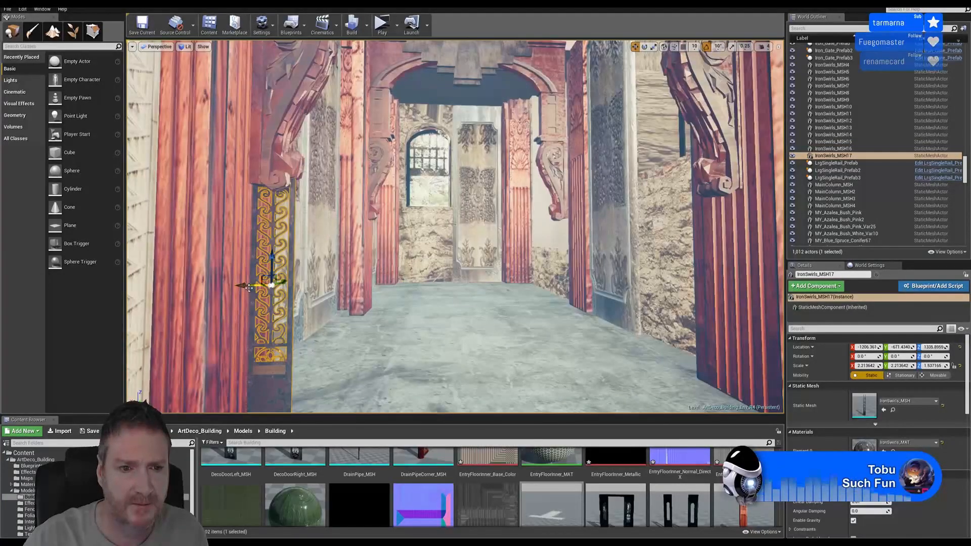
left_click_drag(249, 287, 707, 311)
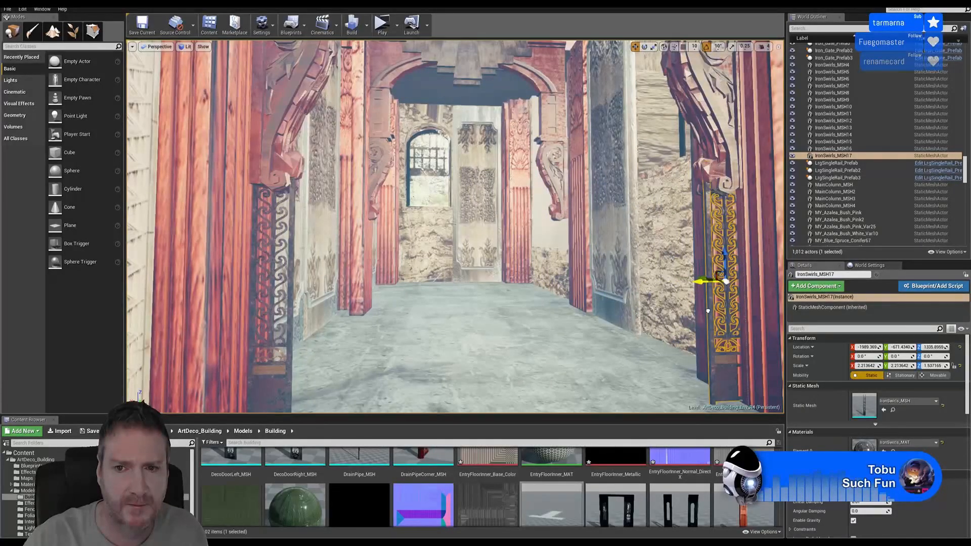
left_click_drag(707, 311, 705, 311)
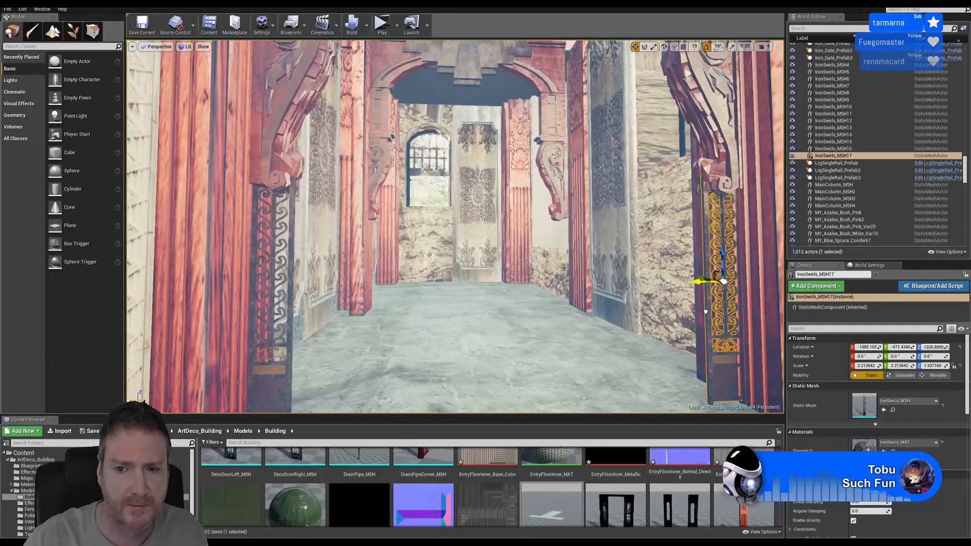
right_click_drag(542, 235, 597, 232)
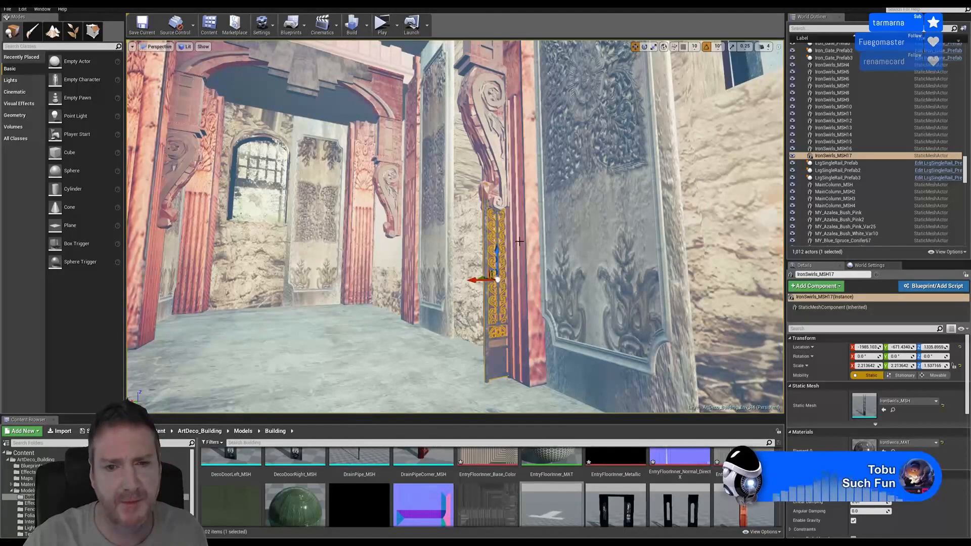
right_click_drag(521, 249, 504, 247)
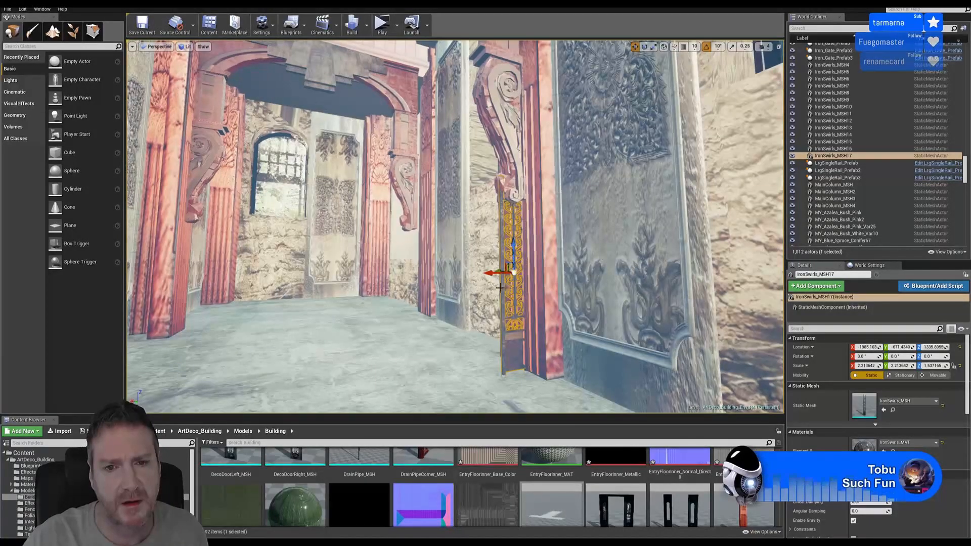
left_click_drag(495, 275, 494, 274)
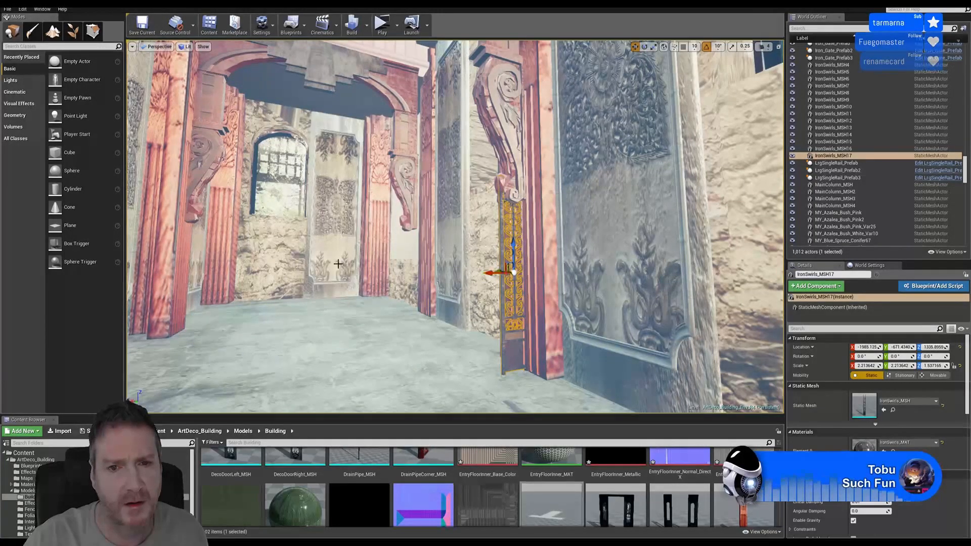
Shift the red feature column behind the duplicated swirl panel toward the wall to about X -2039, and deselect it.
right_click_drag(338, 263, 311, 252)
right_click_drag(539, 302, 595, 293)
left_click(559, 247)
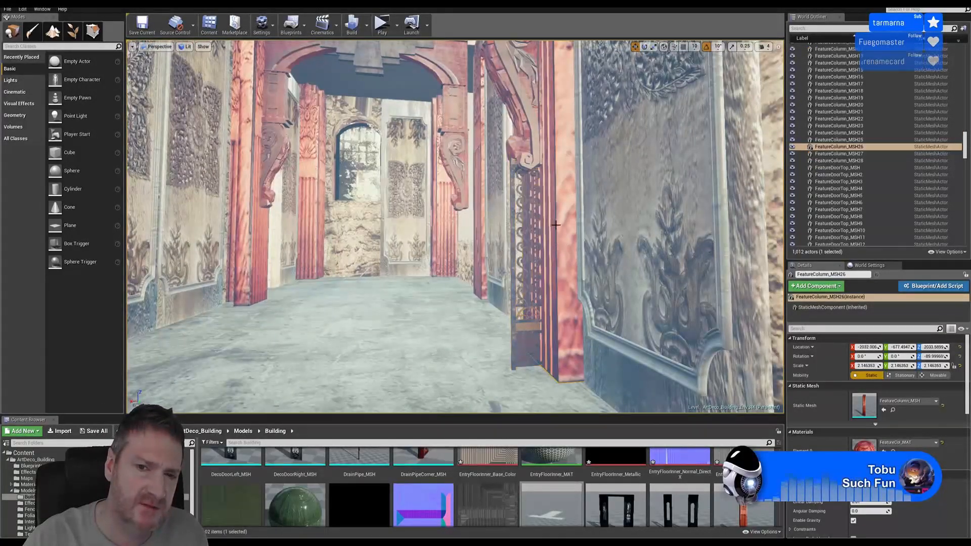
right_click_drag(561, 221, 550, 191)
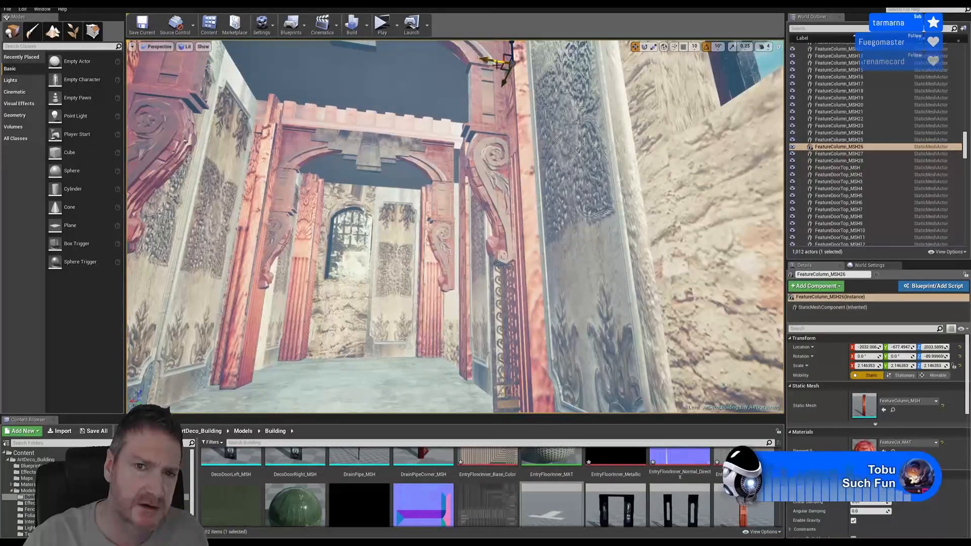
left_click_drag(491, 60, 494, 60)
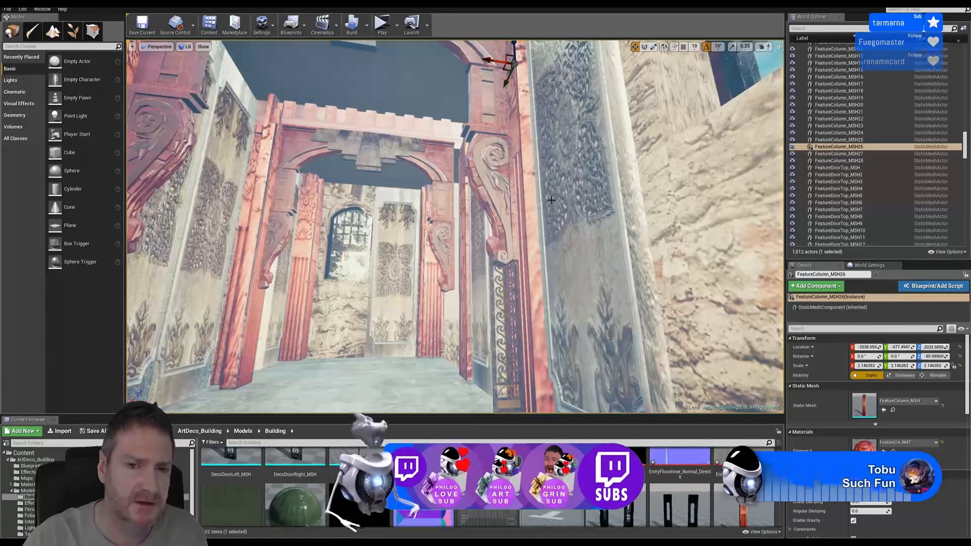
key("Escape")
Duplicate the iron swirl panel on the gate side and move the copy along the corridor to the next arch's column.
right_click_drag(511, 268, 464, 292)
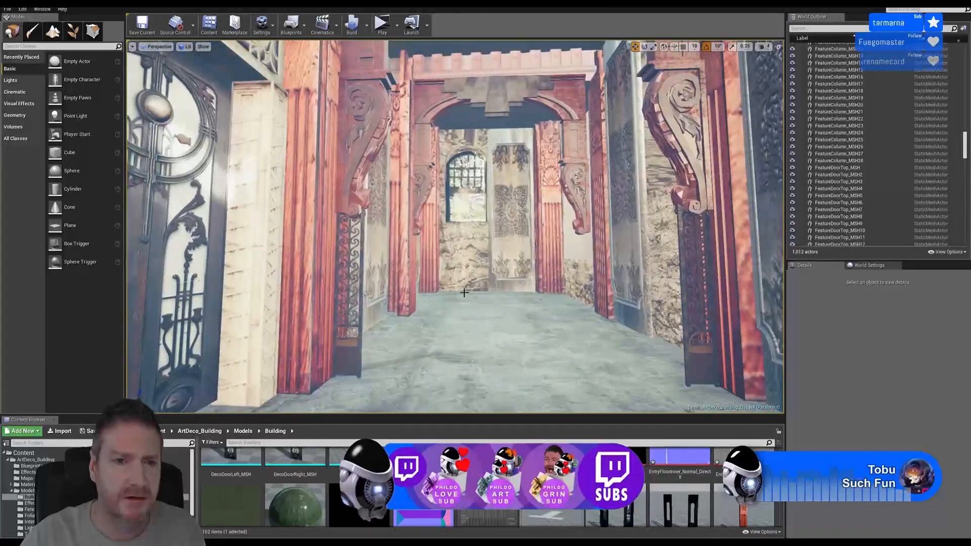
left_click(345, 360)
right_click(345, 360)
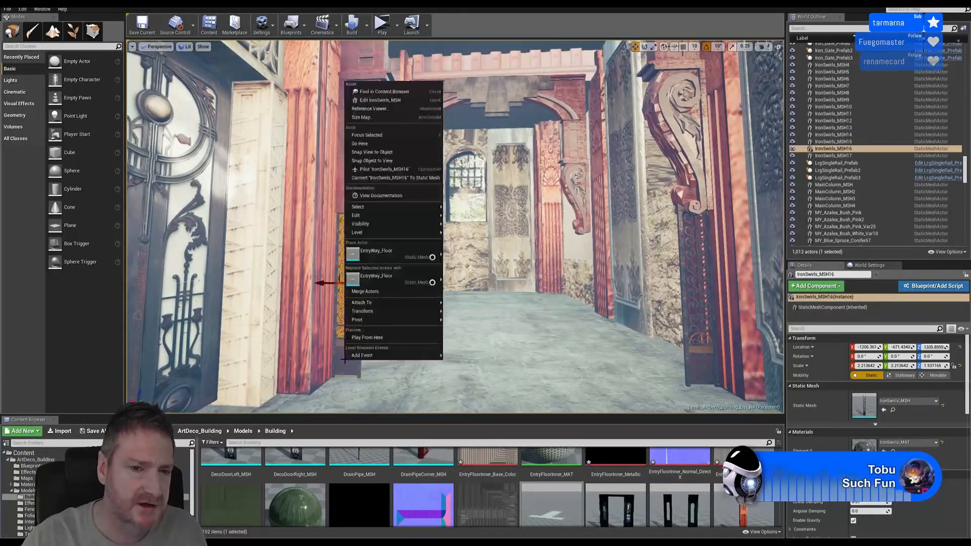
mouse_move(397, 215)
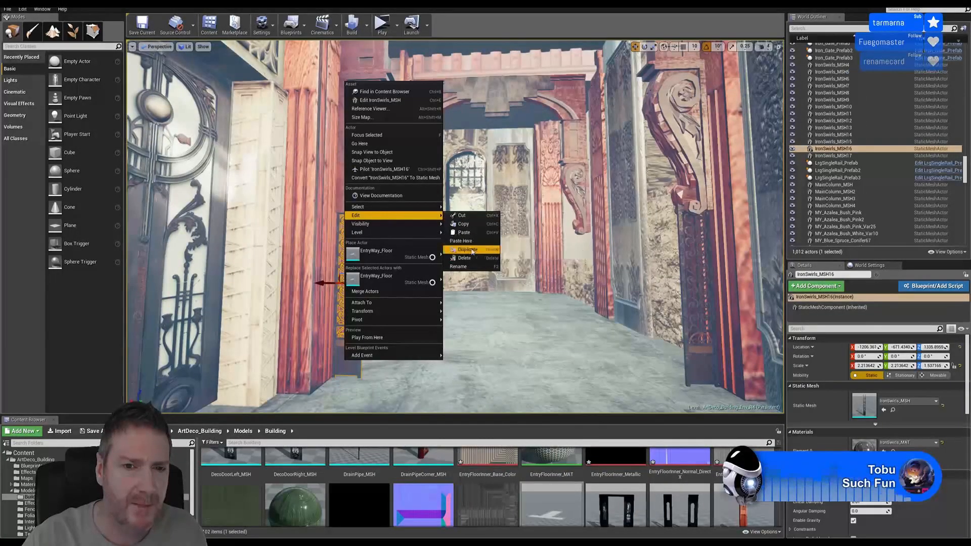
left_click(471, 250)
right_click_drag(472, 250, 466, 273)
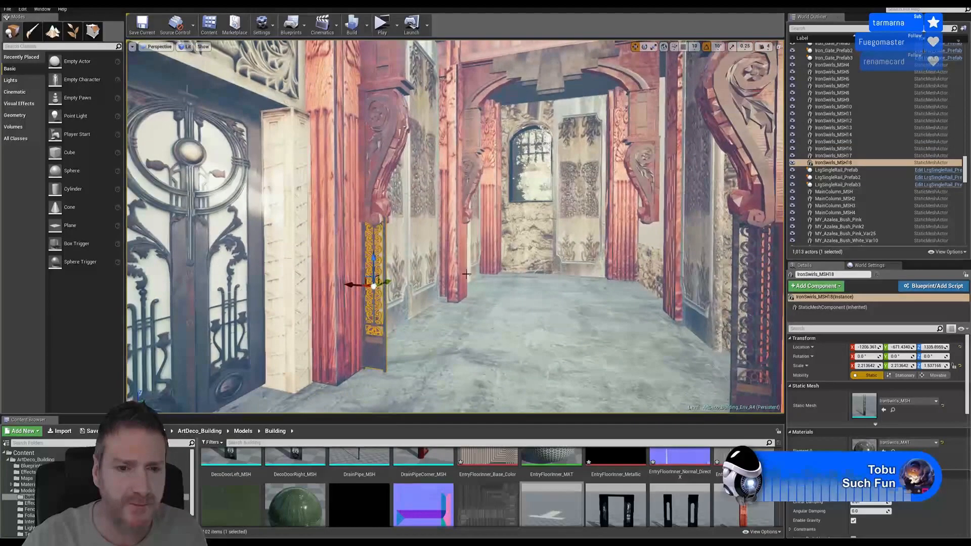
left_click_drag(389, 283, 467, 236)
mouse_move(483, 257)
right_mouse_down()
mouse_move(503, 248)
mouse_move(471, 262)
mouse_move(487, 217)
mouse_move(485, 239)
right_mouse_up()
key("w")
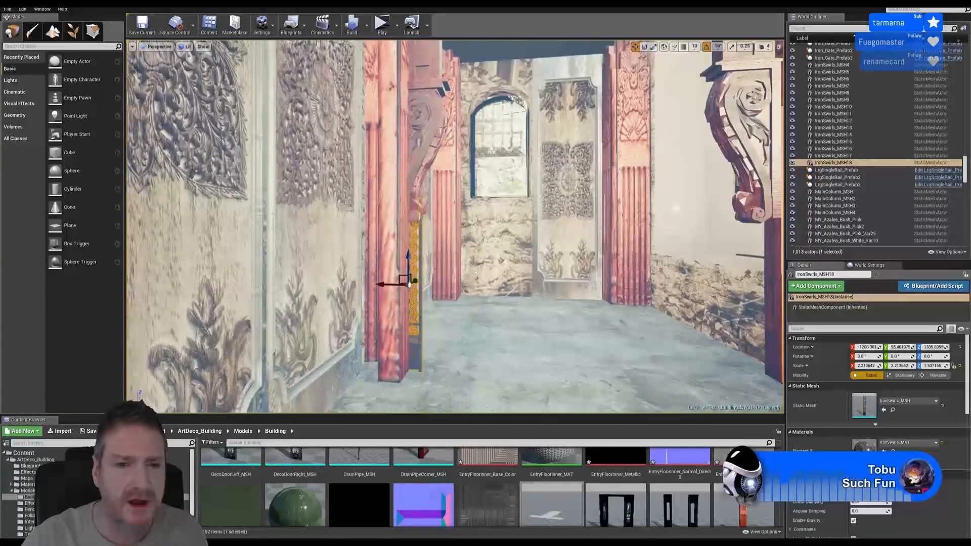
Narrow the red feature column behind the second arch's gate-side bracket to about 1.64 X scale and shift it to about X -1084.
right_click_drag(412, 47, 448, 143)
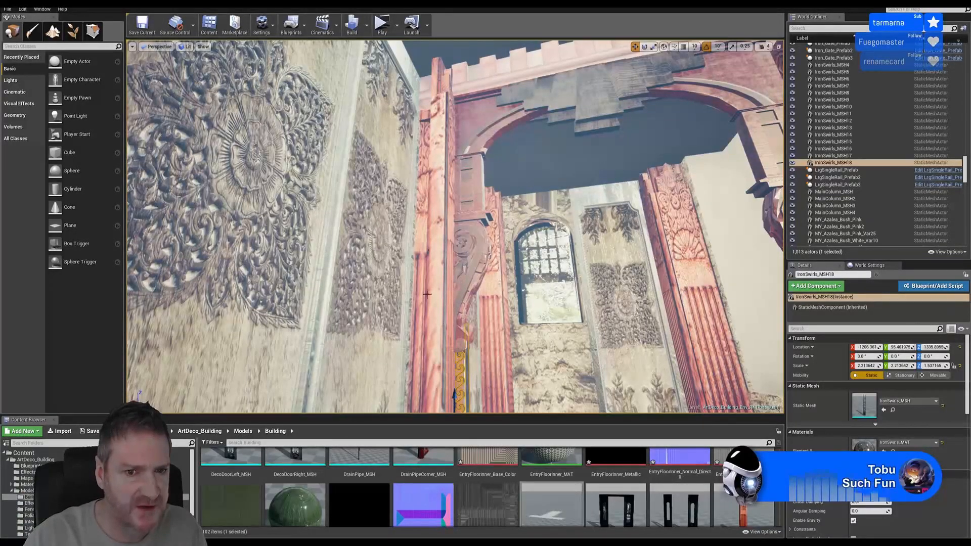
right_click_drag(443, 235, 400, 283)
right_click_drag(455, 226, 555, 135)
left_click(555, 135)
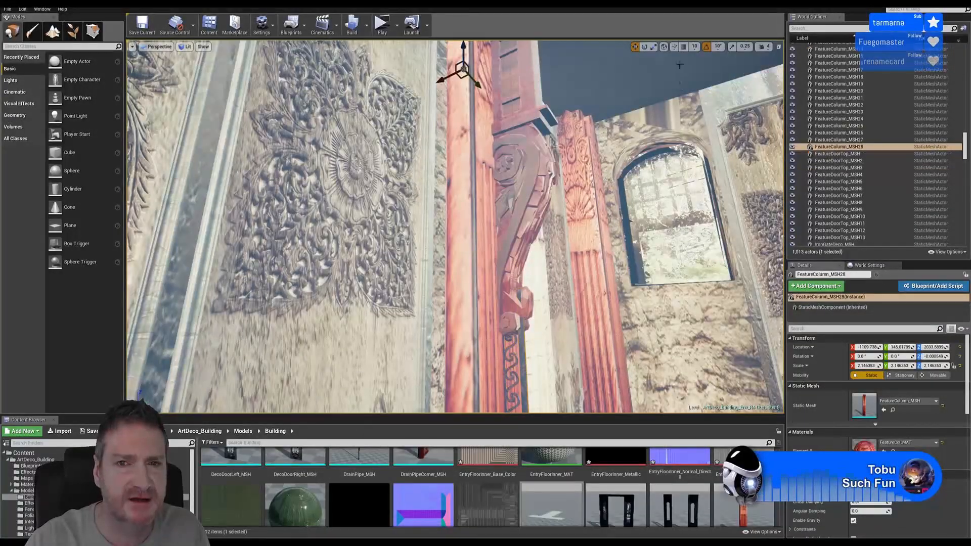
left_click(652, 46)
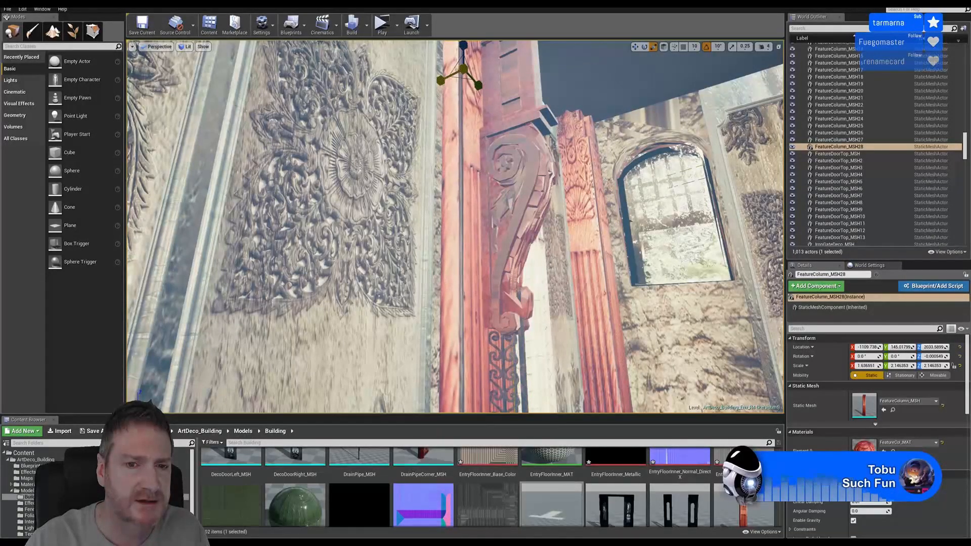
left_click(635, 48)
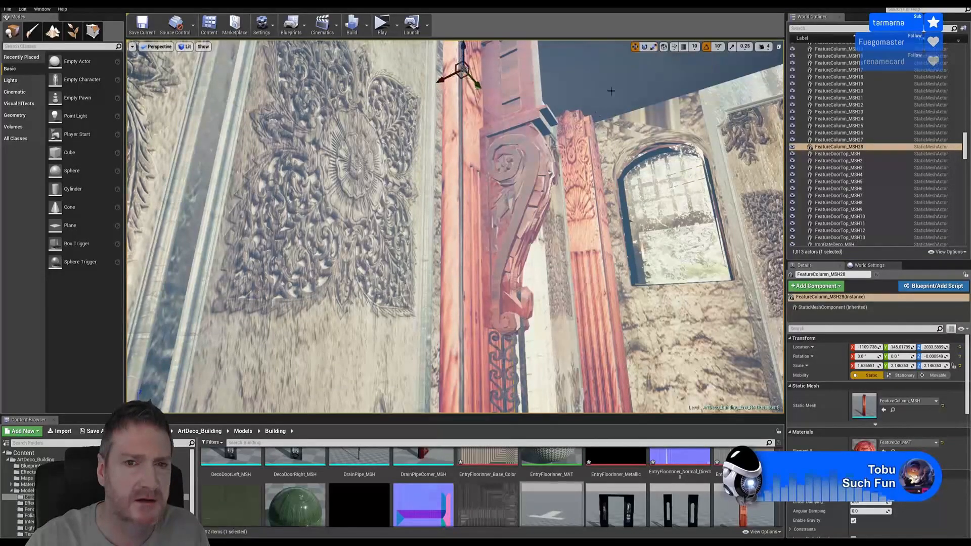
right_click_drag(610, 91, 625, 83)
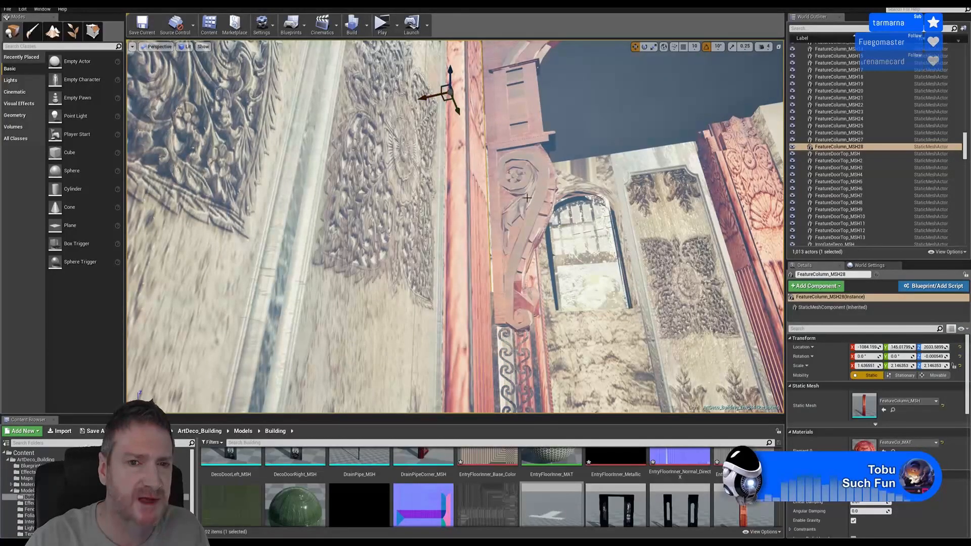
Move the red feature column on the opposite side of the second arch to about X -2063.
right_click_drag(527, 198, 640, 267)
left_click(667, 247)
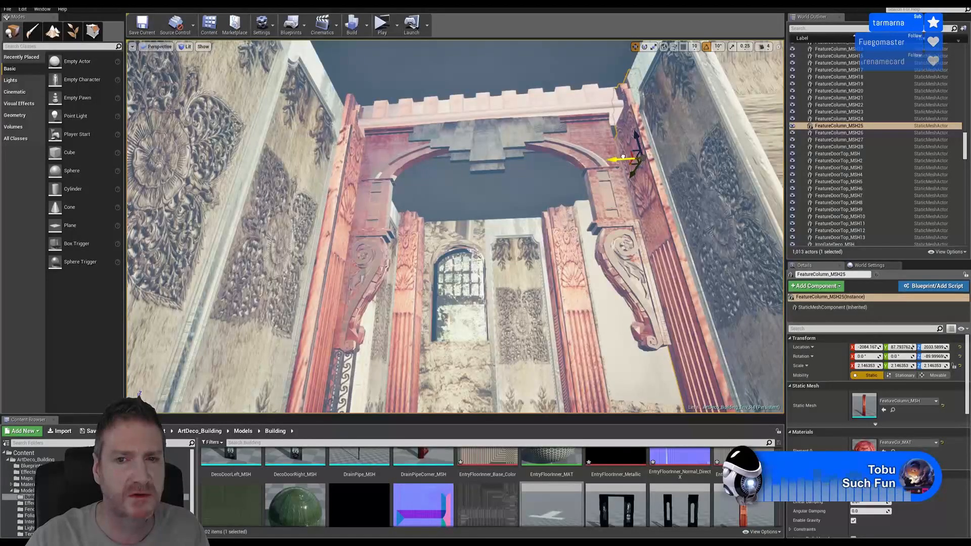
left_click_drag(622, 157, 615, 155)
scroll(526, 193, "down", 3)
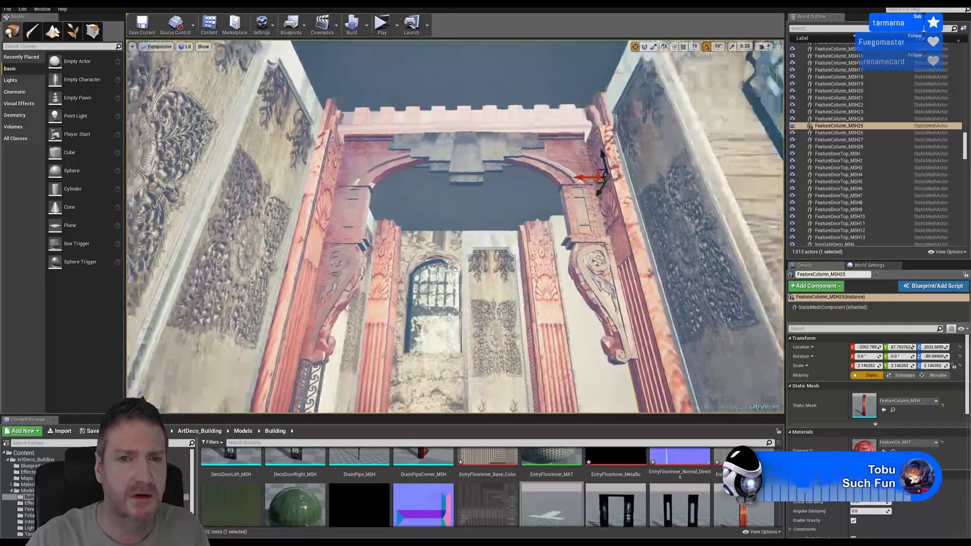
Shift the second wooden ceiling arch across the corridor to about X -1591 to sit between its two columns.
left_click(427, 225)
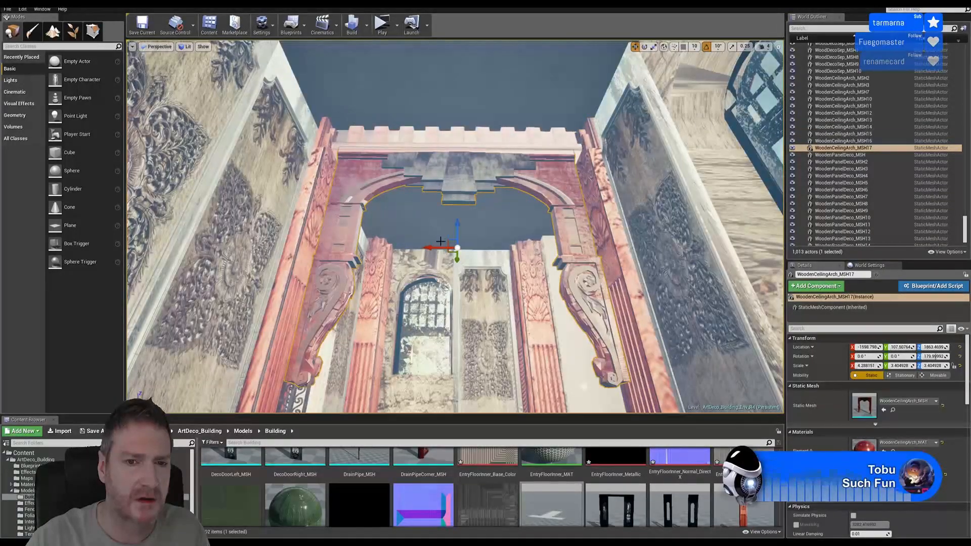
left_click_drag(436, 248, 431, 243)
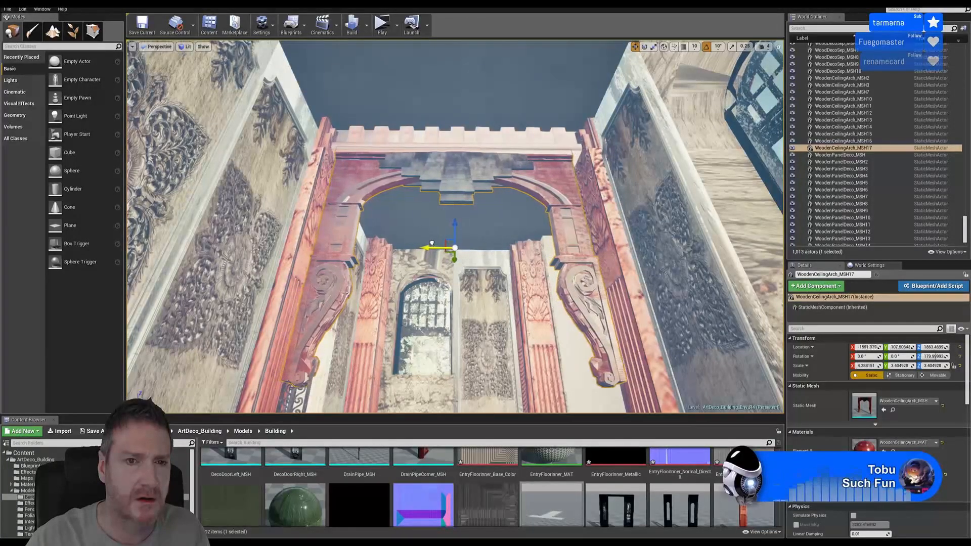
left_click(653, 47)
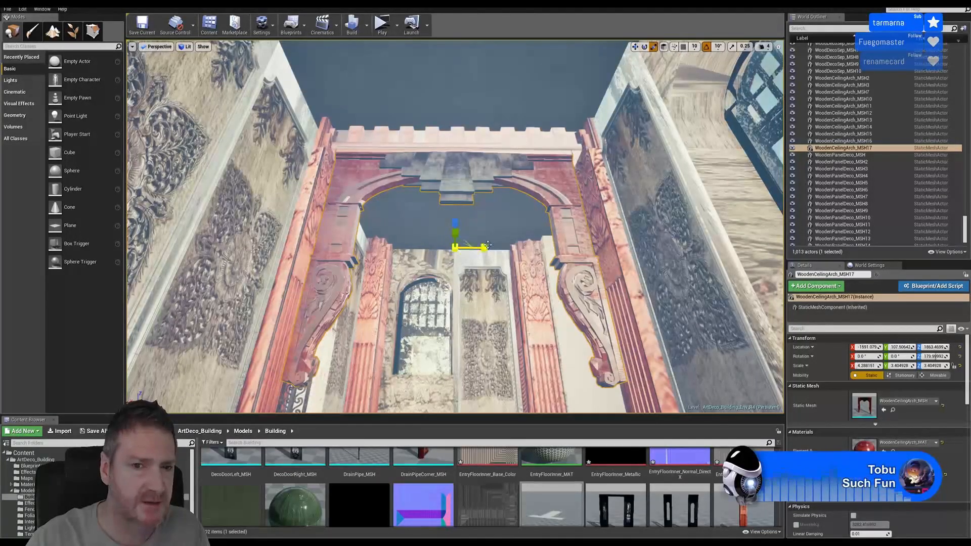
Narrow the red feature column behind the first arch's gate-side bracket to about 1.61 Y scale and move it to about X -1117.
mouse_move(527, 213)
right_mouse_down()
mouse_move(518, 224)
mouse_move(526, 217)
right_mouse_up()
key("s")
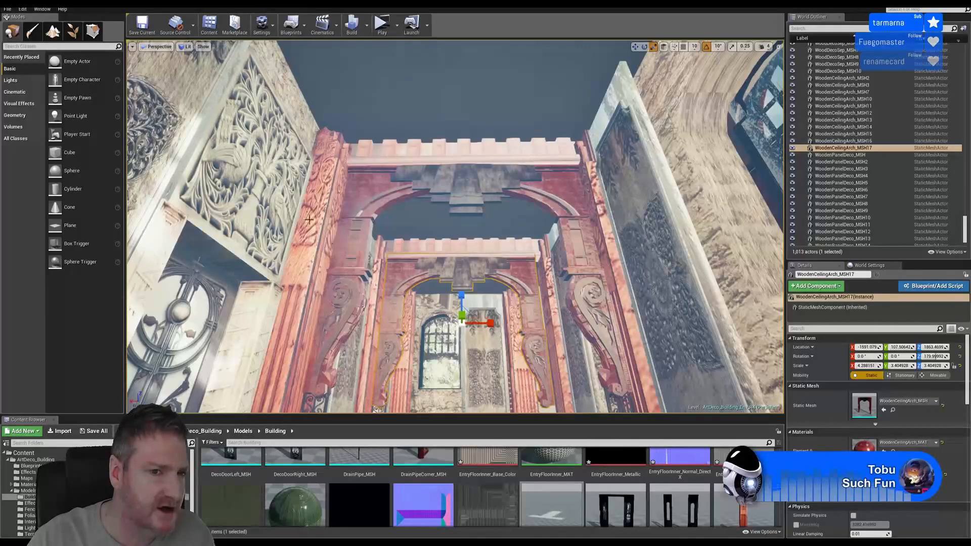
right_click_drag(354, 281, 390, 276)
key("w")
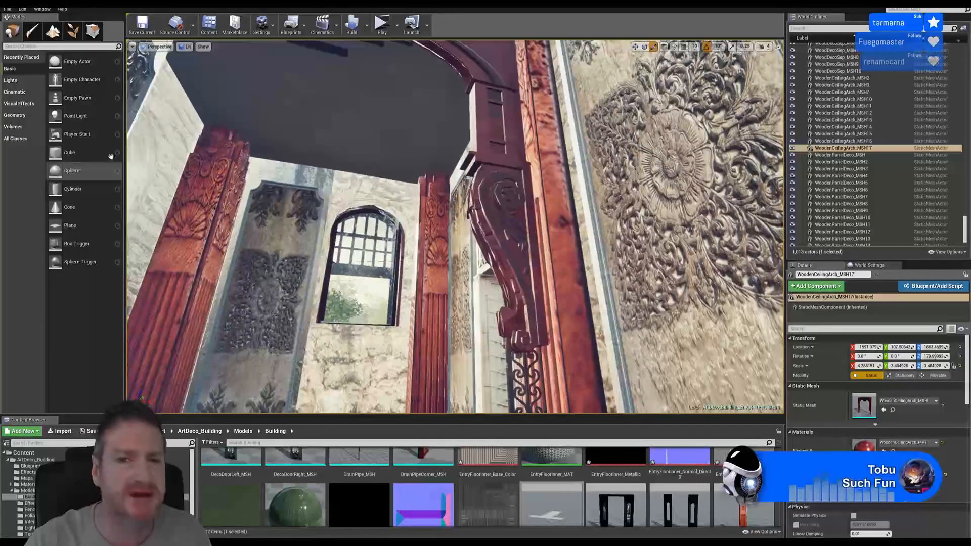
left_click(548, 121)
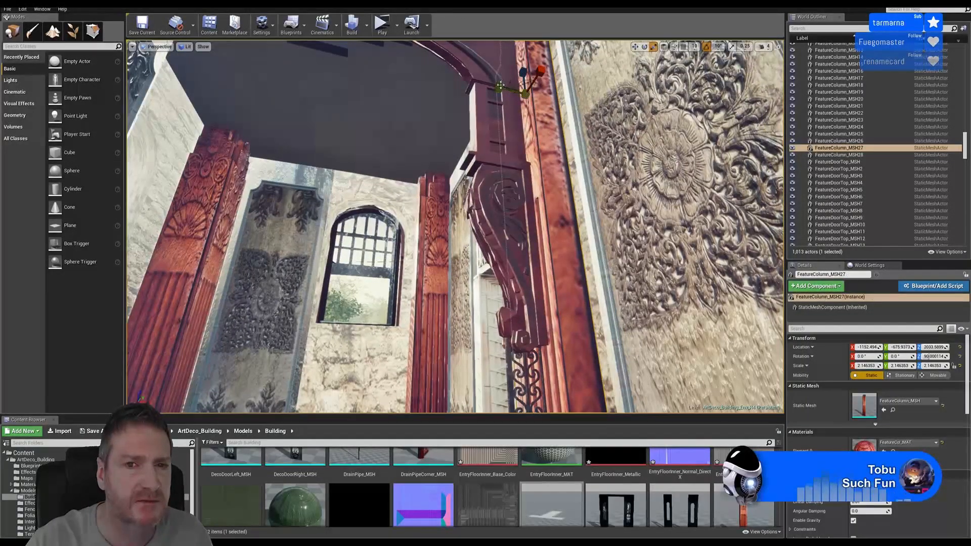
left_click_drag(503, 88, 487, 90)
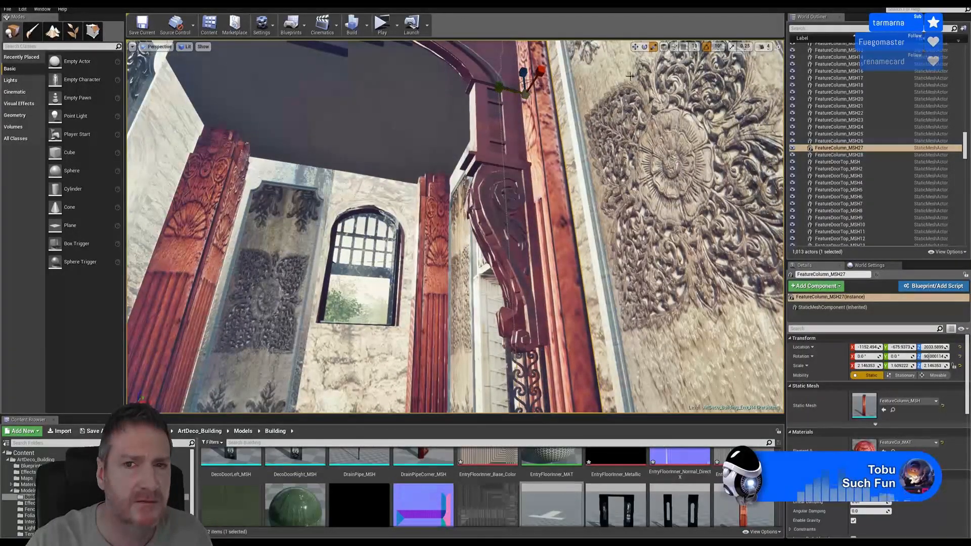
left_click(635, 47)
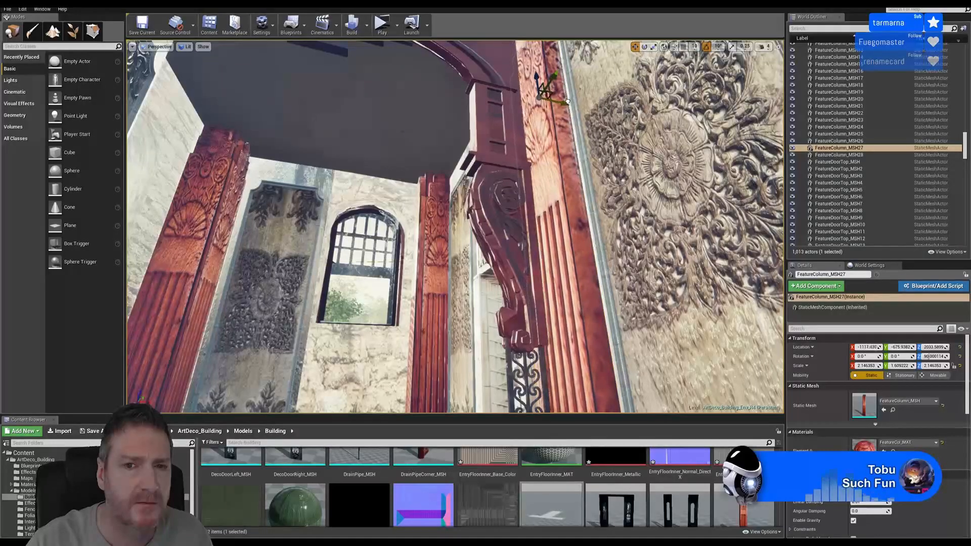
right_click_drag(603, 200, 579, 230)
key("w")
key("s")
key("w")
key("s")
key("s")
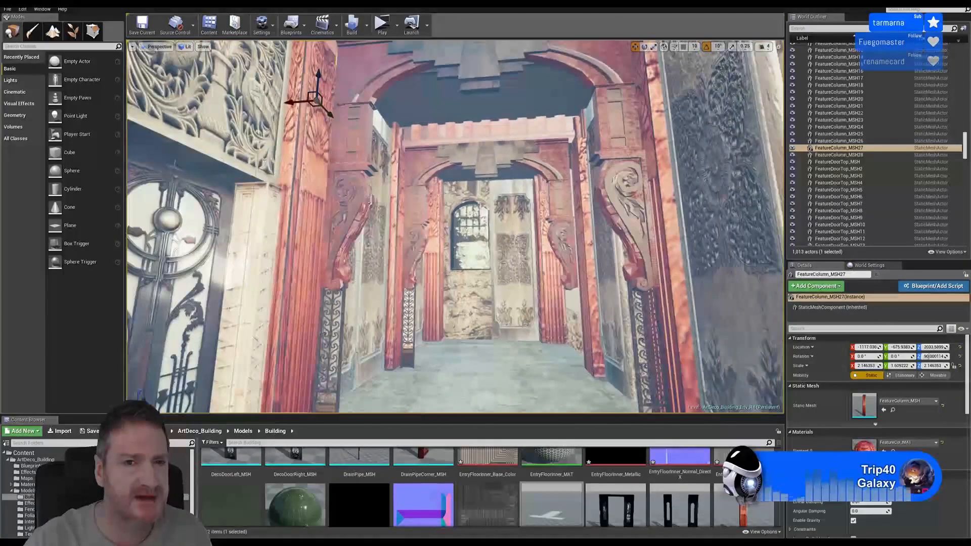
Widen both wooden ceiling arches together to an X scale of about 4.5 and shift them slightly toward the gate side.
right_click_drag(611, 187, 522, 149)
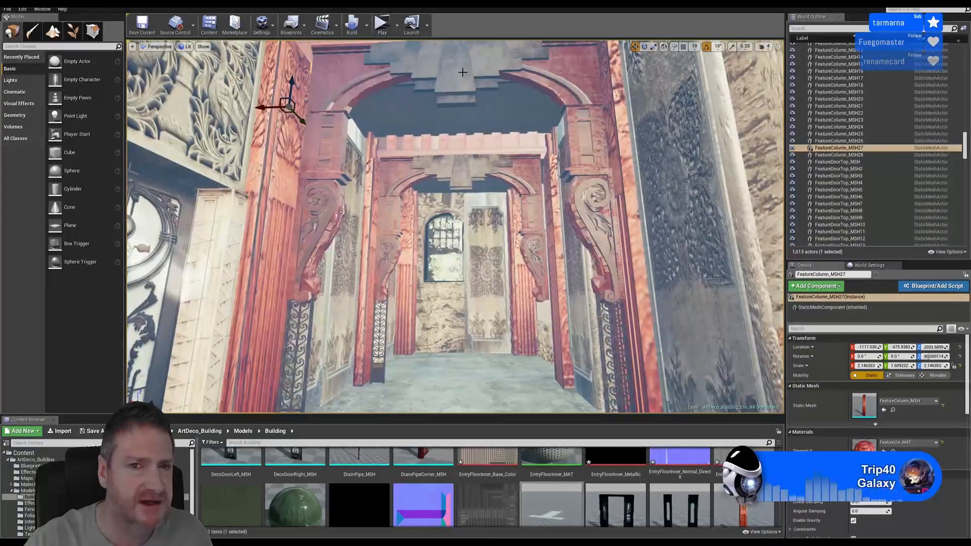
left_click(483, 168)
left_click(505, 175, "ctrl")
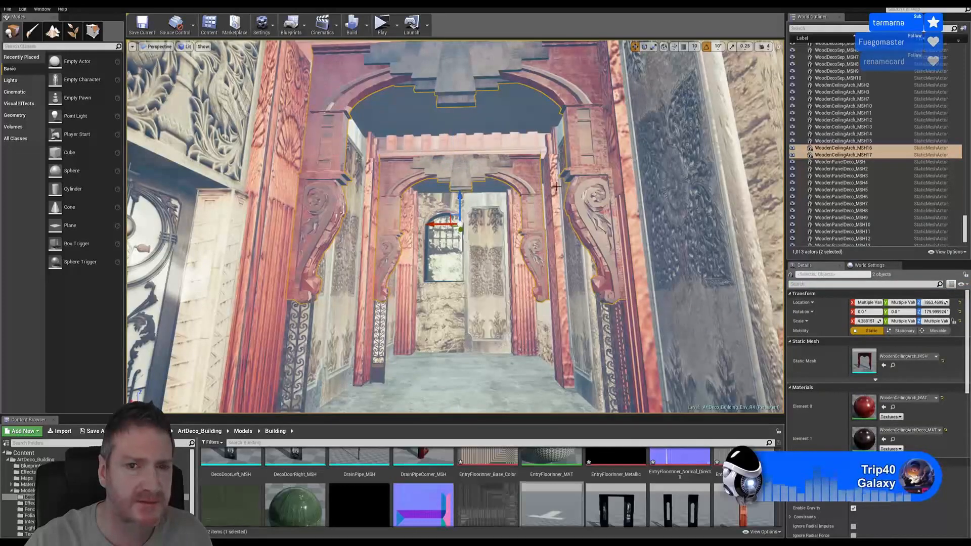
left_click(653, 47)
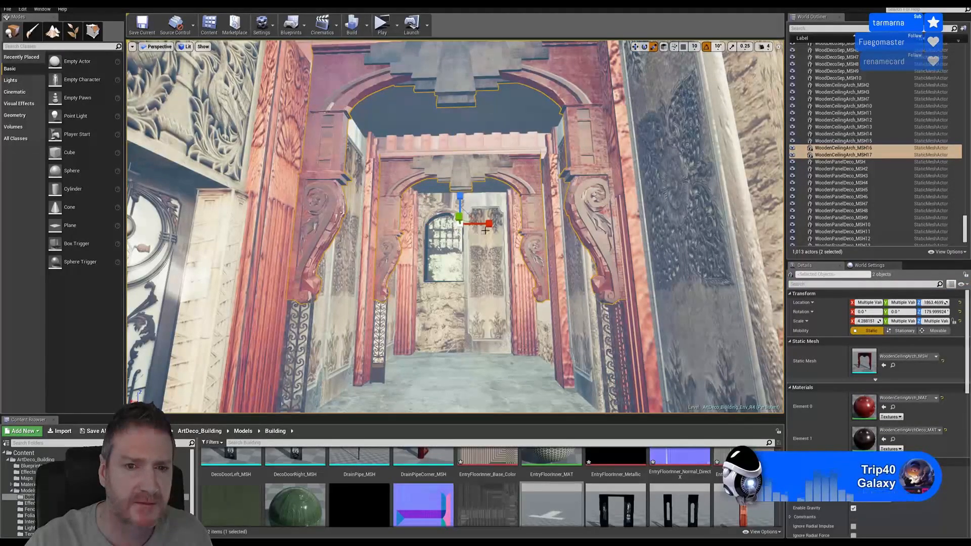
left_click_drag(490, 223, 511, 224)
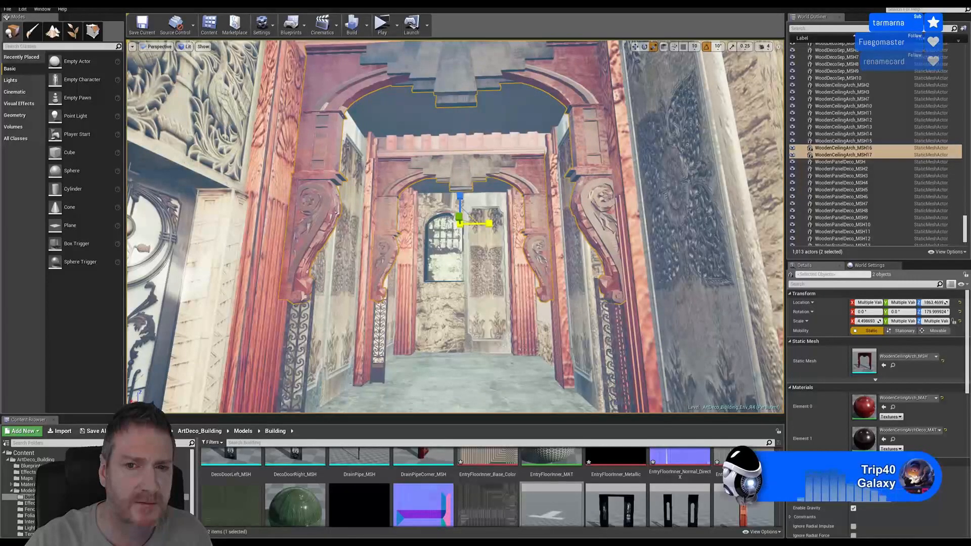
left_click(636, 46)
left_click_drag(436, 224, 430, 227)
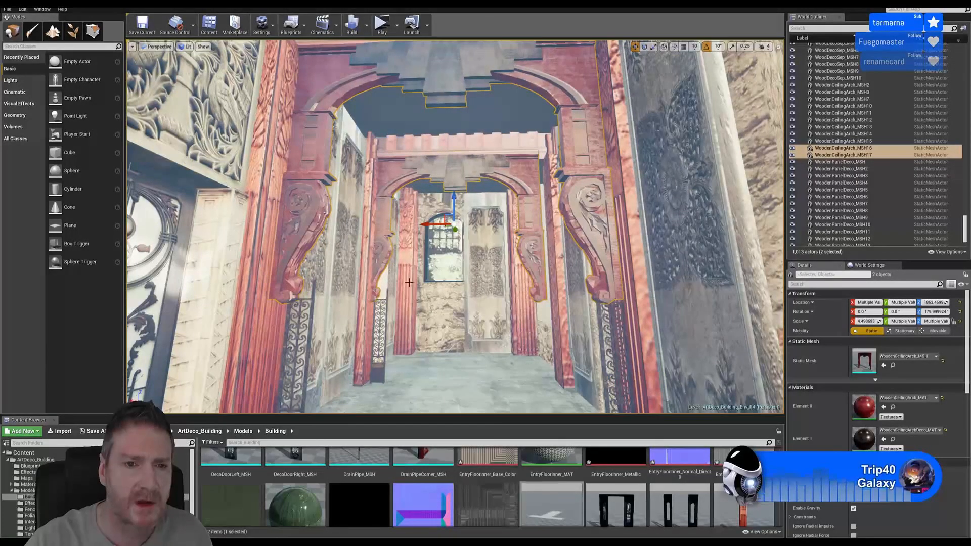
Move the iron swirl panel beside the gate to about X -1163, beneath the first arch's shifted bracket.
right_click_drag(409, 283, 364, 323)
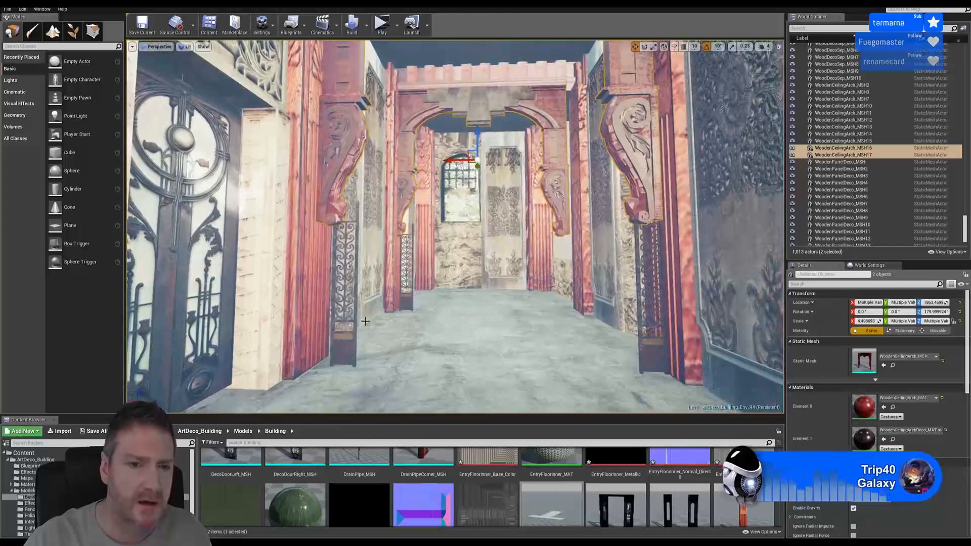
left_click(340, 350)
left_click_drag(322, 283, 305, 284)
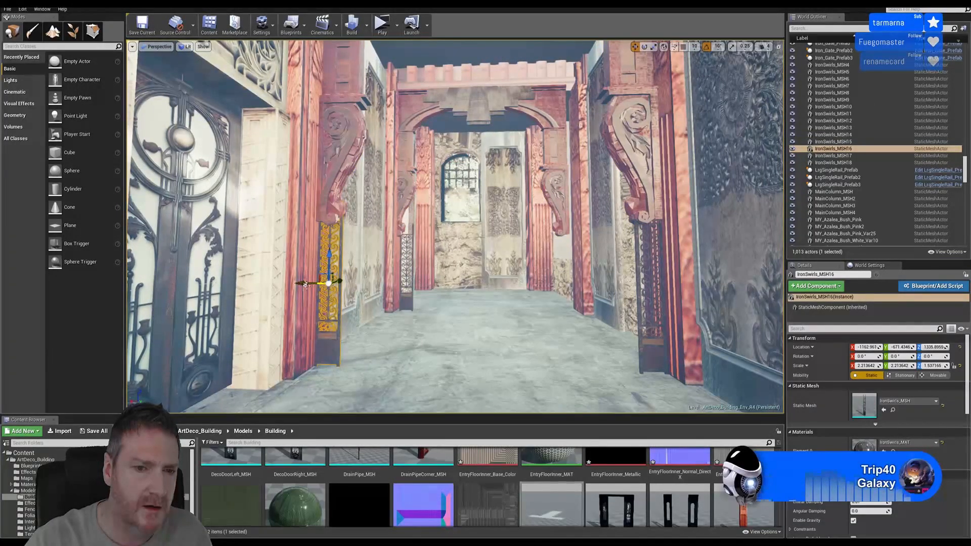
Move the iron swirl panel at the second arch's gate-side column to about X -1157, Y 103.
mouse_move(304, 284)
right_mouse_down()
mouse_move(304, 273)
mouse_move(312, 280)
mouse_move(289, 280)
right_mouse_up()
mouse_move(427, 234)
right_mouse_down()
mouse_move(417, 235)
mouse_move(427, 233)
right_mouse_up()
left_click(401, 292)
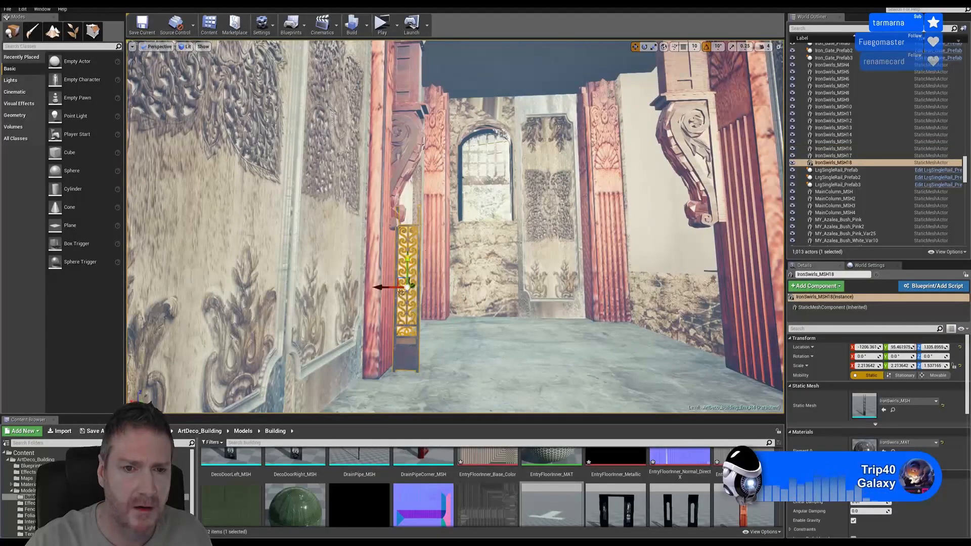
left_click_drag(386, 287, 369, 289)
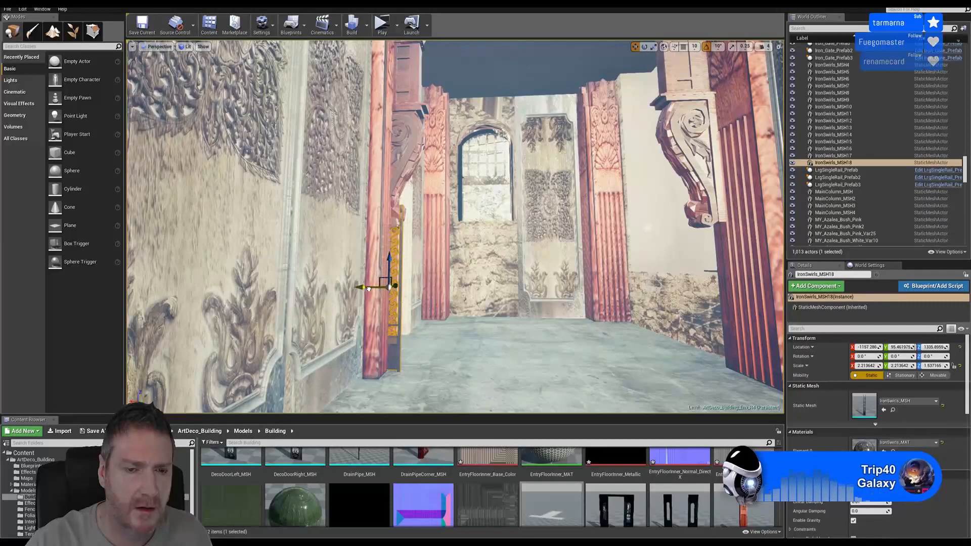
right_click_drag(429, 285, 430, 281)
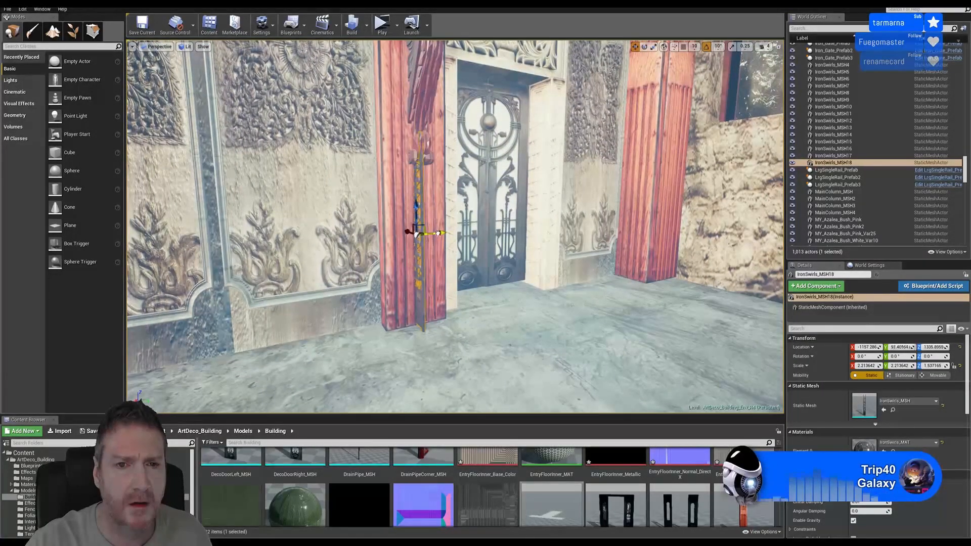
left_click_drag(438, 233, 443, 233)
Slide the second wooden ceiling arch away from the gate-side wall to about X -1601.
right_click_drag(443, 233, 468, 215)
left_click(494, 135)
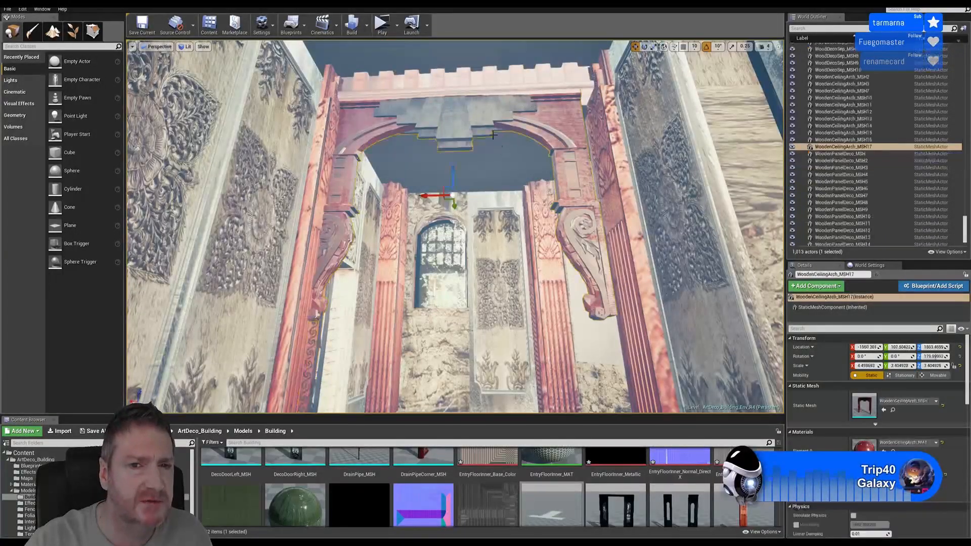
left_click_drag(429, 197, 442, 191)
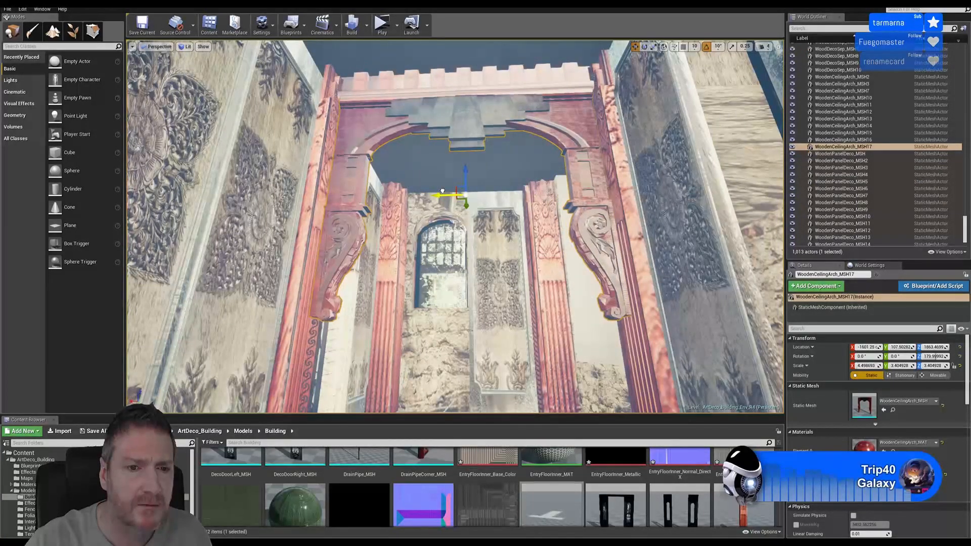
Move the gate-side iron swirl panel under the second arch's bracket at about X -1191.
right_click_drag(367, 329, 339, 384)
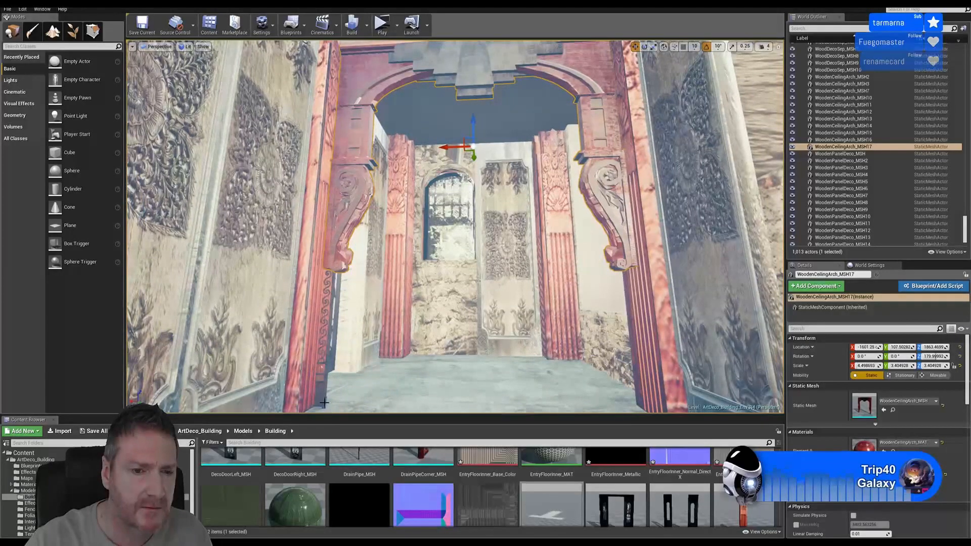
left_click(323, 328)
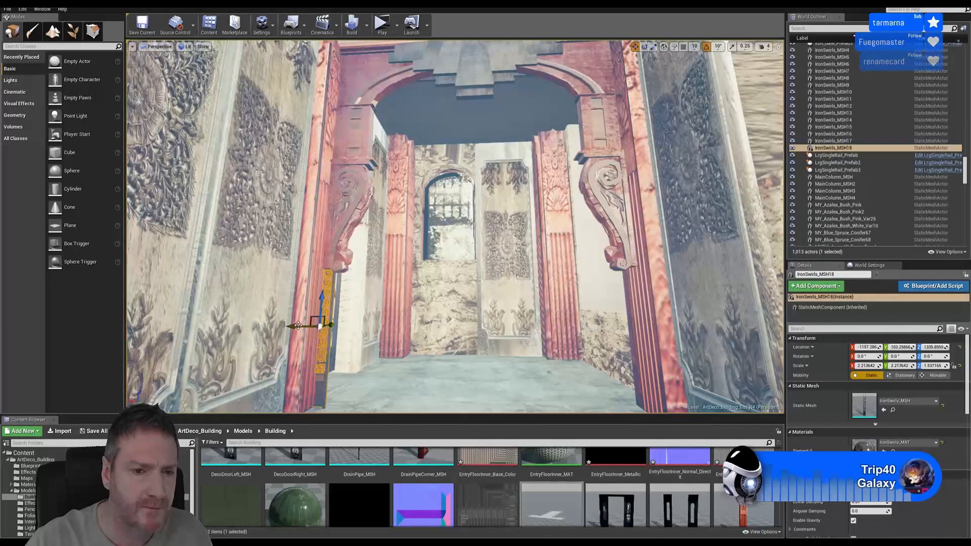
left_click_drag(298, 325, 310, 326)
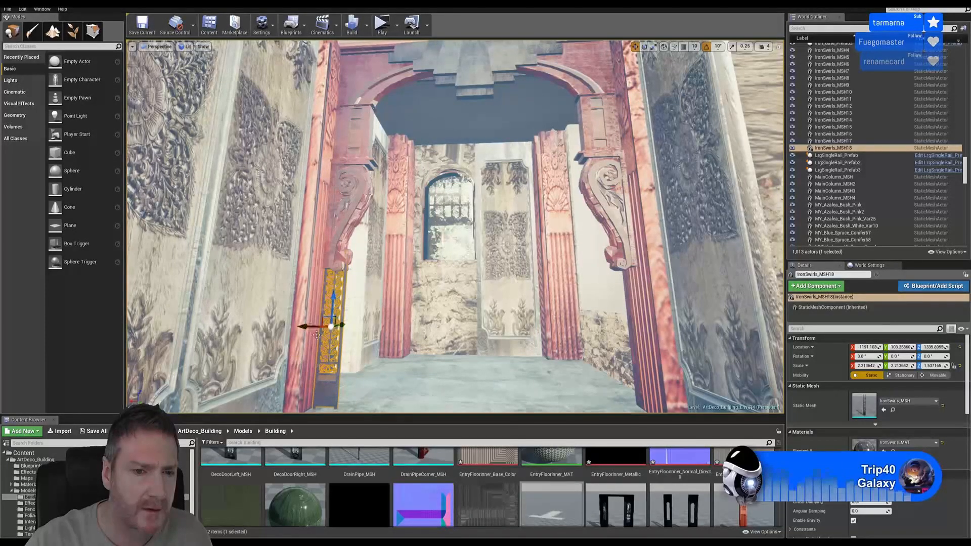
Duplicate the second arch's iron swirl panel, move the copy beneath the opposite bracket at about X -2004, and clear the selection.
right_click(331, 392)
mouse_move(394, 244)
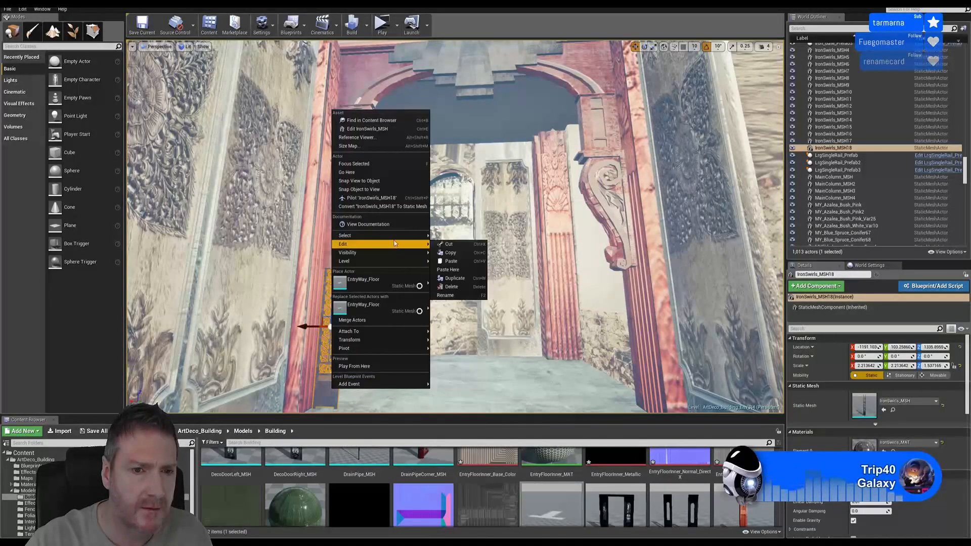
left_click(450, 260)
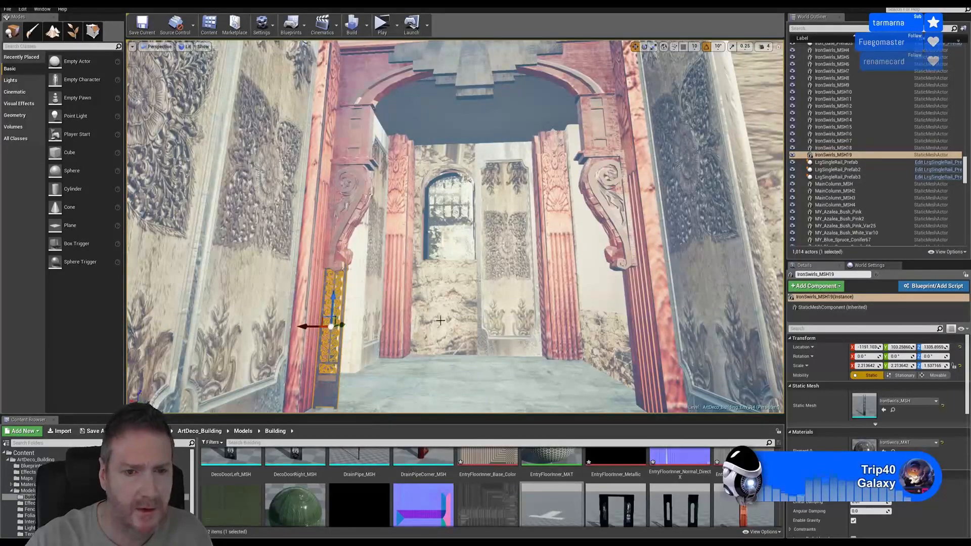
left_click_drag(313, 326, 613, 375)
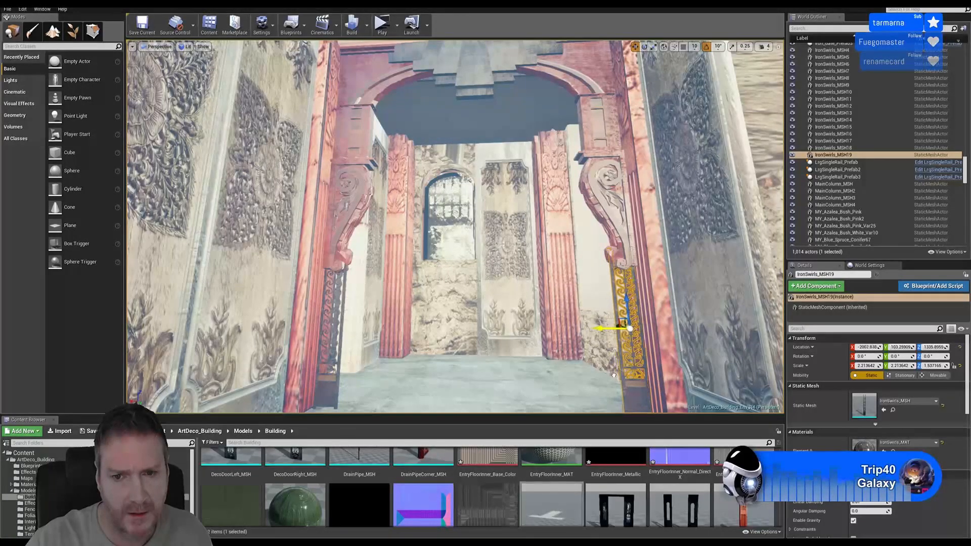
right_click_drag(465, 345, 486, 375)
key("Escape")
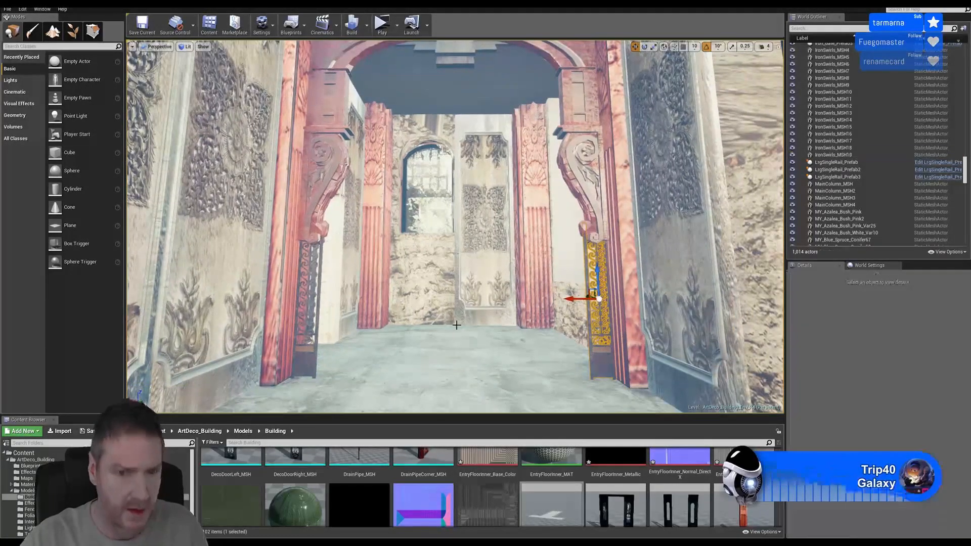
Duplicate the main room's CeilingMainRoom_MSH panel beyond the wooden arches and raise the copy to about Z 1885.
right_click_drag(464, 345, 729, 309)
key("w")
key("s")
key("s")
right_click_drag(472, 304, 473, 270)
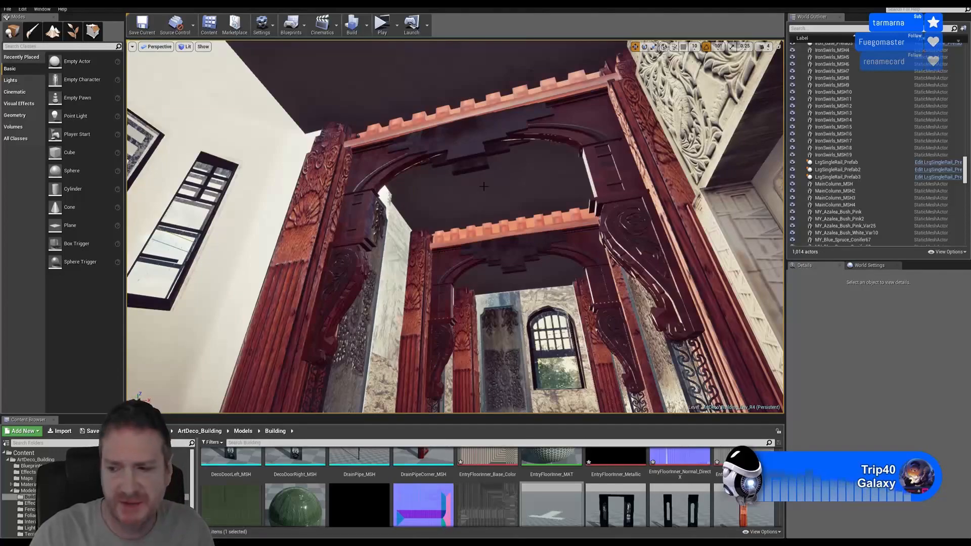
right_click_drag(446, 249, 682, 283)
right_click_drag(455, 228, 406, 230)
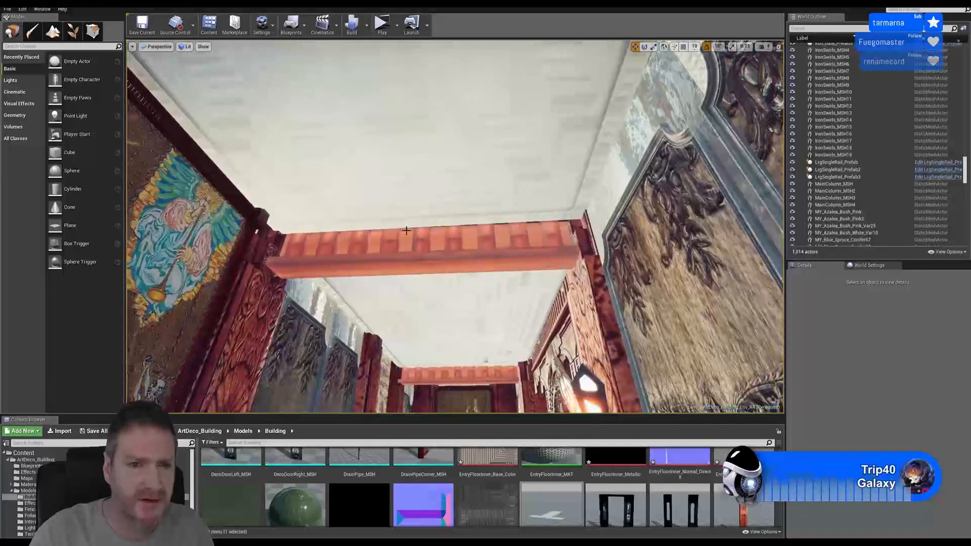
left_click(423, 300)
right_click(422, 300)
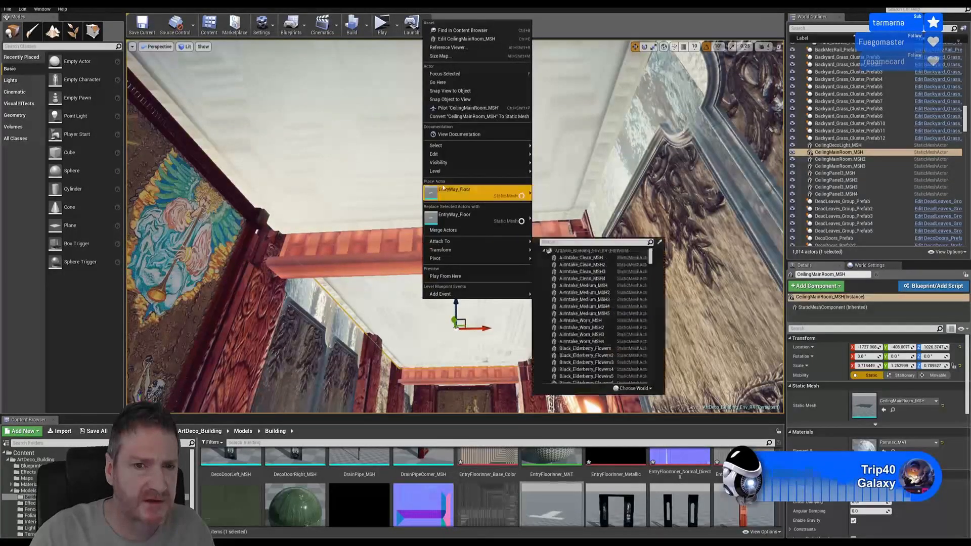
left_click(551, 190)
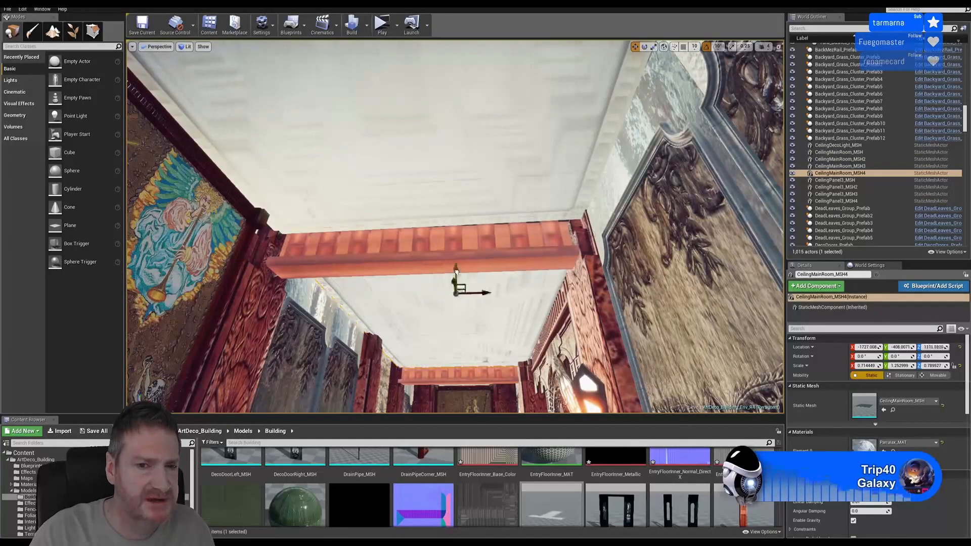
key("s")
mouse_move(455, 226)
right_mouse_down()
mouse_move(454, 243)
mouse_move(455, 151)
mouse_move(455, 213)
right_mouse_up()
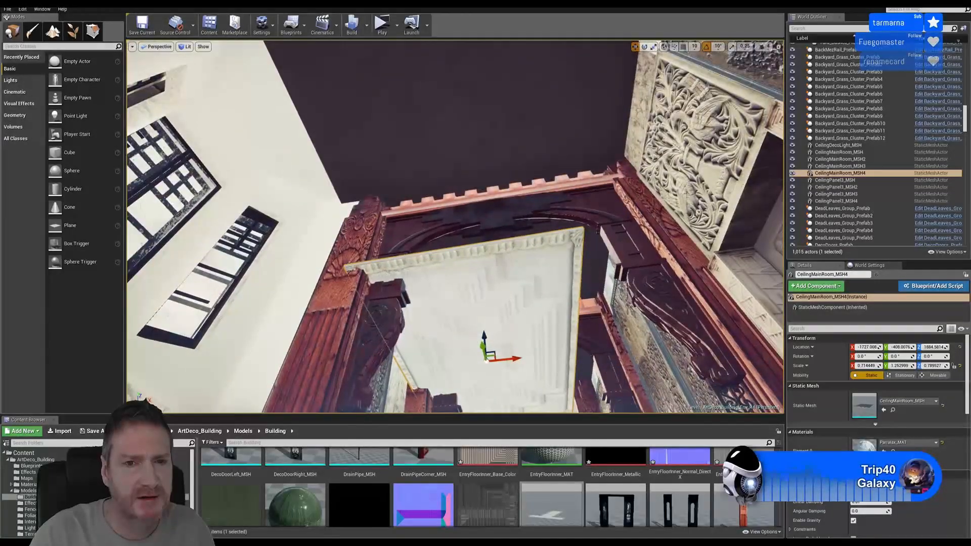
Slide the duplicated ceiling panel over the window bay beside the arches, to about X -1647, Y 526.
right_click_drag(481, 345, 481, 347)
left_click_drag(482, 344, 421, 265, "shift")
right_click_drag(576, 258, 575, 248)
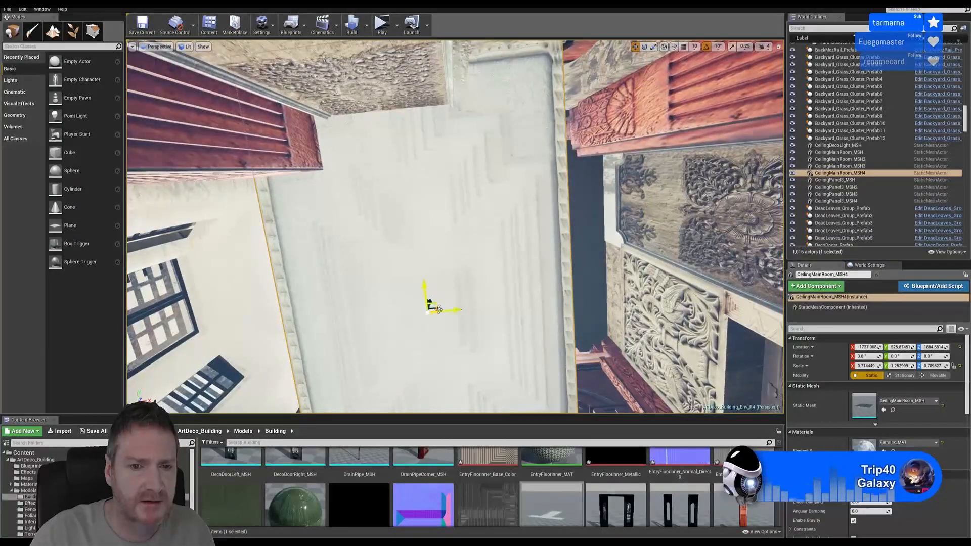
left_click_drag(438, 310, 481, 309, "shift")
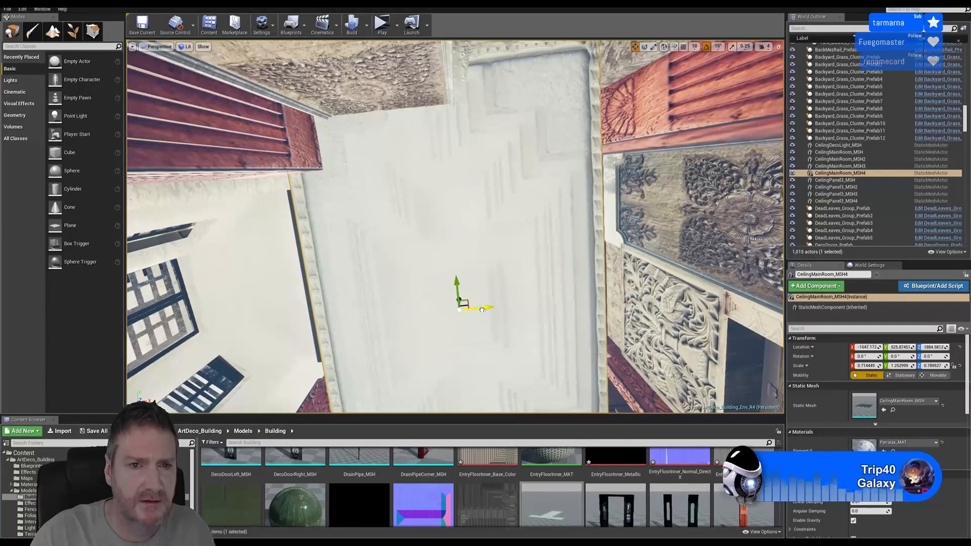
Shorten the duplicated ceiling panel to a Y scale of about 0.643 and shift it to about Y 653.
left_click(654, 47)
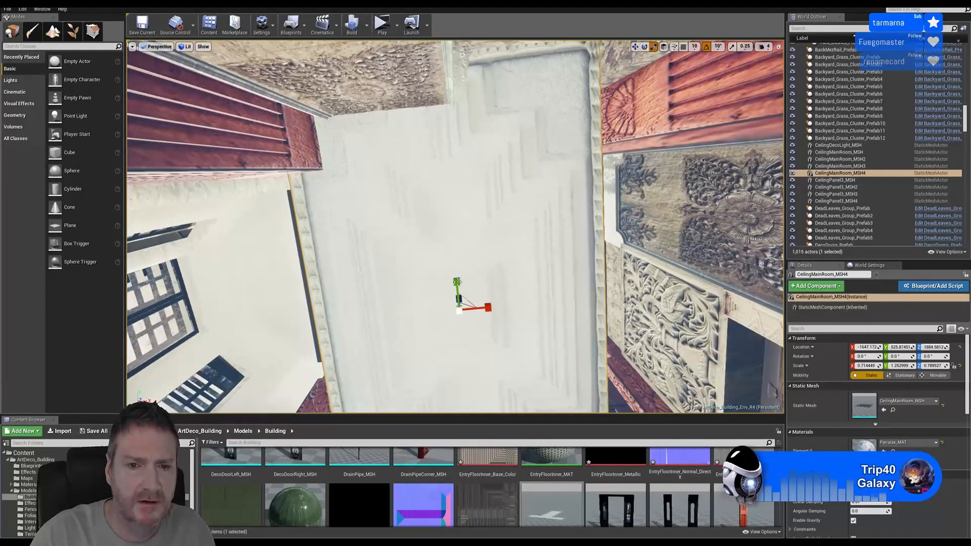
left_click_drag(454, 284, 498, 243)
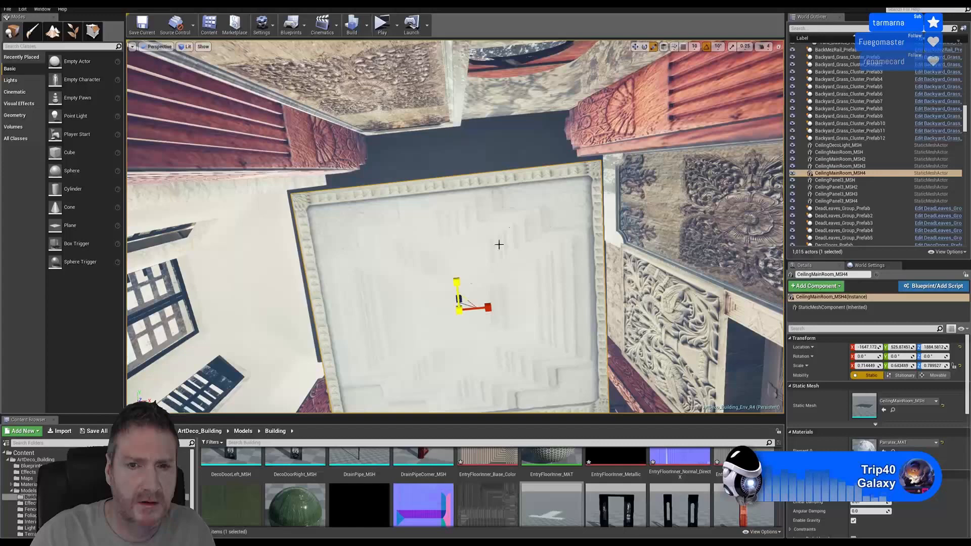
left_click(634, 47)
left_click_drag(459, 294, 466, 235)
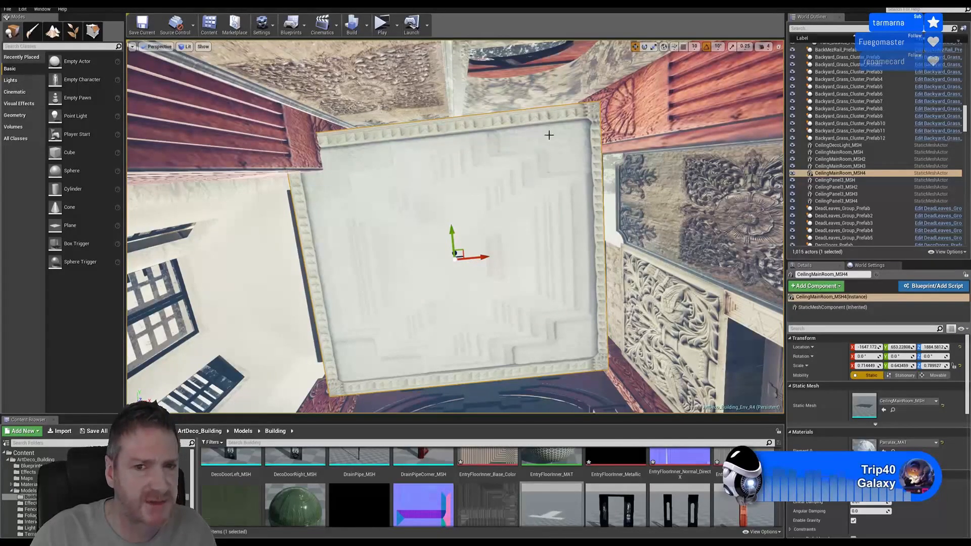
Align the shortened ceiling panel with the bay's columns at about X -1676, Y 671.
right_click_drag(549, 135, 505, 172)
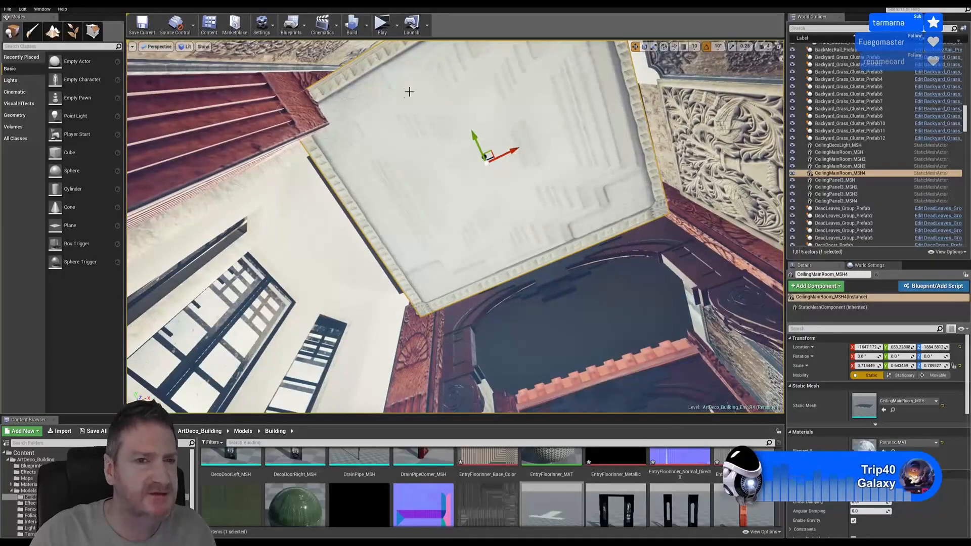
right_click_drag(409, 92, 390, 46)
key("w")
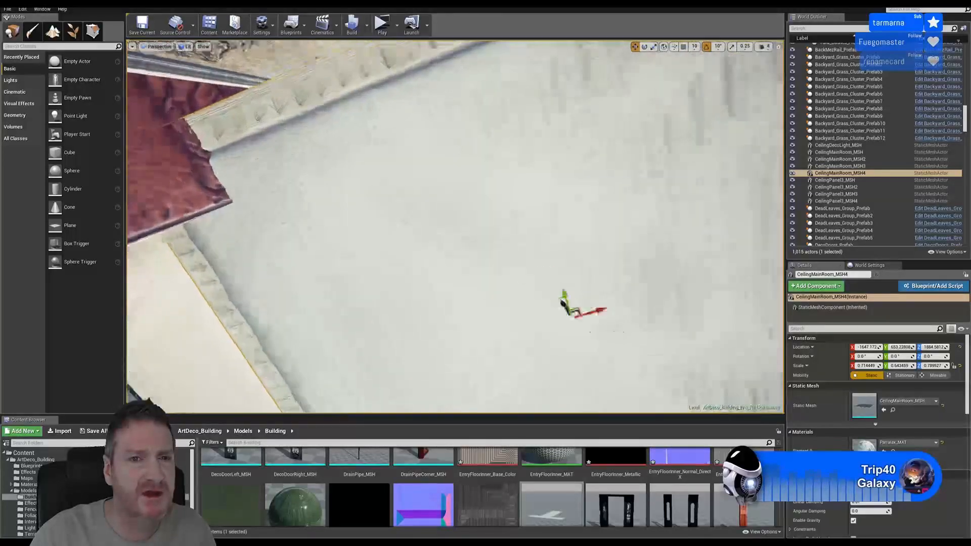
right_click_drag(455, 227, 427, 114)
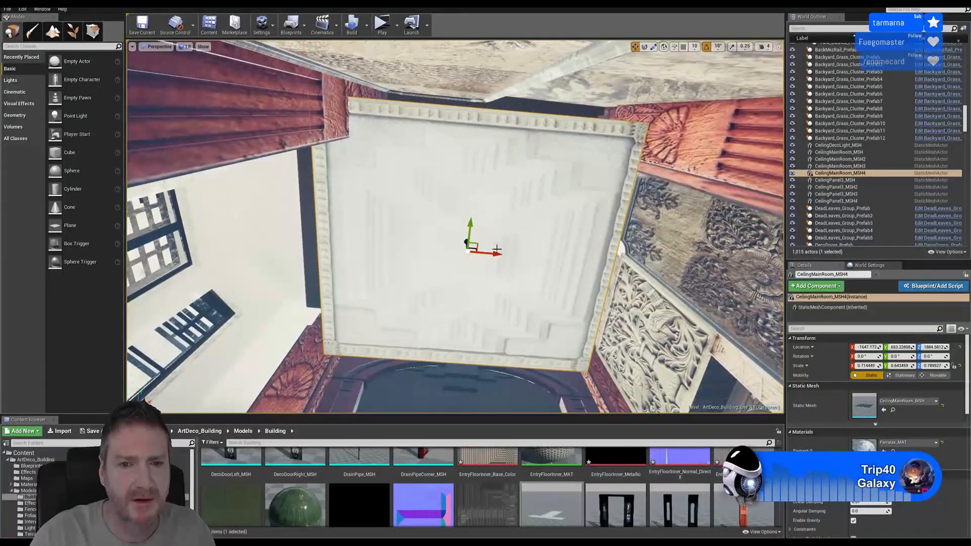
left_click_drag(489, 251, 459, 221)
right_click_drag(459, 221, 309, 216)
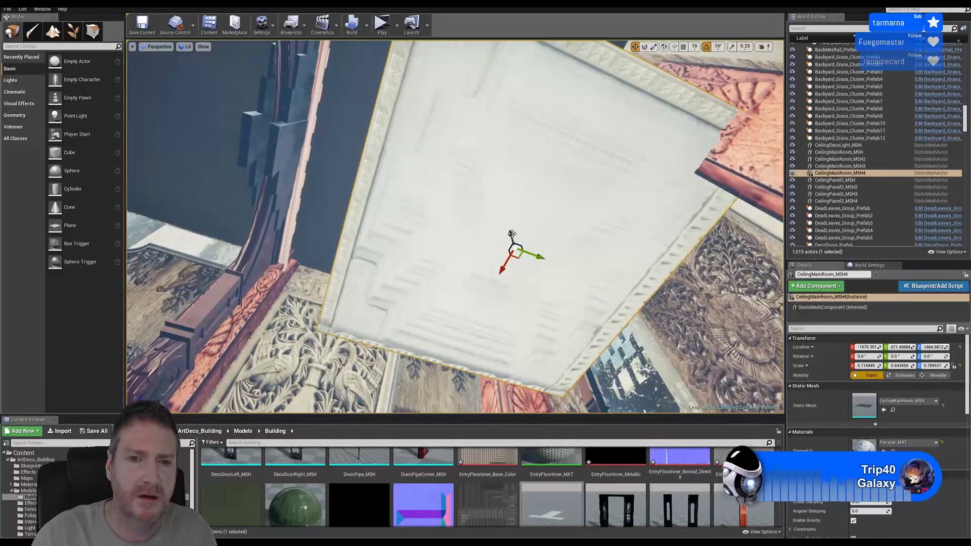
Raise the ceiling panel to about Z 2273 and move it towards the arch to about Y 563.
left_click_drag(512, 233, 484, 166)
right_click_drag(484, 167, 432, 138)
right_click_drag(604, 267, 603, 250)
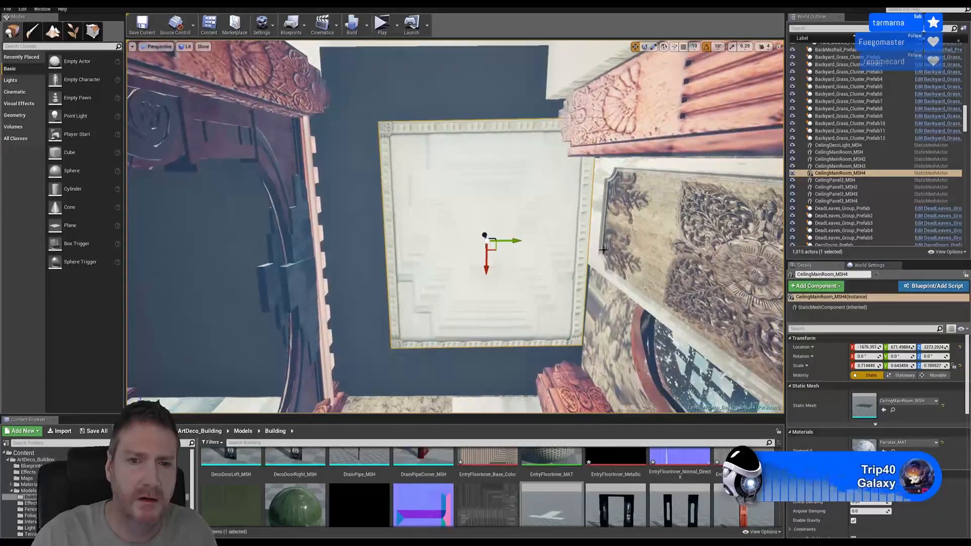
left_click_drag(508, 239, 477, 241)
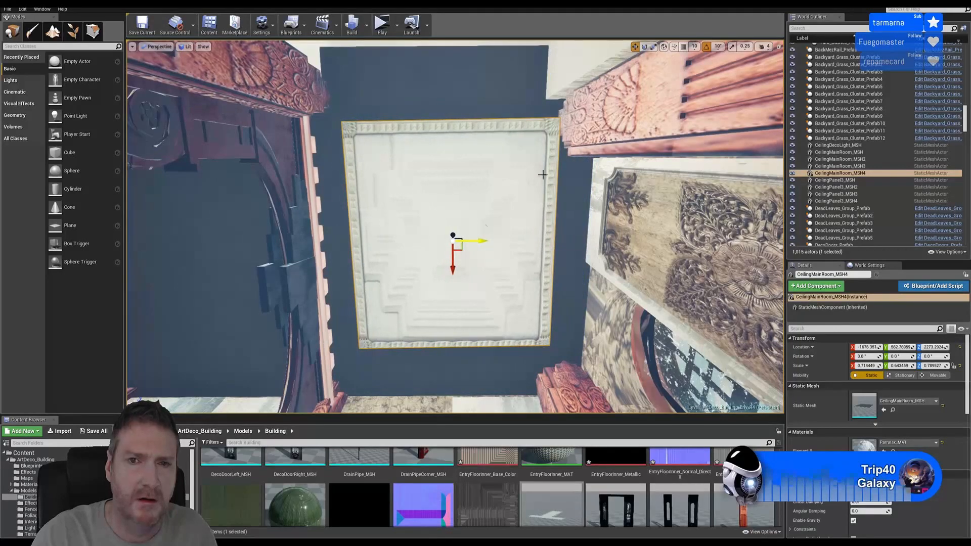
Stretch the raised ceiling panel to fill the bay, with scale about 1.124 in X and 0.874 in Y.
left_click(652, 46)
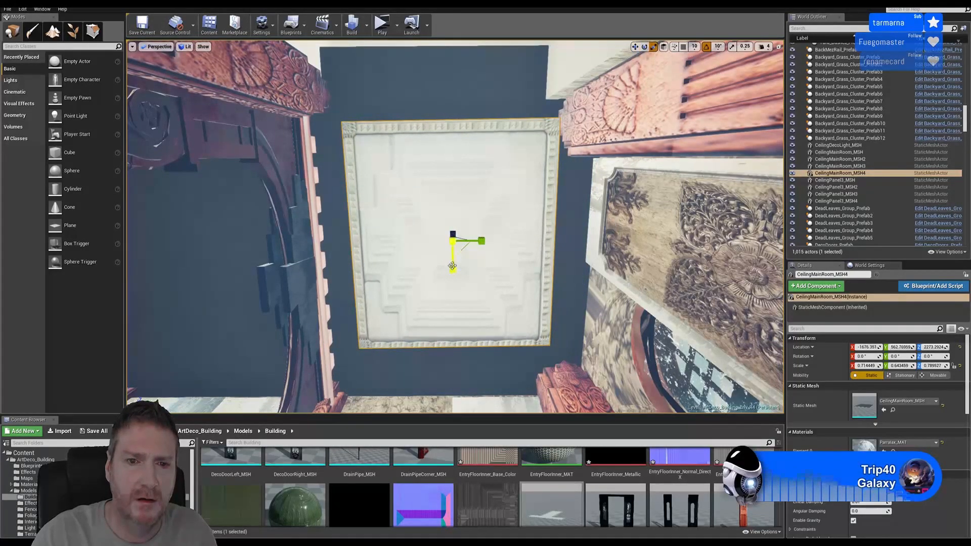
left_click_drag(453, 274, 454, 332)
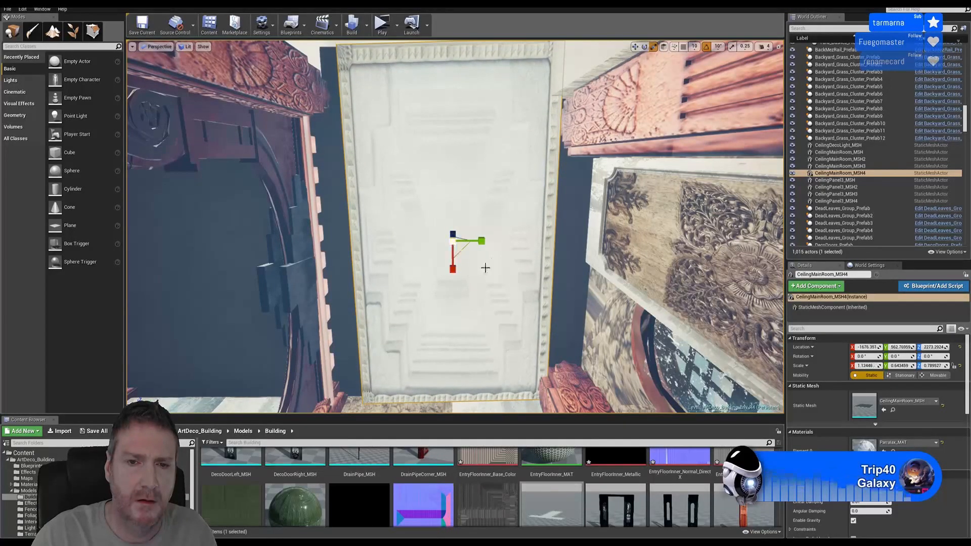
left_click_drag(485, 243, 493, 243)
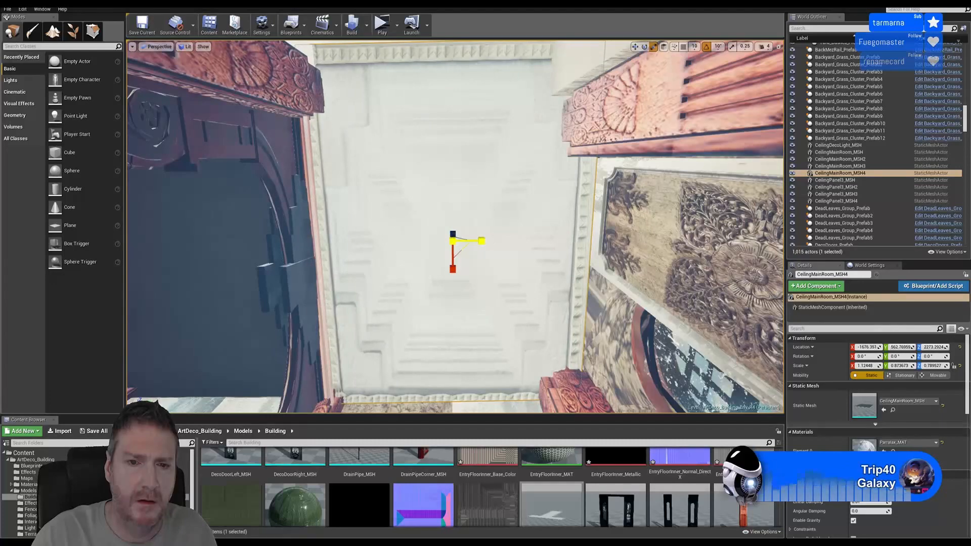
right_click_drag(418, 163, 420, 118)
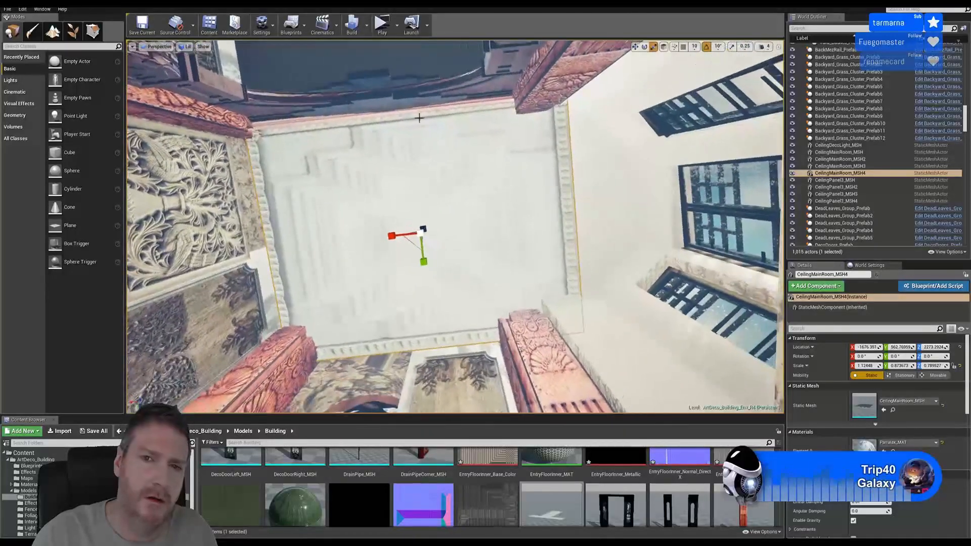
Nudge the stretched ceiling panel into the gap between the arch and the end wall, at about Y 574.
left_click(635, 47)
left_click_drag(400, 234, 397, 236)
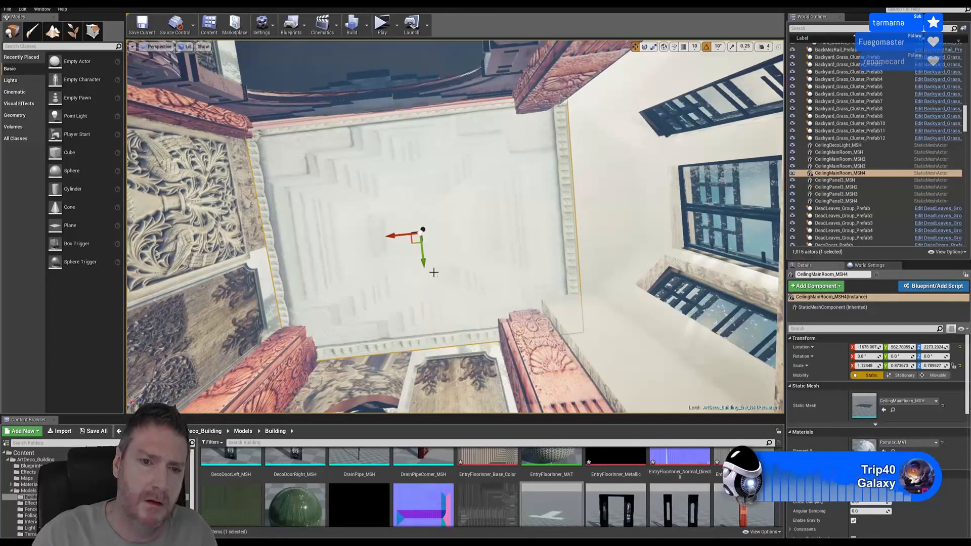
left_click_drag(423, 262, 423, 264)
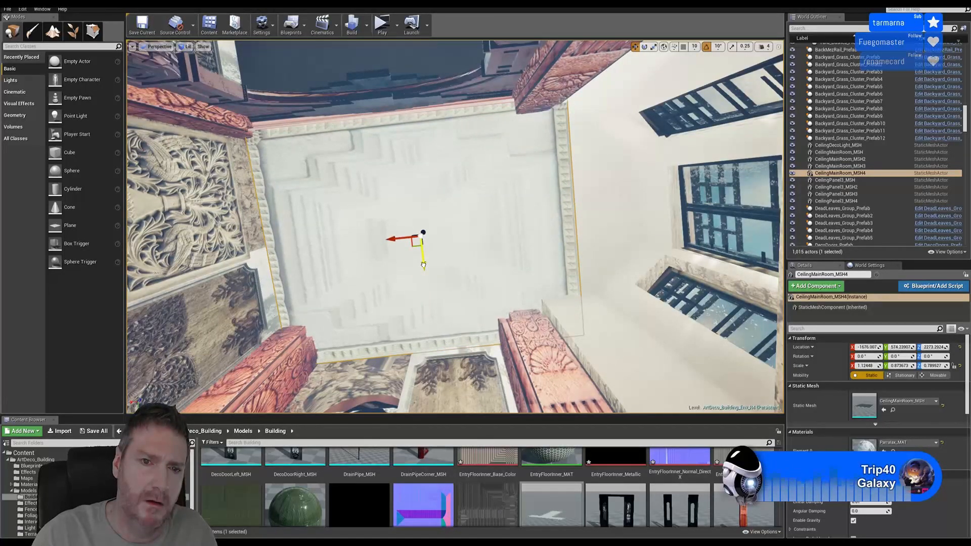
Duplicate the fitted ceiling panel and move the copy to the bay beyond the second arch, at about Y -1160.
right_click_drag(426, 268, 489, 290)
key("w")
key("s")
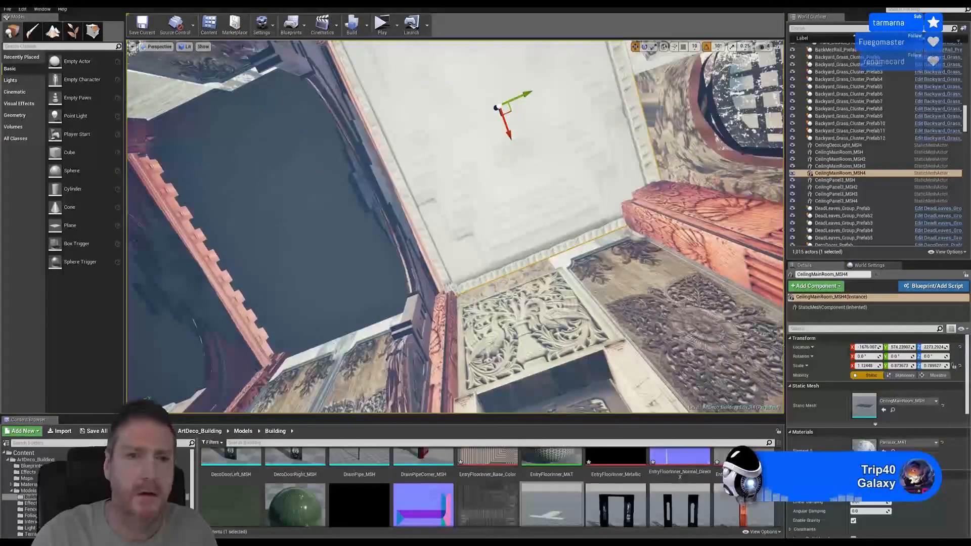
right_click(479, 124)
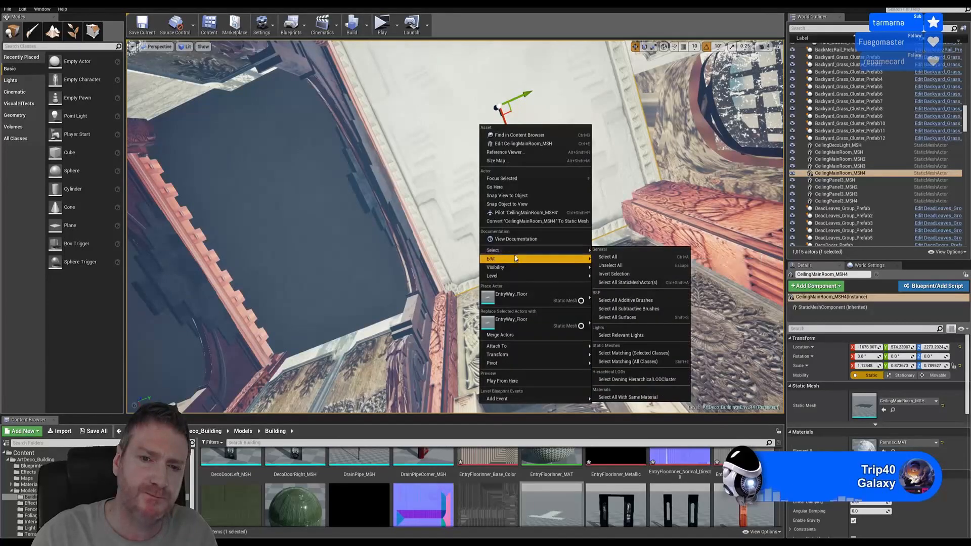
left_click(614, 289)
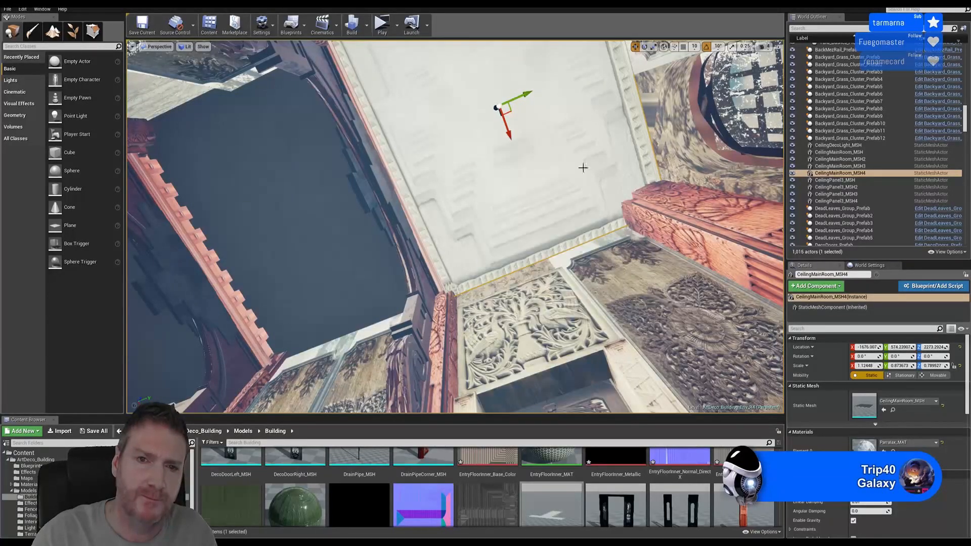
left_click_drag(521, 96, 129, 299)
right_click_drag(455, 227, 359, 222)
key("s")
key("w")
right_click_drag(297, 265, 314, 244)
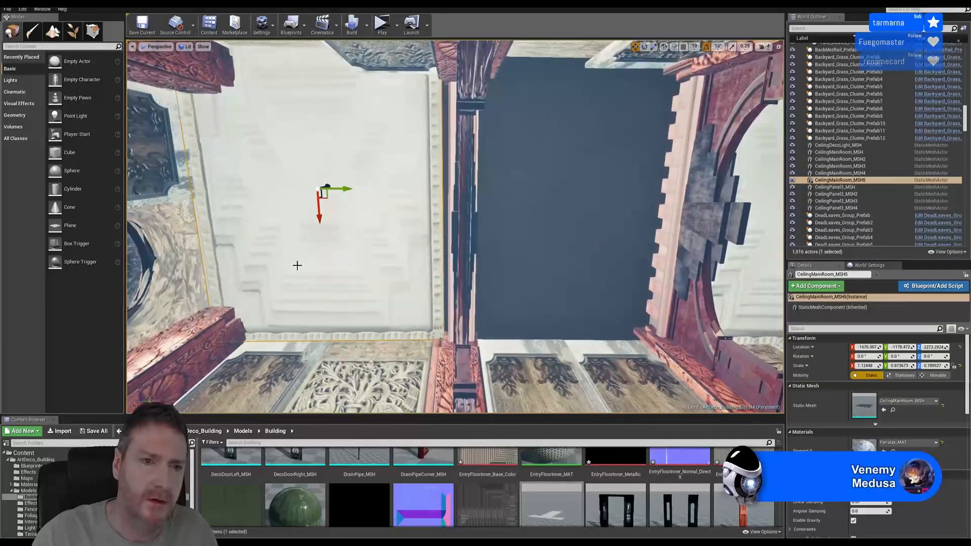
left_click_drag(343, 189, 349, 191)
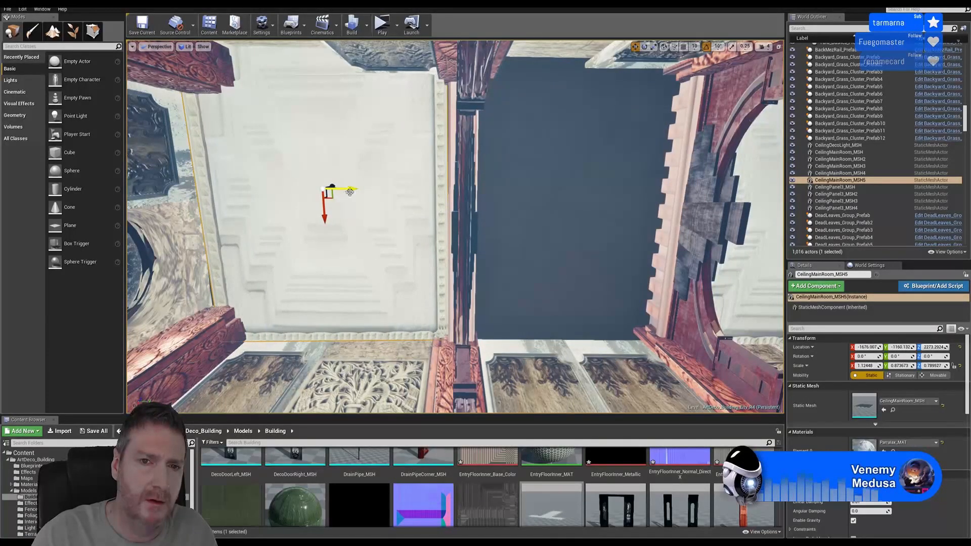
Duplicate the far bay's ceiling panel and move the copy into the open bay between the two arches, at about Y -304.
right_click(375, 166)
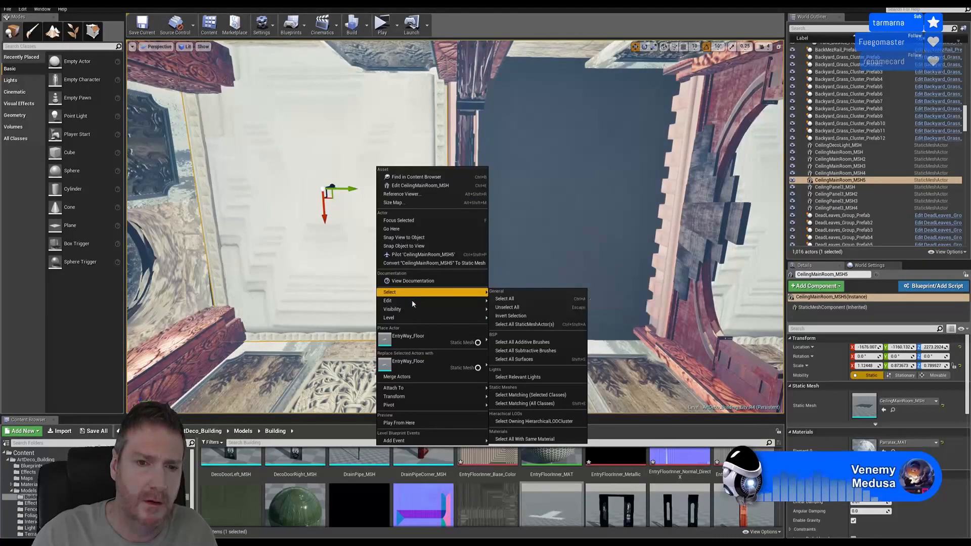
mouse_move(412, 301)
left_click(514, 335)
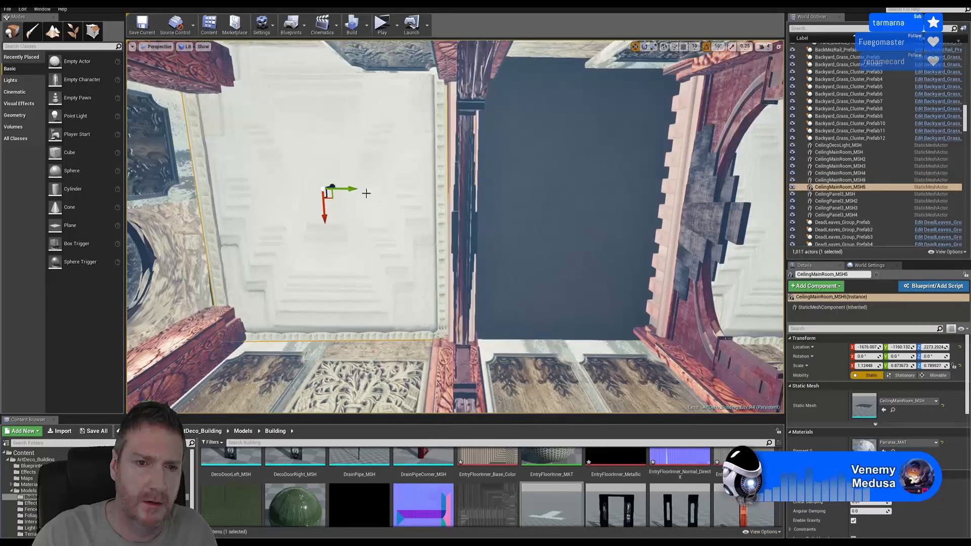
left_click_drag(352, 189, 600, 195)
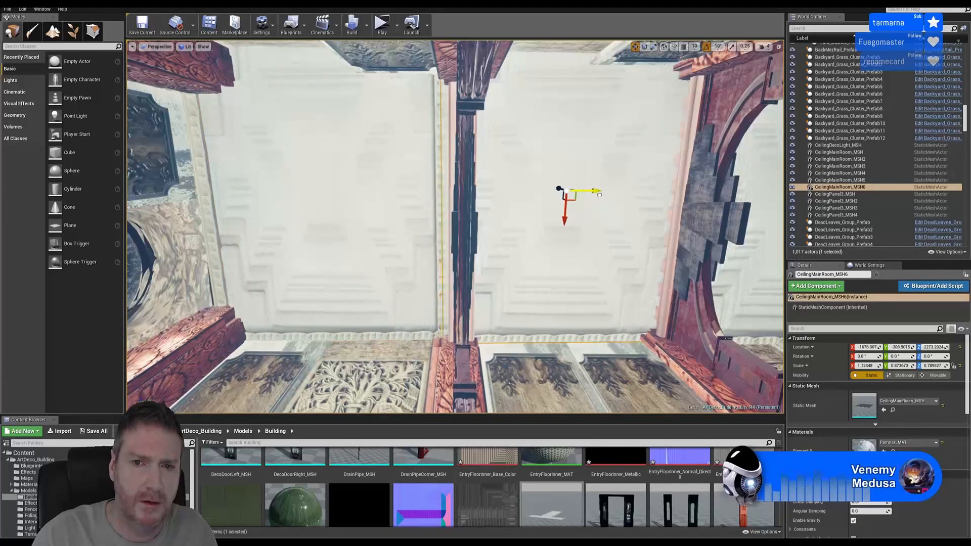
Narrow the middle bay's ceiling panel to a Y scale of about 0.734 so it fits between the arches.
left_click(653, 47)
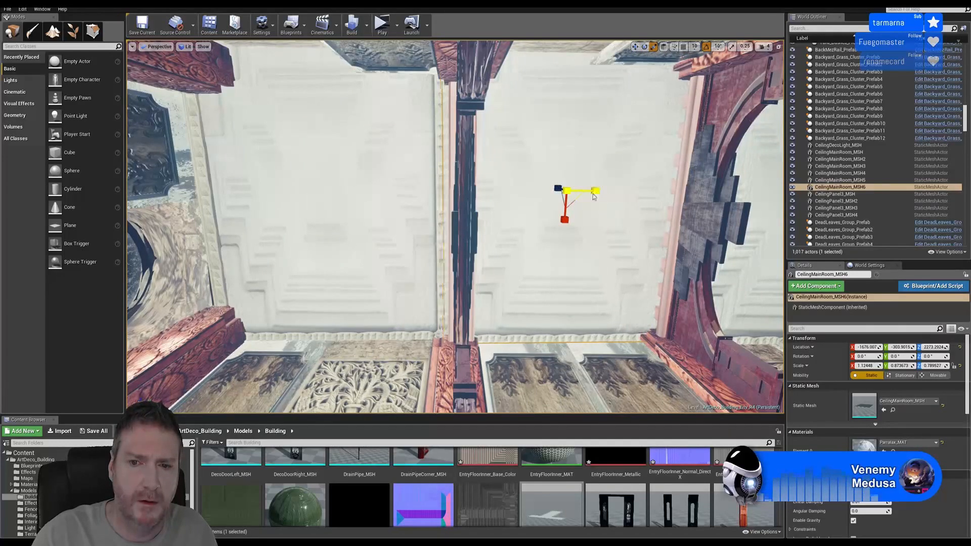
left_click_drag(594, 197, 582, 196)
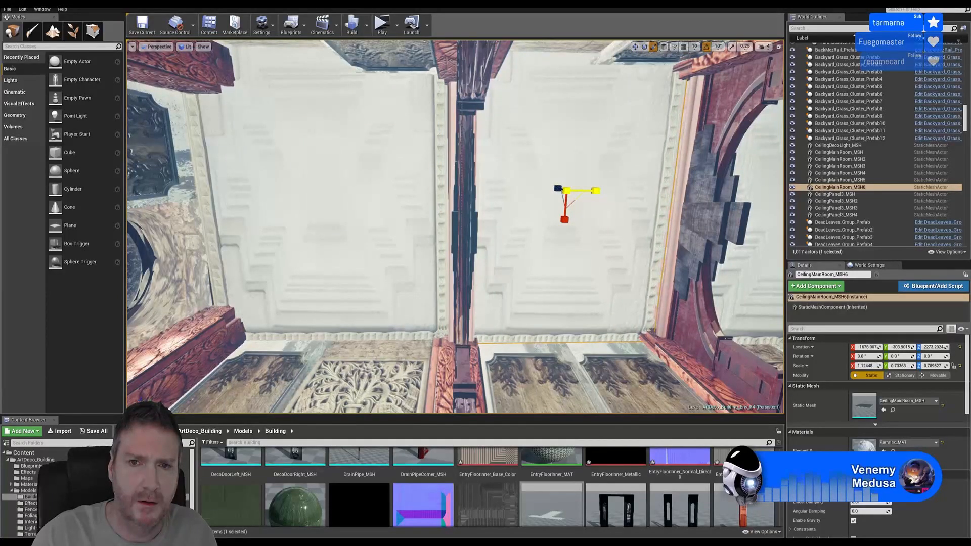
right_click_drag(581, 213, 580, 190)
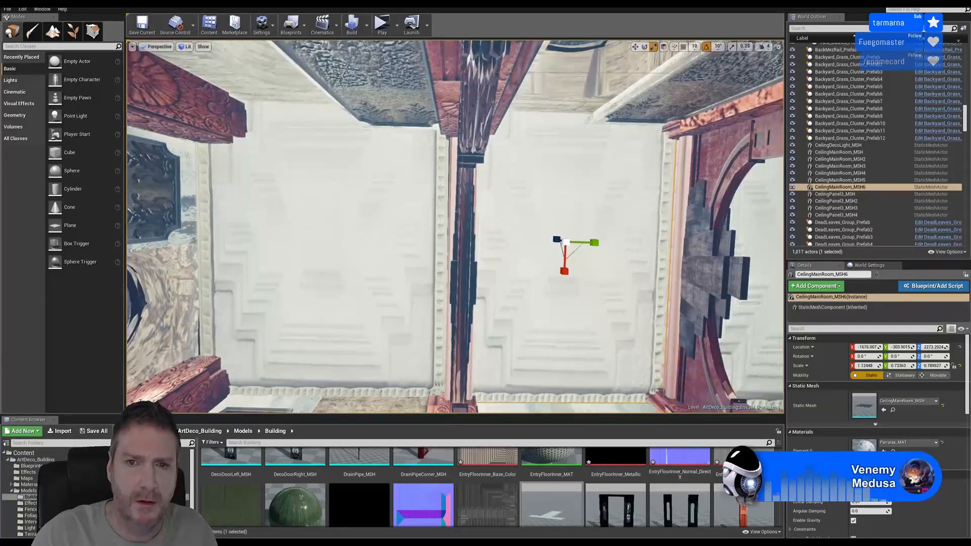
right_click_drag(637, 267, 607, 312)
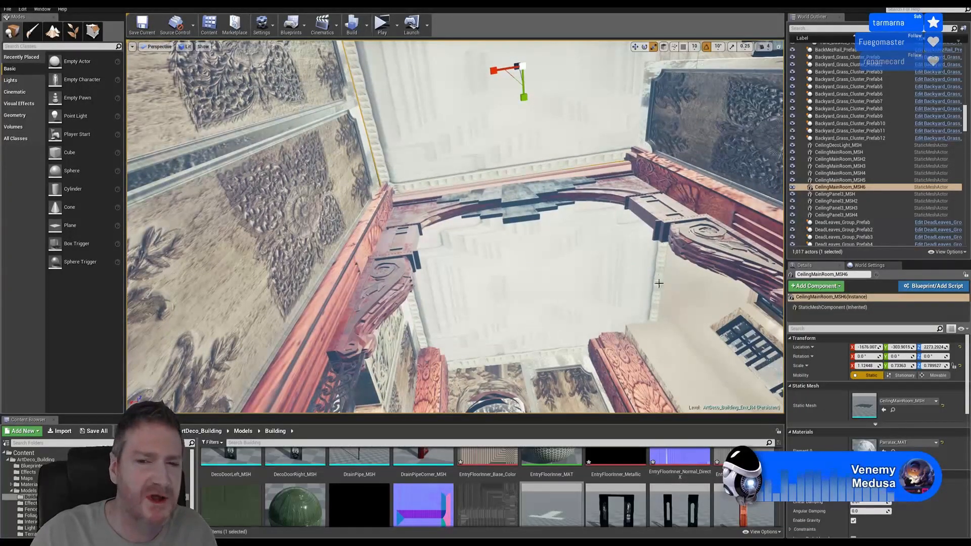
right_click_drag(658, 214, 633, 191)
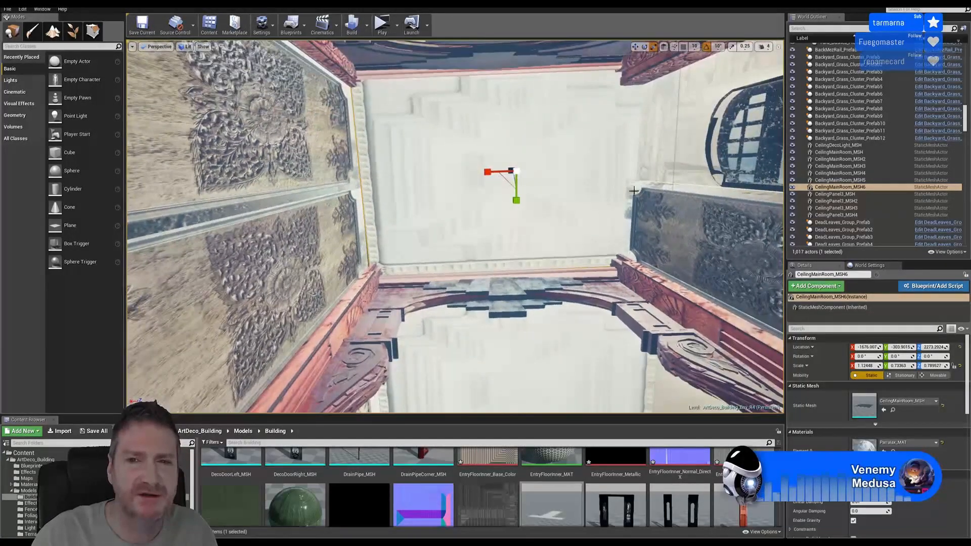
Reduce the middle bay's ceiling panel to an X scale of about 0.98 and shift it to about X -1597 between the side walls.
mouse_move(551, 306)
right_mouse_down()
mouse_move(536, 318)
mouse_move(552, 305)
right_mouse_up()
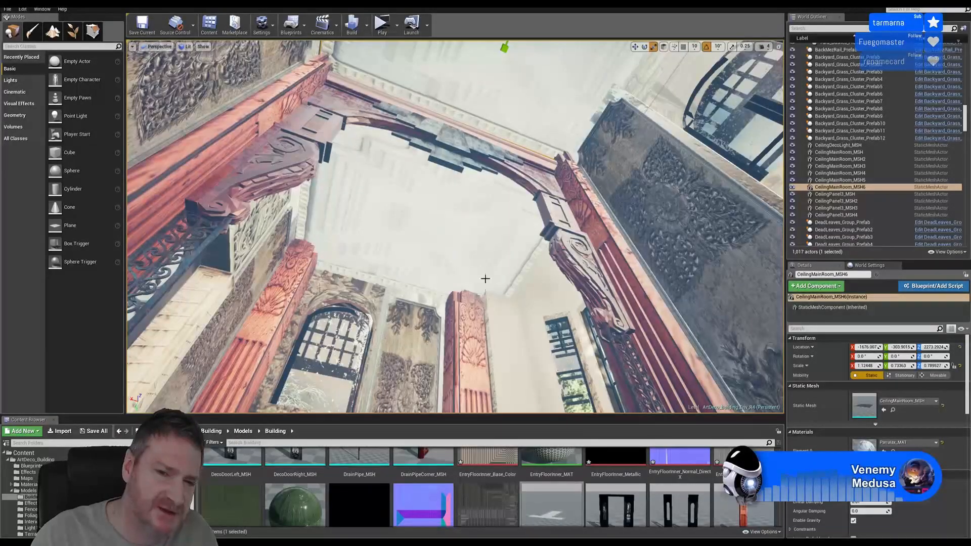
mouse_move(509, 128)
right_mouse_down()
mouse_move(507, 114)
mouse_move(508, 128)
right_mouse_up()
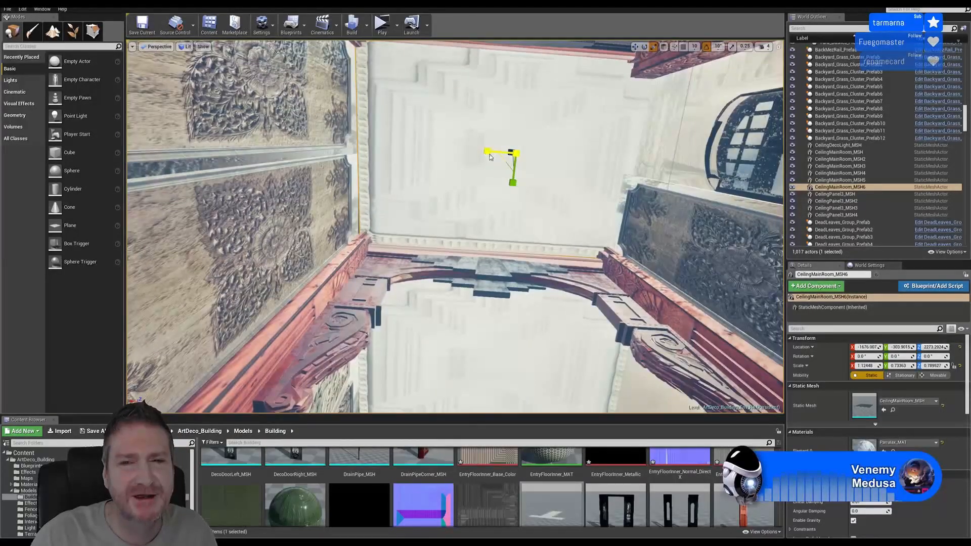
left_click_drag(490, 158, 501, 155)
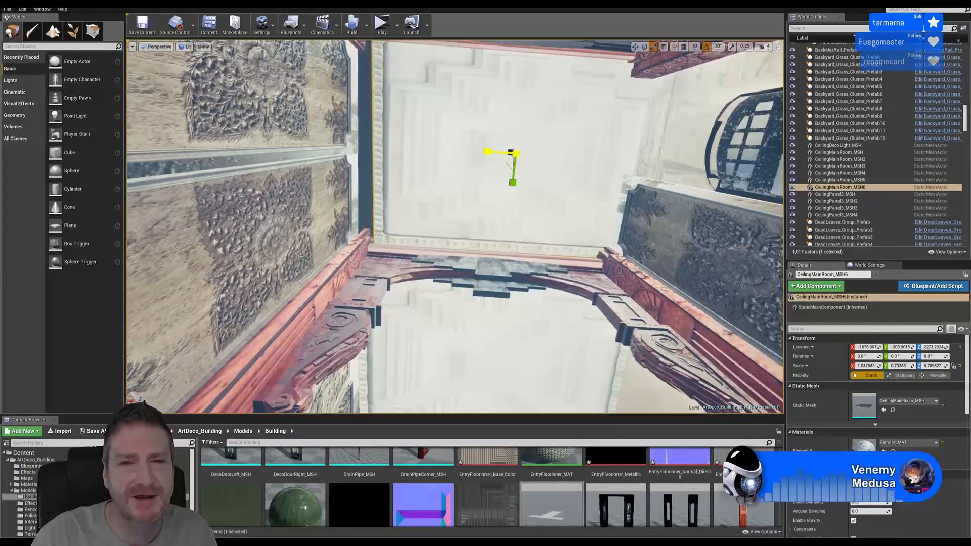
left_click(635, 47)
left_click_drag(496, 151, 481, 155)
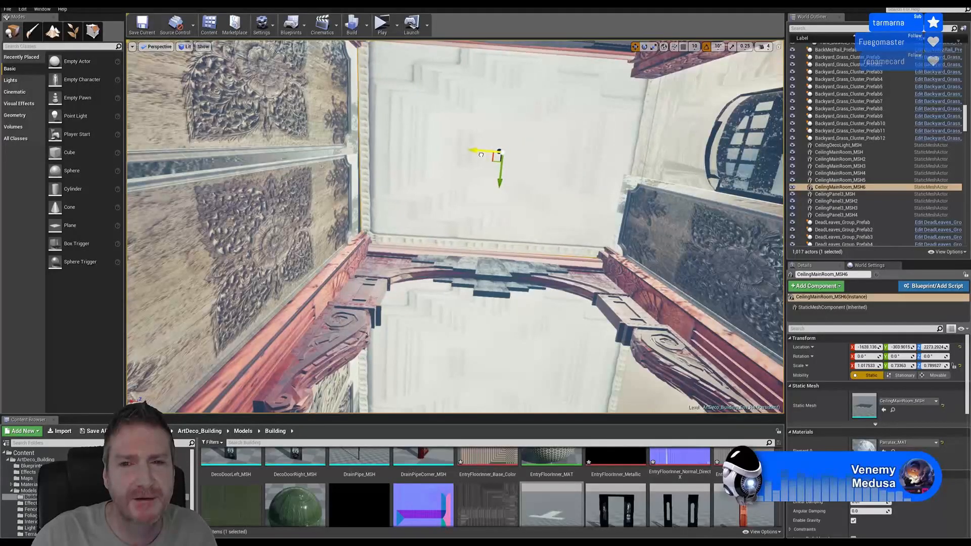
left_click(653, 47)
mouse_move(474, 152)
left_mouse_down()
mouse_move(484, 152)
mouse_move(472, 156)
left_mouse_up()
left_click(635, 47)
right_click_drag(472, 156, 657, 152)
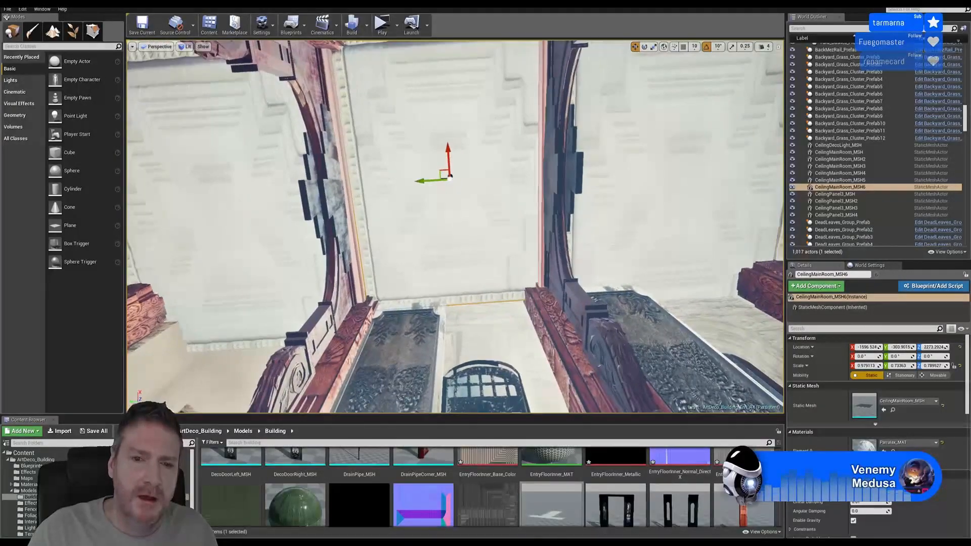
Narrow the middle bay's ceiling panel to a Y scale of about 0.70 and shift it along Y between the two arches.
left_click(653, 47)
left_click_drag(422, 188, 425, 185)
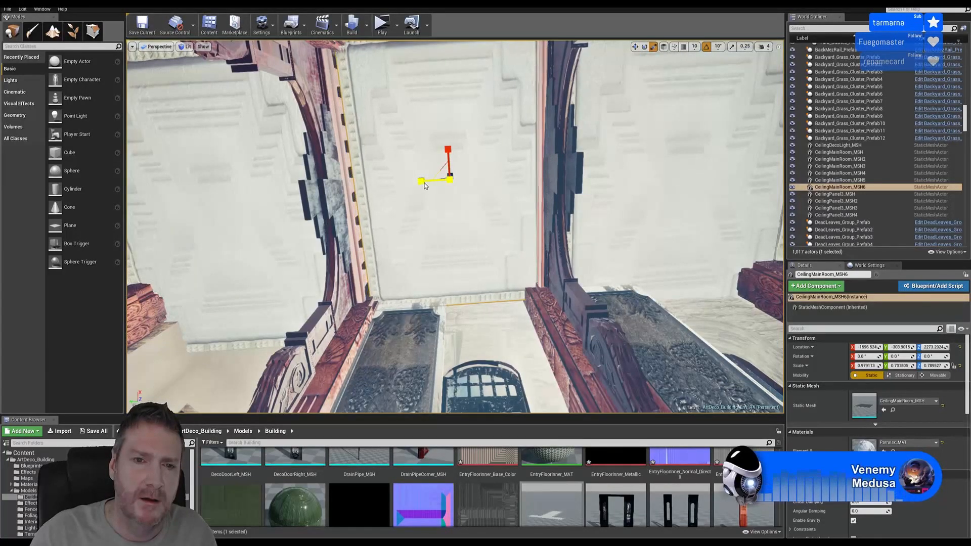
left_click(635, 48)
left_click_drag(427, 181, 414, 182)
Shrink the far bay's ceiling panel to an X scale of about 0.99 and move it to about X -1600 to fit the side walls.
right_click_drag(502, 226, 523, 223)
key("w")
key("s")
left_click(620, 218)
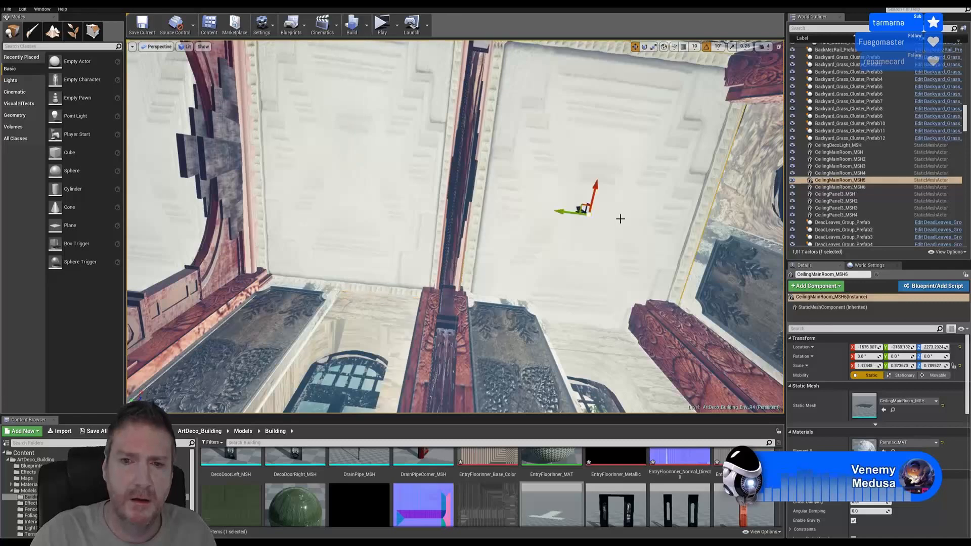
left_click(652, 46)
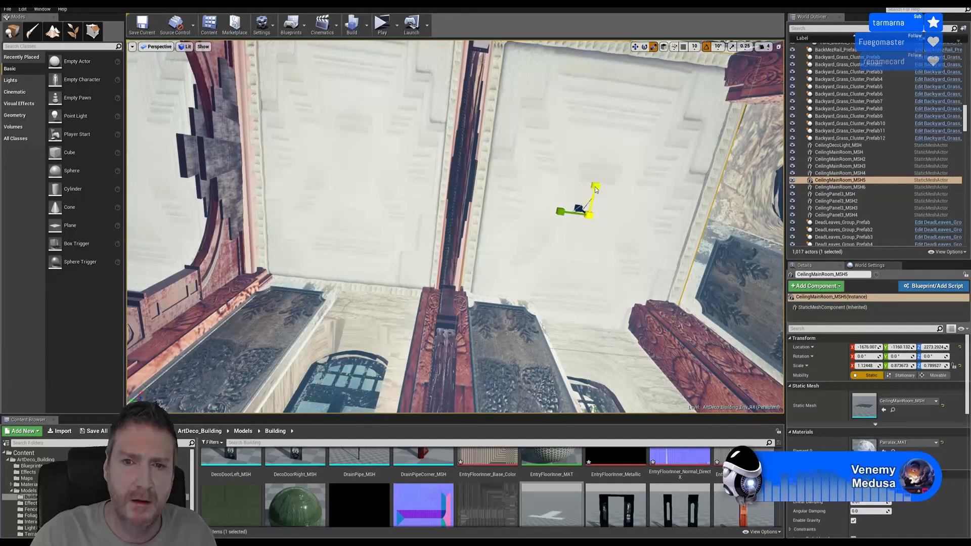
left_click_drag(595, 189, 593, 200)
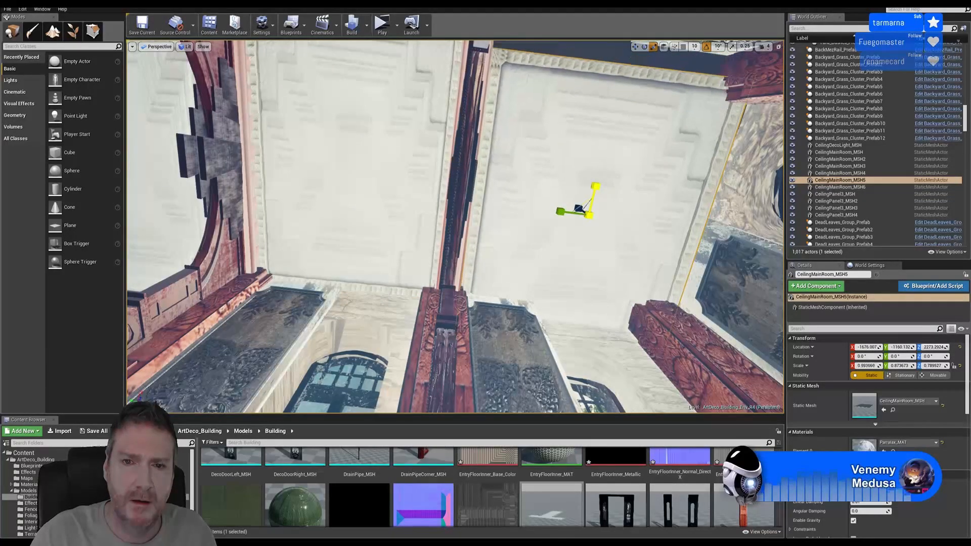
left_click(635, 47)
left_click_drag(593, 195, 603, 179)
right_click_drag(588, 192, 728, 175)
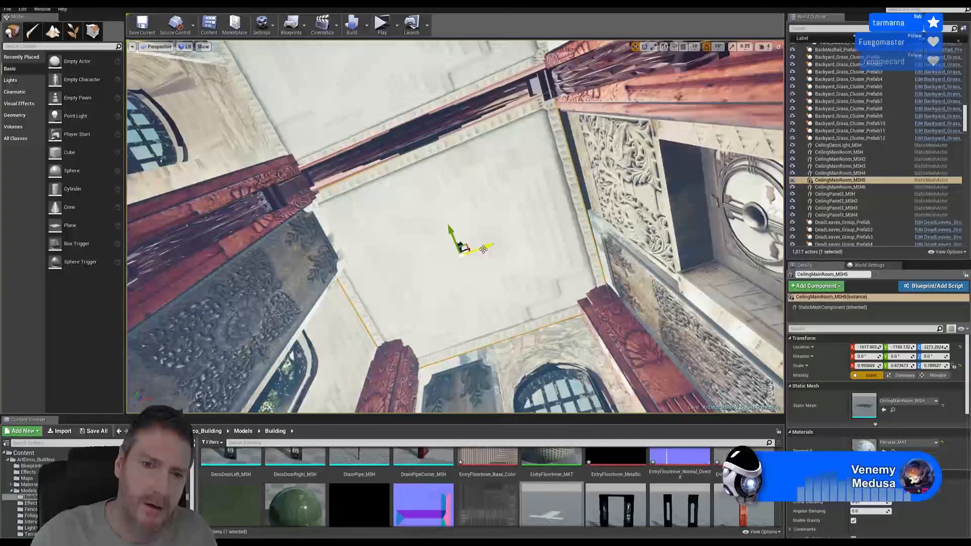
left_click_drag(484, 250, 489, 247)
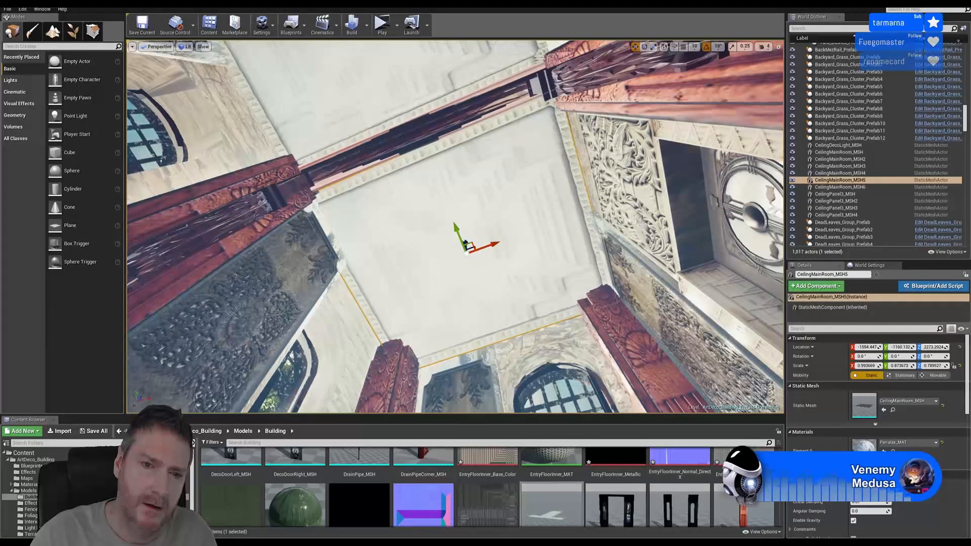
right_click_drag(489, 247, 471, 314)
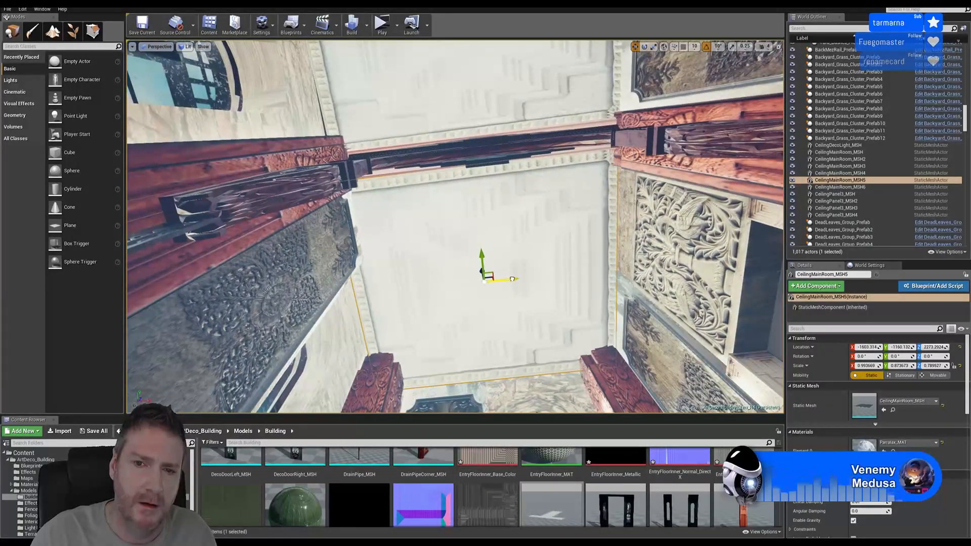
Reduce the ceiling panel in the opposite end bay to an X scale of about 1.02 and move it to about X -1606.
right_click_drag(492, 339, 455, 223)
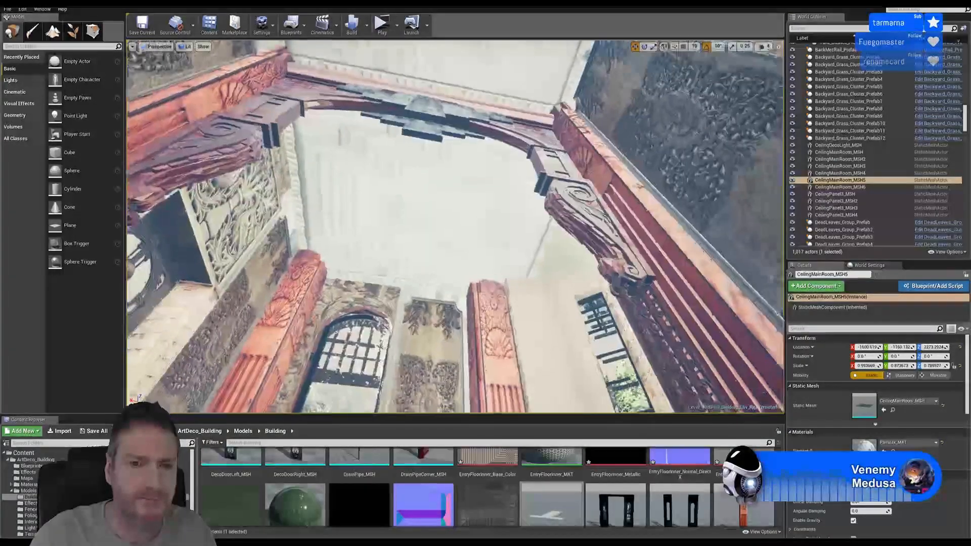
left_click(483, 233)
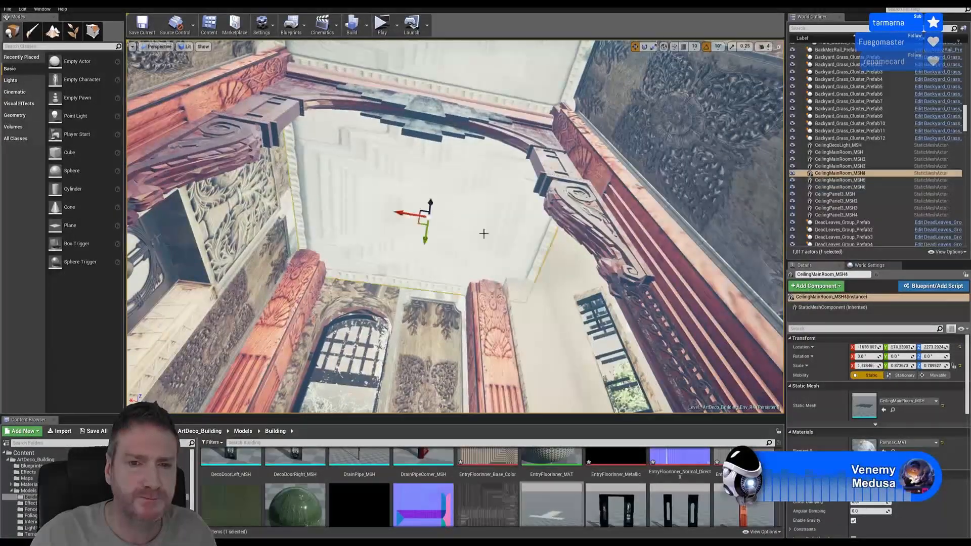
left_click(653, 47)
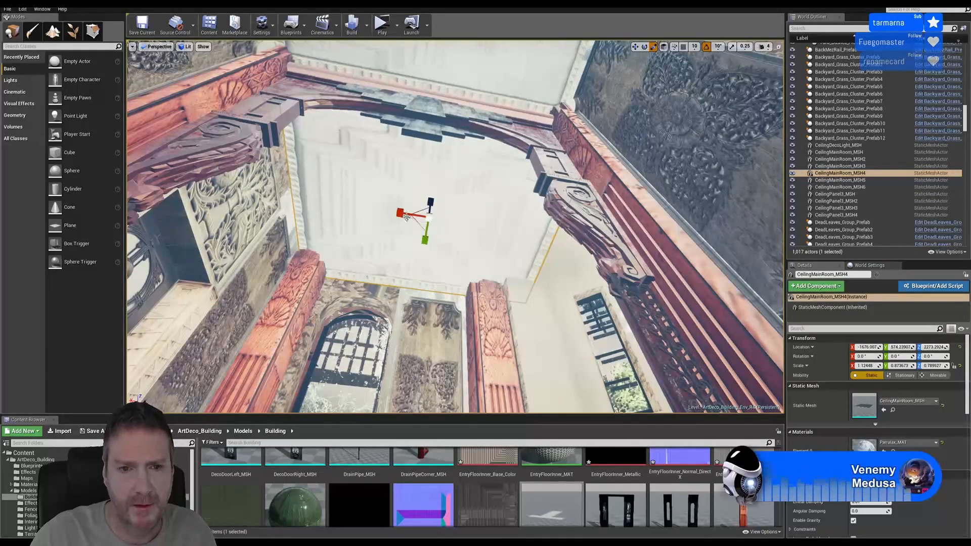
left_click_drag(401, 213, 589, 117)
left_click(635, 46)
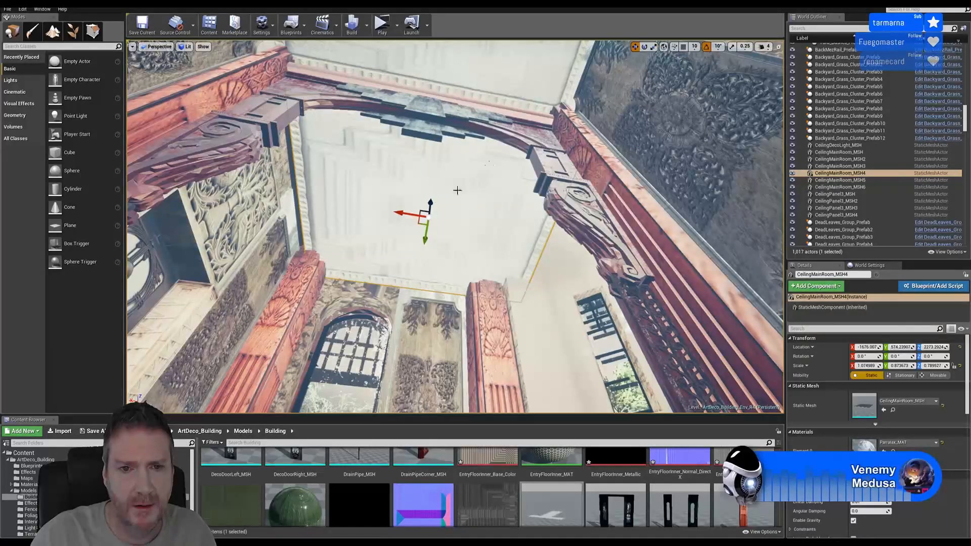
left_click_drag(410, 213, 388, 216)
left_click(653, 46)
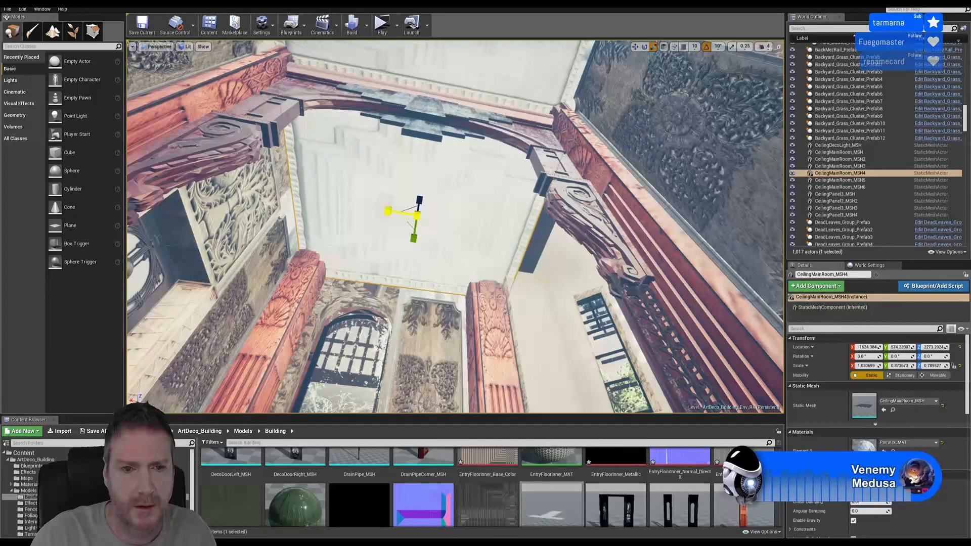
left_click(635, 46)
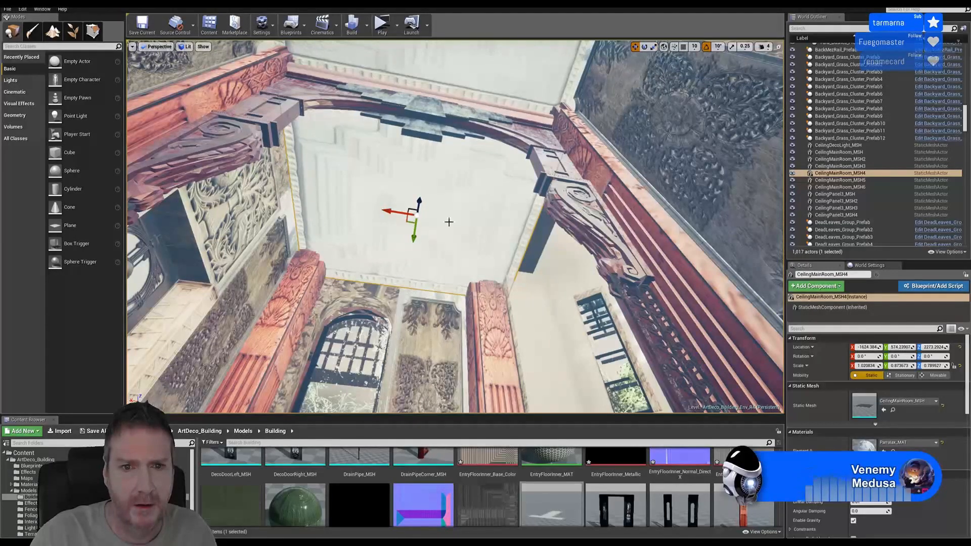
left_click_drag(391, 210, 387, 215)
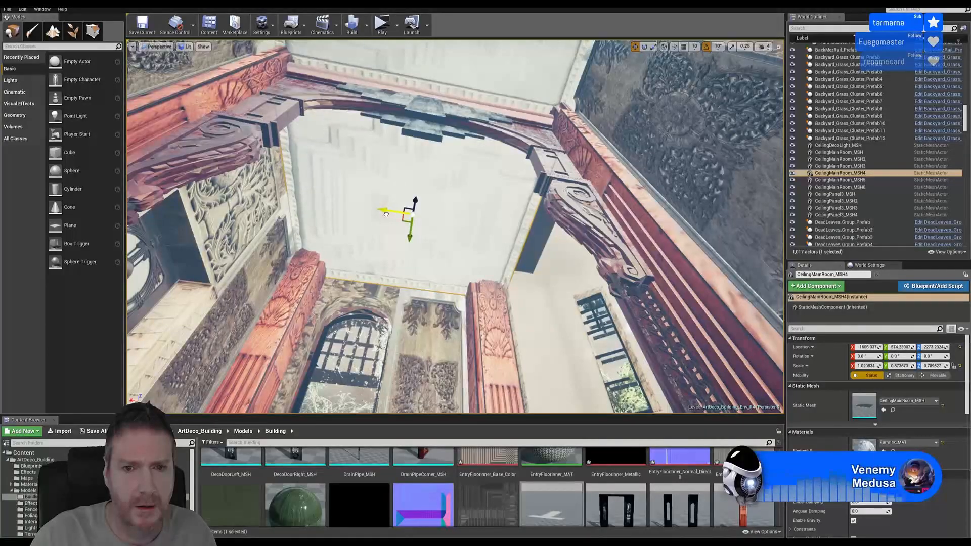
Clear the panel selection and save all unsaved levels and assets.
right_click_drag(431, 267, 460, 137)
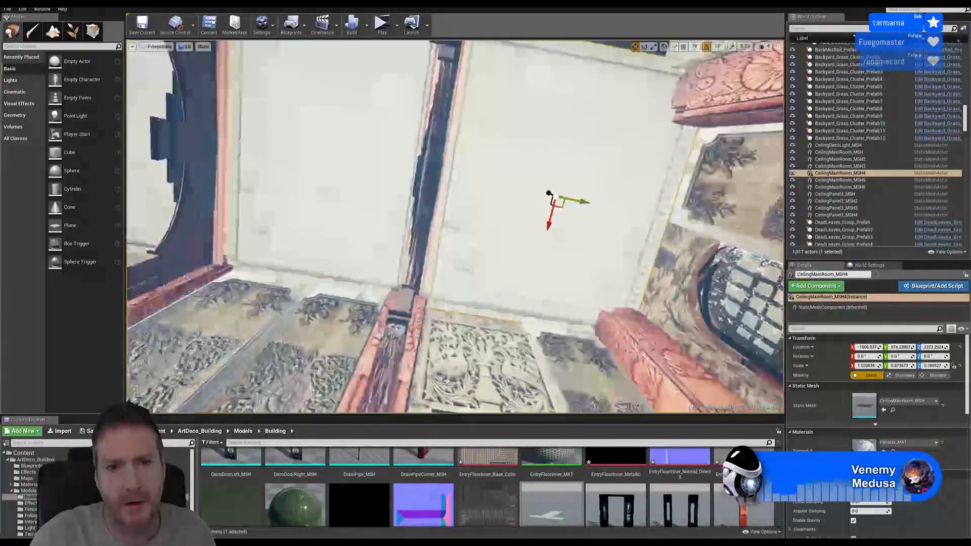
right_click_drag(455, 202, 491, 302)
key("Escape")
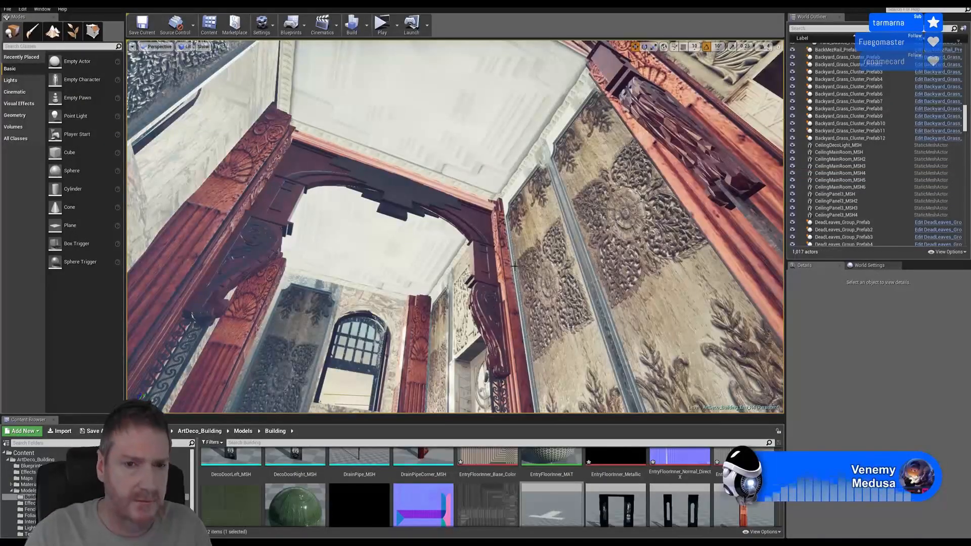
right_click_drag(556, 299, 457, 290)
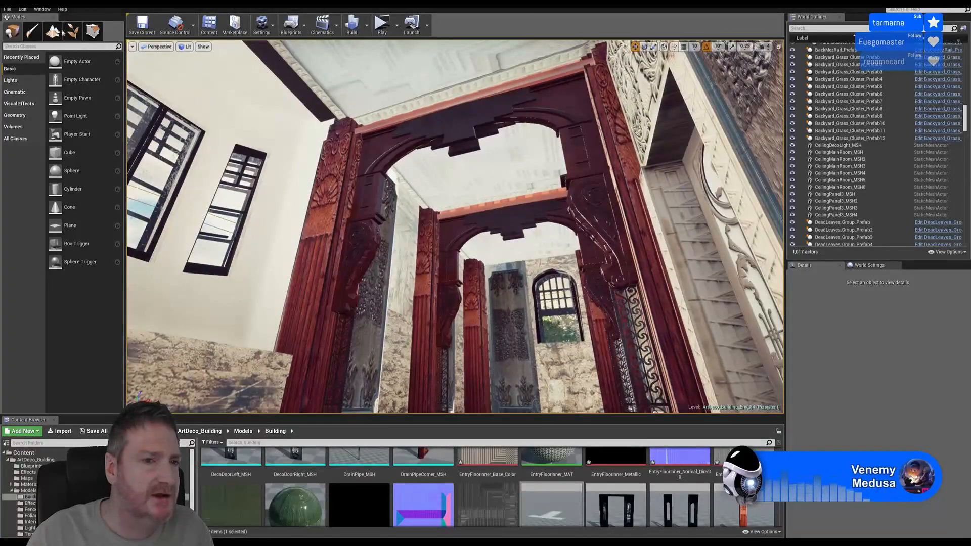
left_click(9, 8)
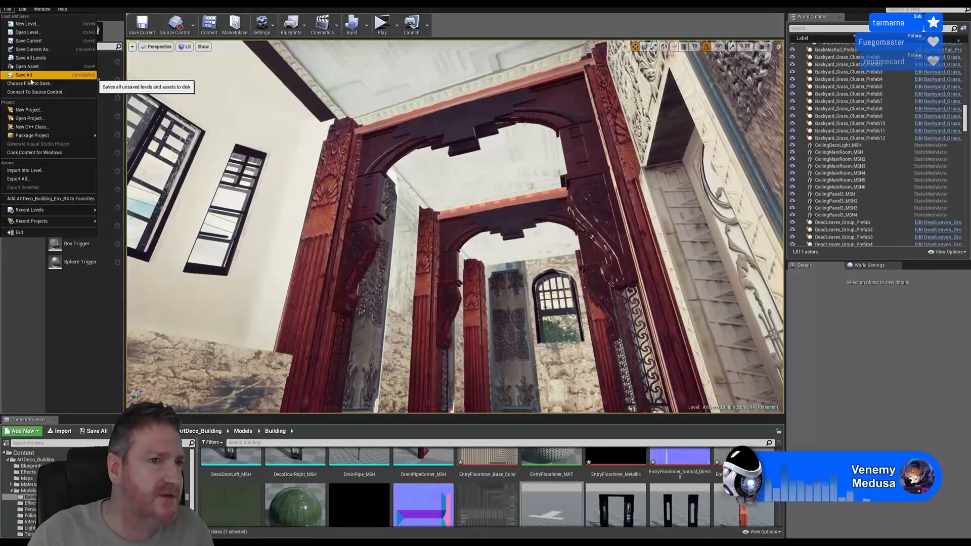
left_click(49, 79)
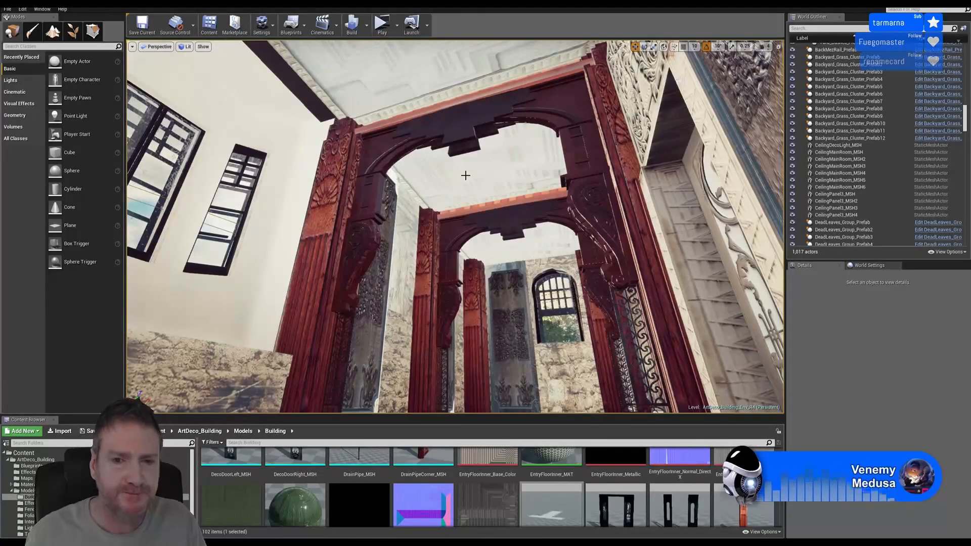
Examine the decorated corridor's ceiling, arches and doors, the balcony, and the lower hall's tiled floor and wood-panelled walls.
right_click_drag(401, 149, 373, 104)
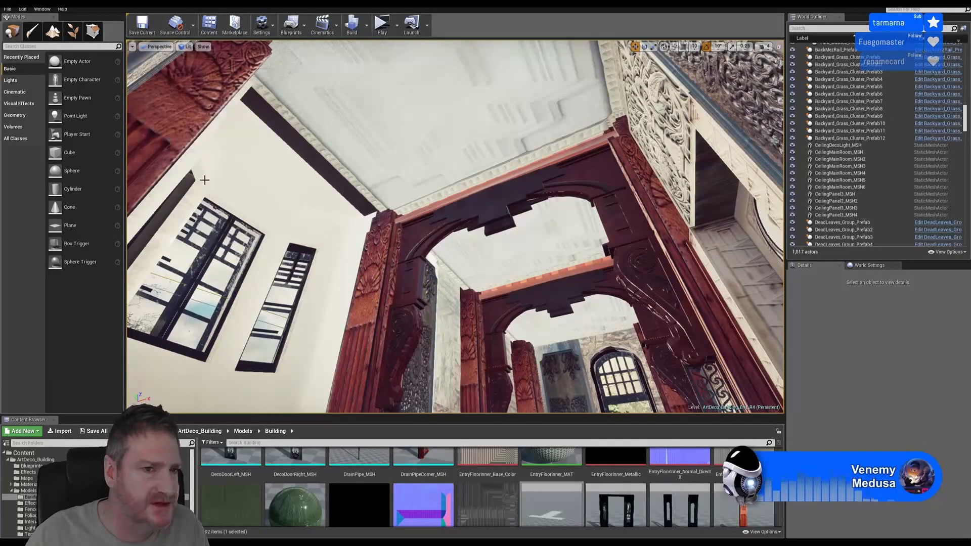
right_click_drag(306, 223, 389, 174)
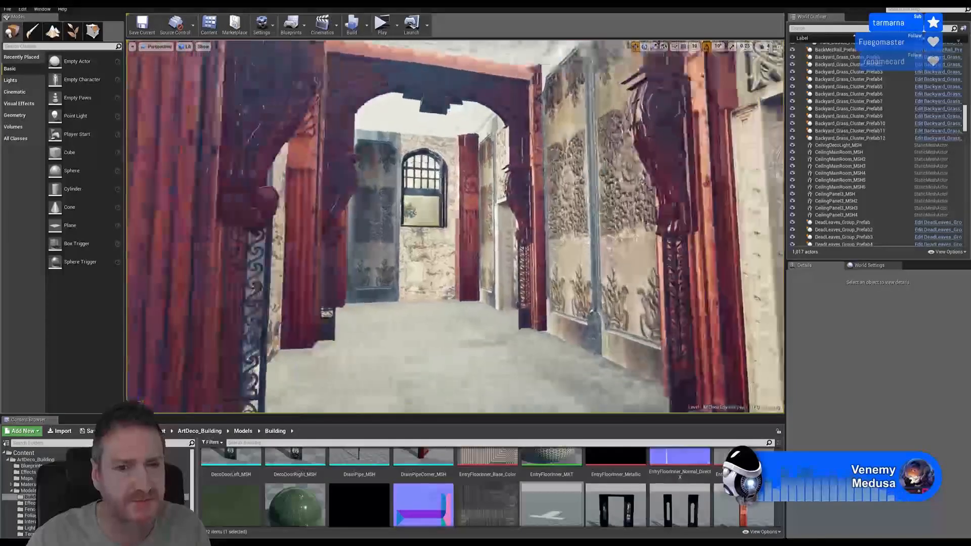
right_click_drag(455, 227, 445, 240)
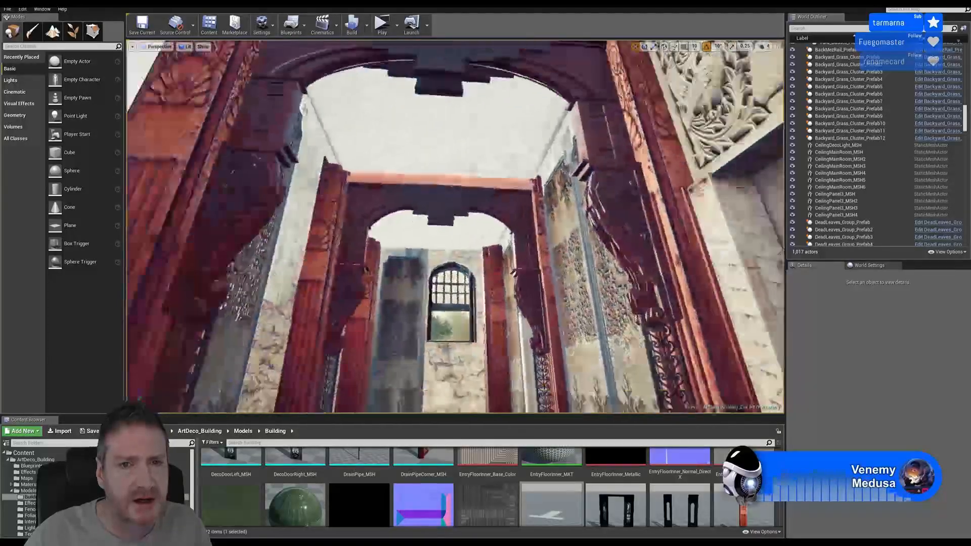
right_click_drag(444, 240, 546, 299)
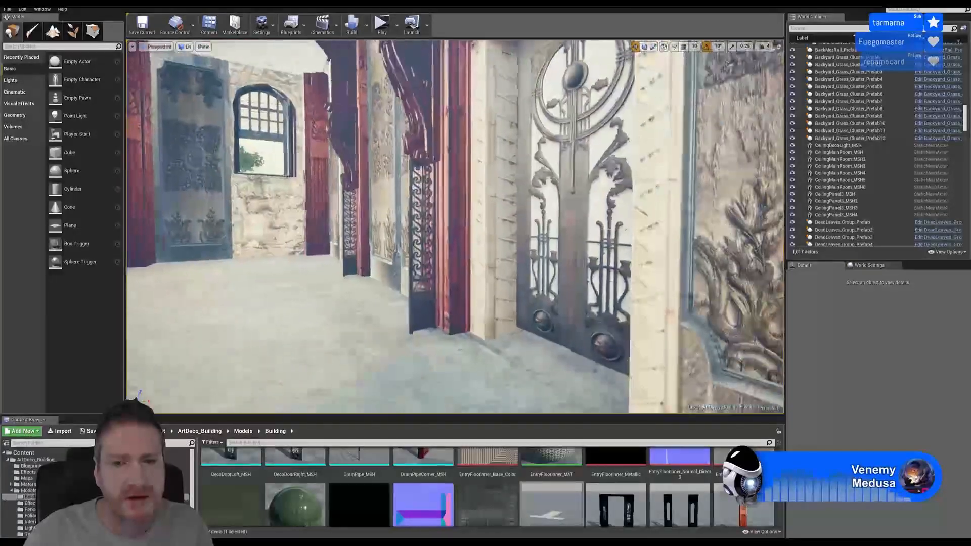
right_click_drag(455, 227, 314, 233)
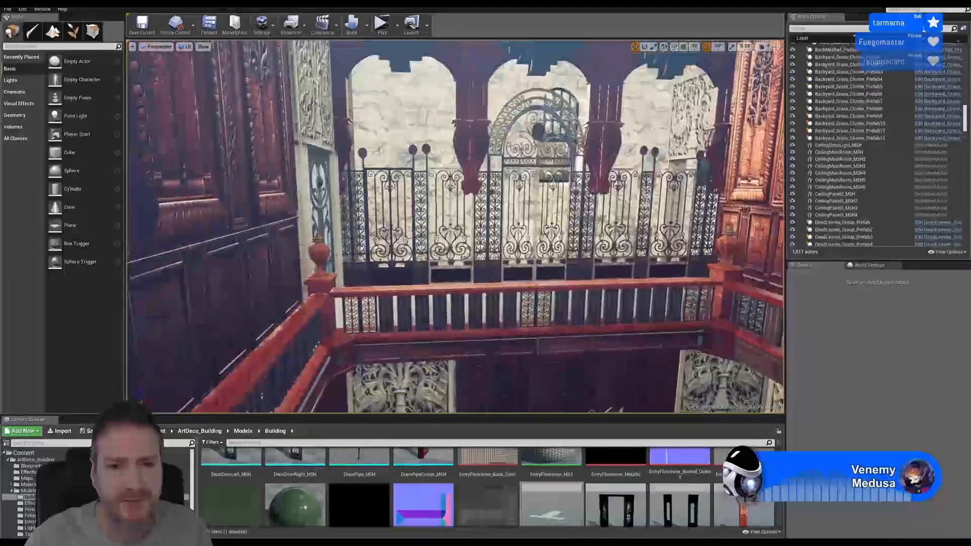
right_click_drag(455, 228, 445, 284)
right_click_drag(455, 227, 480, 177)
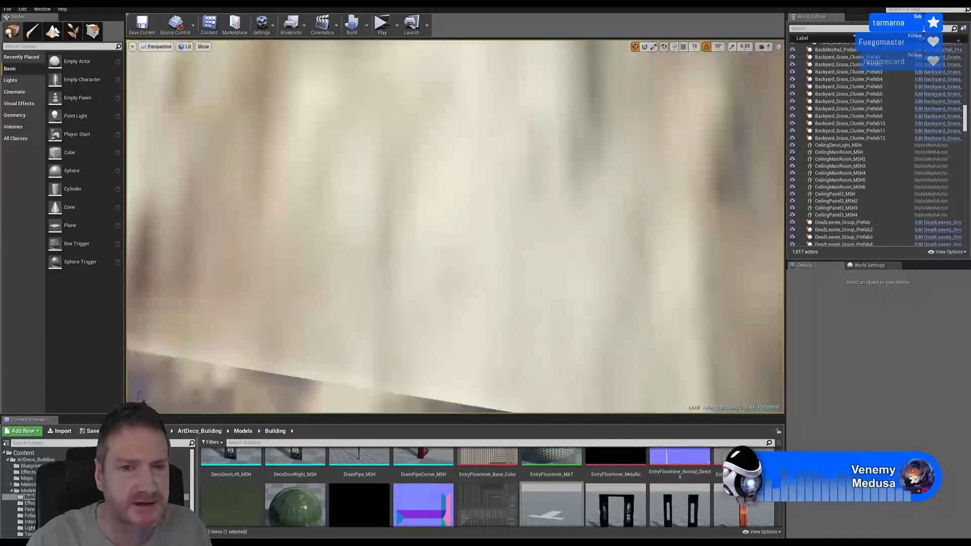
right_click_drag(455, 227, 455, 263)
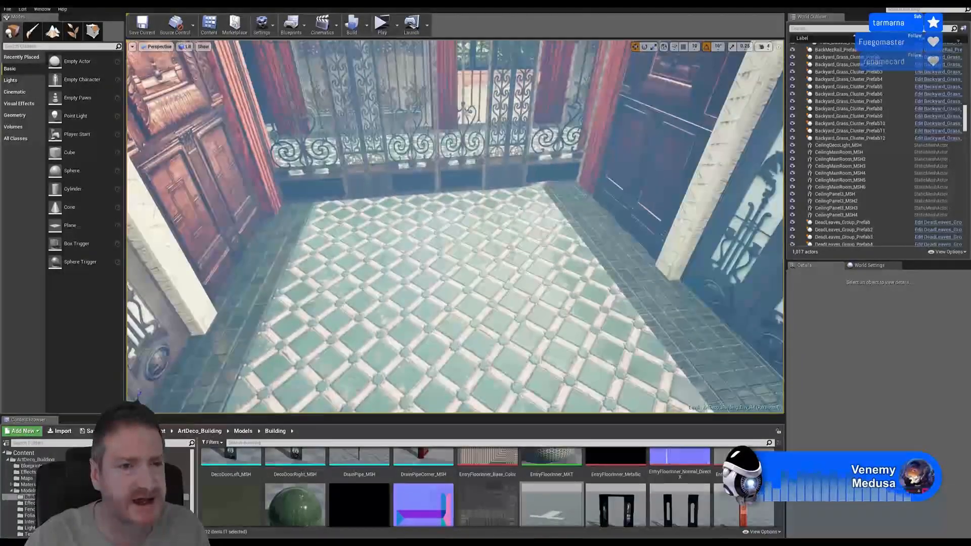
mouse_move(455, 227)
right_mouse_down()
mouse_move(491, 202)
mouse_move(419, 222)
mouse_move(455, 253)
mouse_move(440, 227)
right_mouse_up()
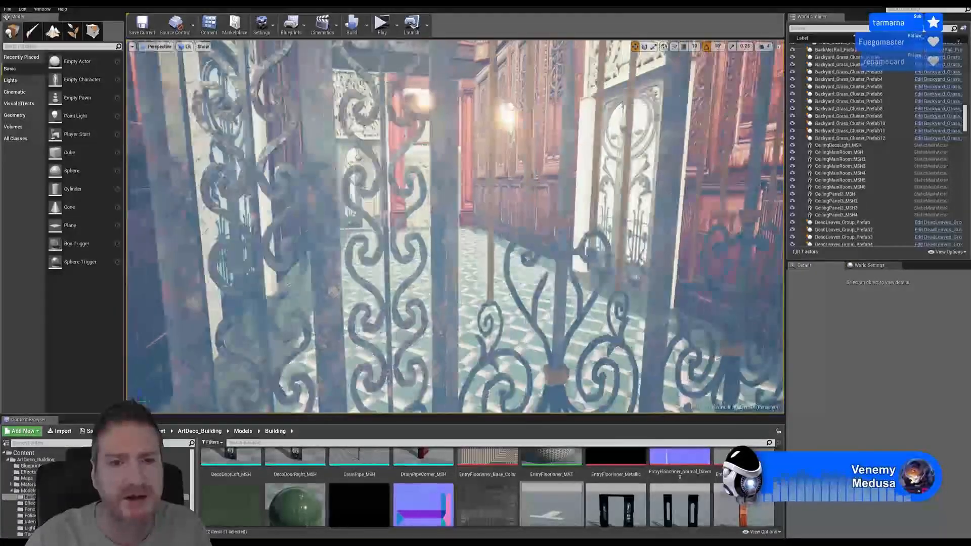
right_click_drag(491, 206, 501, 208)
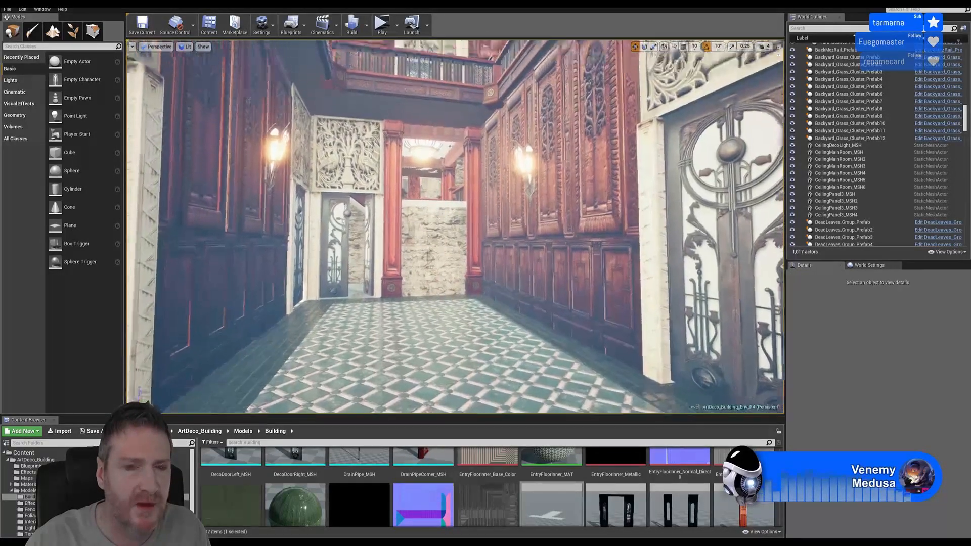
right_click_drag(383, 189, 386, 191)
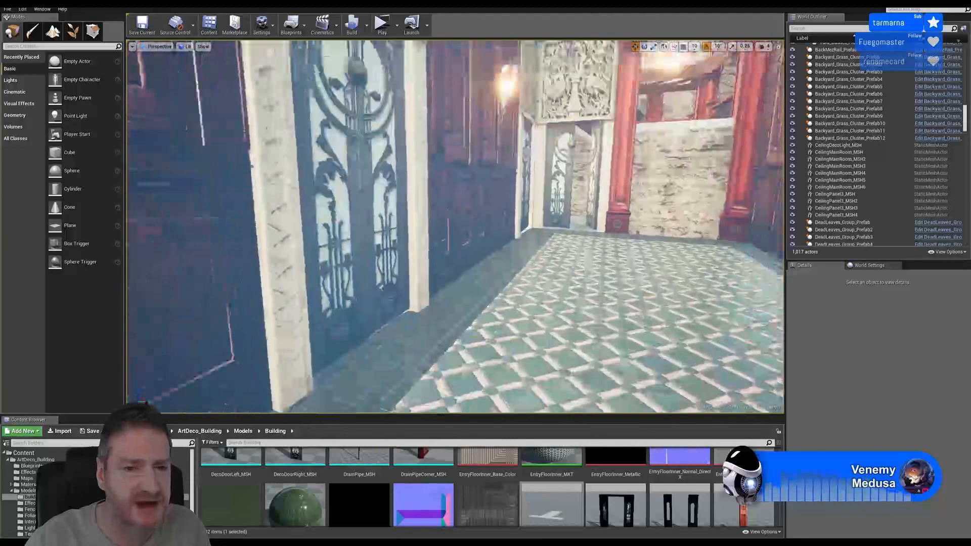
right_click_drag(455, 227, 576, 226)
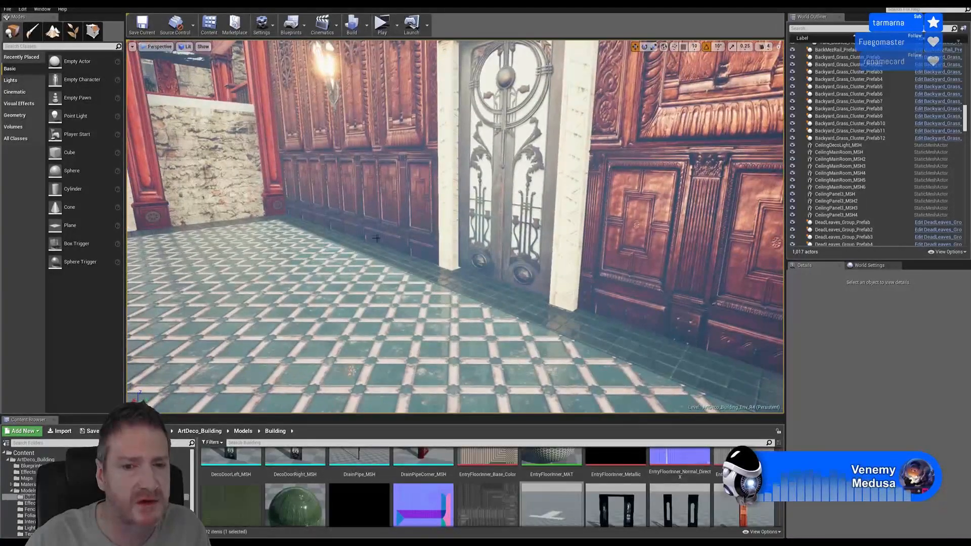
Review the lower hall's floor, iron gate and panelled walls, and look through the mesh assets in the Building models folder.
right_click_drag(376, 238, 663, 237)
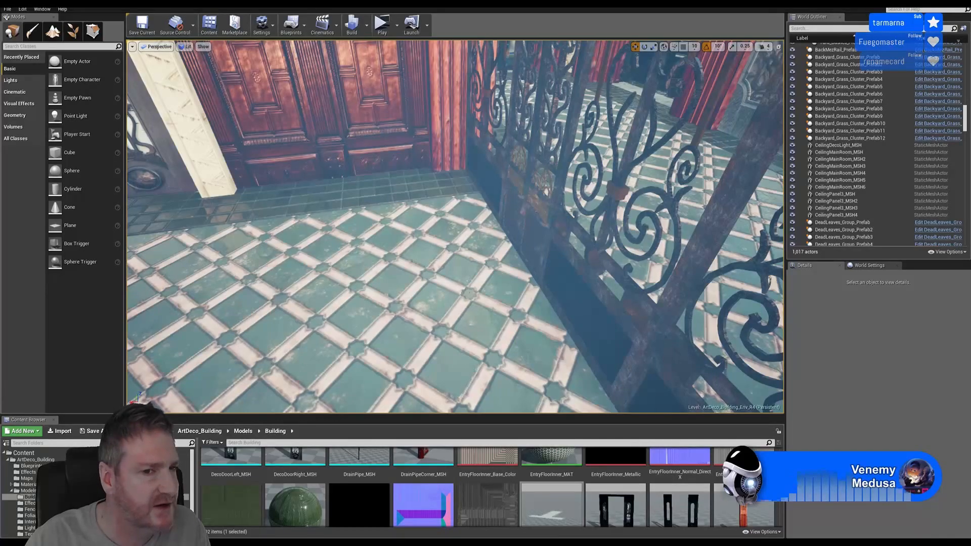
mouse_move(484, 265)
right_mouse_down()
mouse_move(430, 266)
mouse_move(484, 265)
right_mouse_up()
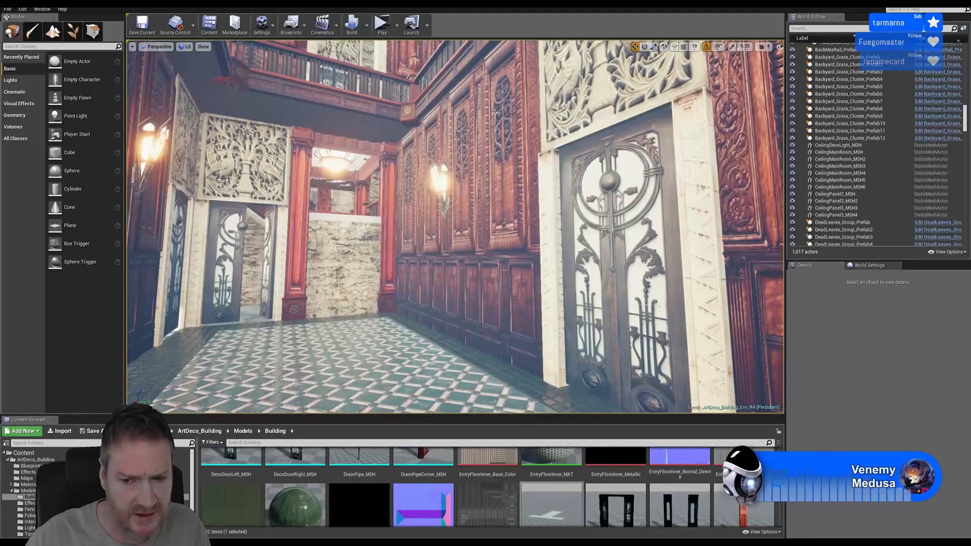
scroll(488, 488, "down", 10)
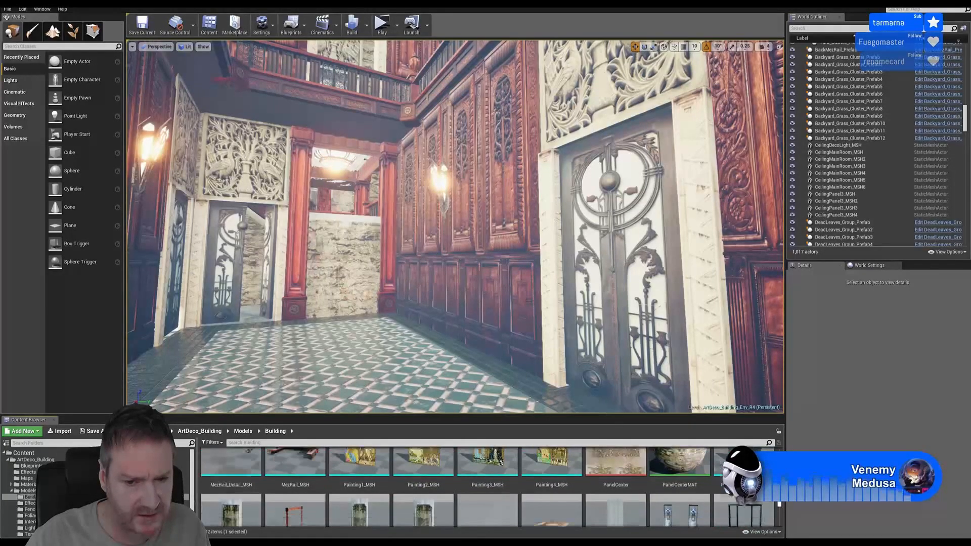
scroll(488, 488, "down", 2)
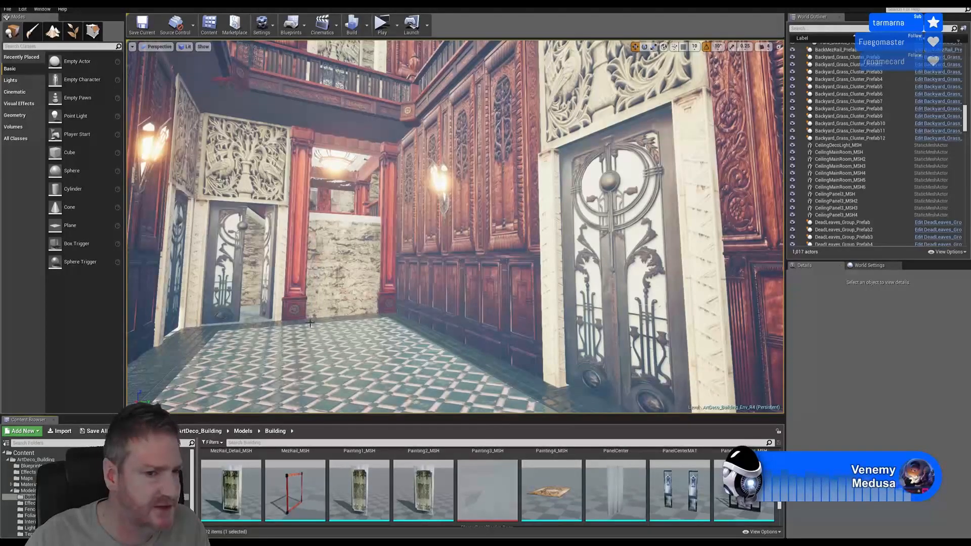
right_click_drag(371, 302, 426, 248)
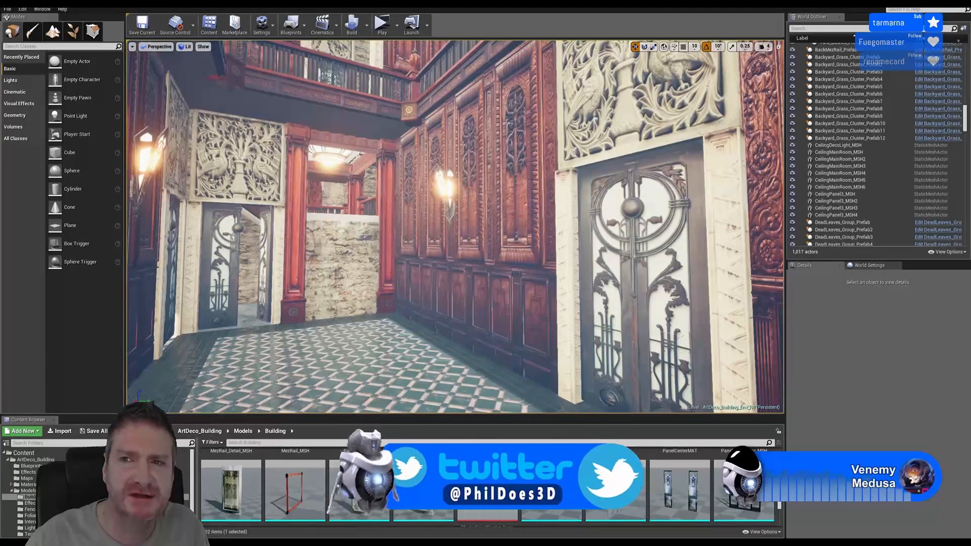
Switch to 3ds Max and examine the isolated staircase's railings, carved side panels, tiled trim and carpeted steps.
key("super+d")
key("alt+Tab")
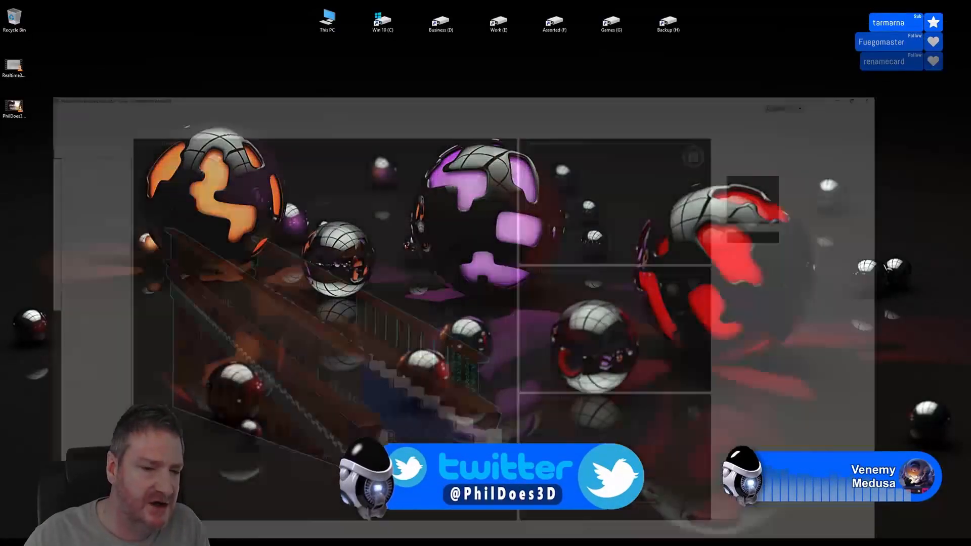
middle_click_drag(330, 292, 328, 286)
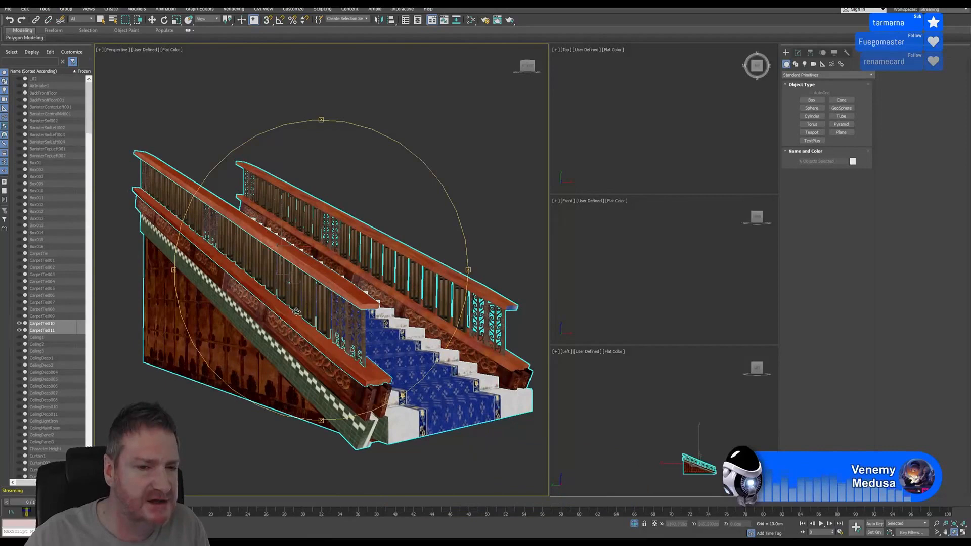
scroll(297, 311, "up", 10)
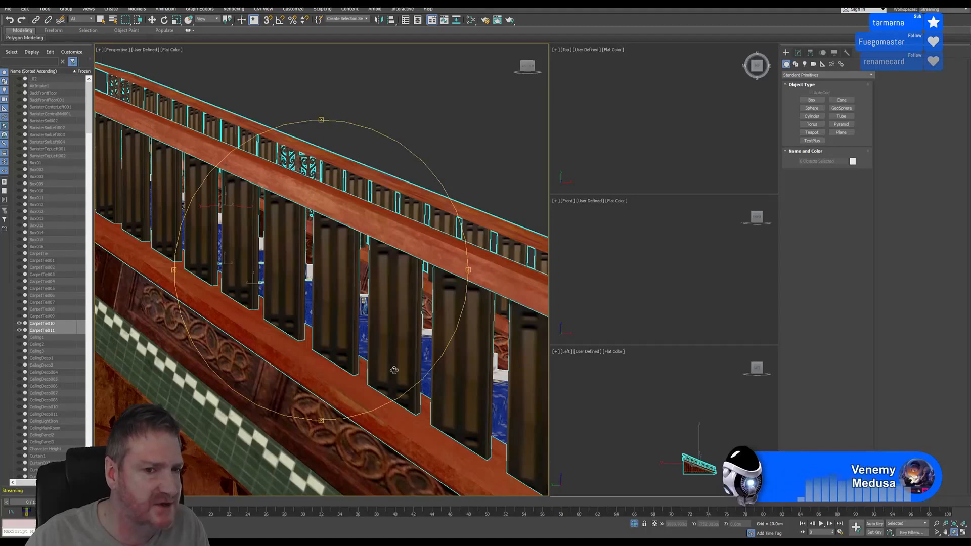
scroll(327, 326, "down", 2)
middle_click_drag(359, 330, 318, 288)
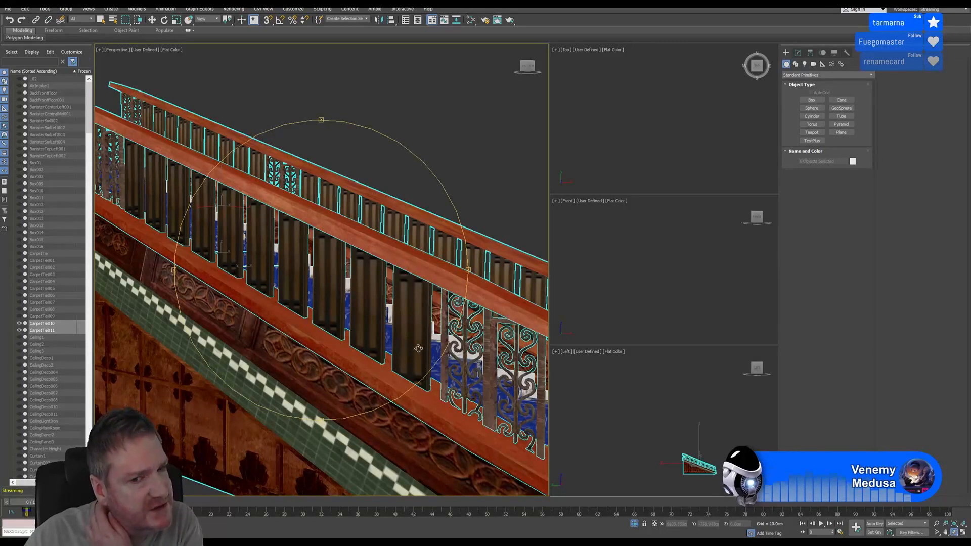
mouse_move(306, 301)
middle_mouse_down("alt")
mouse_move(308, 327)
mouse_move(317, 298)
mouse_move(318, 315)
middle_mouse_up("alt")
middle_click_drag(311, 270, 303, 257)
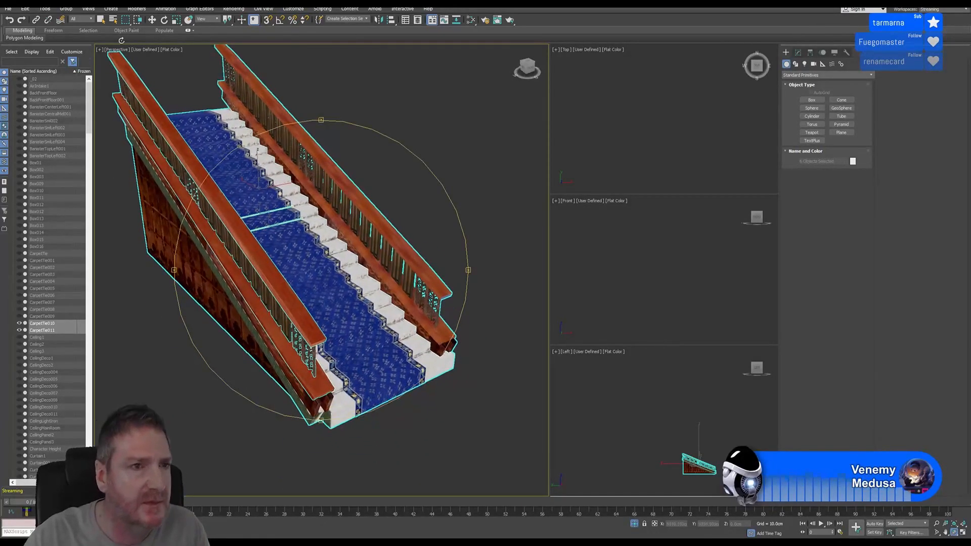
End the staircase's isolation to show the whole scene and clear the selection of the stair objects.
left_click(45, 9)
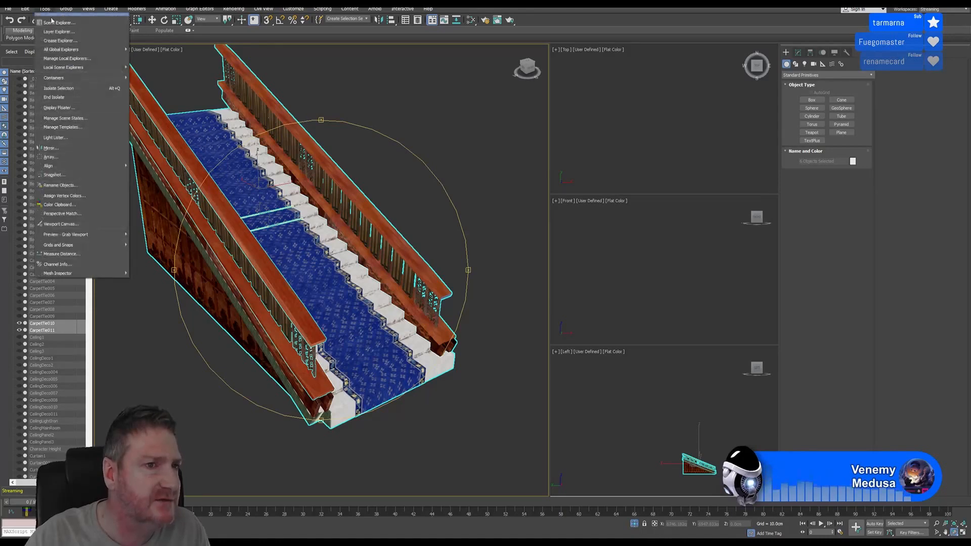
left_click(66, 96)
middle_click_drag(308, 315, 443, 306, "alt")
scroll(443, 307, "up", 4)
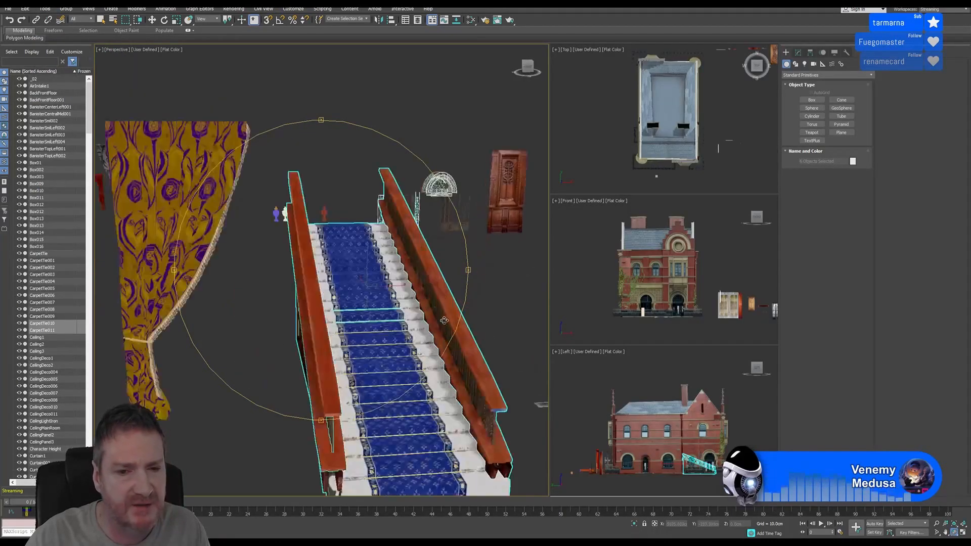
middle_click_drag(391, 276, 316, 232)
middle_click_drag(309, 233, 322, 256, "alt")
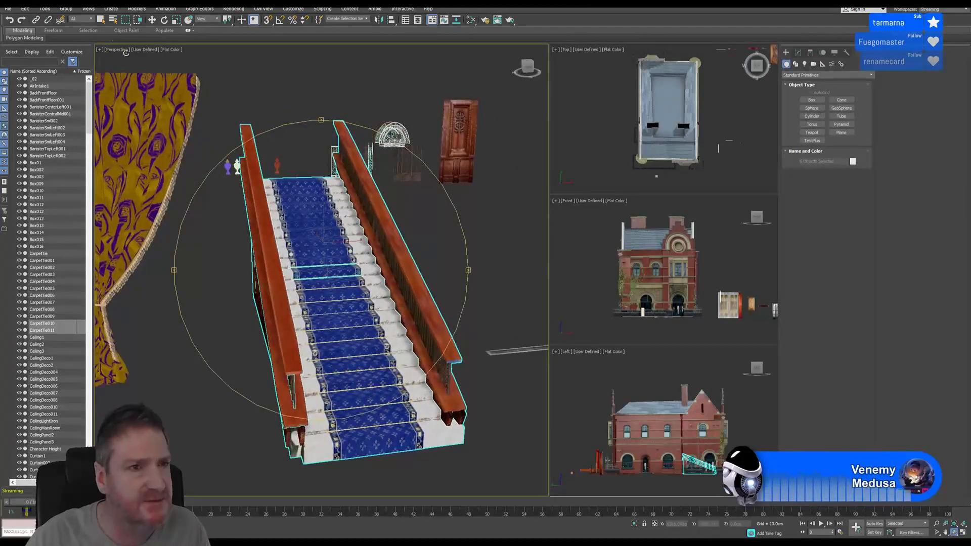
left_click(102, 22)
left_click(399, 481)
middle_click_drag(316, 307, 330, 284)
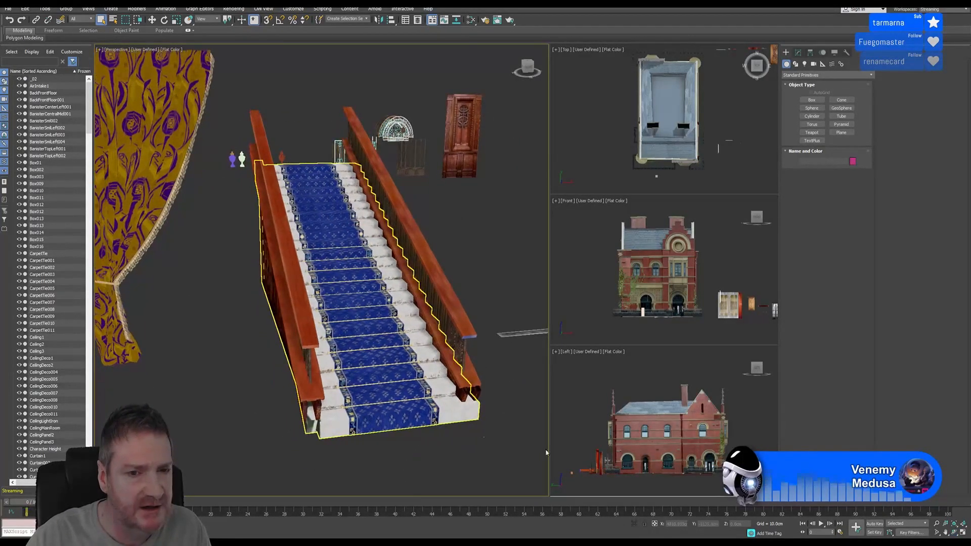
Select the main staircase's side panel and steps mesh and copy its object name.
left_click(955, 533)
left_click_drag(323, 299, 339, 288)
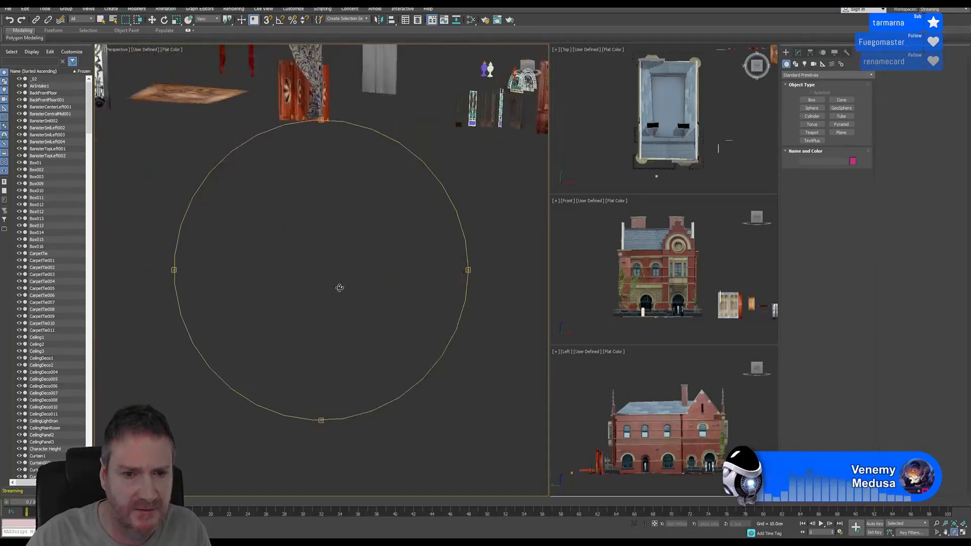
middle_click_drag(365, 249, 146, 346)
left_click(100, 20)
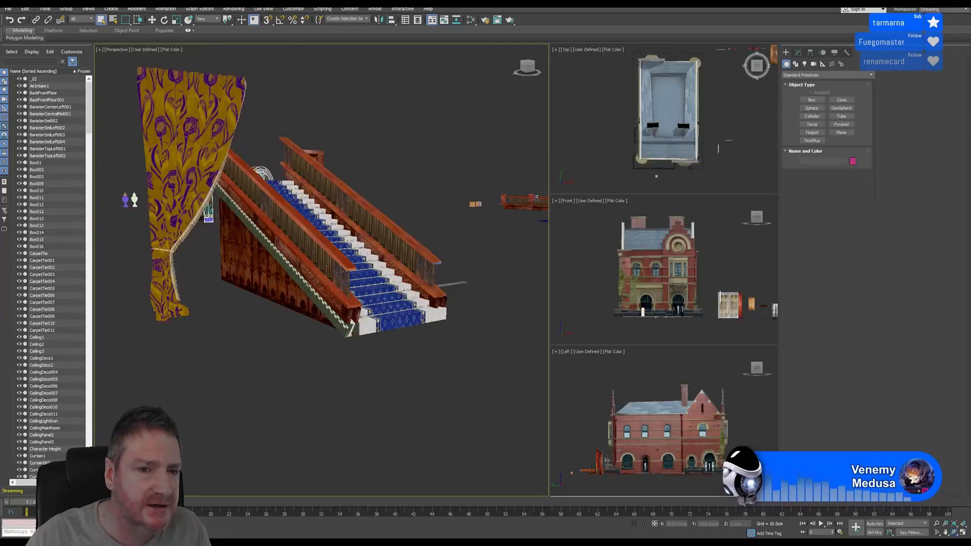
left_click(322, 308)
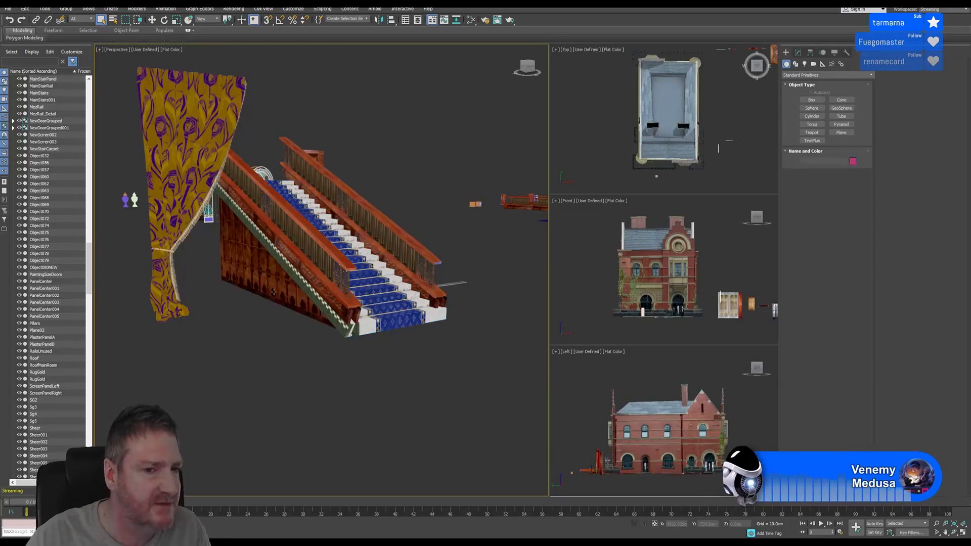
left_click(799, 52)
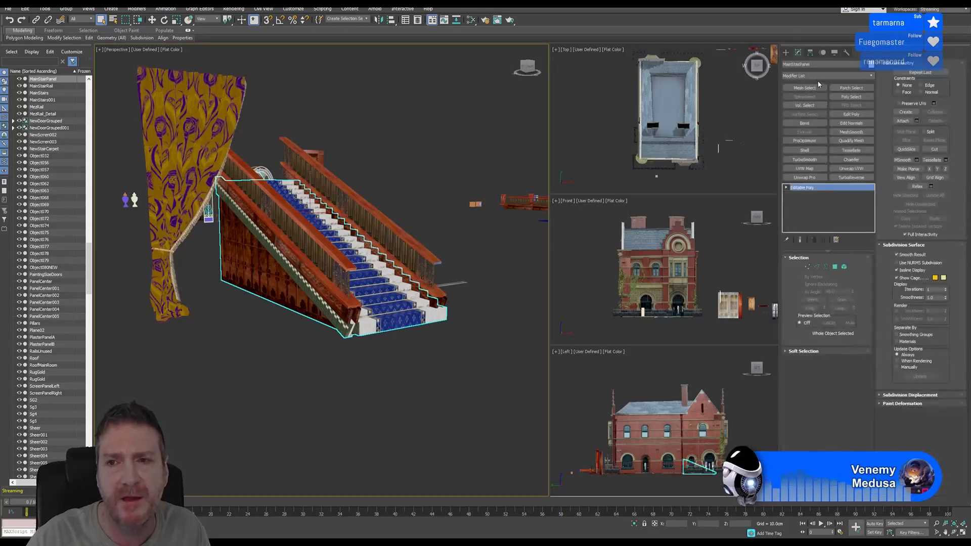
left_click(819, 64)
key("ctrl+c")
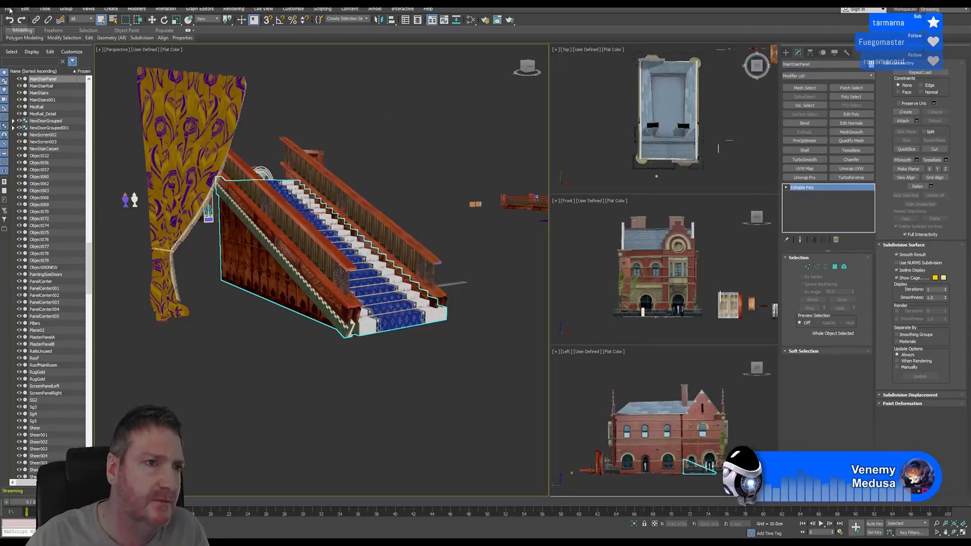
Start exporting only the selected stair mesh and bring up the Floors folder under Max 2018 versions as the save location.
left_click(8, 8)
mouse_move(35, 127)
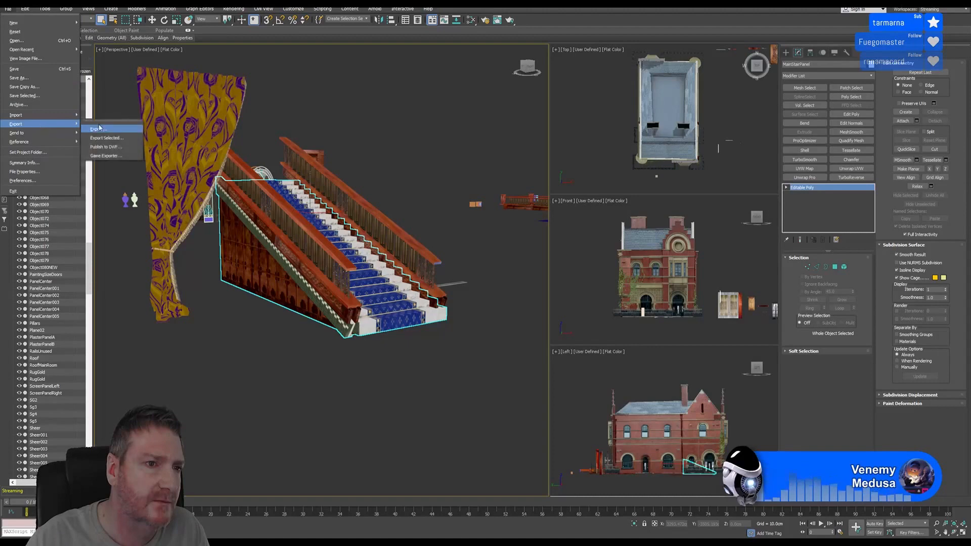
left_click(110, 138)
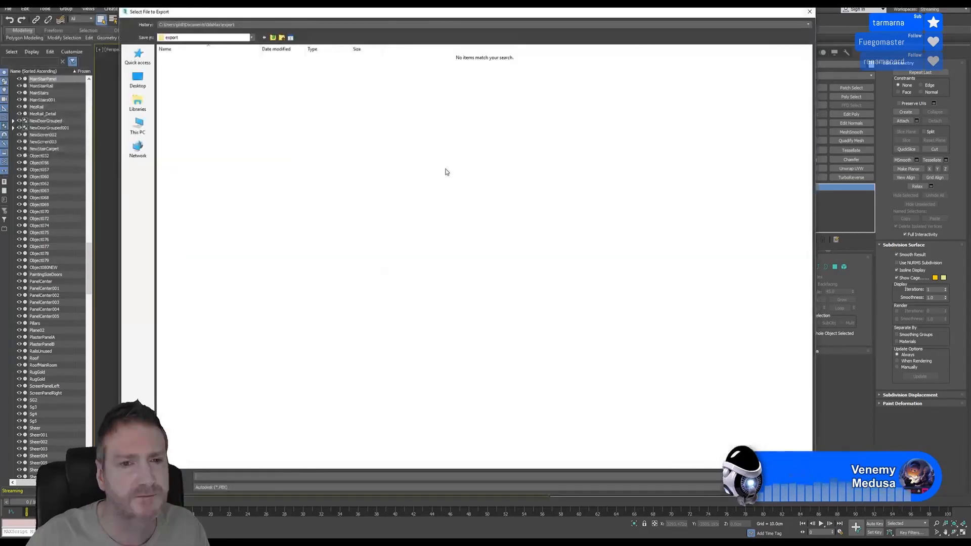
left_click(253, 26)
left_click(255, 37)
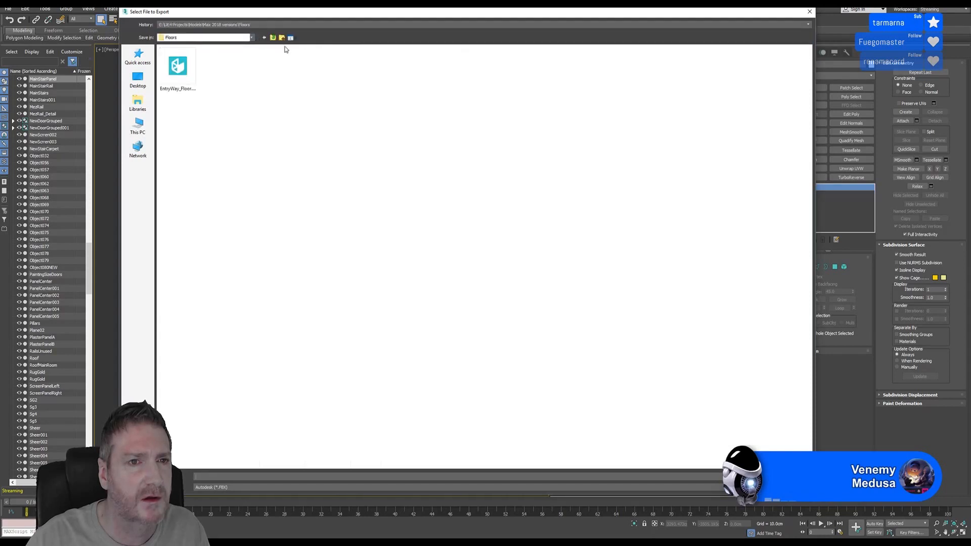
Create a MainStairs folder inside Max 2018 versions and open it as the export destination.
left_click(283, 39)
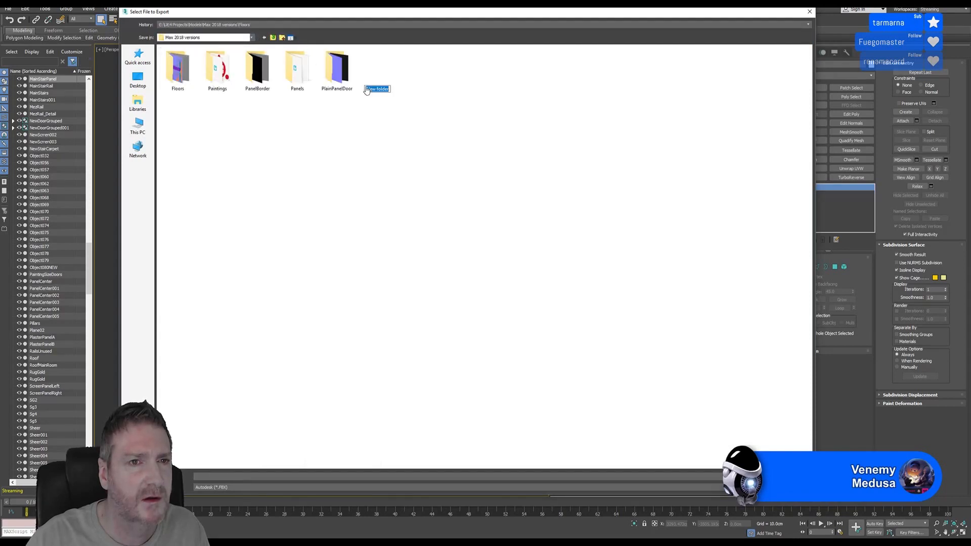
type("Ma")
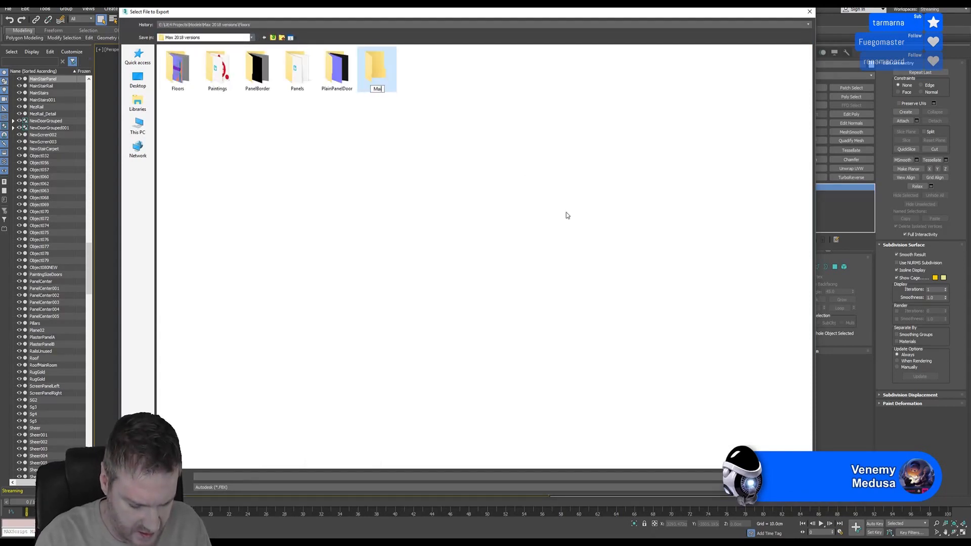
type("inStairs")
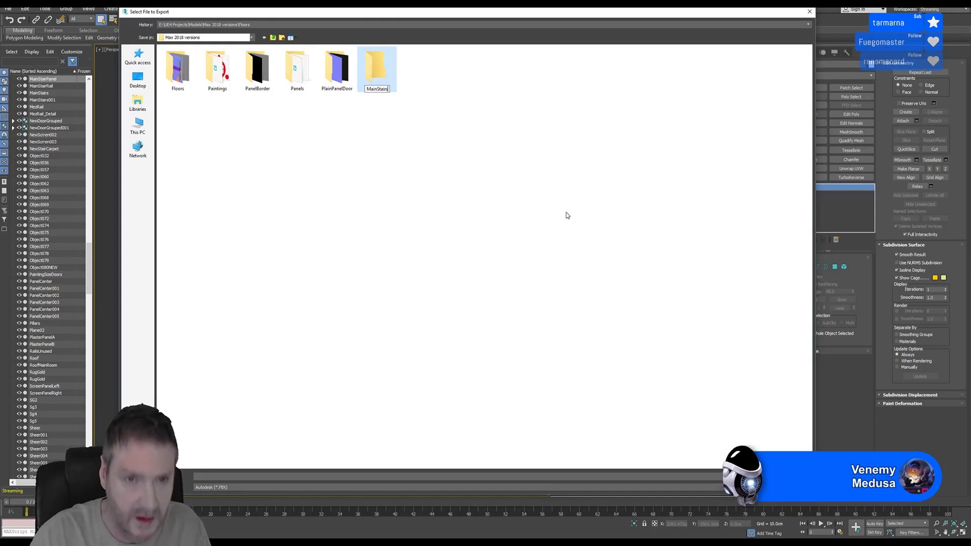
key("Return")
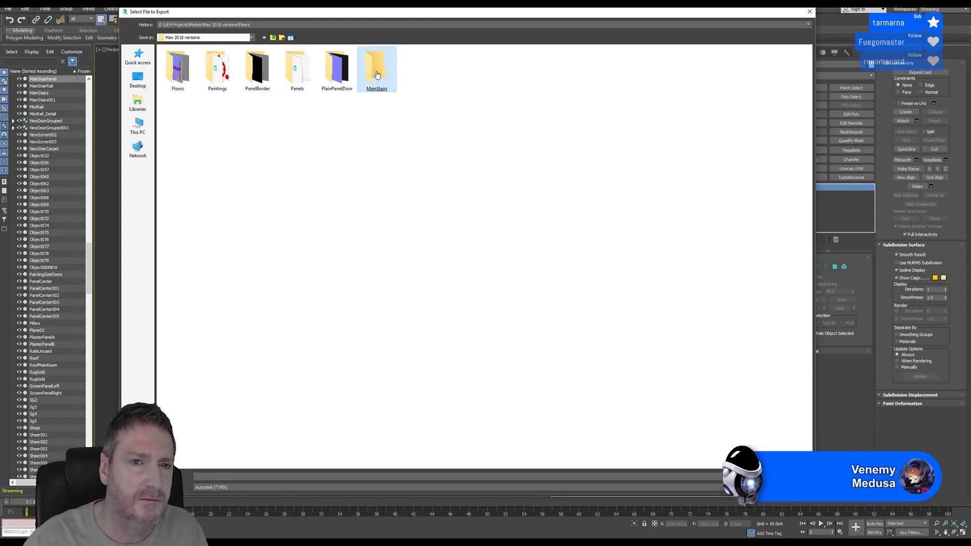
key("Return")
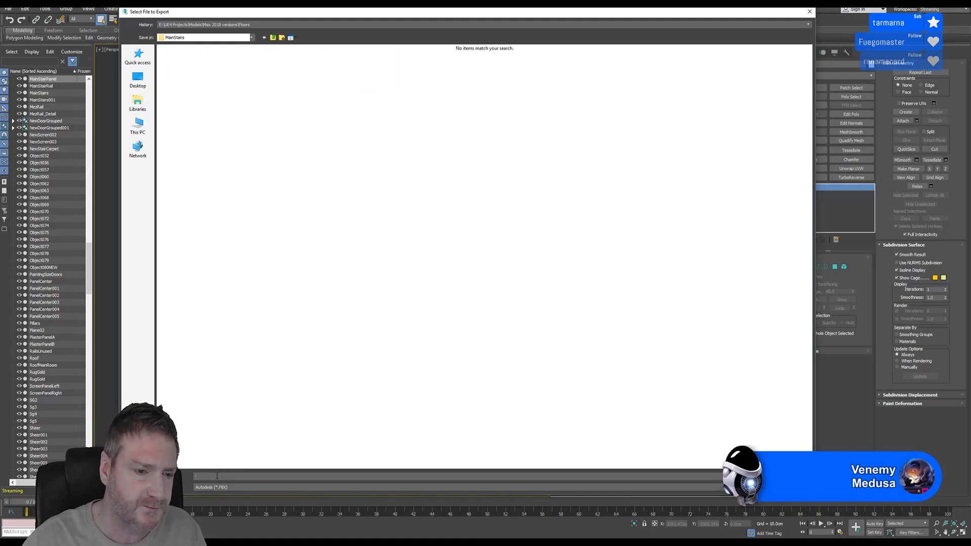
Export the mesh as an FBX file named MainStairPanel using the Painter To UE4 preset.
key("ctrl+v")
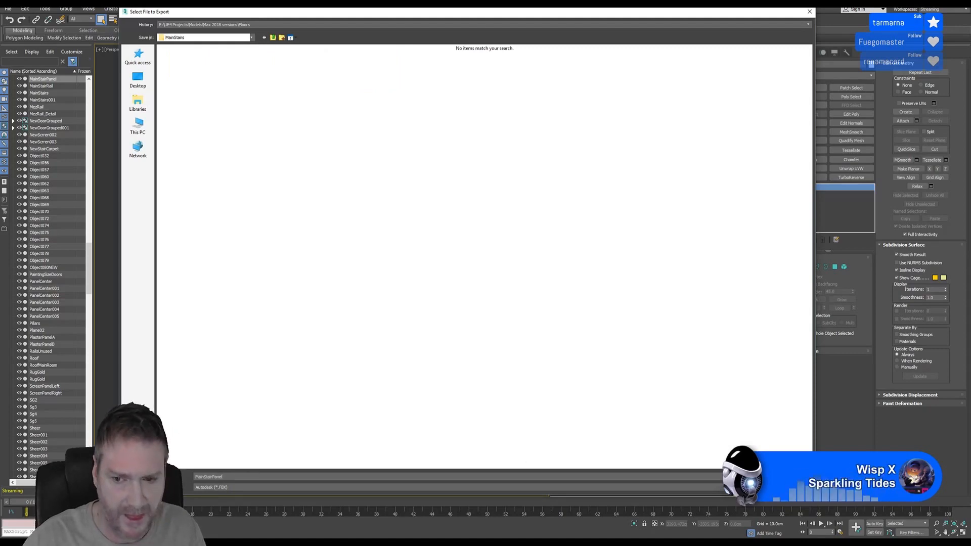
key("Return")
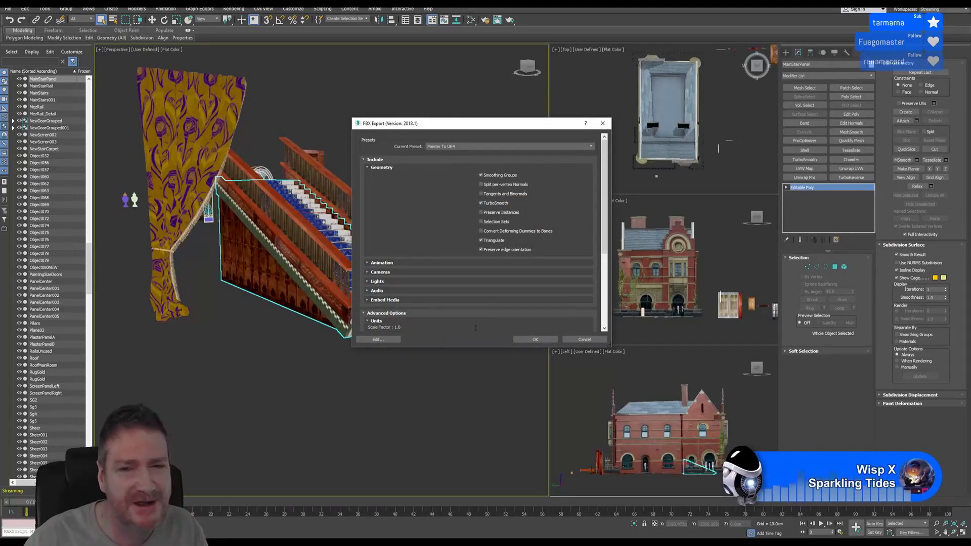
left_click(534, 339)
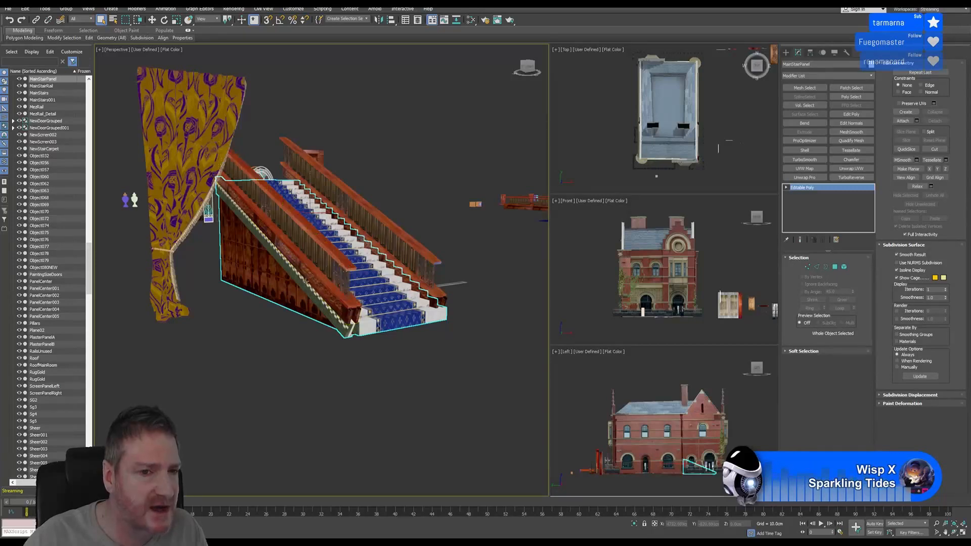
Examine the full staircase's railings, then its carpet, carpet rods and stone steps up close.
middle_click_drag(331, 296, 310, 286, "alt")
scroll(287, 203, "up", 4)
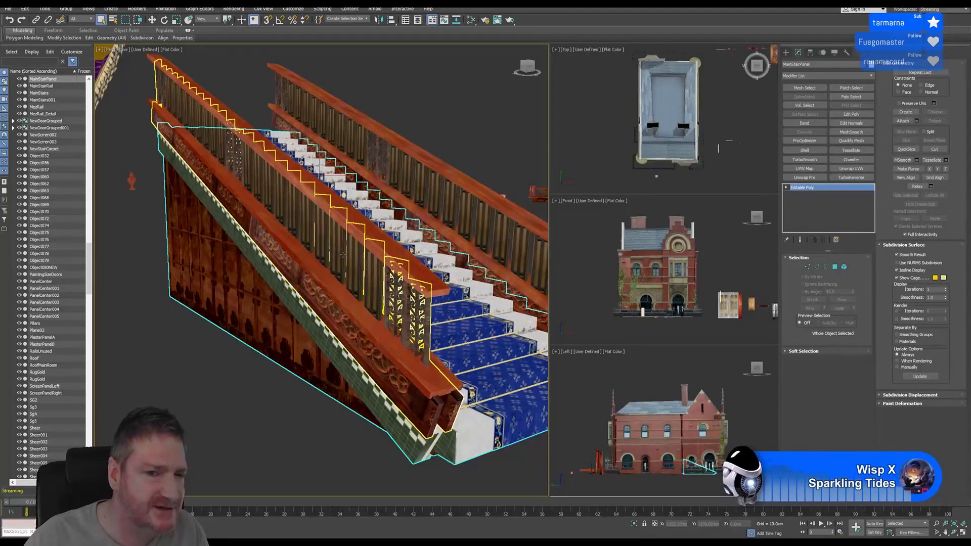
middle_click_drag(408, 313, 414, 382, "alt")
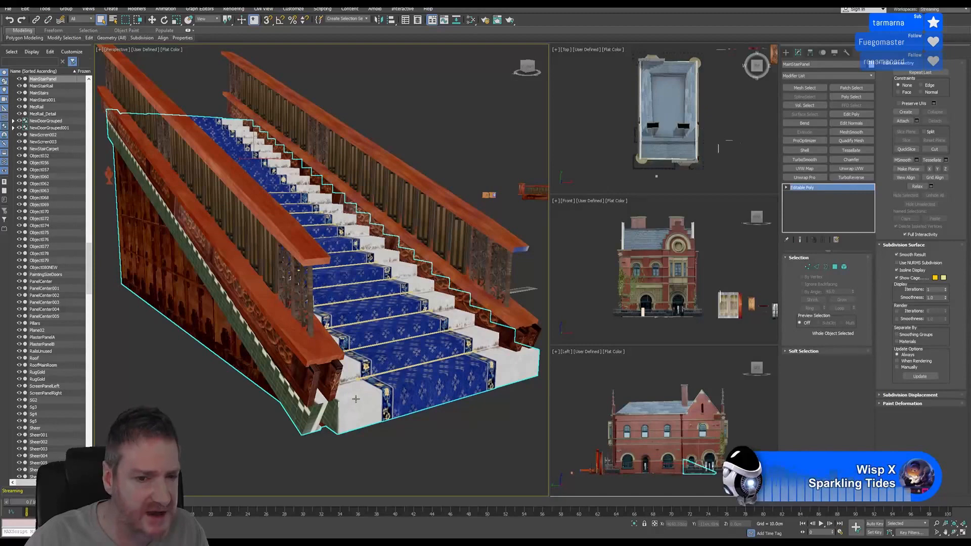
scroll(431, 392, "up", 5)
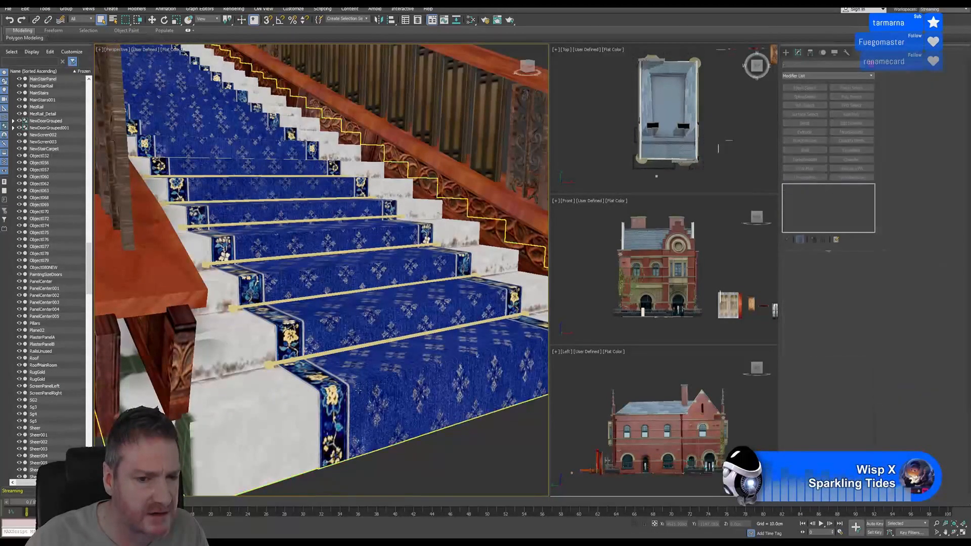
scroll(358, 390, "up", 2)
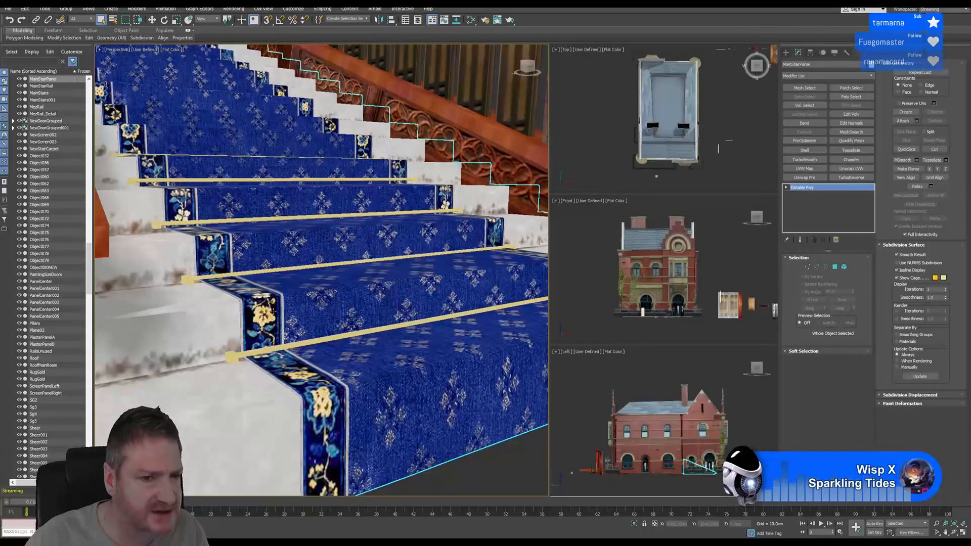
scroll(273, 313, "down", 12)
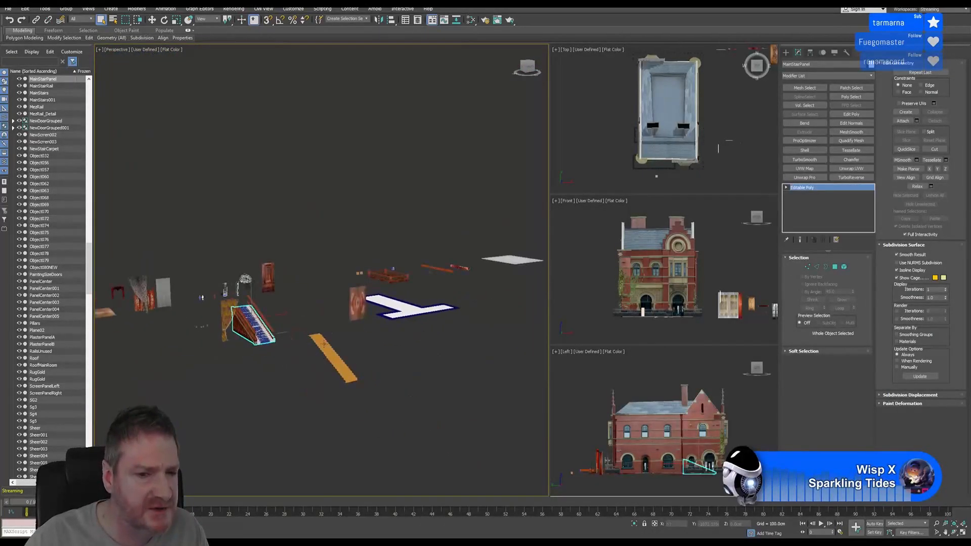
Switch the perspective view to Default Shading and examine the plain orange stair mesh up close.
scroll(324, 349, "up", 4)
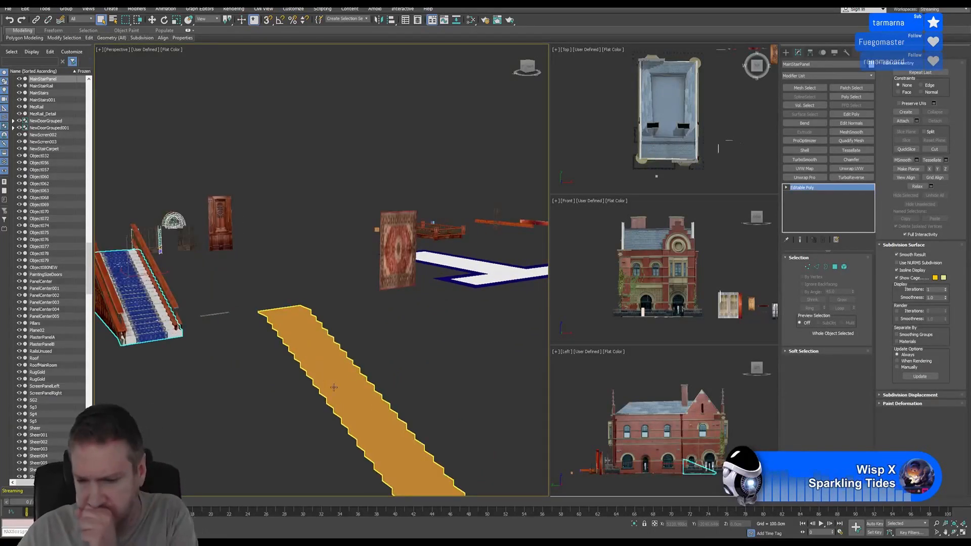
left_click(172, 49)
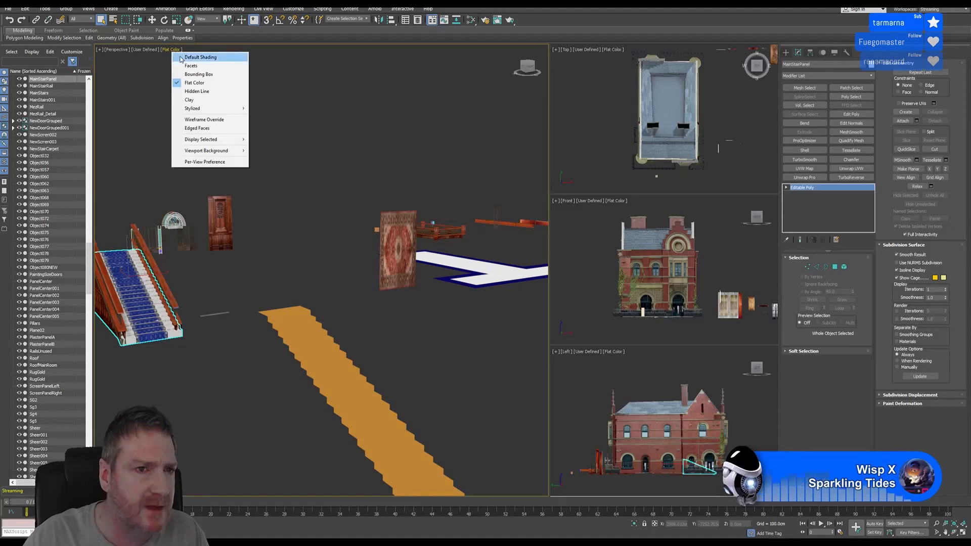
left_click(181, 57)
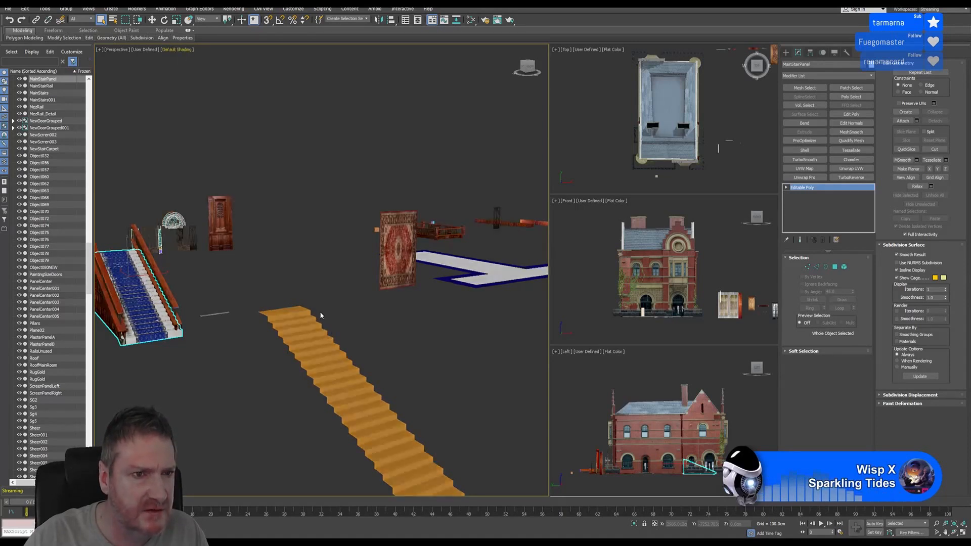
middle_click_drag(330, 368, 288, 332)
scroll(288, 332, "up", 3)
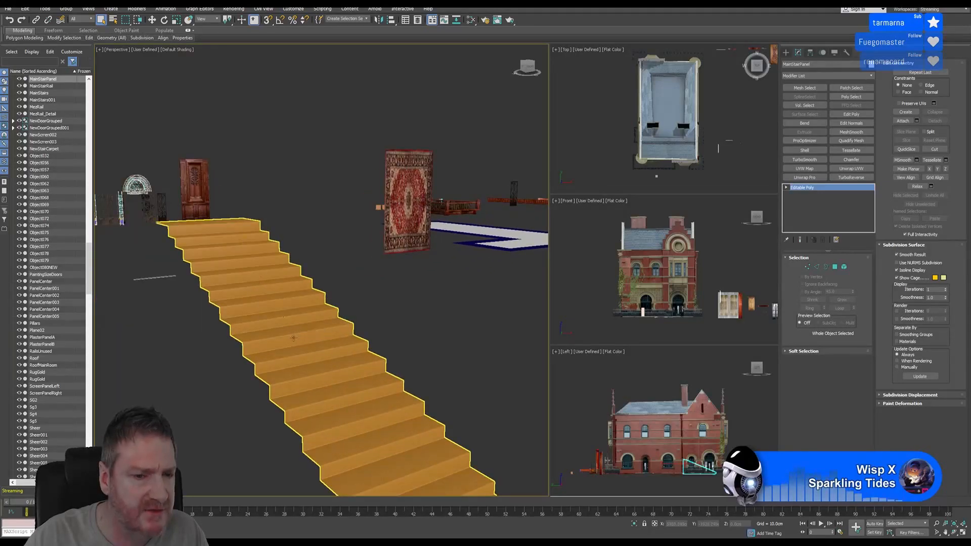
scroll(282, 353, "up", 4)
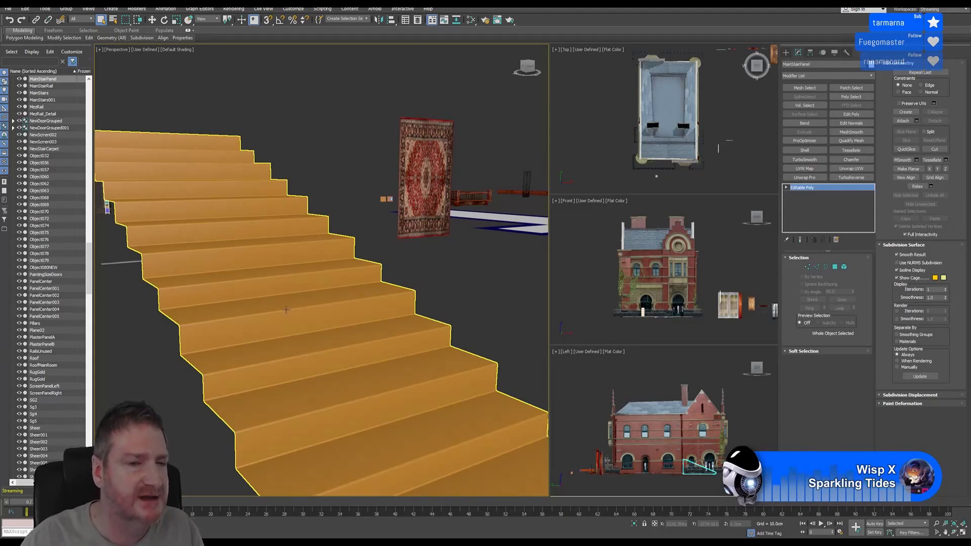
Examine the main staircase's blue carpet, carpet rods and stone steps up close under Default Shading.
middle_click_drag(216, 220, 481, 386)
middle_click_drag(238, 369, 391, 360)
scroll(263, 331, "up", 5)
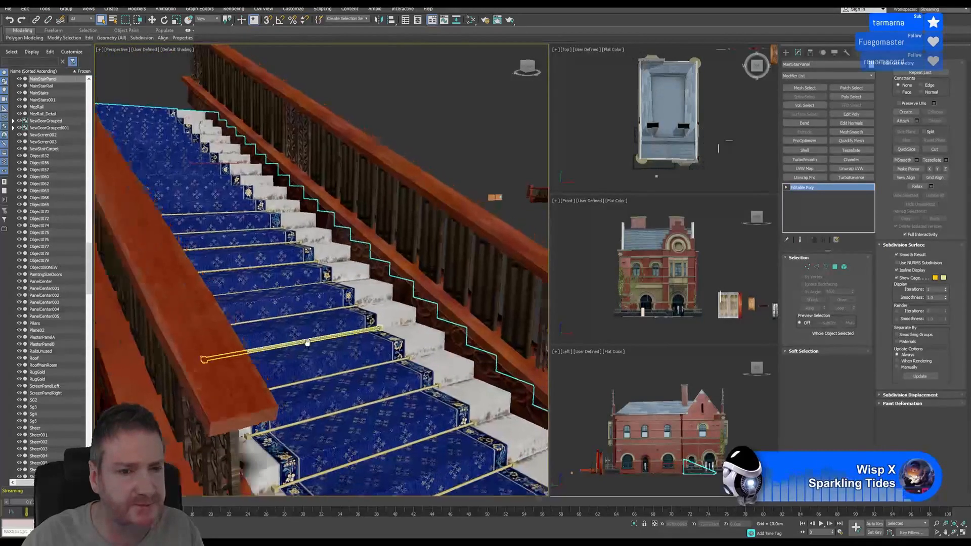
scroll(263, 331, "up", 2)
scroll(263, 331, "up", 2)
scroll(253, 433, "up", 2)
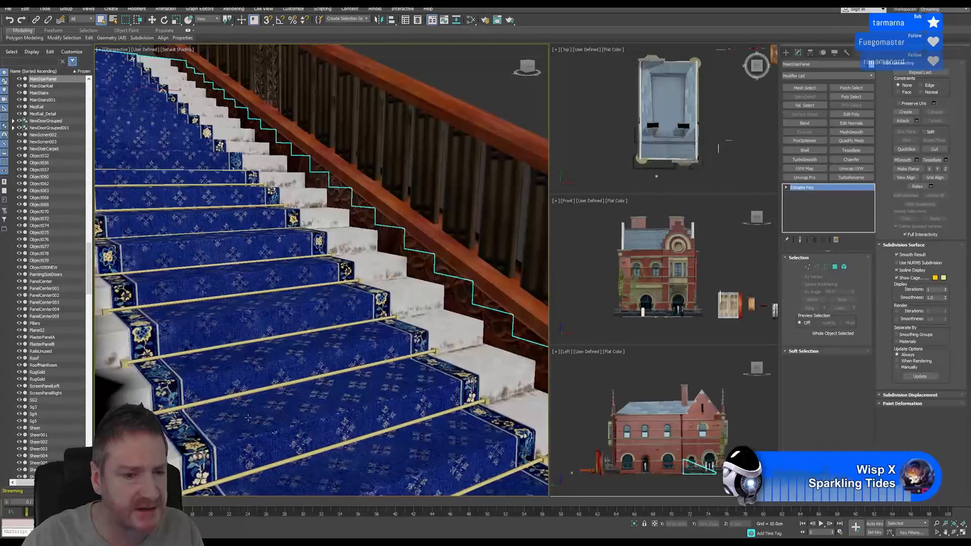
scroll(248, 417, "up", 3)
scroll(320, 417, "up", 2)
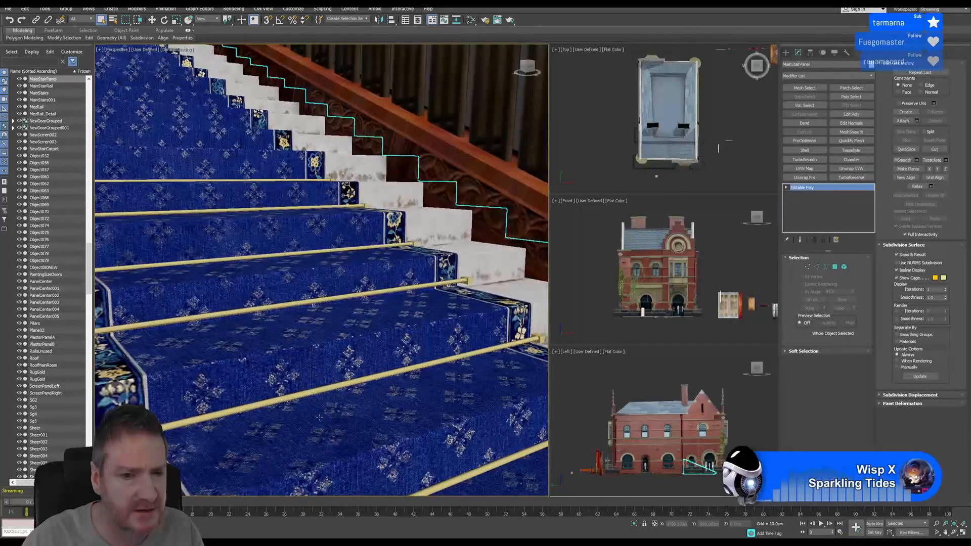
scroll(320, 418, "down", 8)
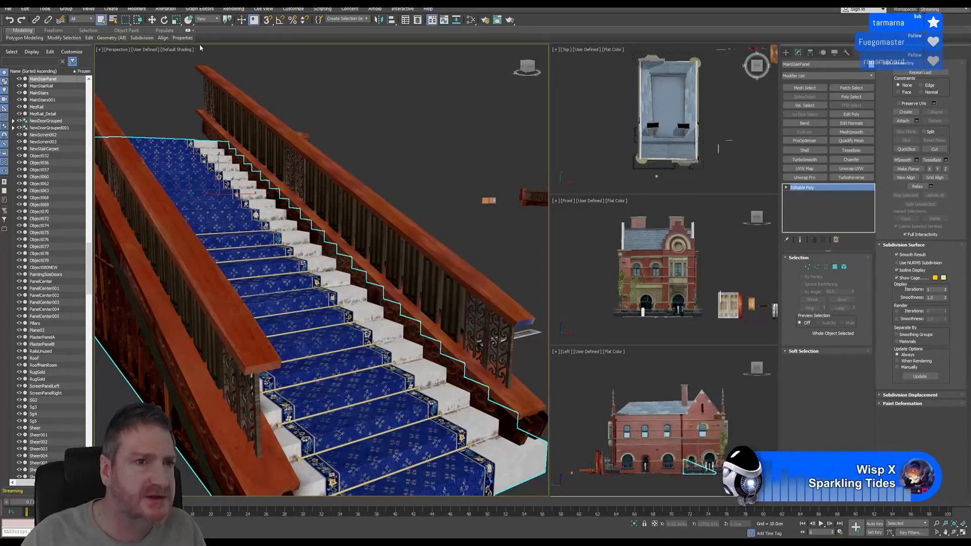
Return the perspective view to Flat Color shading and reselect the stair panel mesh.
left_click(184, 49)
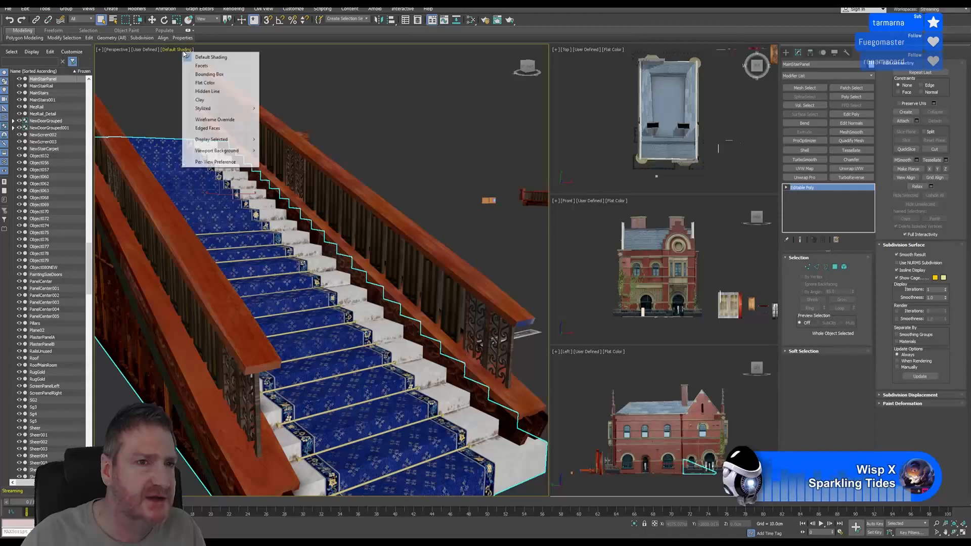
left_click(213, 82)
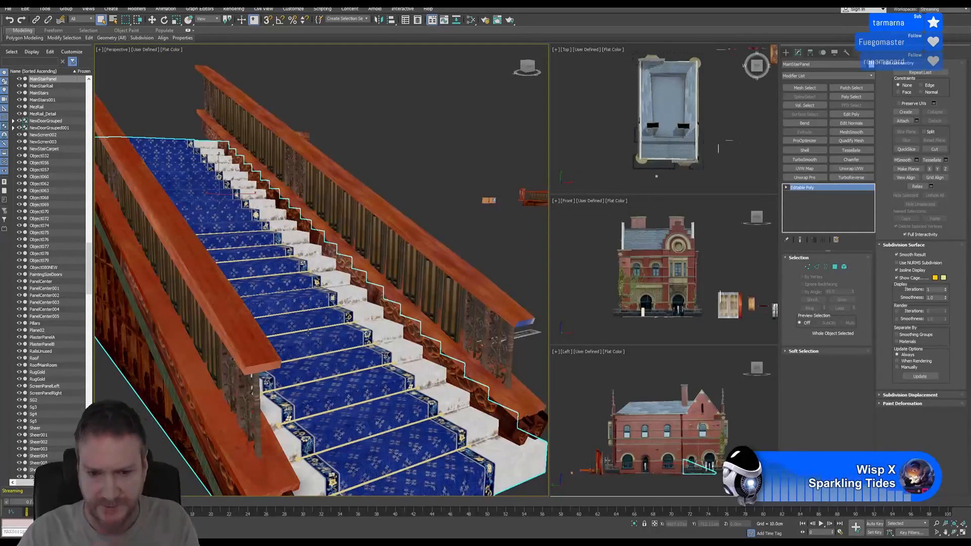
middle_click_drag(320, 435, 328, 337)
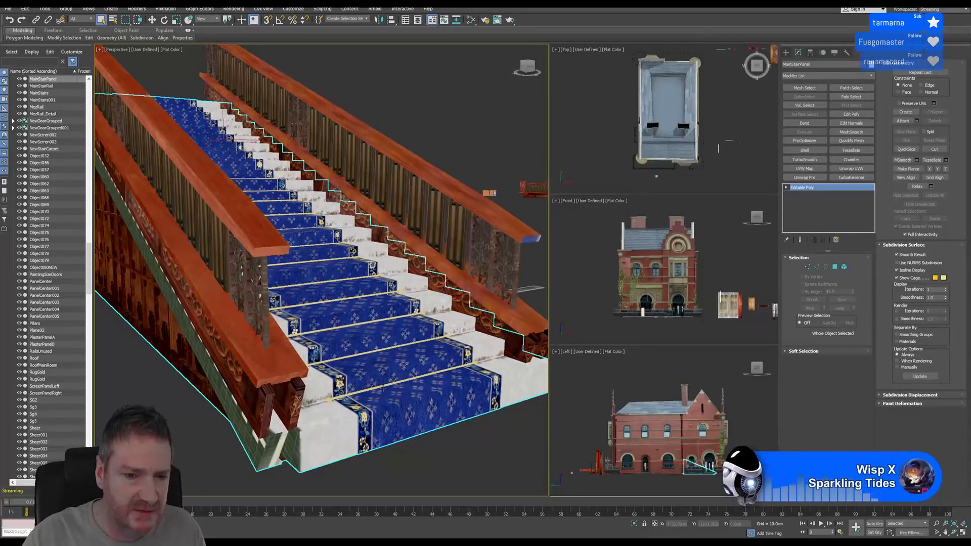
left_click(439, 452)
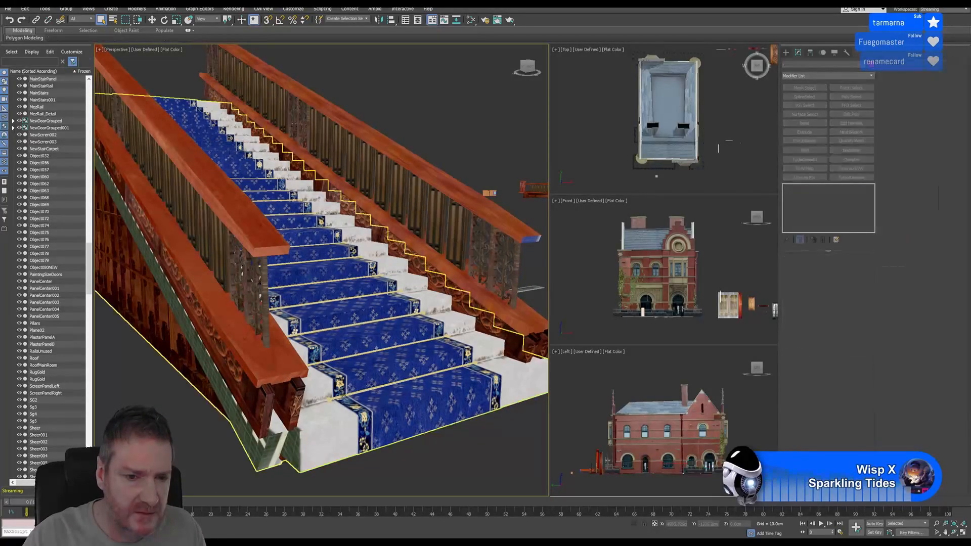
left_click(342, 397)
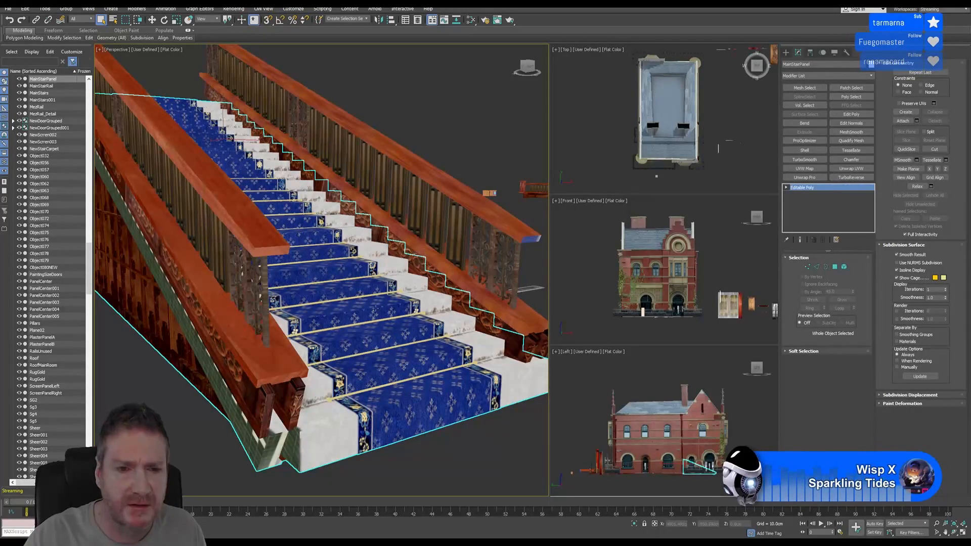
Select the lowest carpet rod on the main staircase and copy its object name, CarpetTie.
scroll(374, 309, "up", 3)
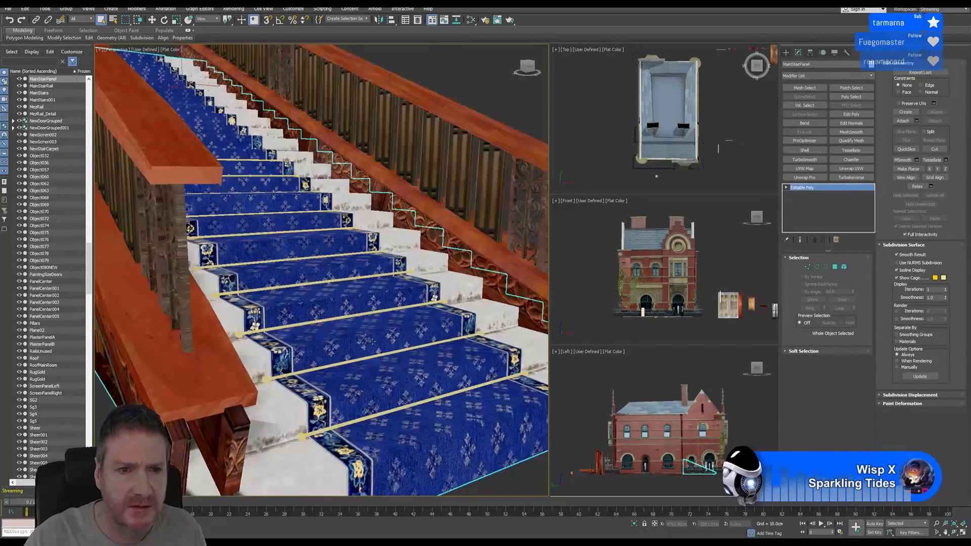
left_click(267, 380)
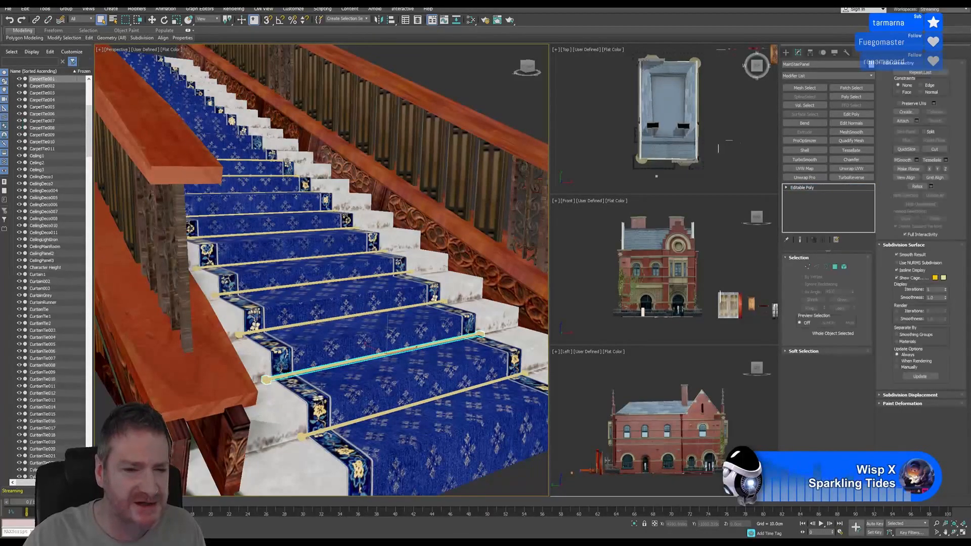
scroll(404, 367, "up", 3)
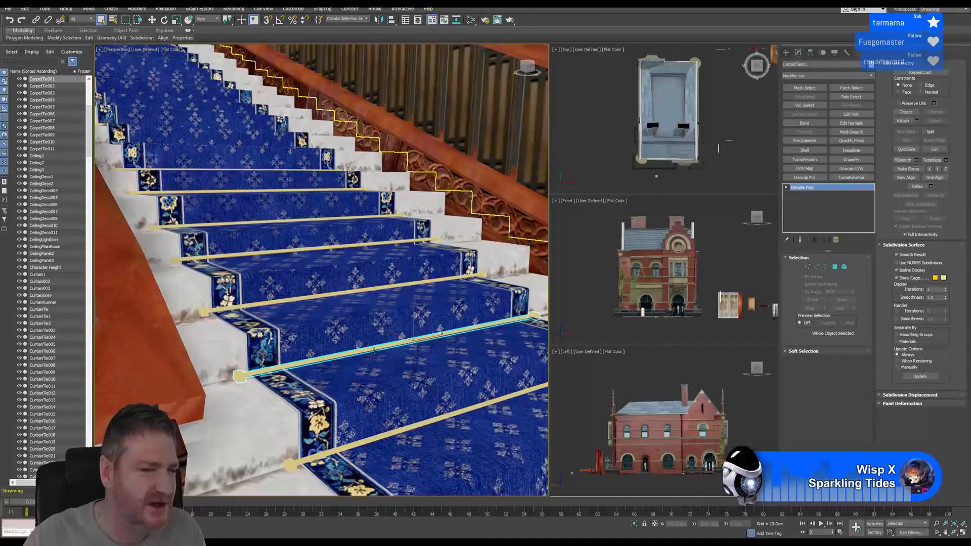
middle_click_drag(352, 341, 334, 352)
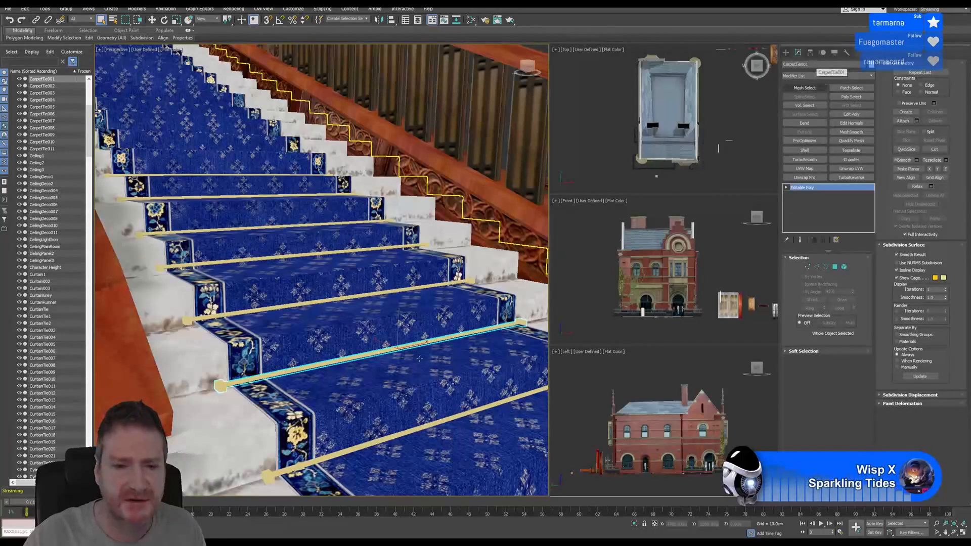
middle_click_drag(419, 359, 401, 261)
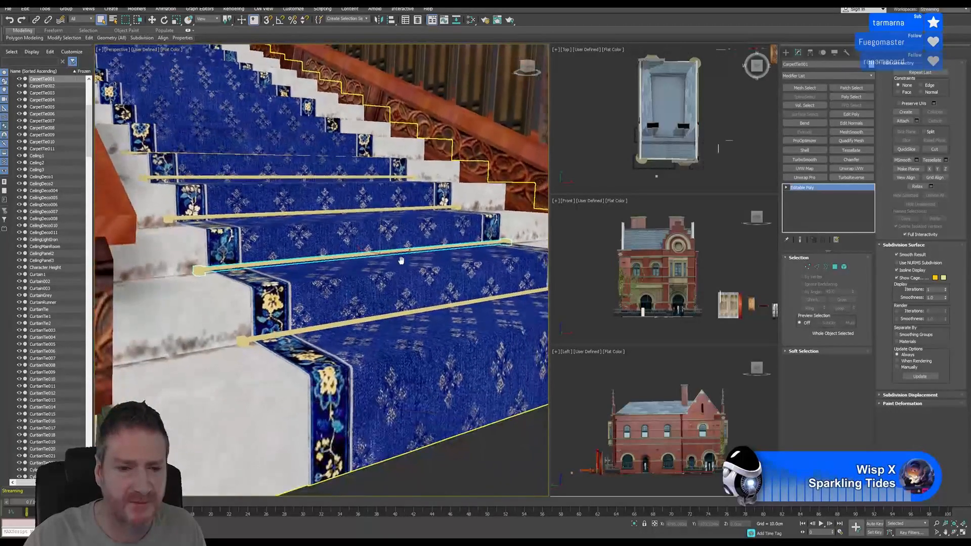
left_click(245, 339)
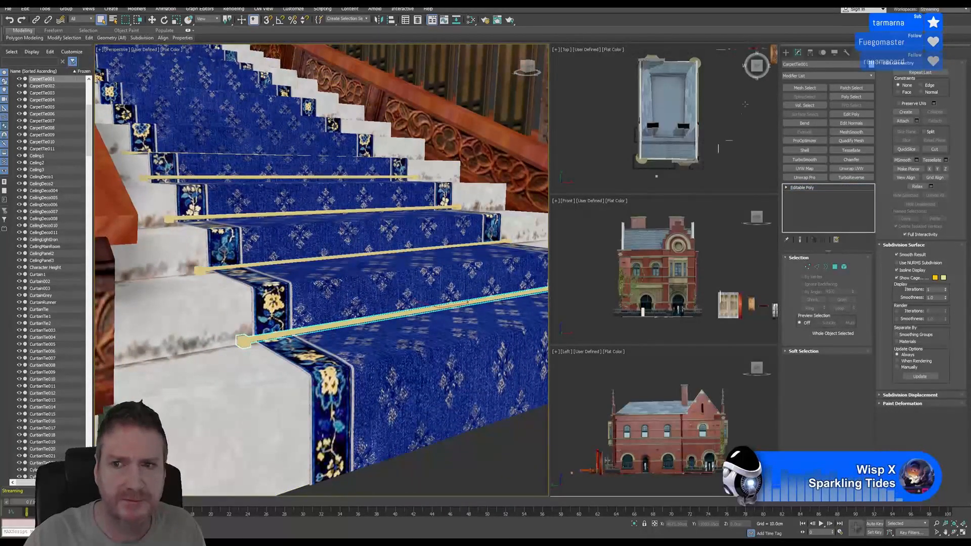
left_click_drag(807, 64, 769, 69)
key("ctrl+c")
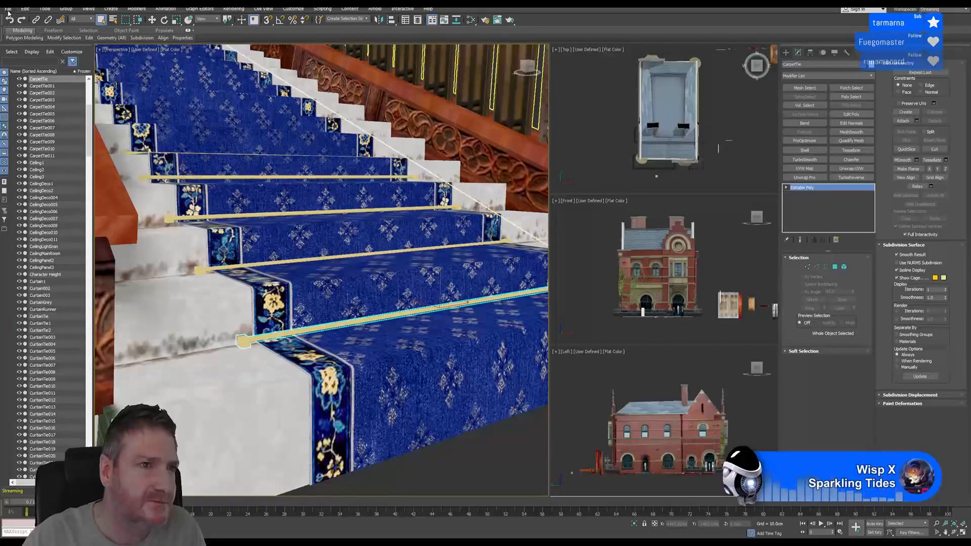
Export only the selected carpet rod to the MainStairs folder as an FBX named CarpetTie, using the Painter To UE4 preset.
left_click(7, 9)
mouse_move(37, 125)
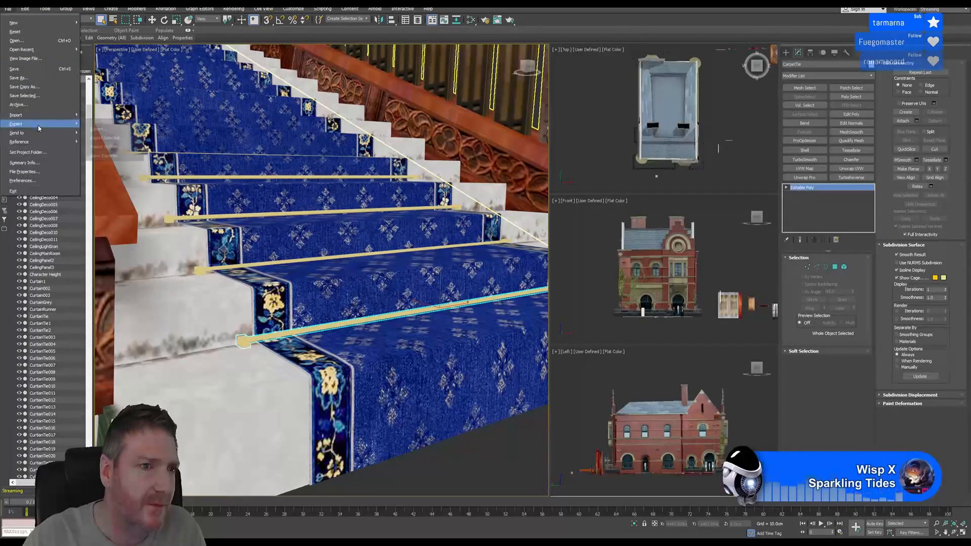
left_click(99, 137)
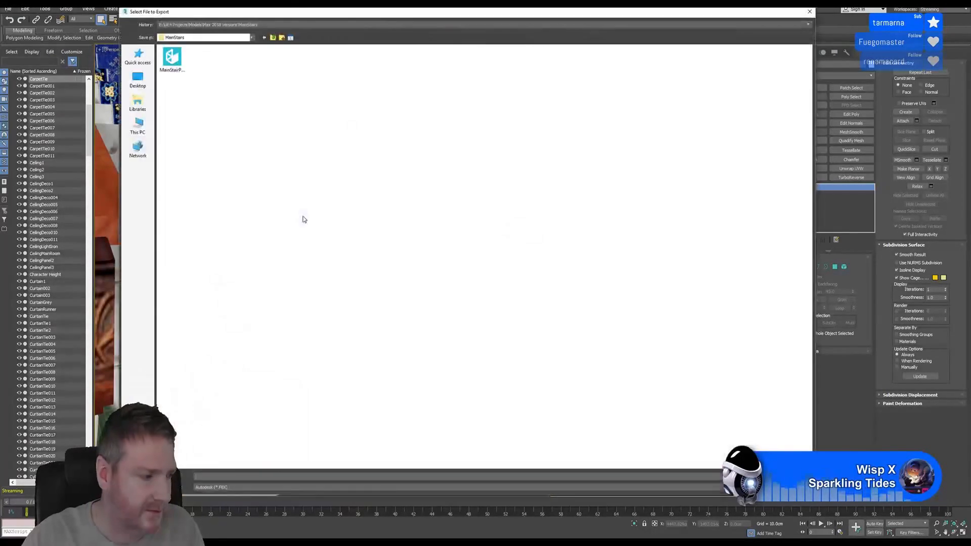
key("ctrl+v")
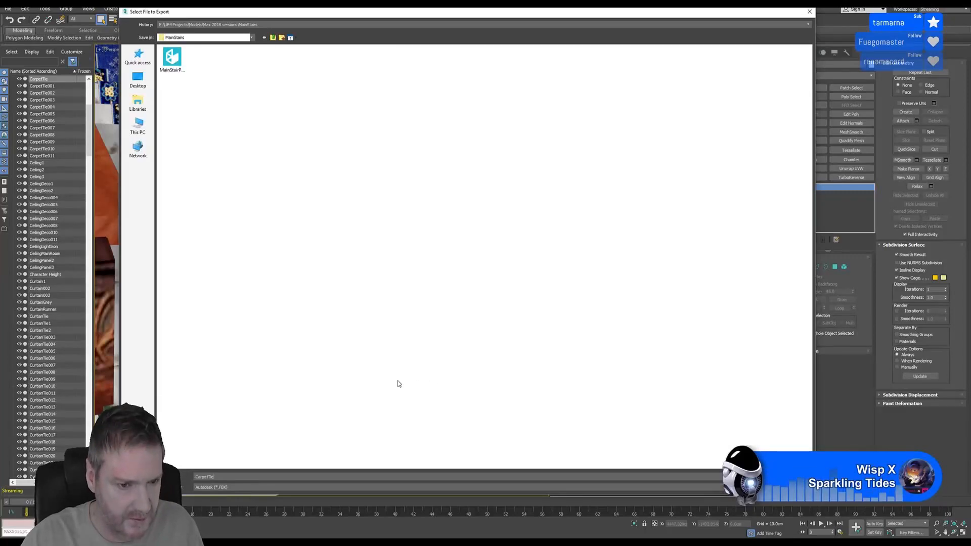
key("Return")
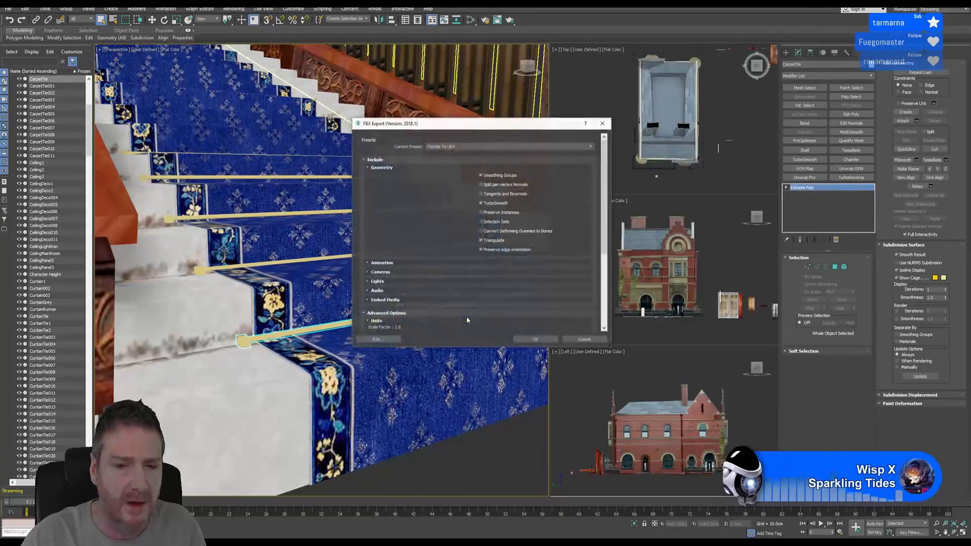
left_click(533, 340)
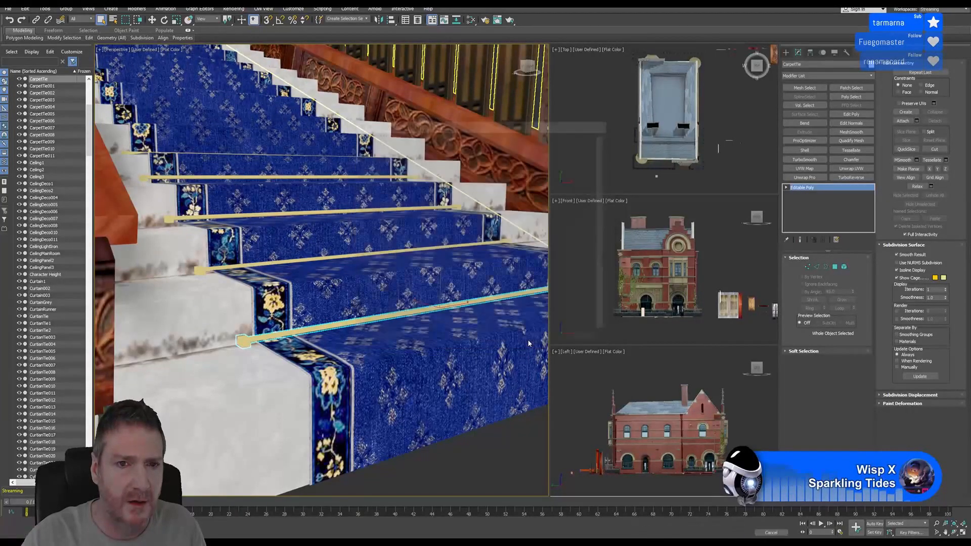
Clear the selection and check which objects make up the staircase's railing.
scroll(353, 287, "down", 10)
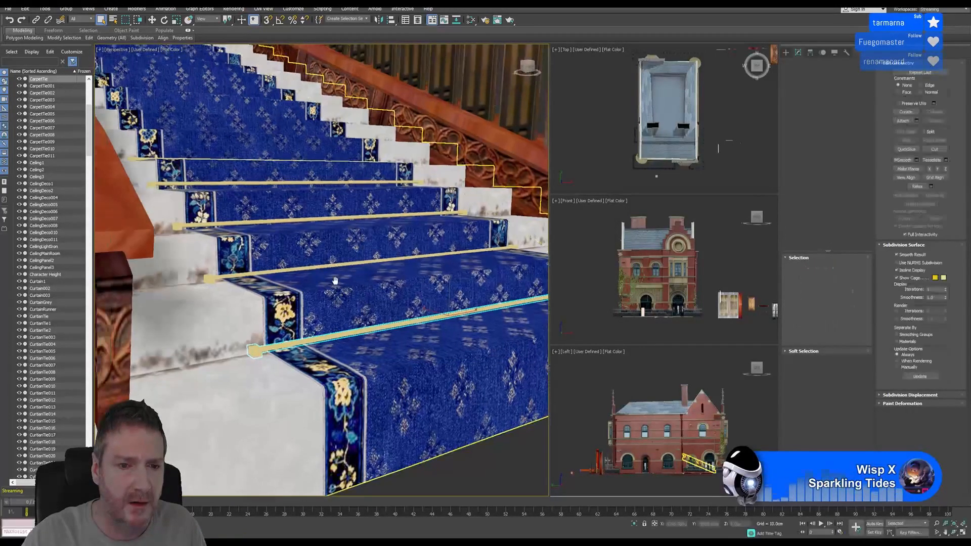
scroll(304, 265, "up", 3)
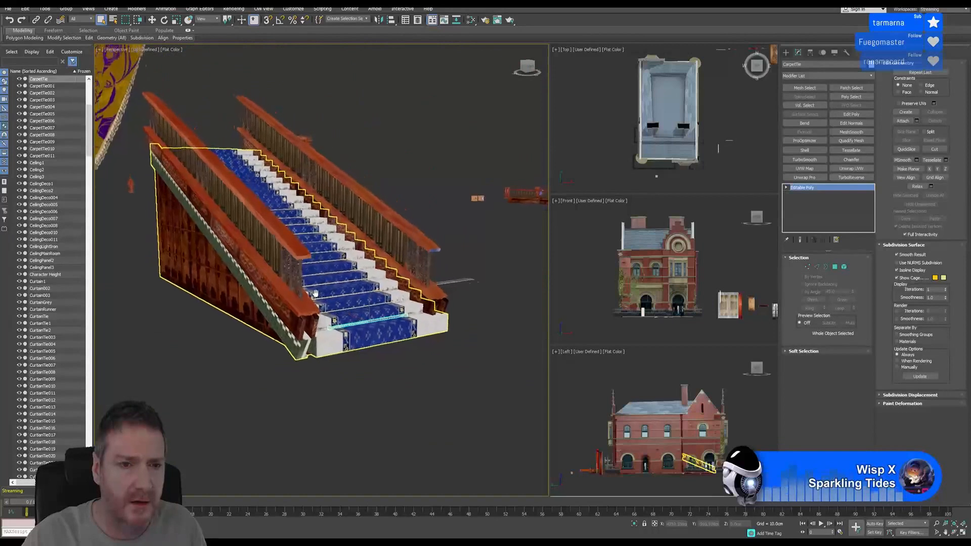
left_click(329, 399)
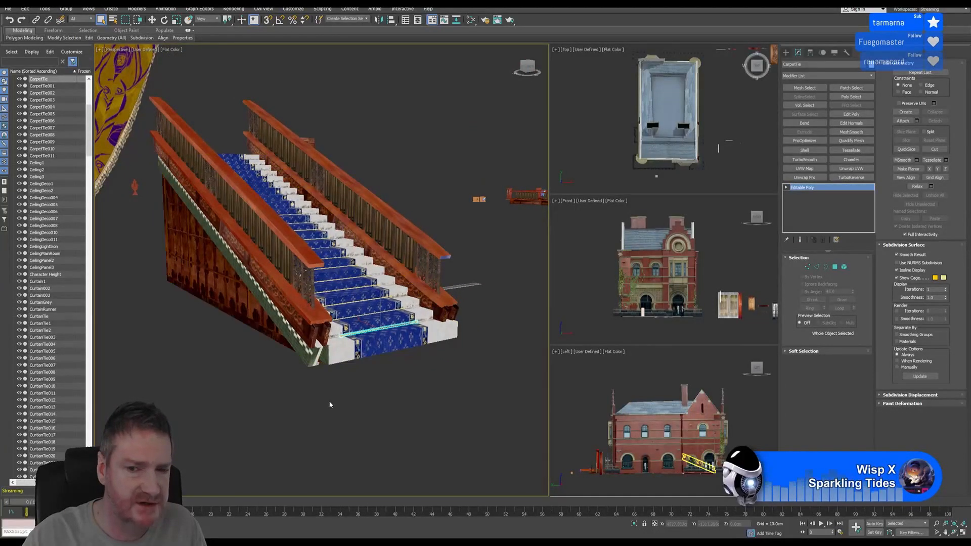
left_click(294, 300)
left_click(284, 309)
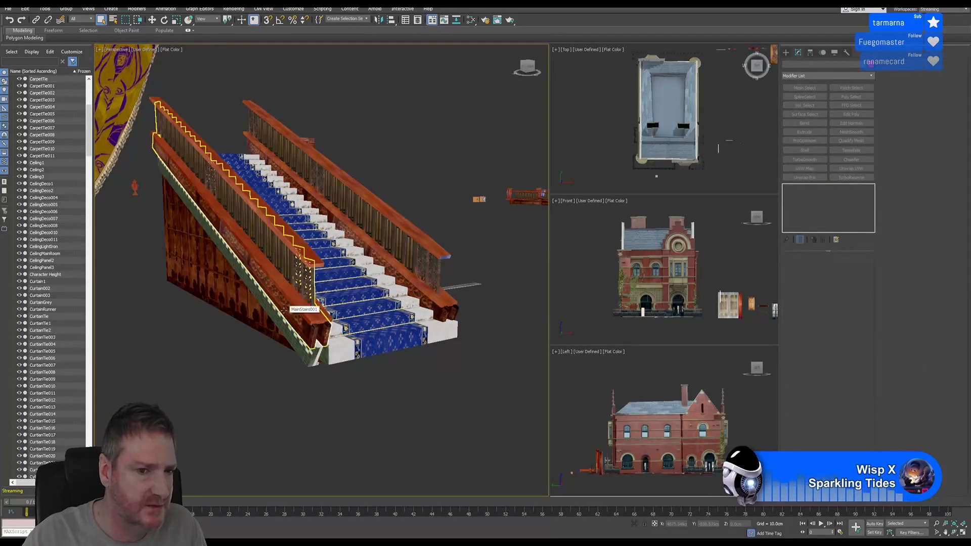
left_click(293, 299)
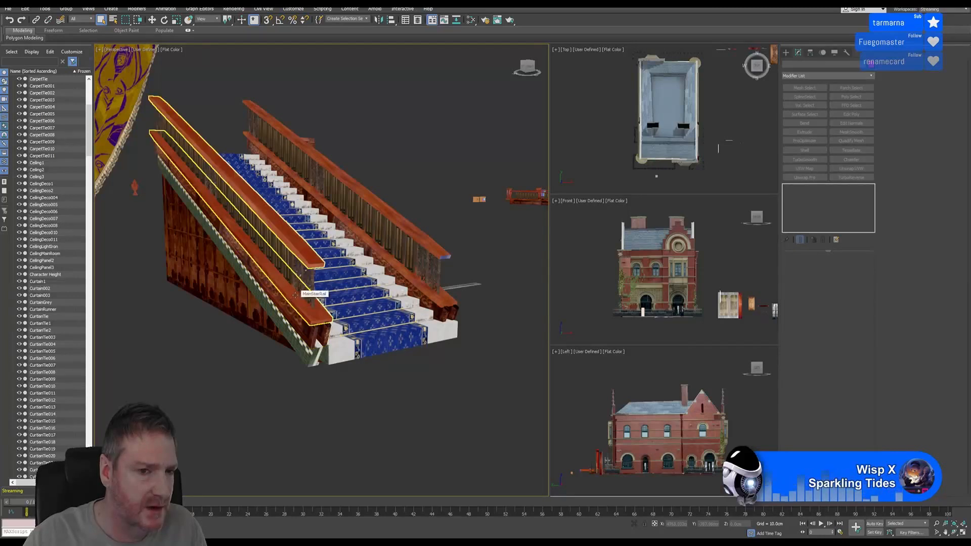
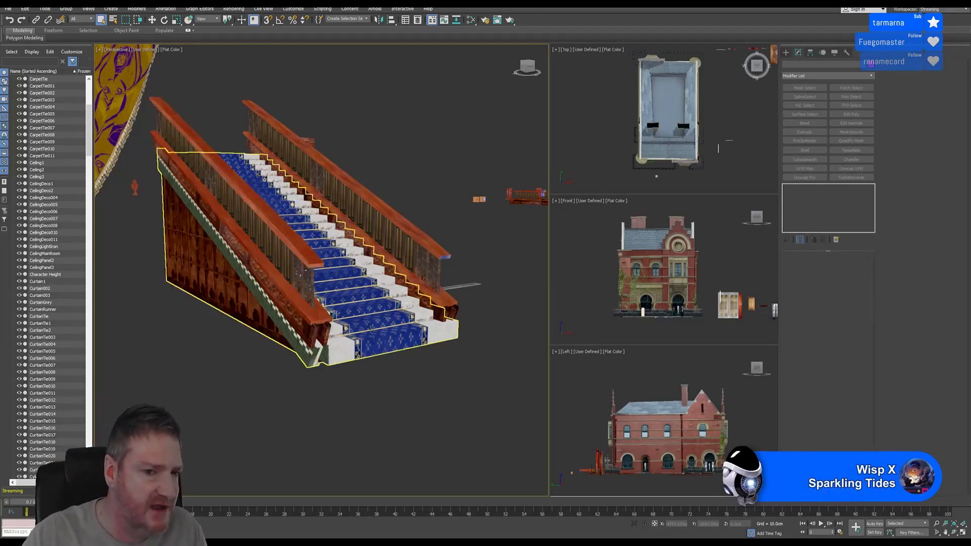
Select the lowest carpet rod and open the Slate Material Editor at an empty node area, with its window clear of the rod's end.
scroll(329, 335, "up", 6)
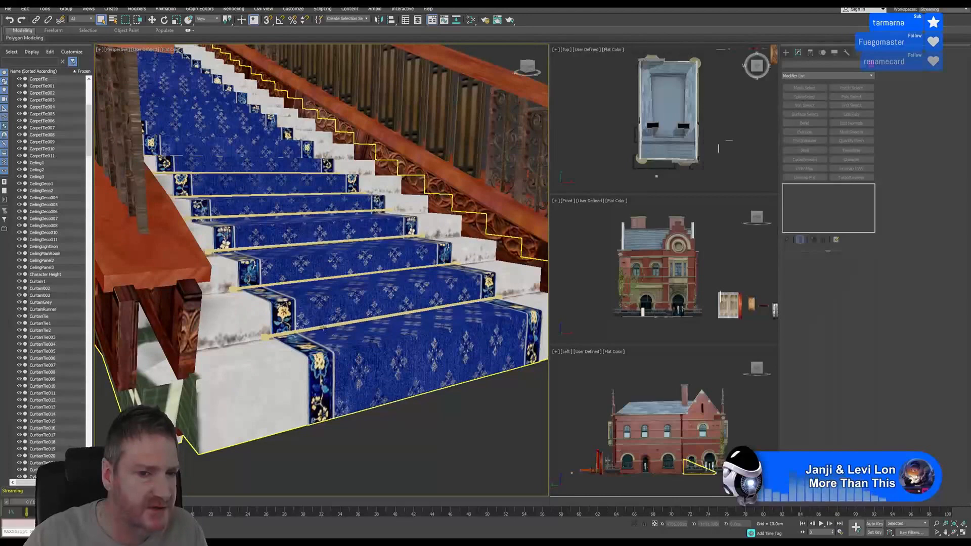
left_click(322, 327)
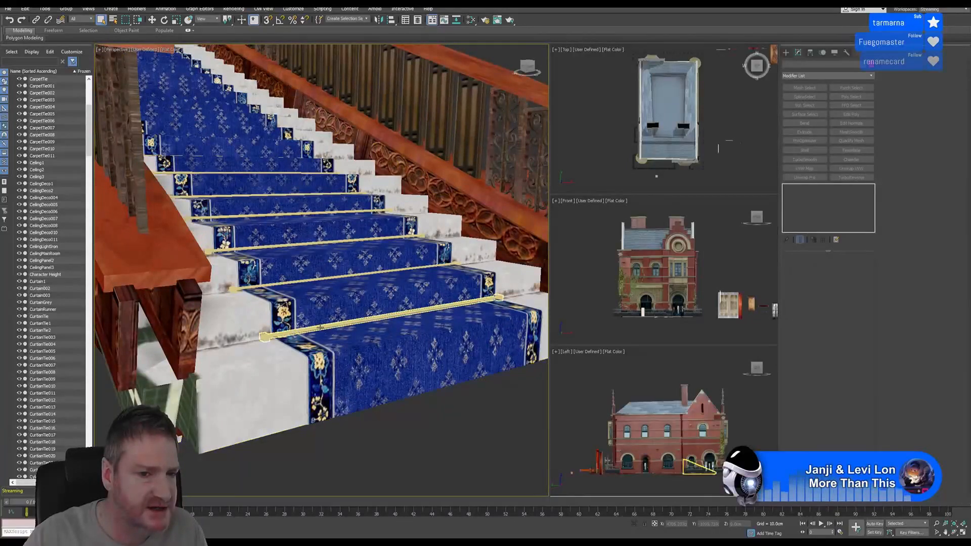
left_click(470, 20)
middle_click_drag(415, 226, 502, 213)
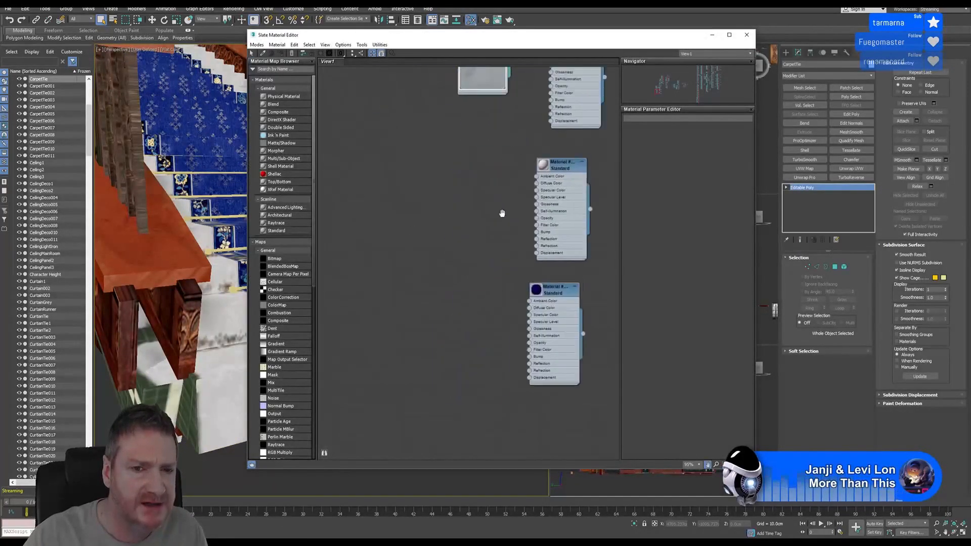
scroll(502, 213, "down", 5)
middle_click_drag(381, 239, 445, 224)
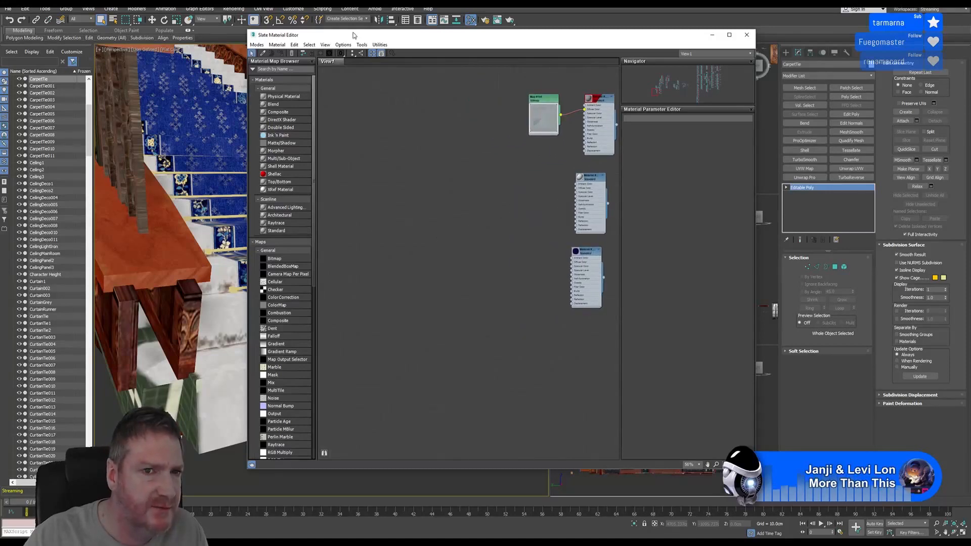
left_click_drag(561, 44, 619, 26)
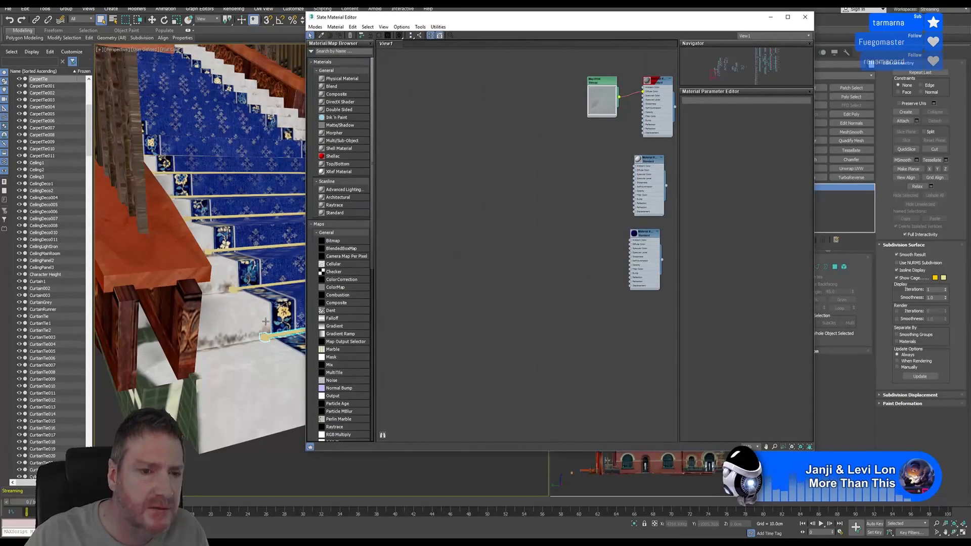
Load the carpet rod's material from the model into the node view, check its base color bitmap's file path, and close the editor.
scroll(265, 321, "up", 6)
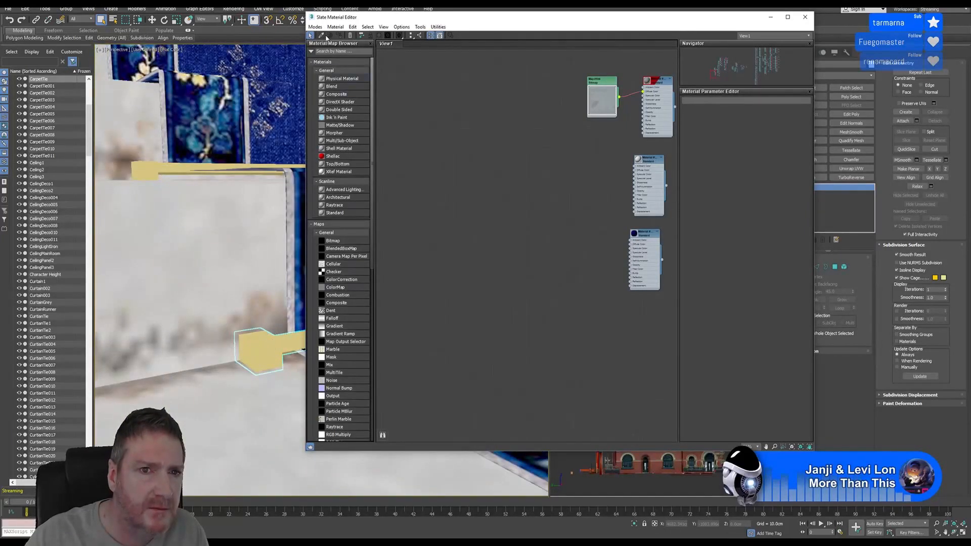
left_click(322, 35)
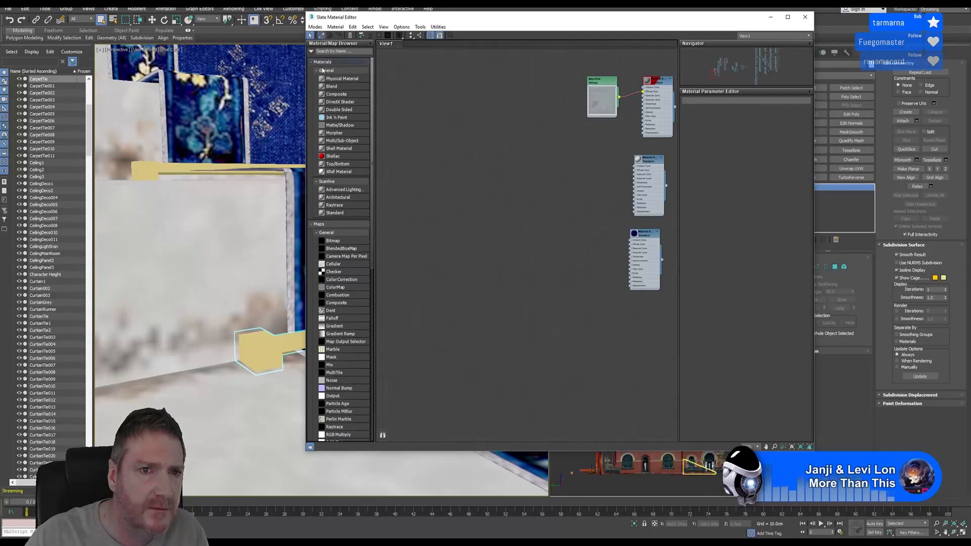
left_click(260, 349)
scroll(513, 223, "up", 2)
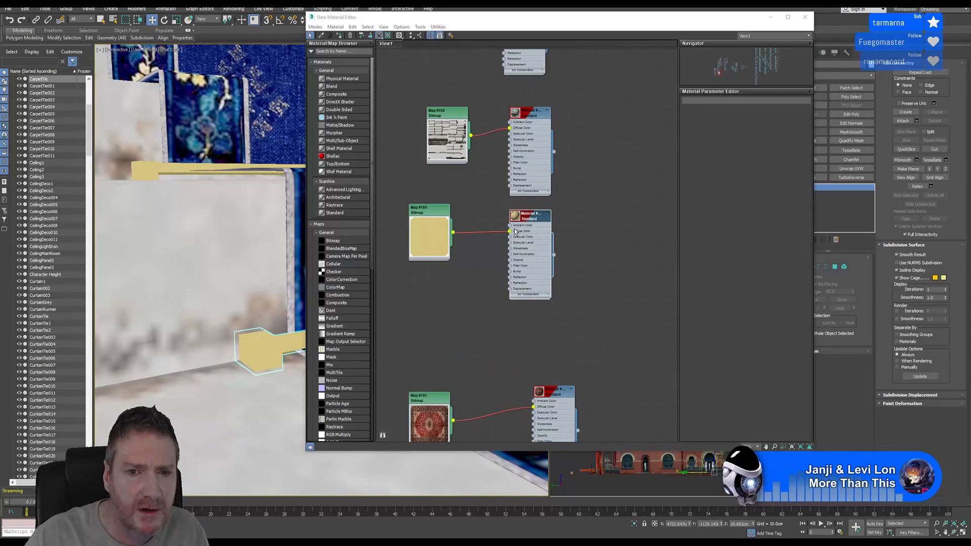
double_click(425, 214)
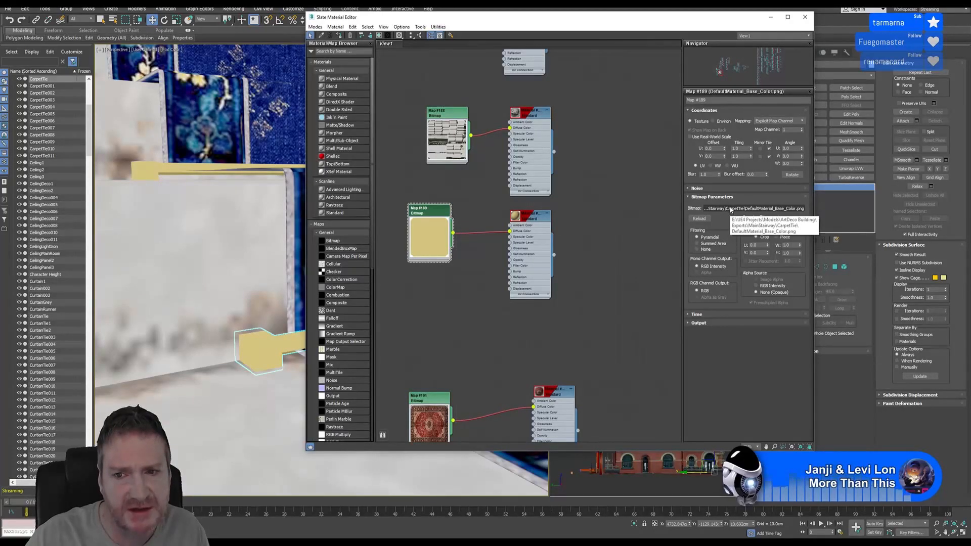
left_click(805, 18)
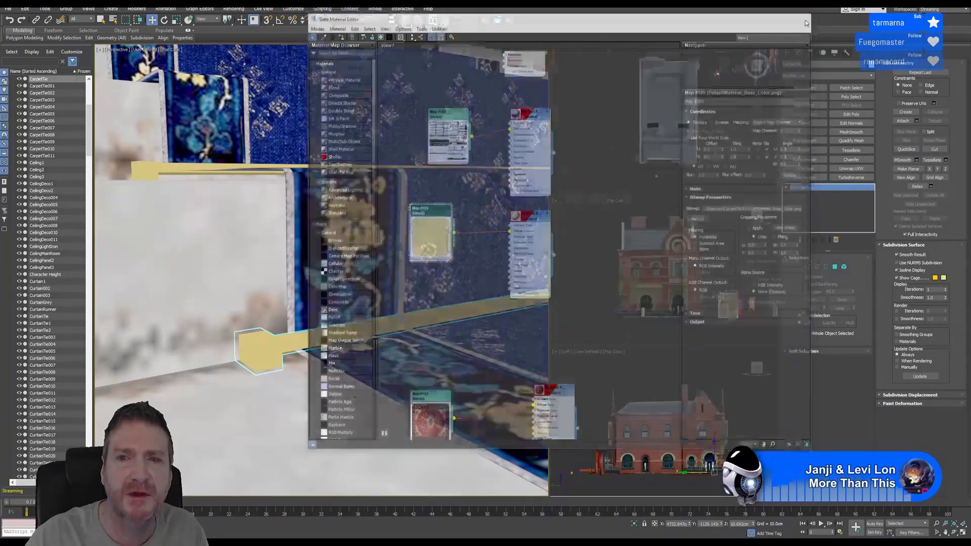
Clear the selection and load the main staircase mesh's Multi/Sub-Object material from the model into the Slate Material Editor.
scroll(435, 298, "down", 9)
middle_click_drag(349, 313, 338, 332, "alt")
scroll(389, 299, "down", 2)
left_click(332, 434)
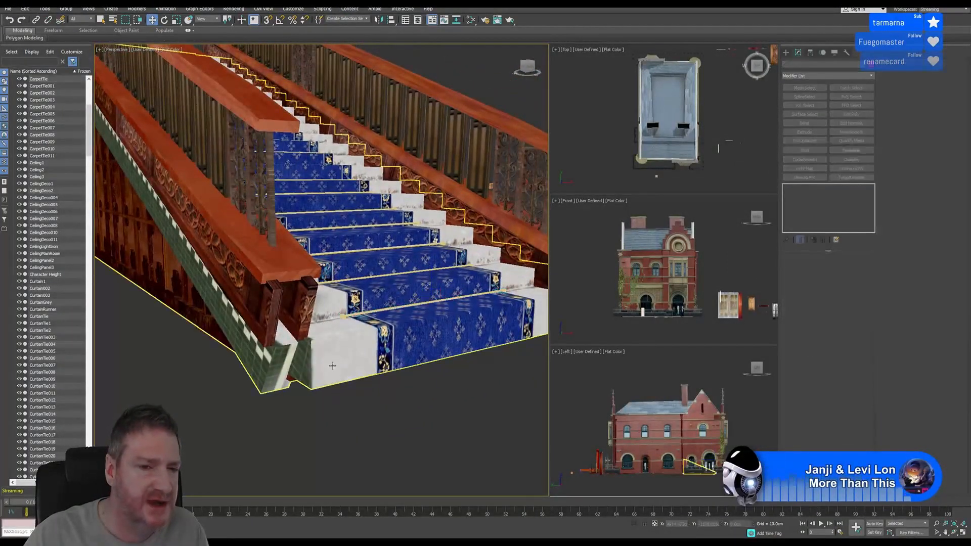
key("m")
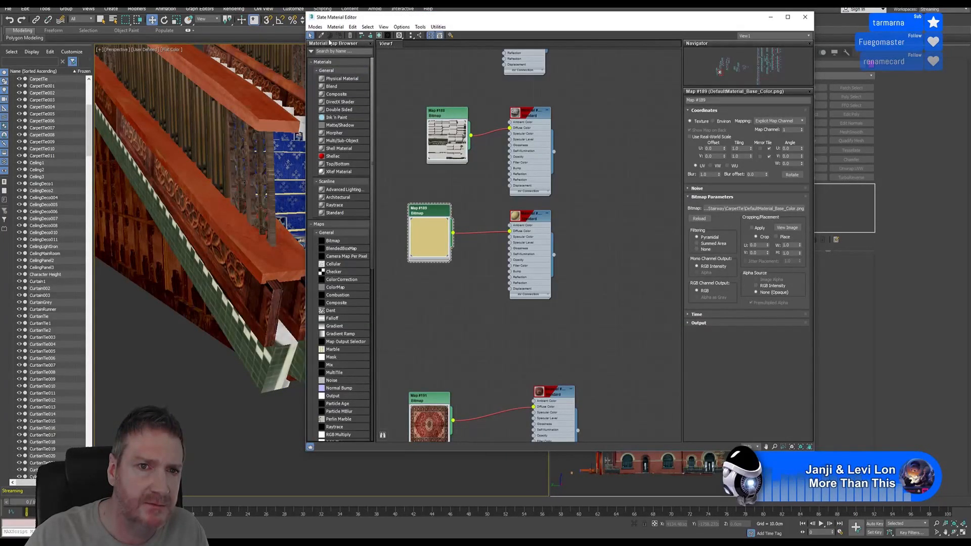
left_click(321, 35)
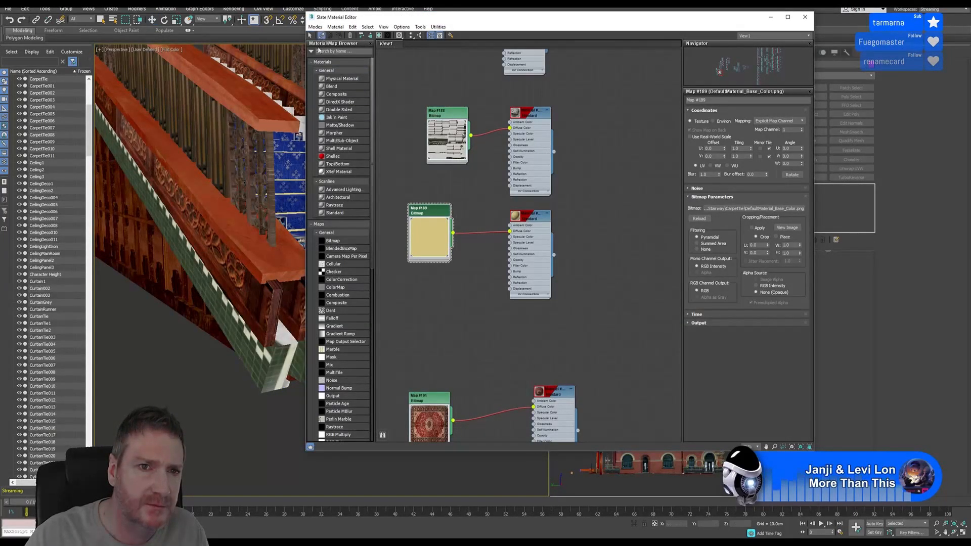
left_click(195, 308)
scroll(589, 156, "up", 2)
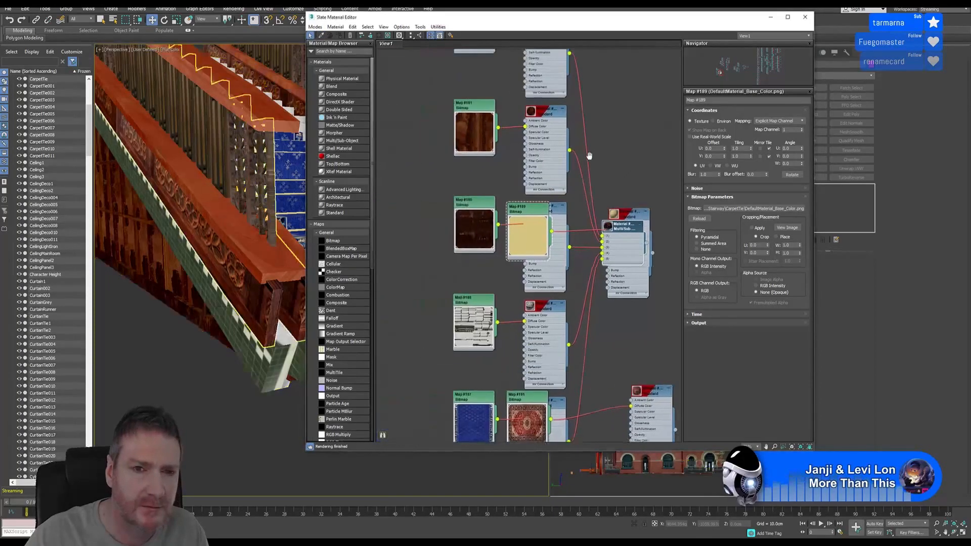
middle_click_drag(590, 156, 571, 180)
scroll(577, 226, "down", 3)
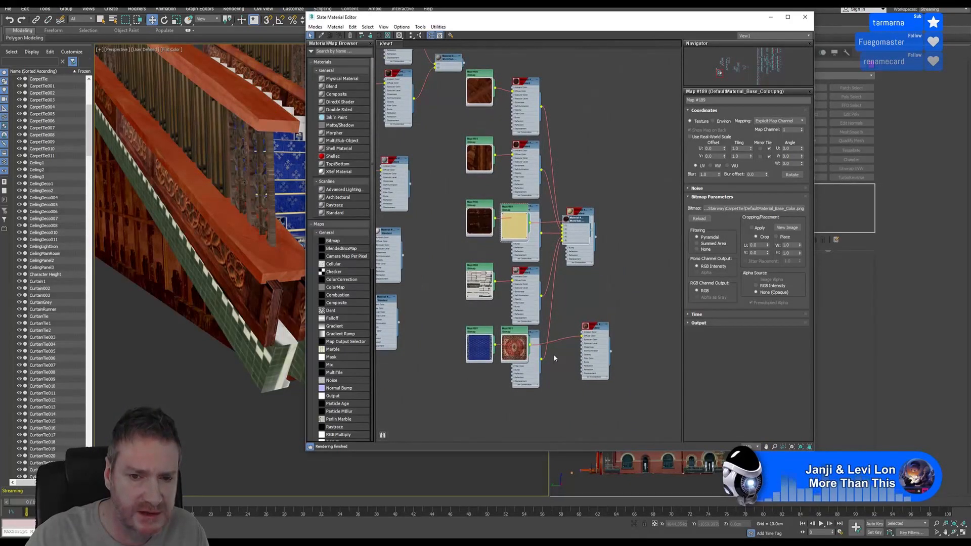
Move the staircase's Multi/Sub-Object node clear of the rod material and select its first three sub-materials with their bitmap nodes.
left_click_drag(582, 220, 626, 208)
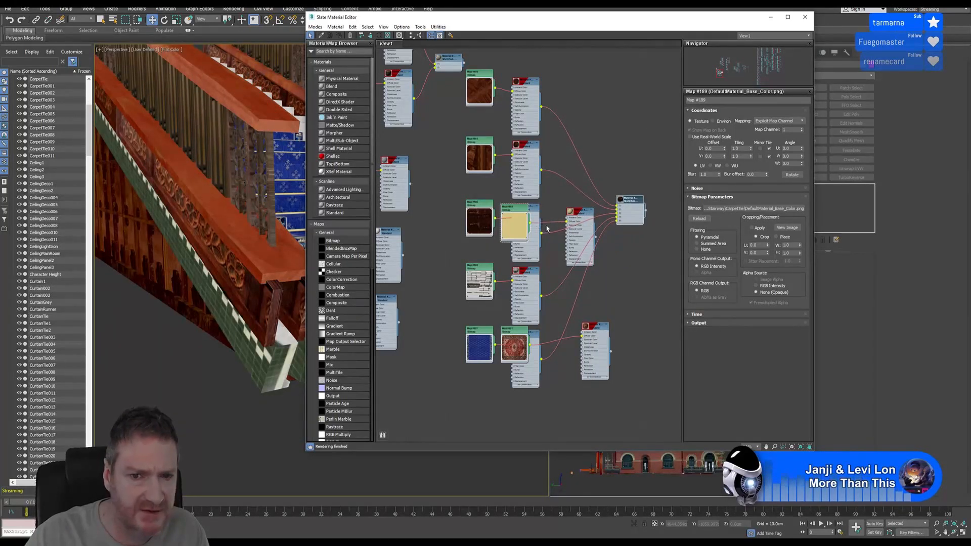
left_click(526, 84)
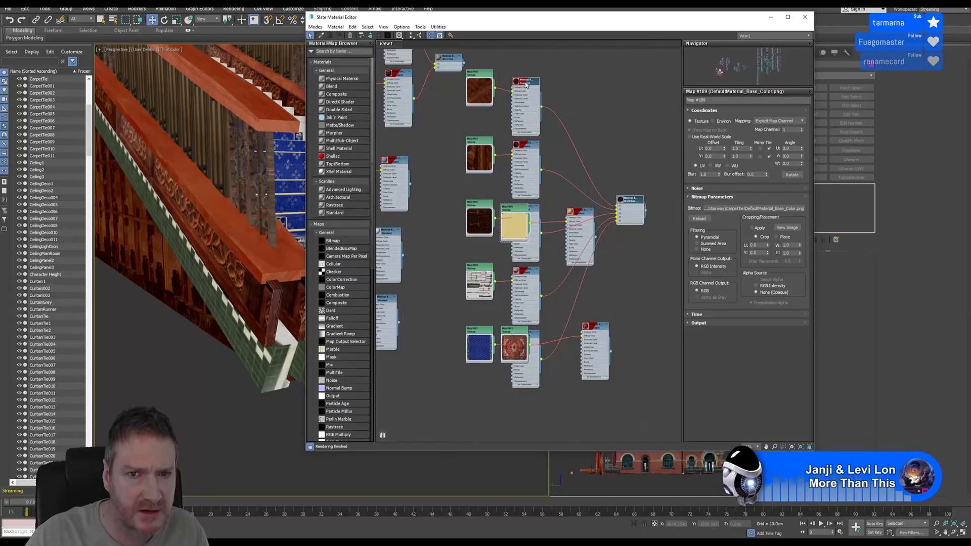
left_click(486, 76, "ctrl")
left_click(481, 141, "ctrl")
left_click(527, 147, "ctrl")
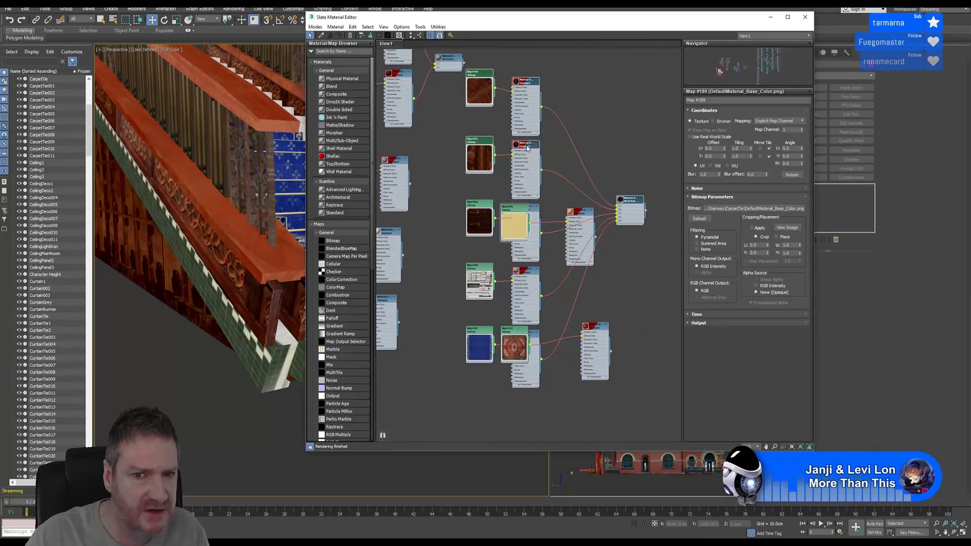
left_click(535, 210, "ctrl")
left_click(467, 209, "ctrl")
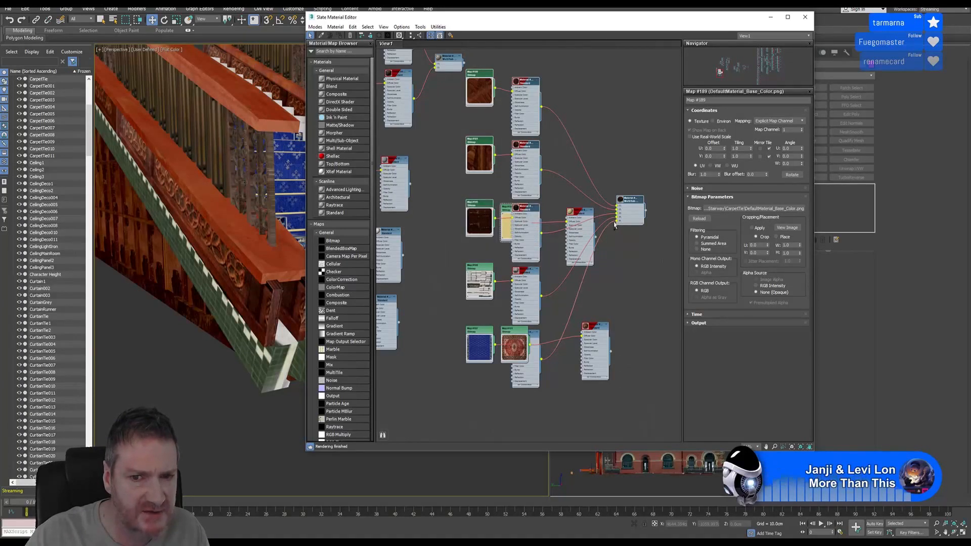
Move the stair Multi/Sub-Object material with its five sub-materials and their bitmaps to an empty area, placing the parent node close to them.
left_click(527, 270, "ctrl")
left_click(482, 268, "ctrl")
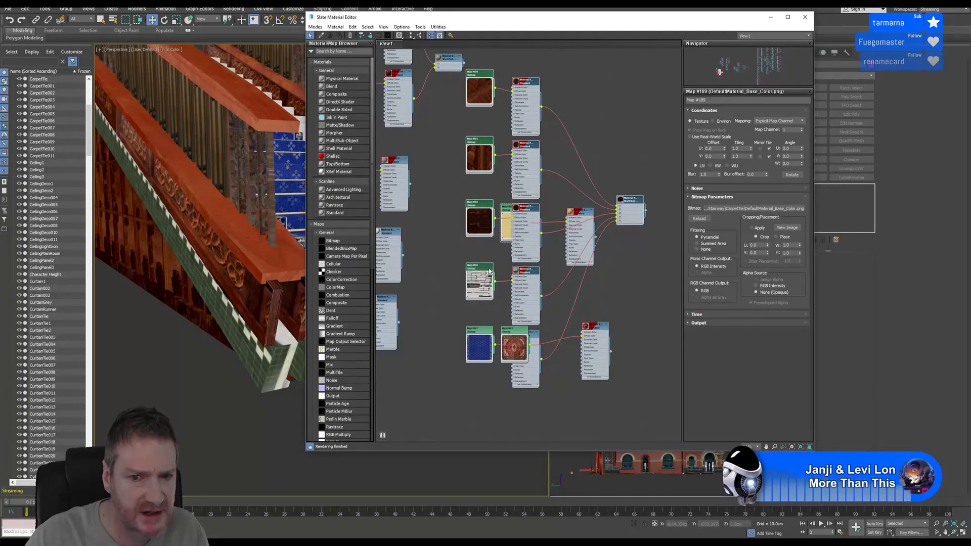
left_click(537, 335, "ctrl")
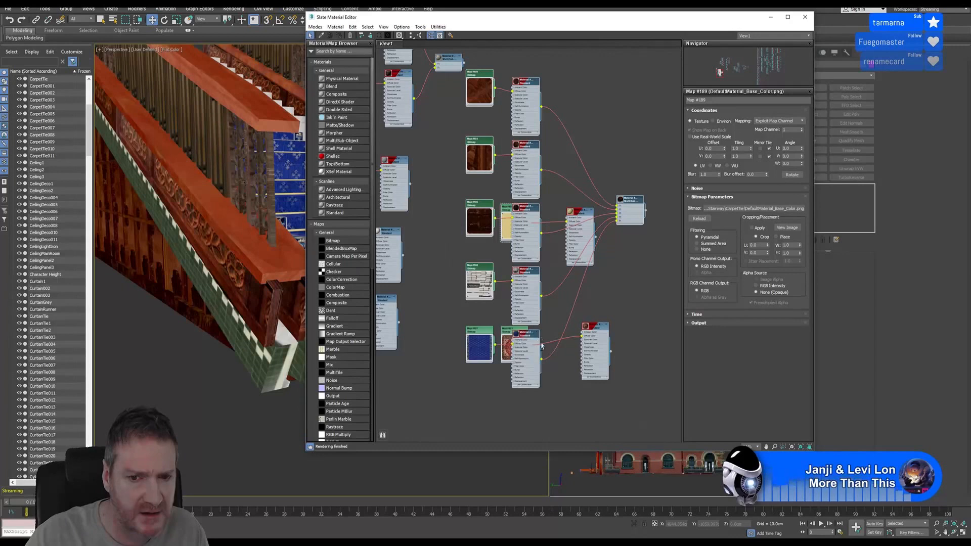
left_click(486, 331, "ctrl")
scroll(530, 324, "down", 3)
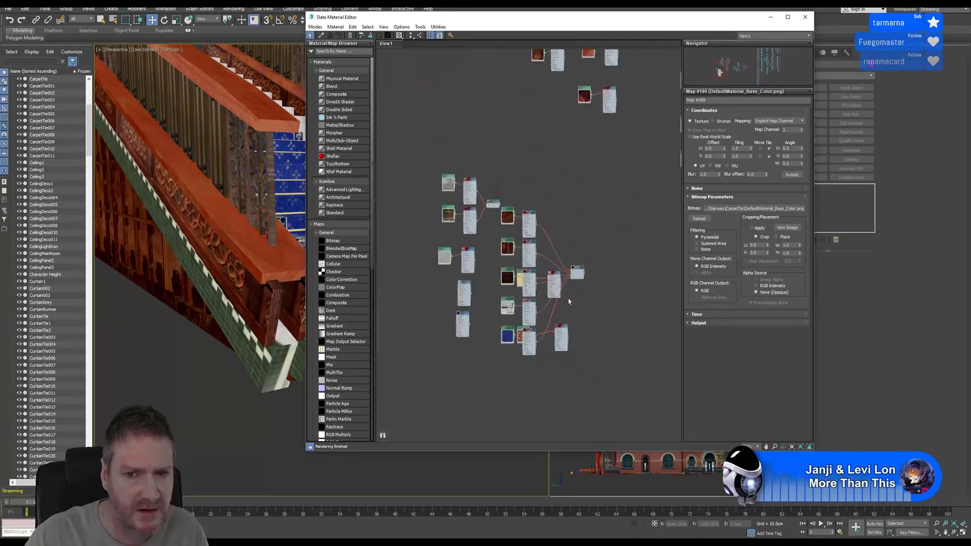
left_click_drag(578, 271, 433, 108)
middle_click_drag(562, 206, 627, 244)
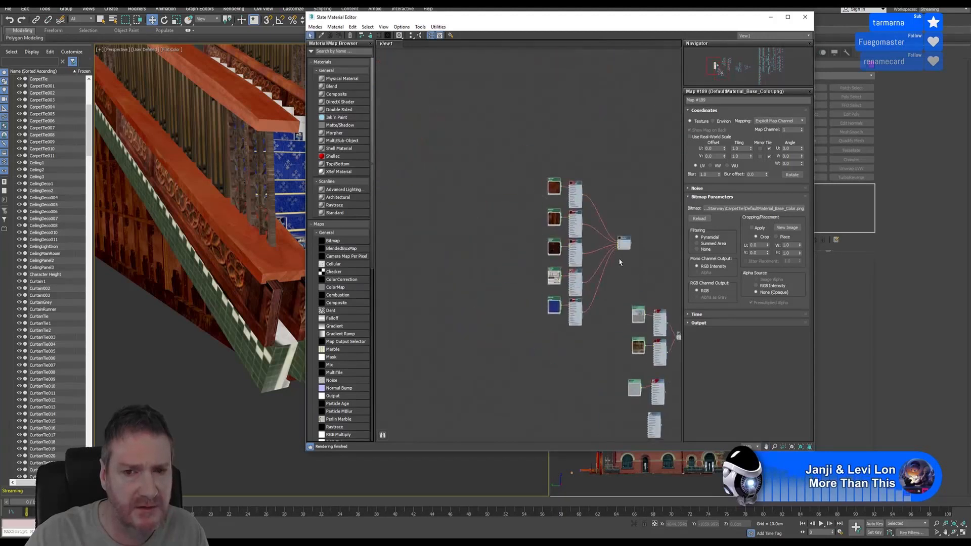
scroll(635, 234, "up", 3)
left_click_drag(626, 228, 540, 168)
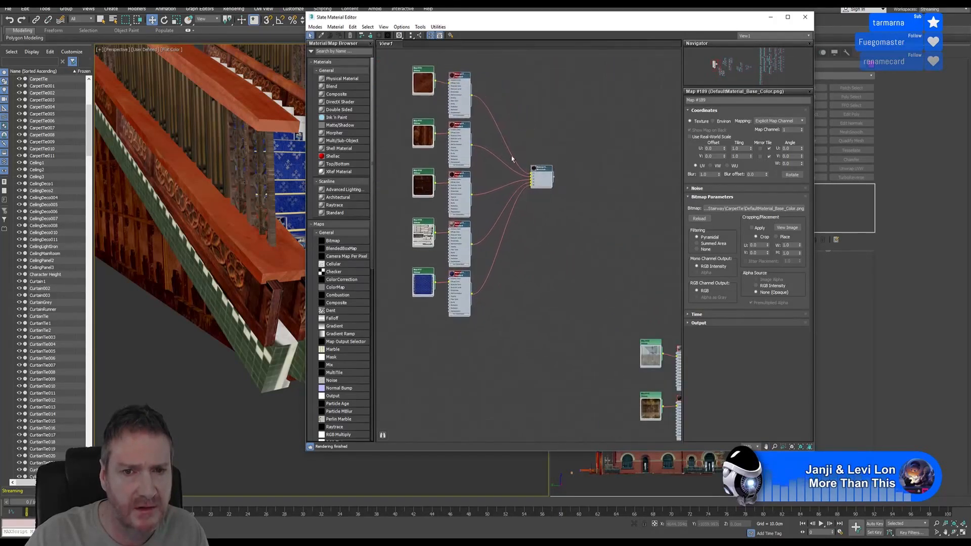
Check the bitmap file paths of the uppermost plain wood map and the blue stair carpet map.
middle_click_drag(462, 101, 517, 199)
scroll(516, 195, "up", 4)
middle_click_drag(567, 161, 543, 123)
left_click(556, 111)
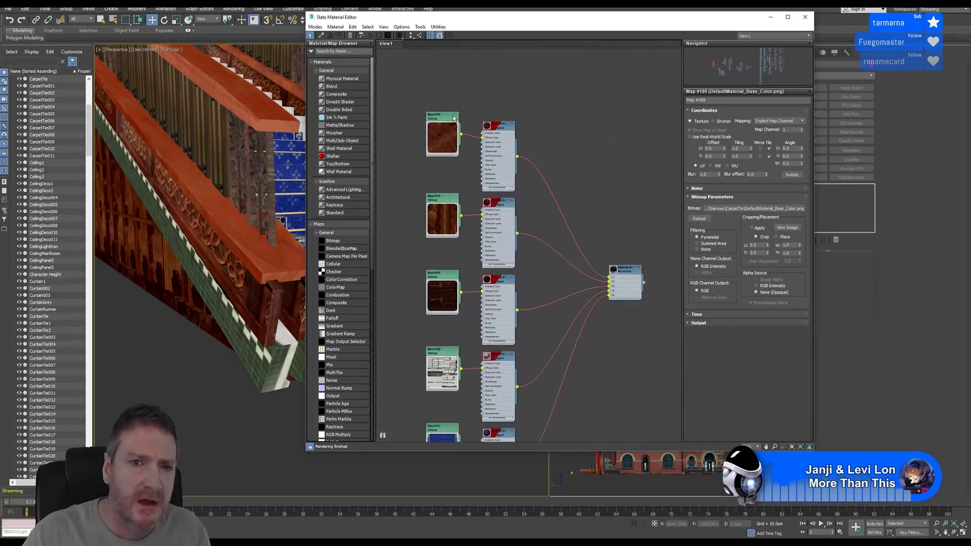
double_click(444, 117)
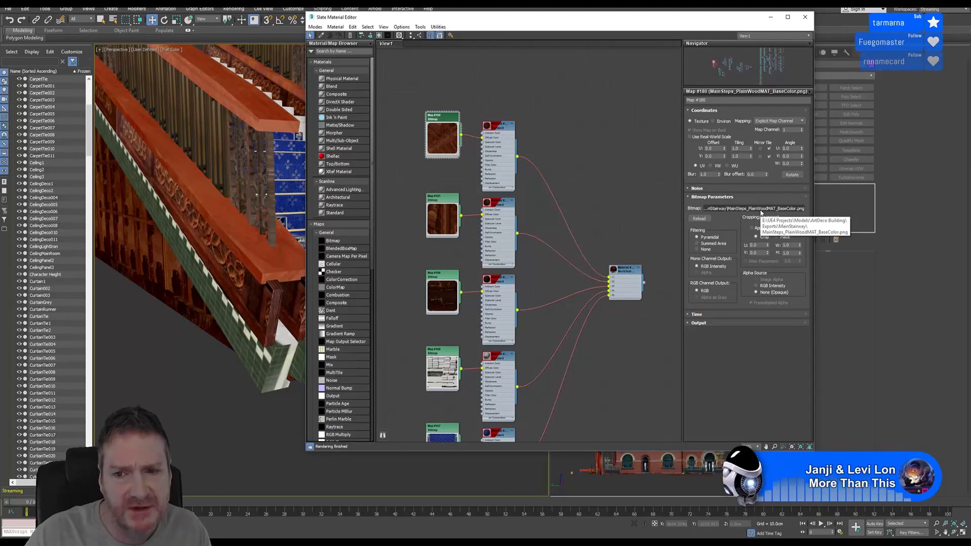
middle_click_drag(602, 378, 604, 244)
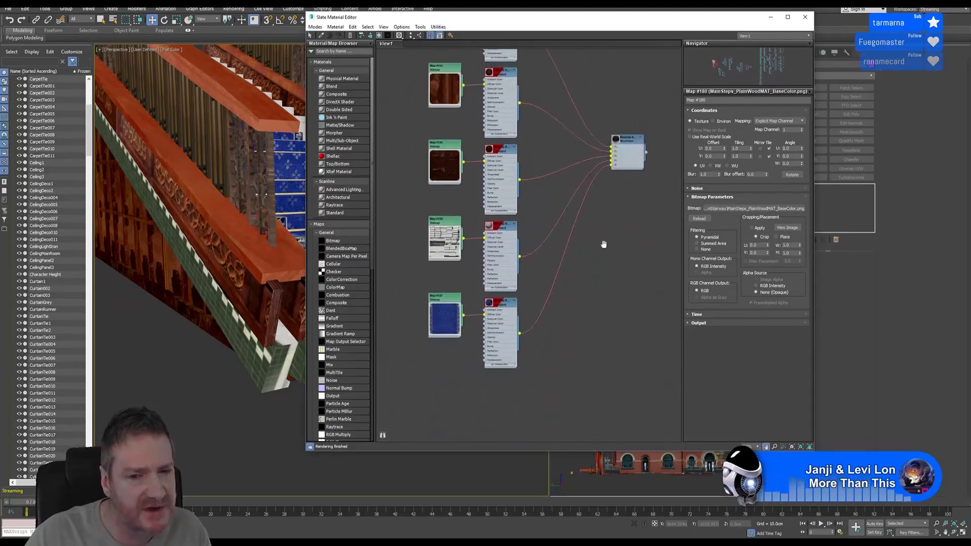
double_click(453, 301)
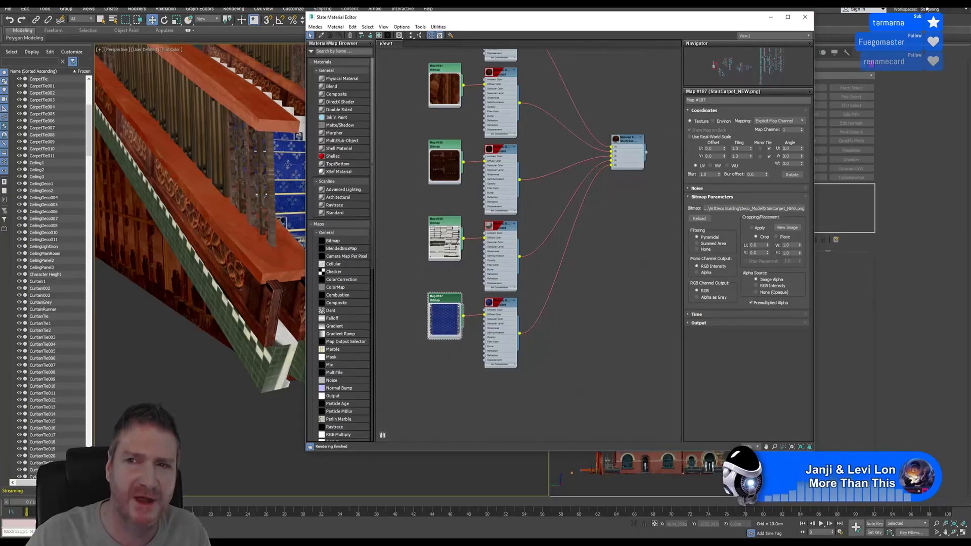
Switch to Unreal Editor and import CarpetTie.FBX from the Max 2018 versions/MainStairs folder with the default FBX options.
key("super+d")
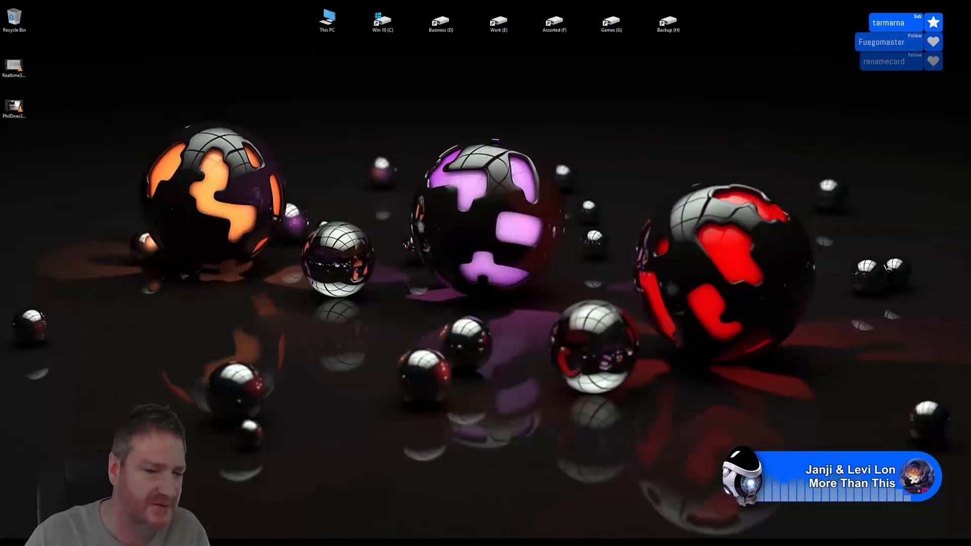
key("alt+Tab")
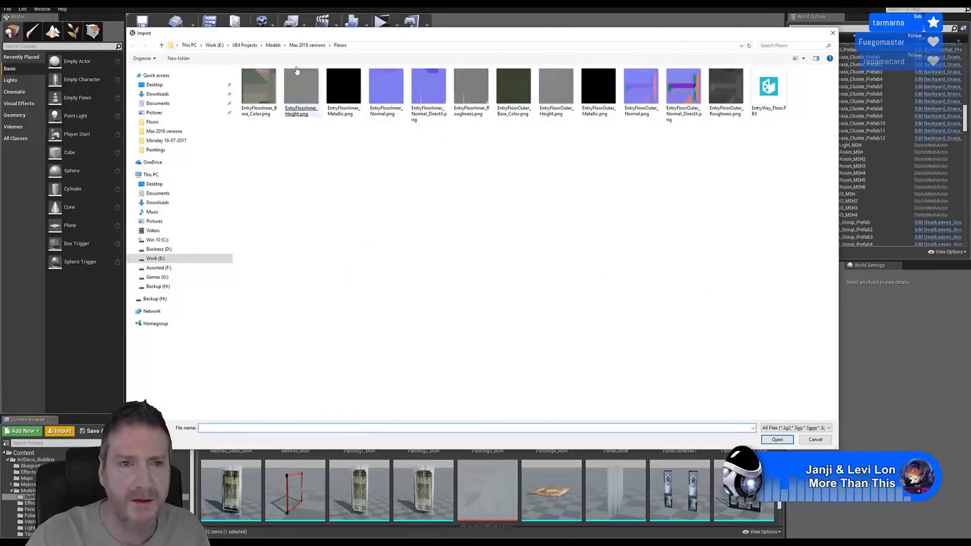
left_click(273, 46)
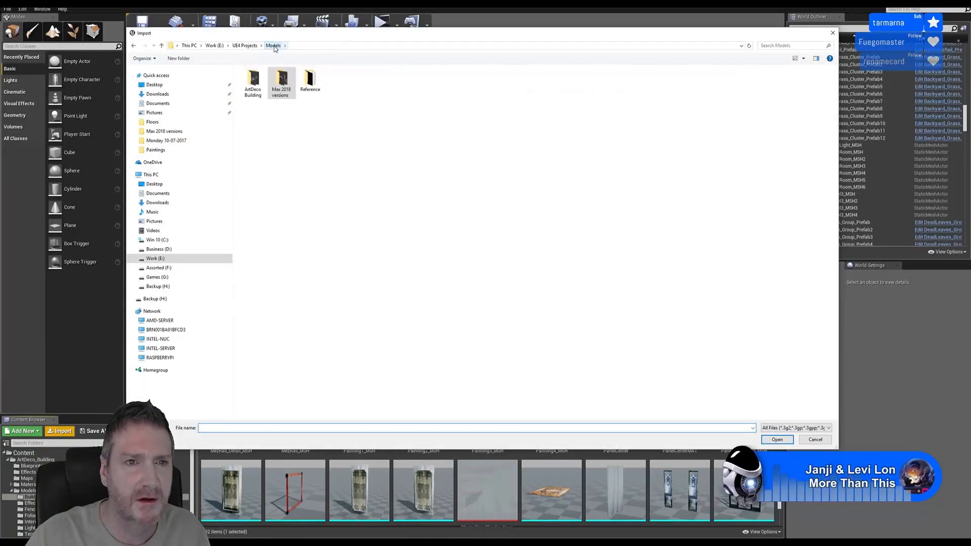
double_click(281, 83)
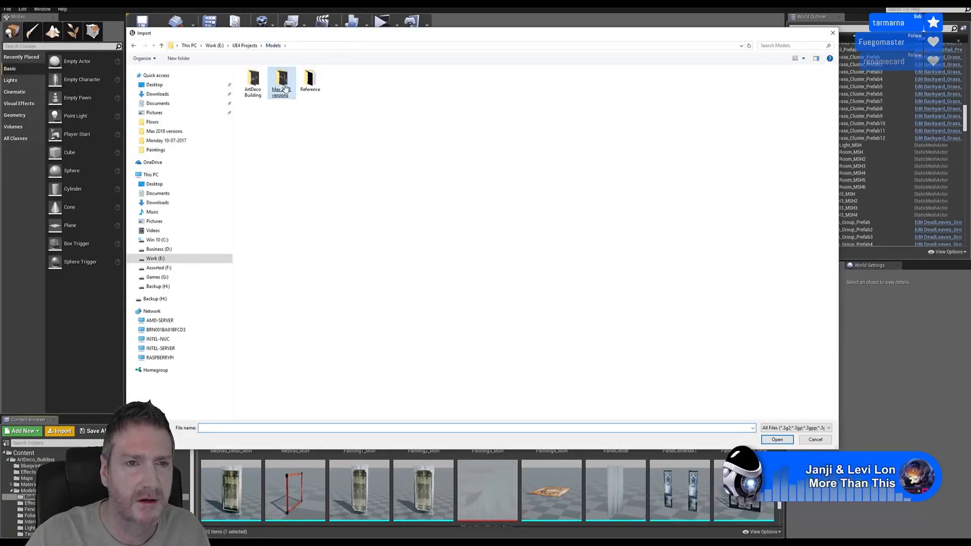
double_click(302, 86)
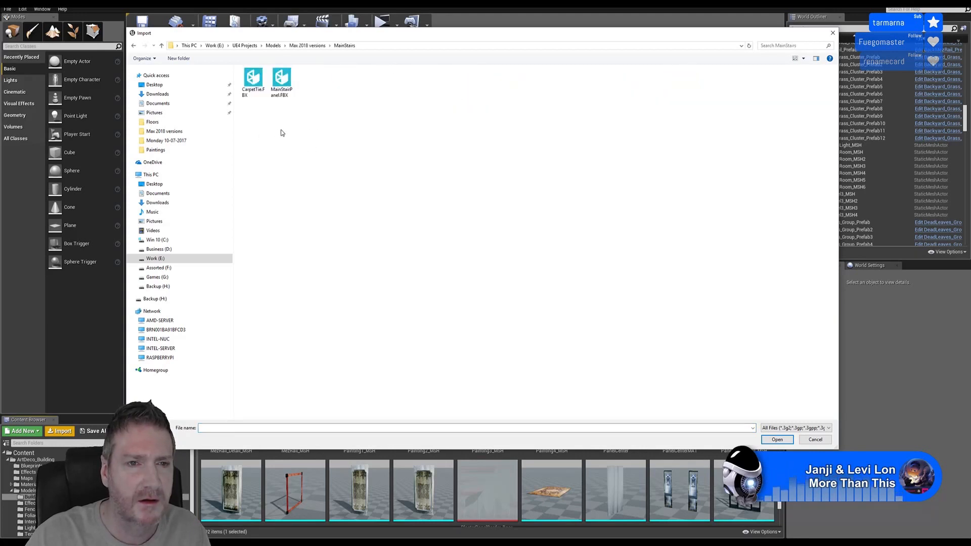
double_click(258, 86)
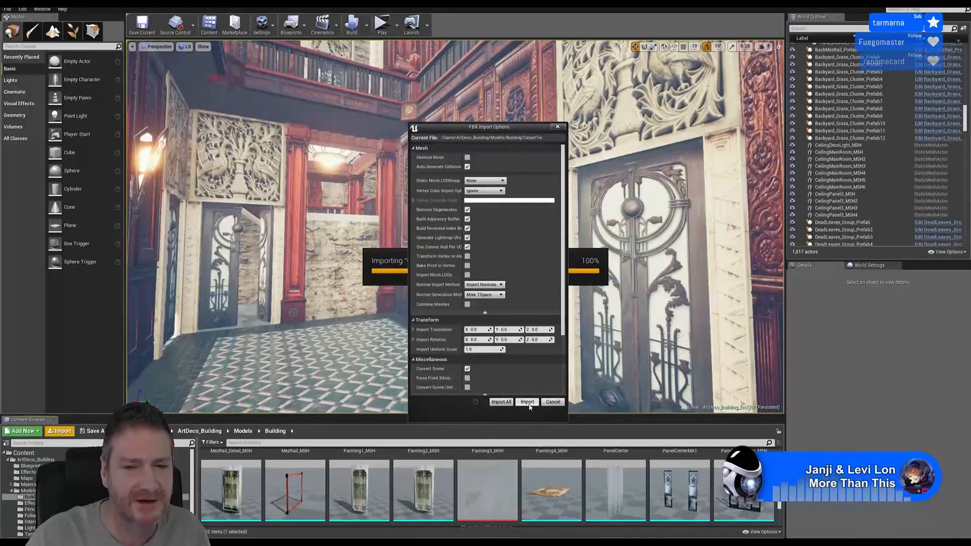
left_click(526, 401)
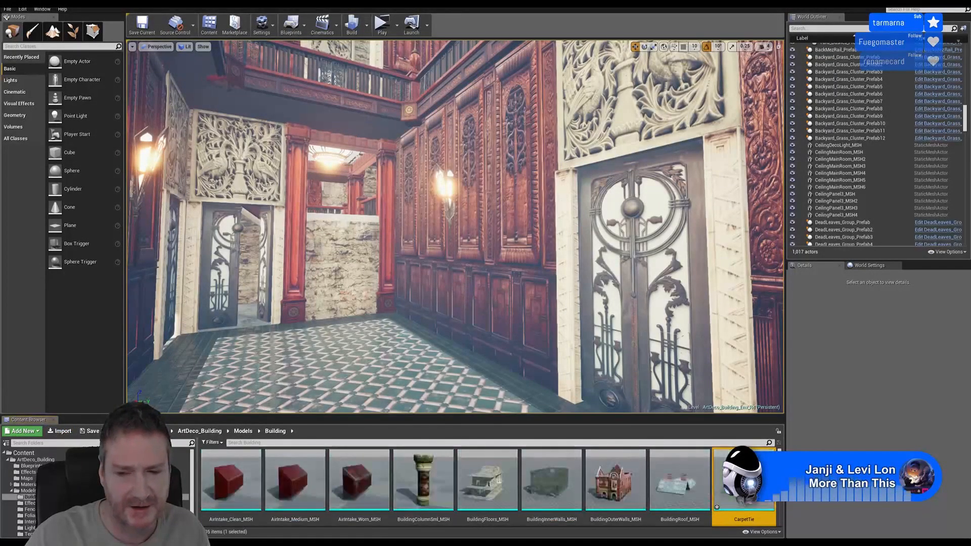
Open the imported carpet tie material Material__6234 and place its texture sample just before the material node's Base Color input.
scroll(396, 506, "down", 2)
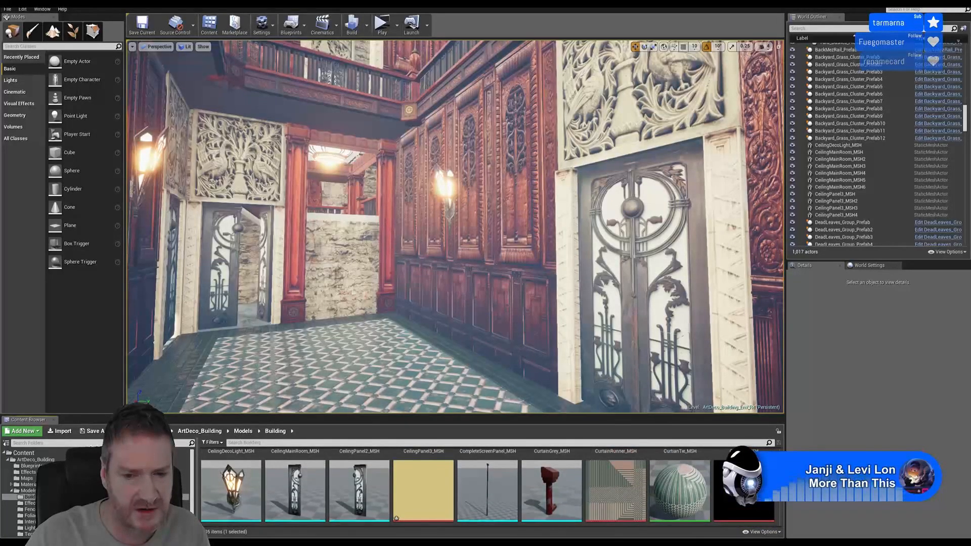
scroll(396, 505, "down", 6)
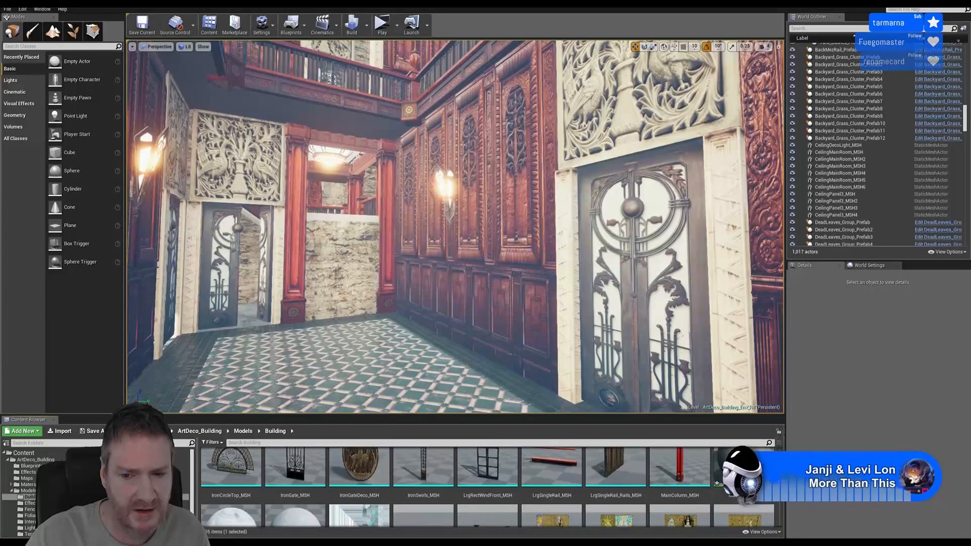
scroll(741, 471, "down", 2)
double_click(741, 472)
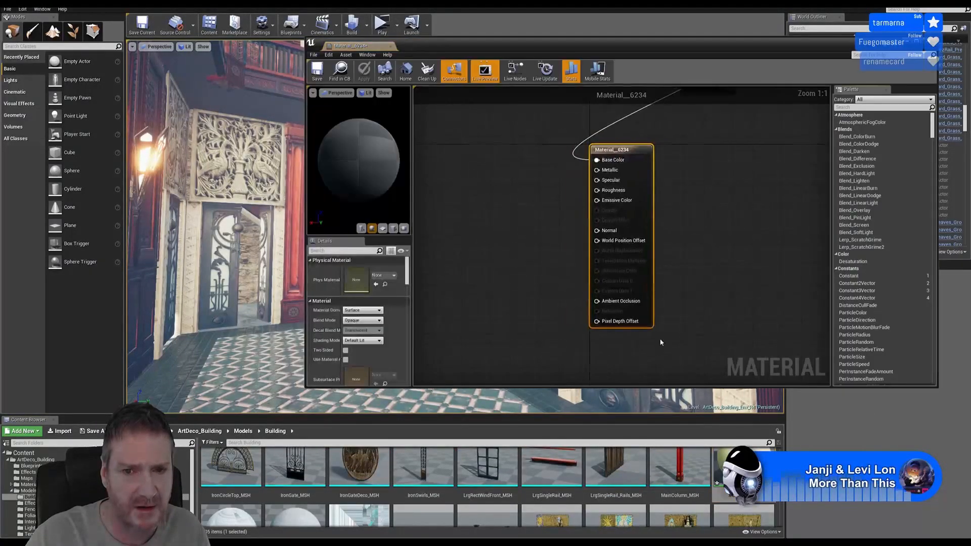
right_click_drag(691, 191, 690, 229)
left_click_drag(689, 232, 667, 304)
right_click_drag(699, 214, 693, 252)
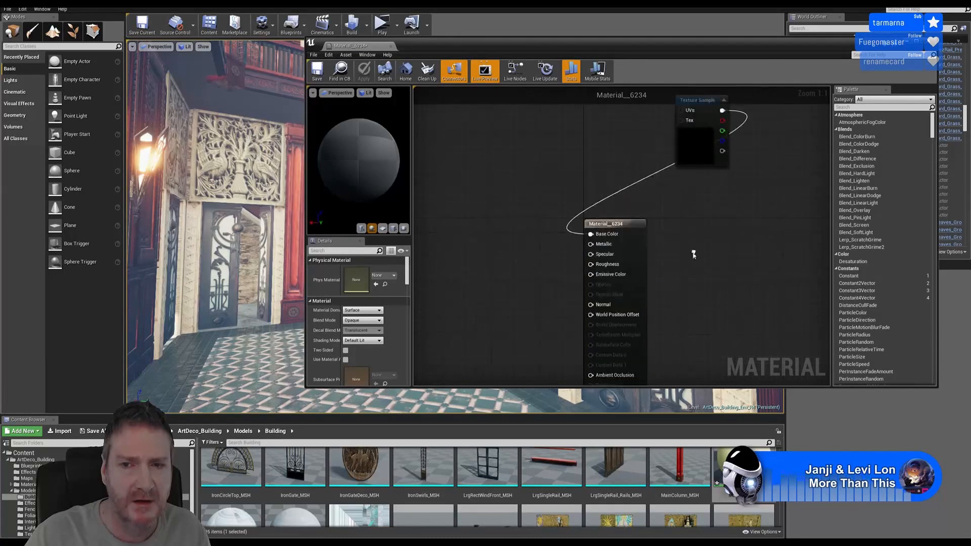
left_click_drag(710, 112, 513, 198)
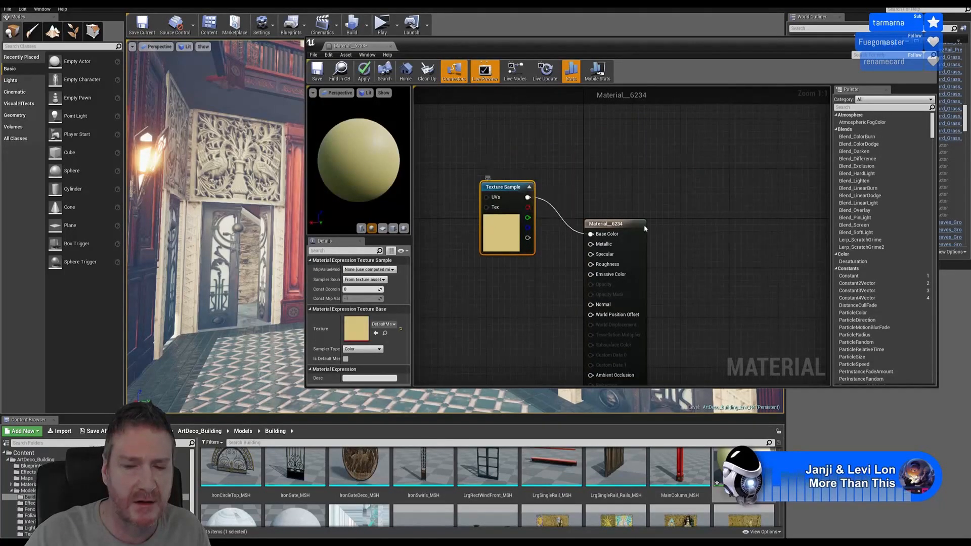
right_click_drag(706, 218, 705, 208)
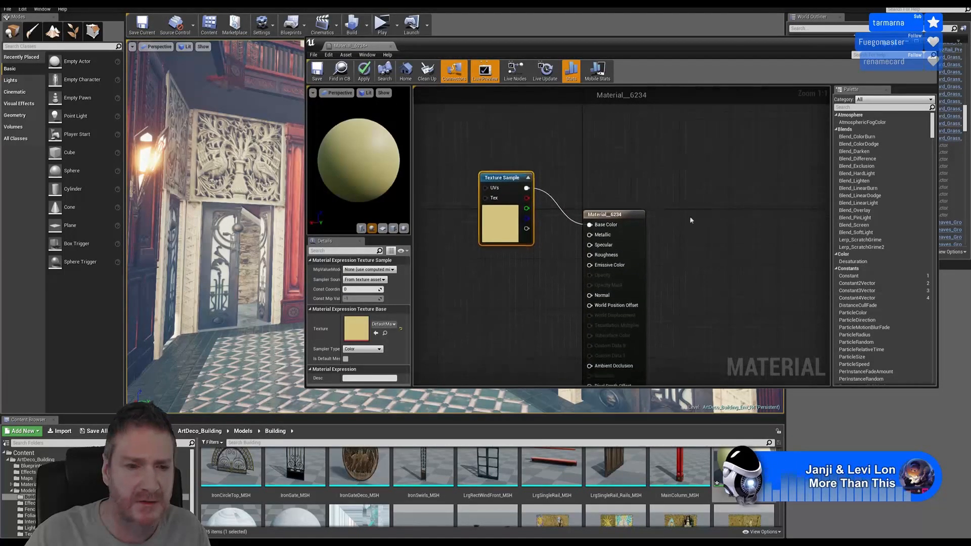
Import DefaultMaterial_Metallic.png, DefaultMaterial_Mixed_AO.png and DefaultMaterial_Roughness.png from the ArtDeco Building/Exports/MainStairway/CarpetTie folder.
left_click(58, 431)
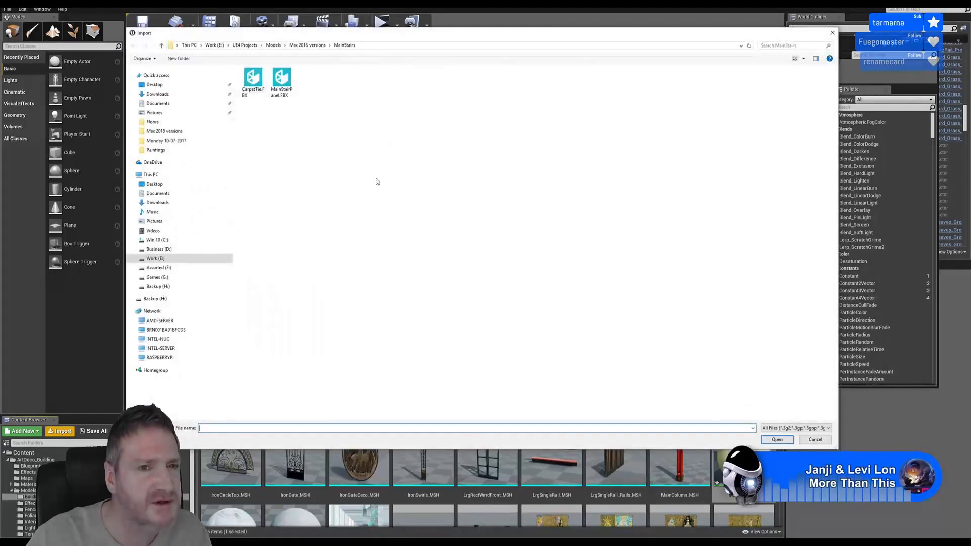
left_click(273, 45)
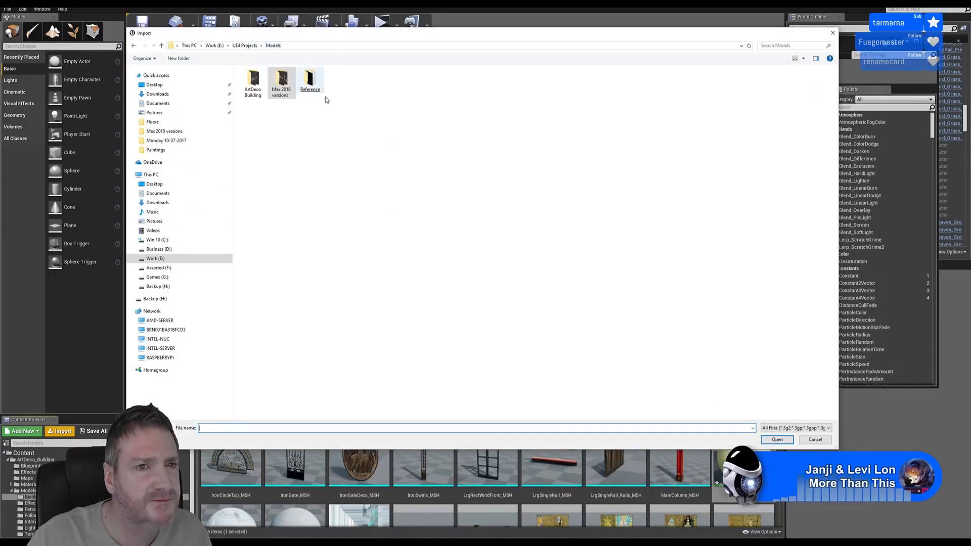
double_click(253, 83)
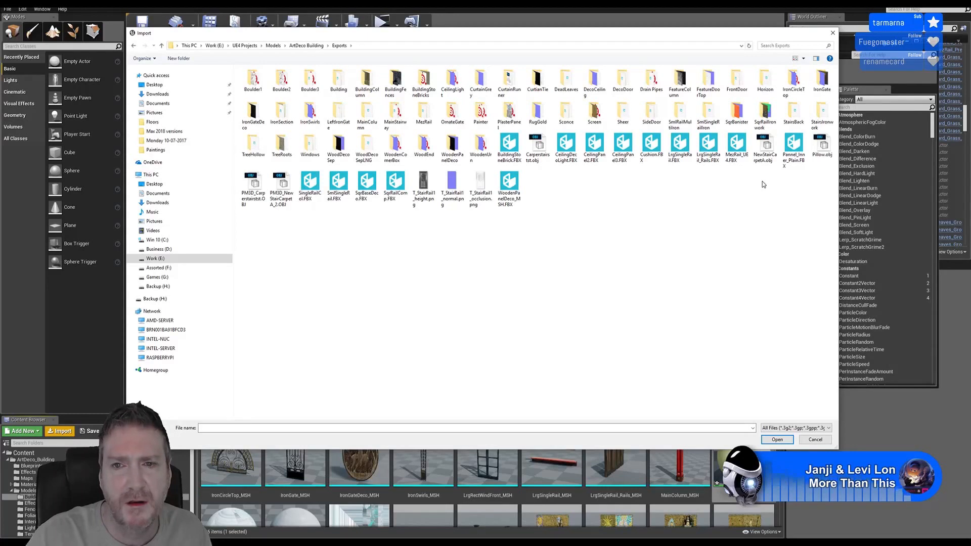
double_click(397, 117)
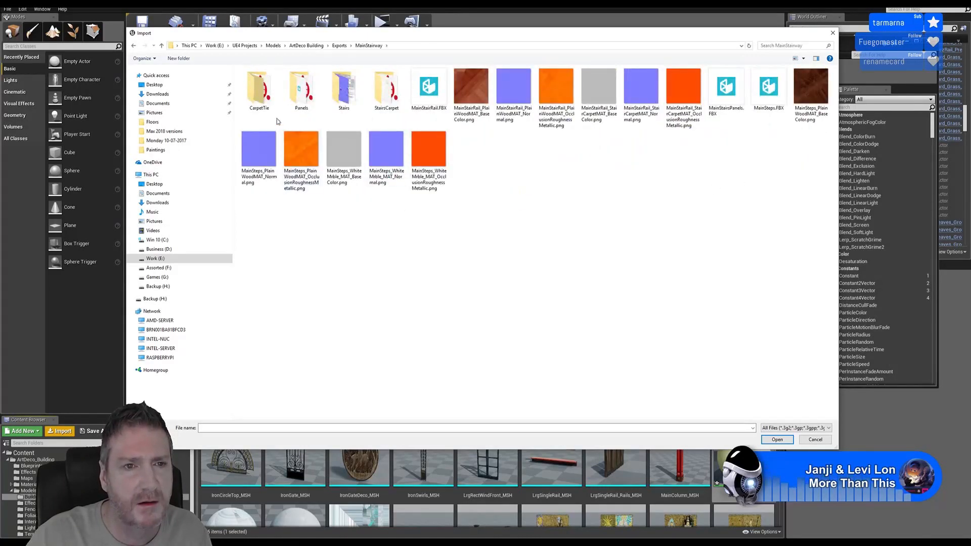
double_click(260, 91)
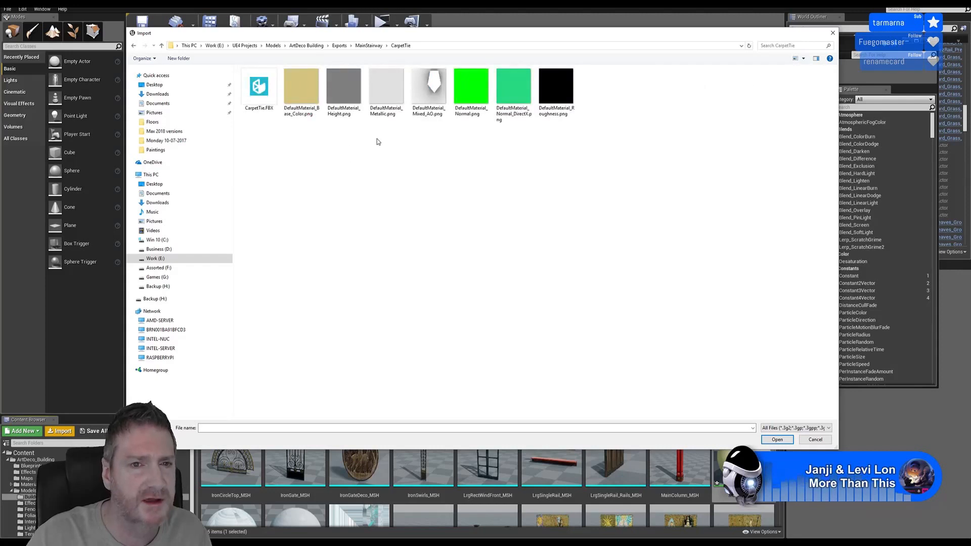
left_click(386, 91)
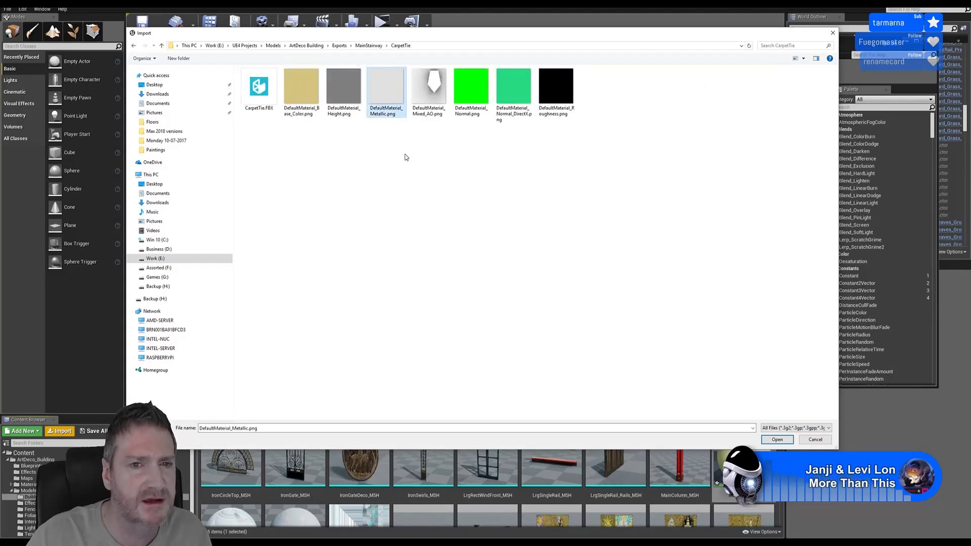
left_click(435, 110, "ctrl")
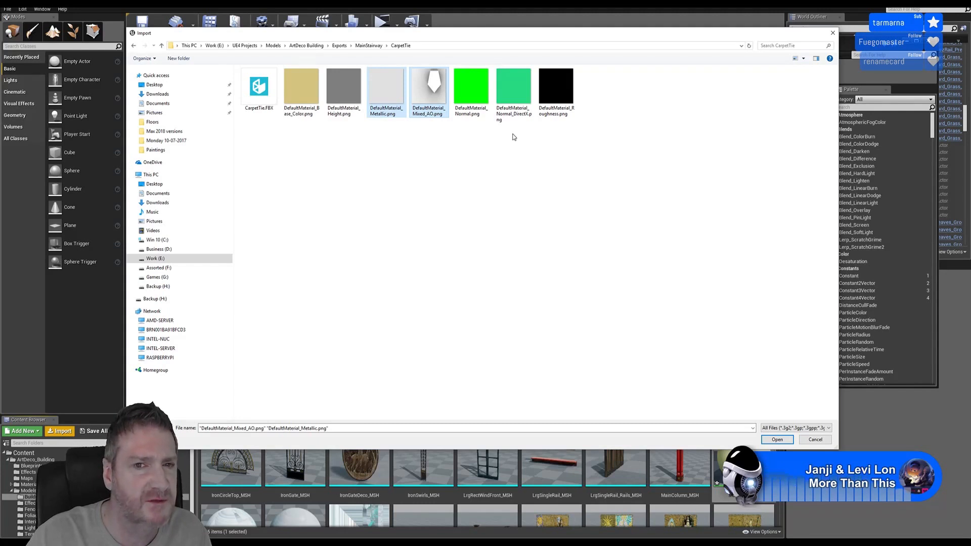
left_click(560, 97, "ctrl")
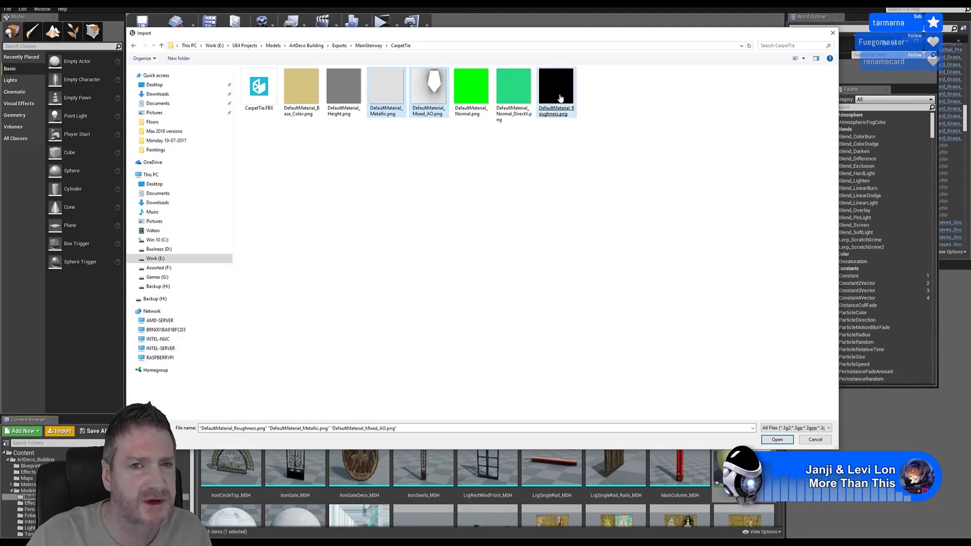
left_click(777, 440)
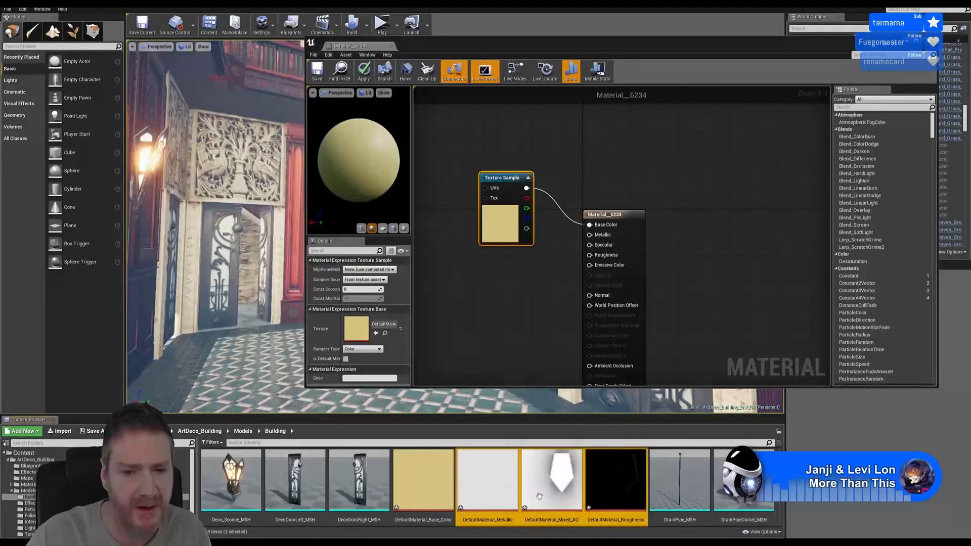
Add the metallic, mixed AO and roughness textures to the material graph and arrange their samples in a column below the base color sample.
left_click_drag(490, 480, 490, 293)
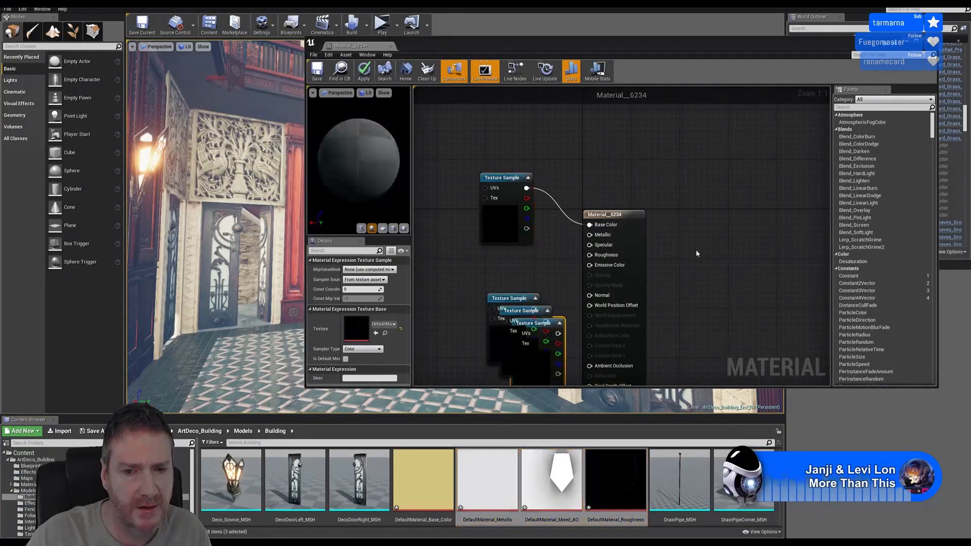
right_click_drag(696, 250, 702, 228)
right_click_drag(689, 269, 698, 232)
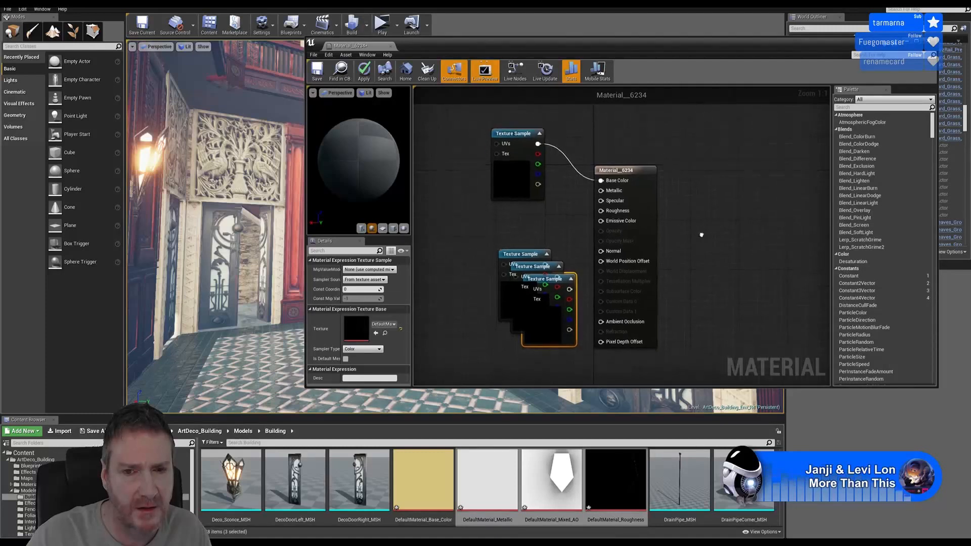
left_click_drag(546, 275, 551, 342)
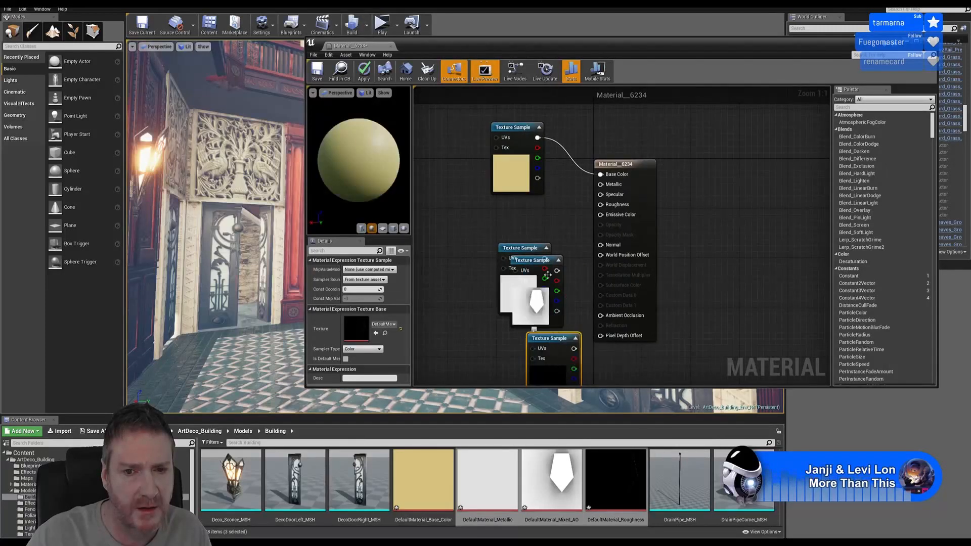
left_click_drag(542, 265, 529, 324)
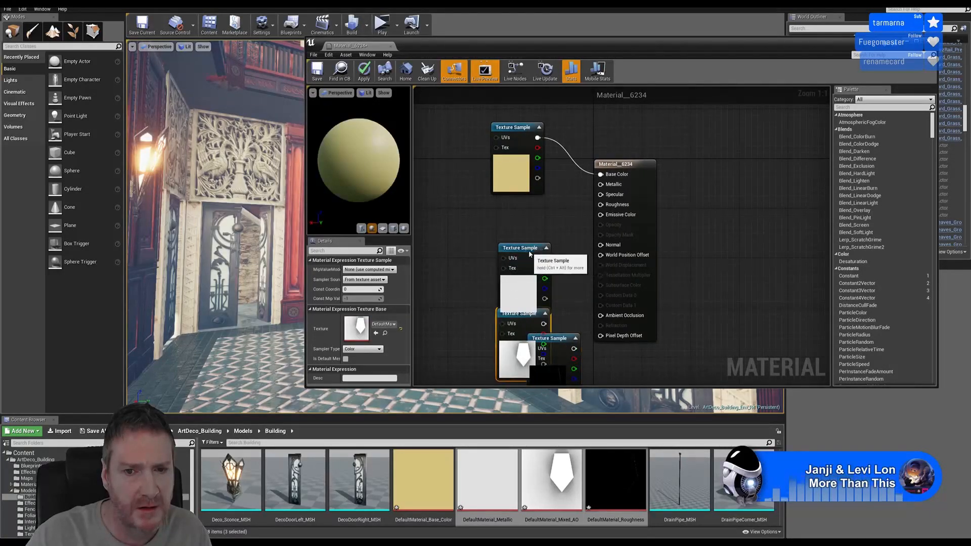
left_click(525, 250)
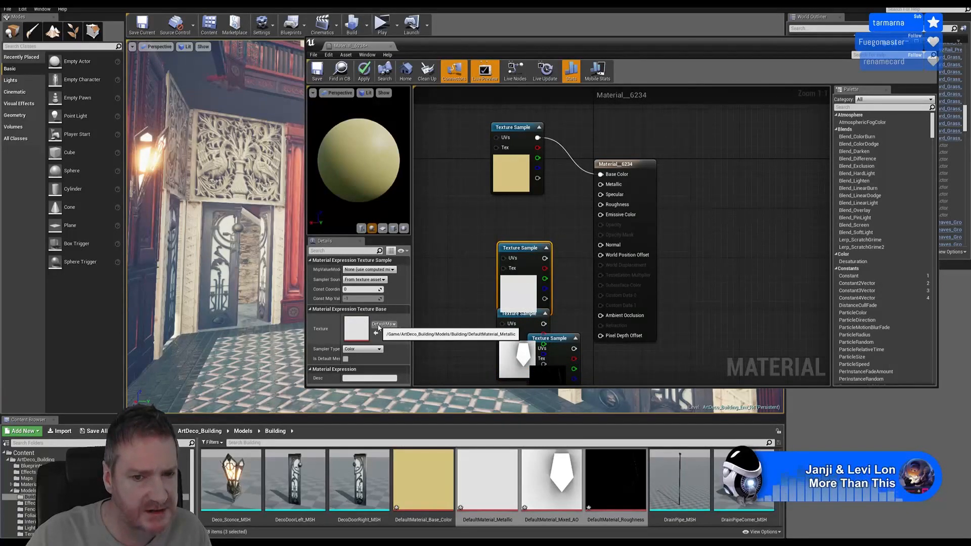
left_click_drag(520, 245, 513, 218)
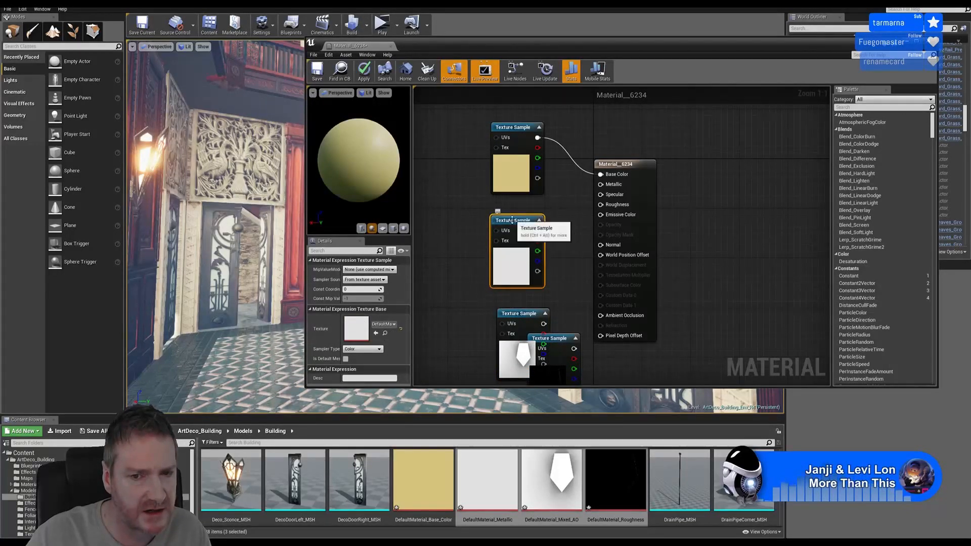
right_click_drag(546, 280, 560, 215)
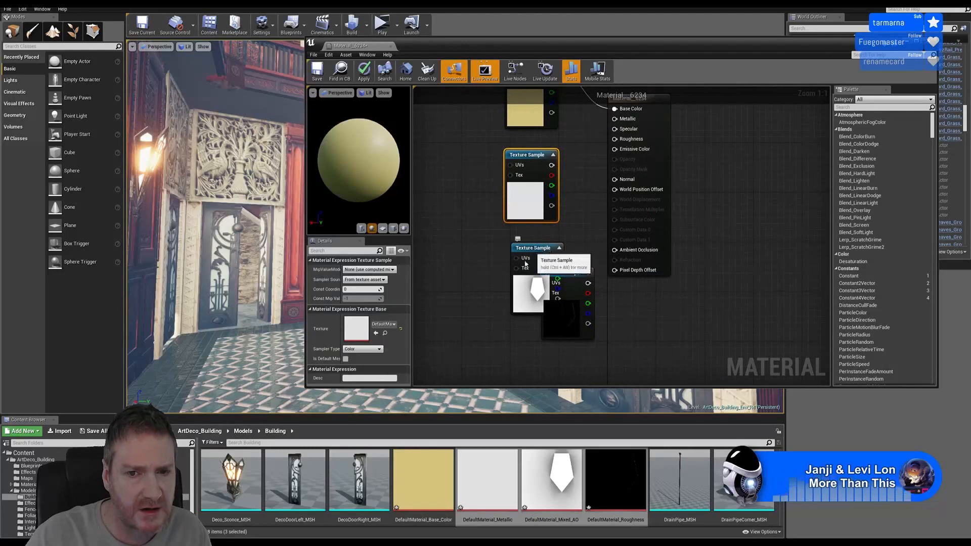
mouse_move(536, 250)
left_mouse_down()
mouse_move(478, 368)
mouse_move(532, 250)
left_mouse_up()
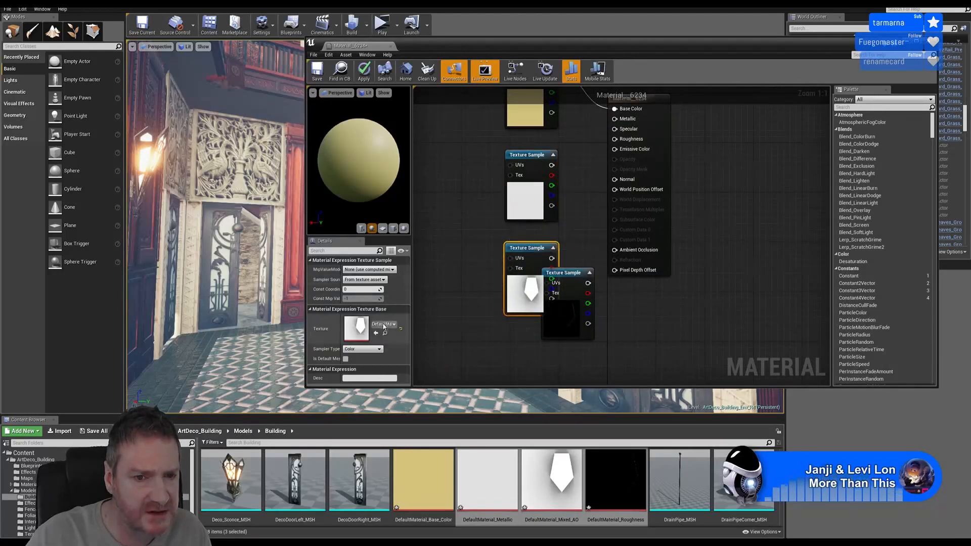
left_click_drag(568, 273, 530, 329)
Connect the metallic sample to Metallic, mixed AO to Ambient Occlusion and roughness to Roughness, and save the material.
left_click_drag(552, 165, 614, 119)
left_click_drag(552, 258, 612, 252)
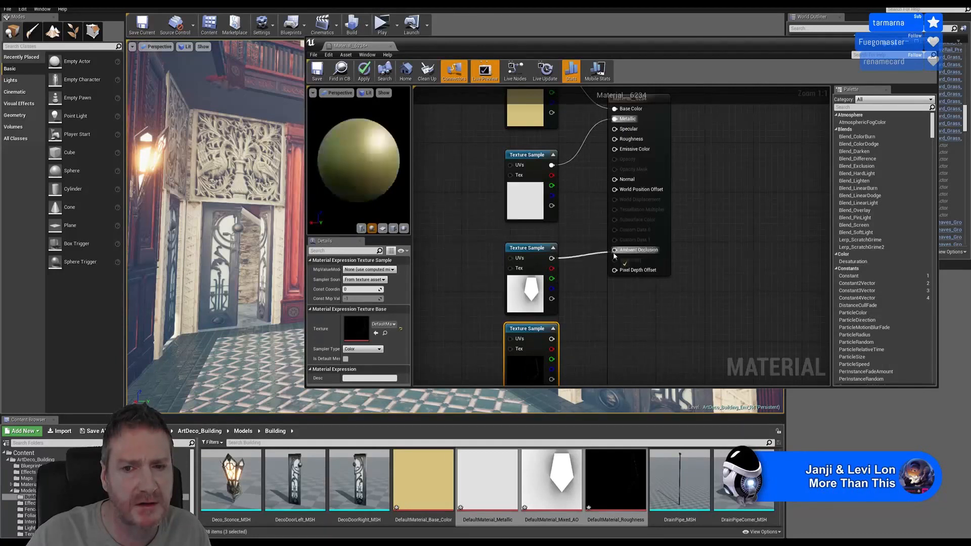
left_click_drag(551, 340, 614, 139)
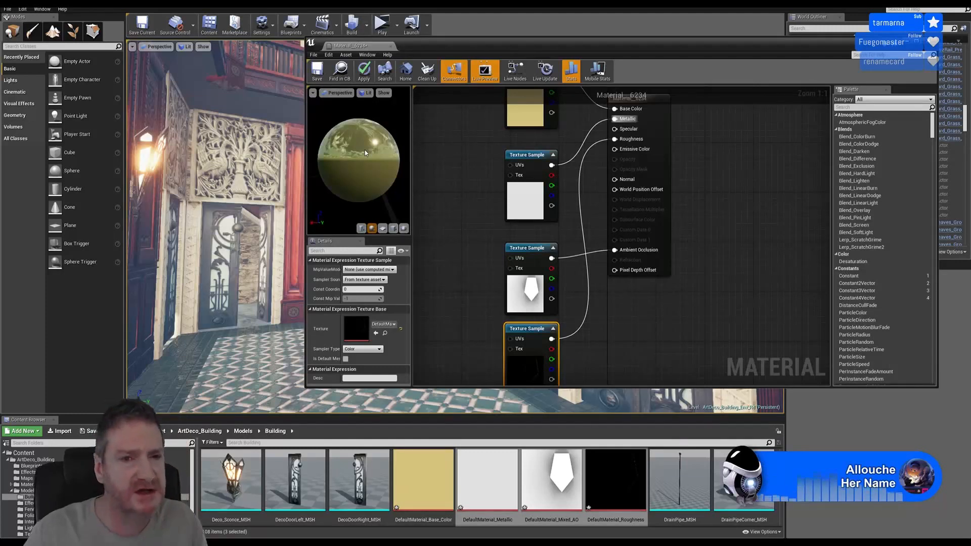
left_click(317, 71)
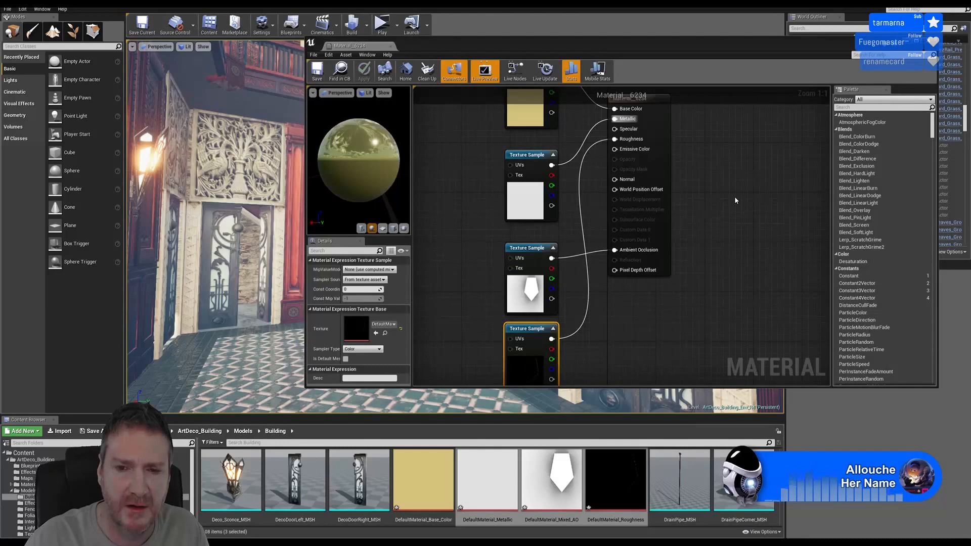
left_click(793, 439)
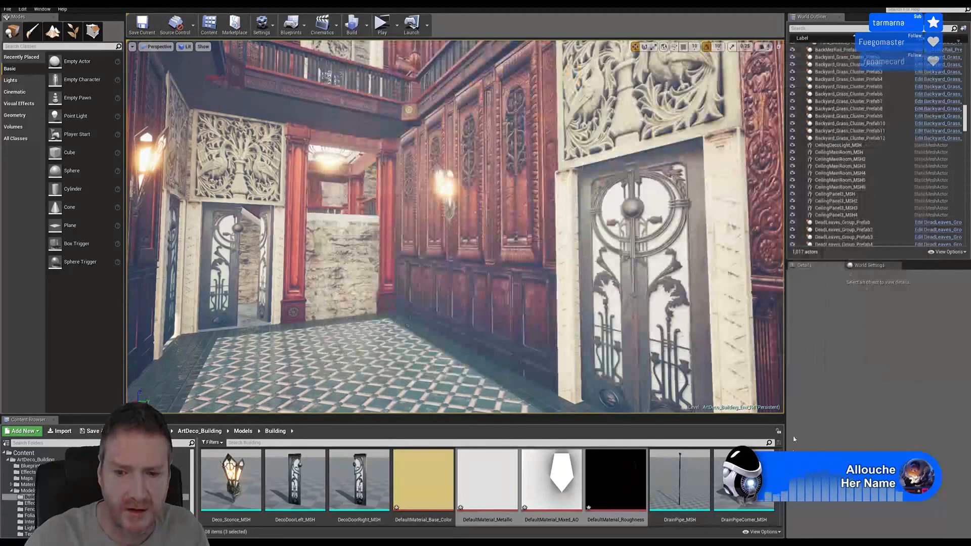
Rename the carpet tie material Material__6234 as CarpetTie_MAT.
left_click_drag(779, 462, 783, 502)
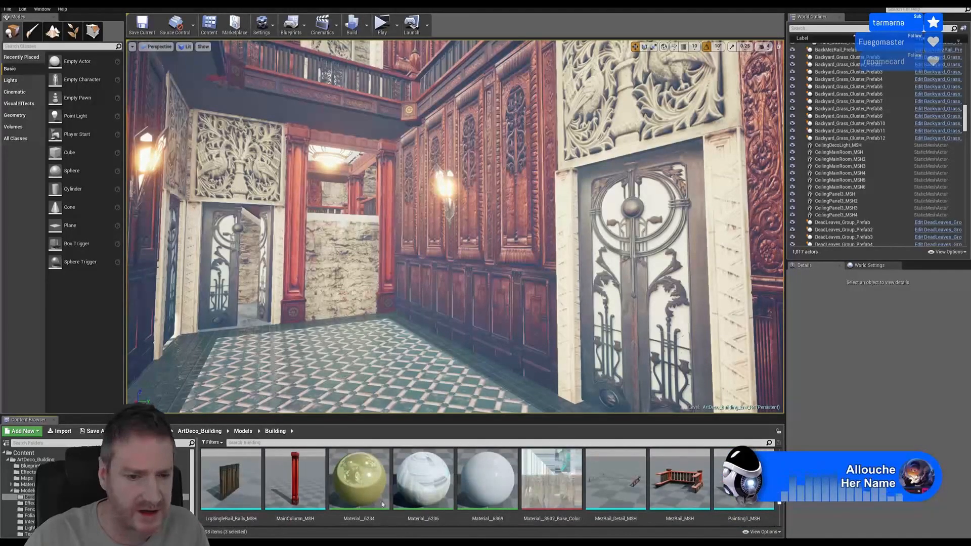
right_click(366, 485)
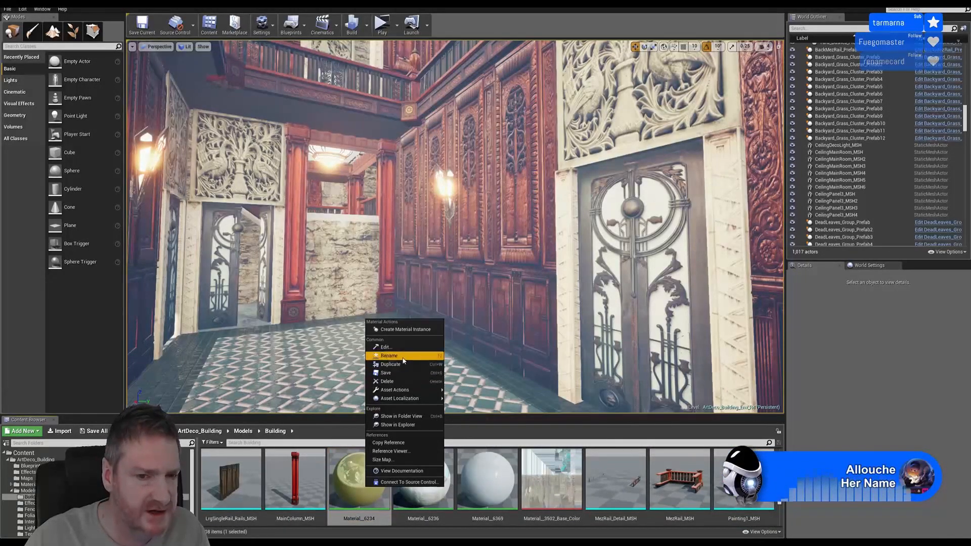
left_click(403, 357)
type("Ca")
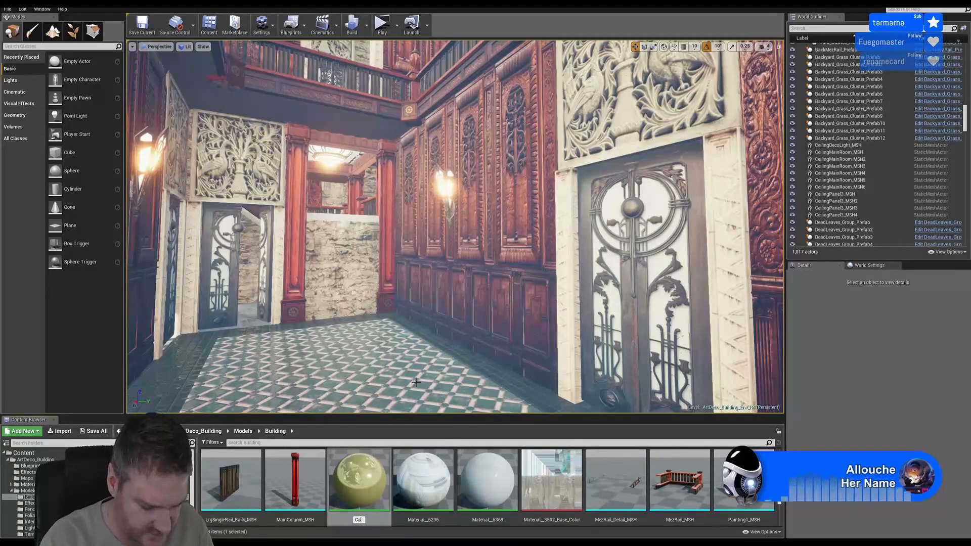
type("rpetTi")
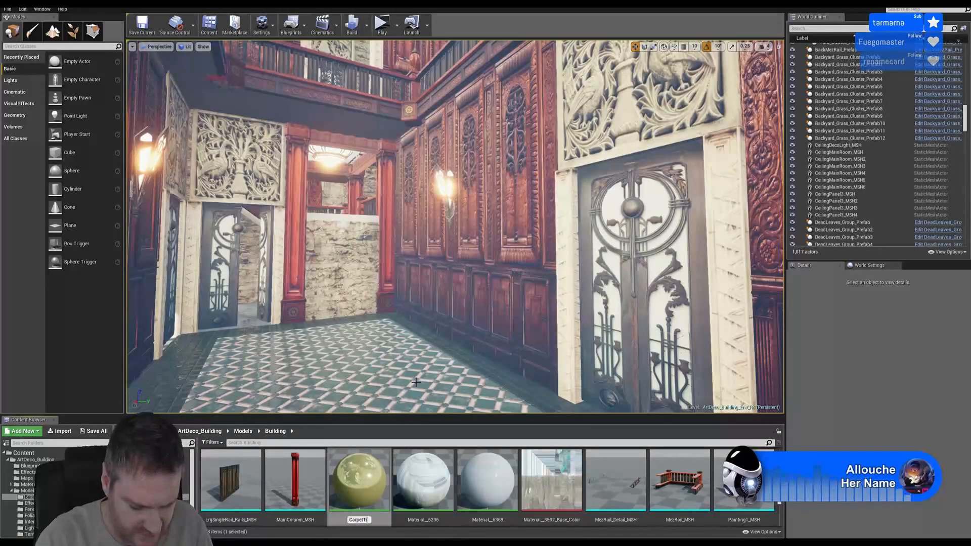
type("e_MAT")
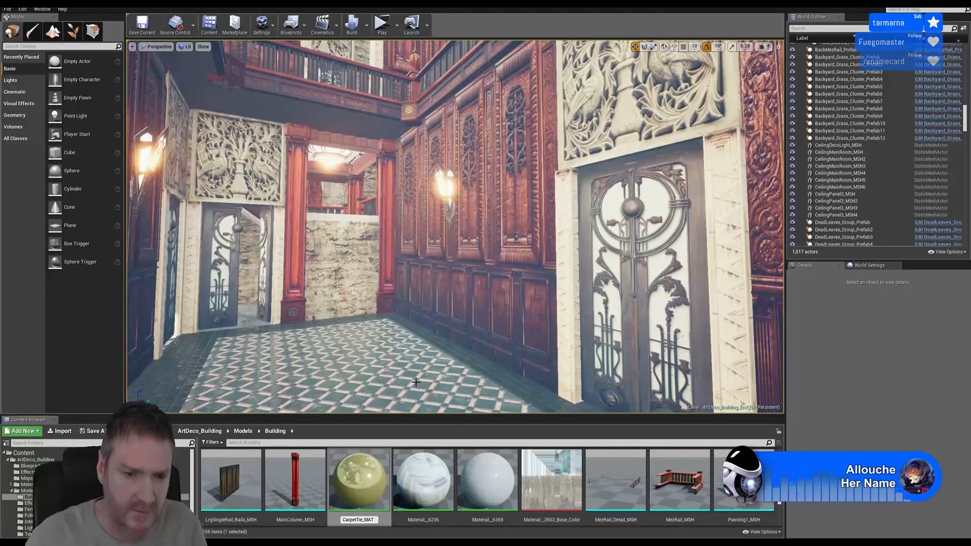
key("Return")
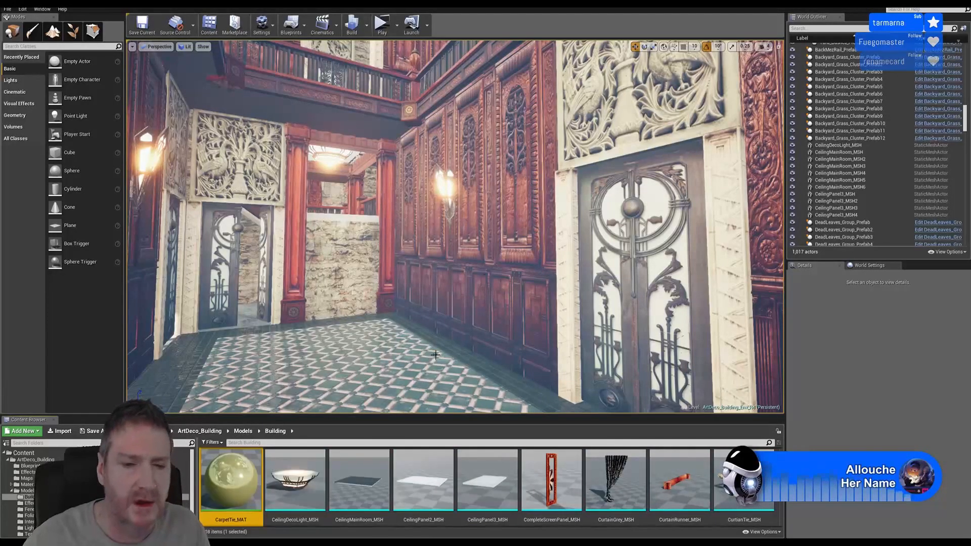
Import MainStairPanel.FBX from the Models/Max 2018 versions/MainStairs folder with the default FBX options.
left_click(62, 435)
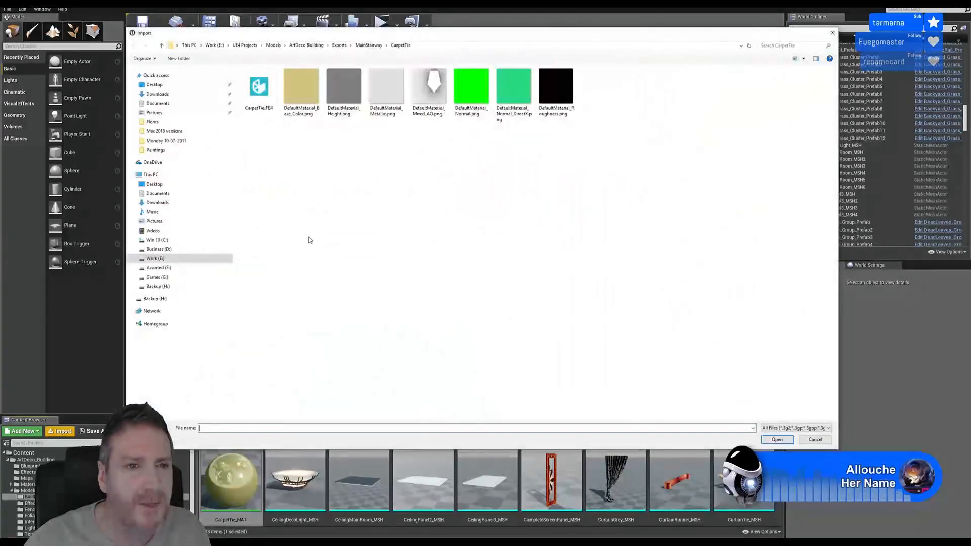
left_click(245, 45)
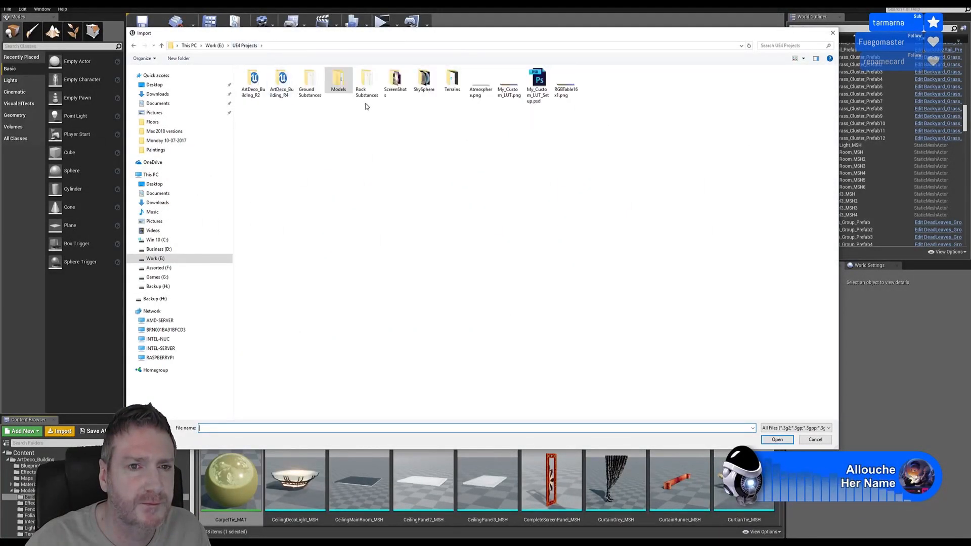
double_click(338, 81)
double_click(281, 81)
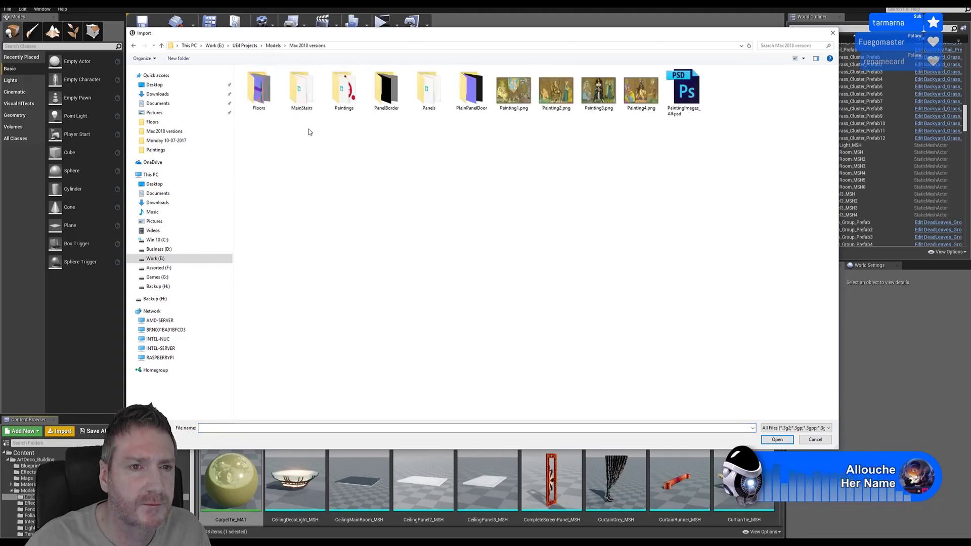
double_click(300, 91)
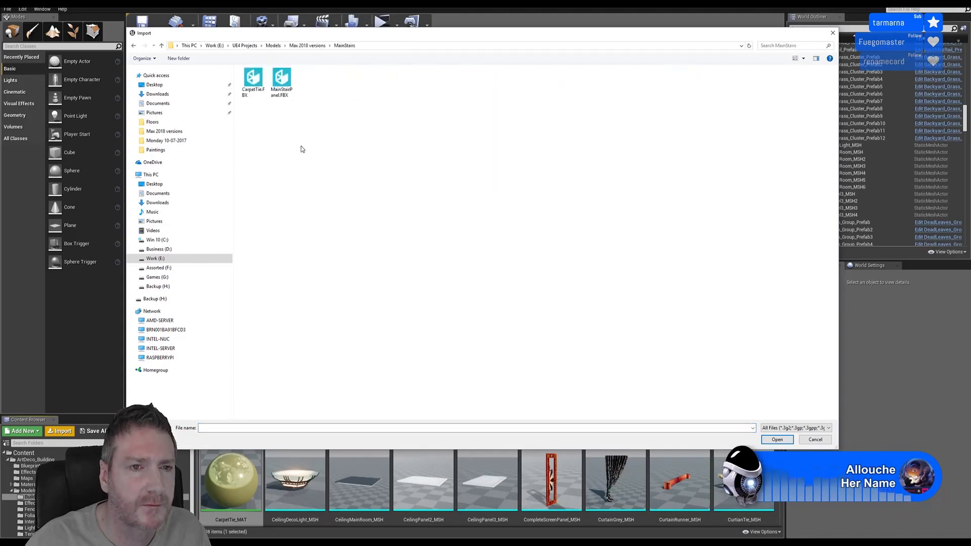
double_click(280, 80)
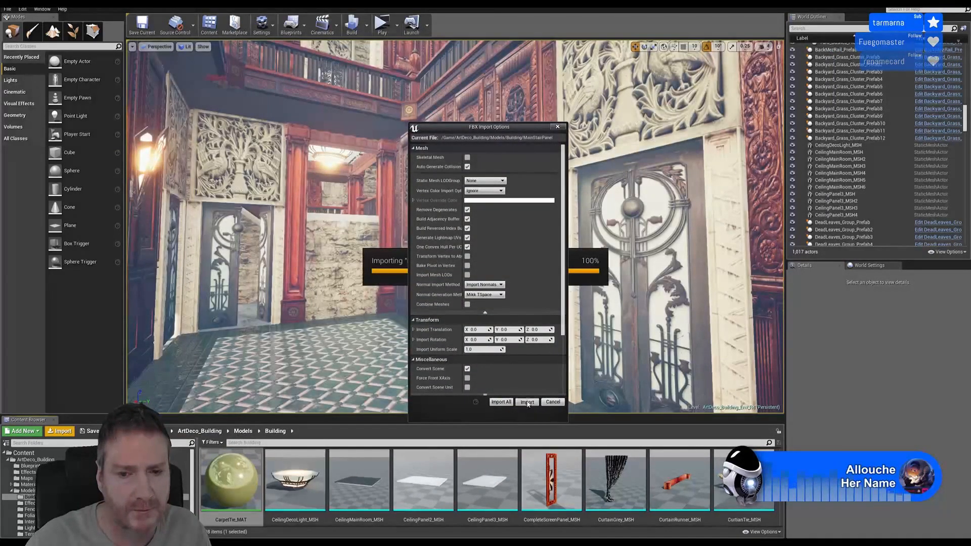
left_click(527, 402)
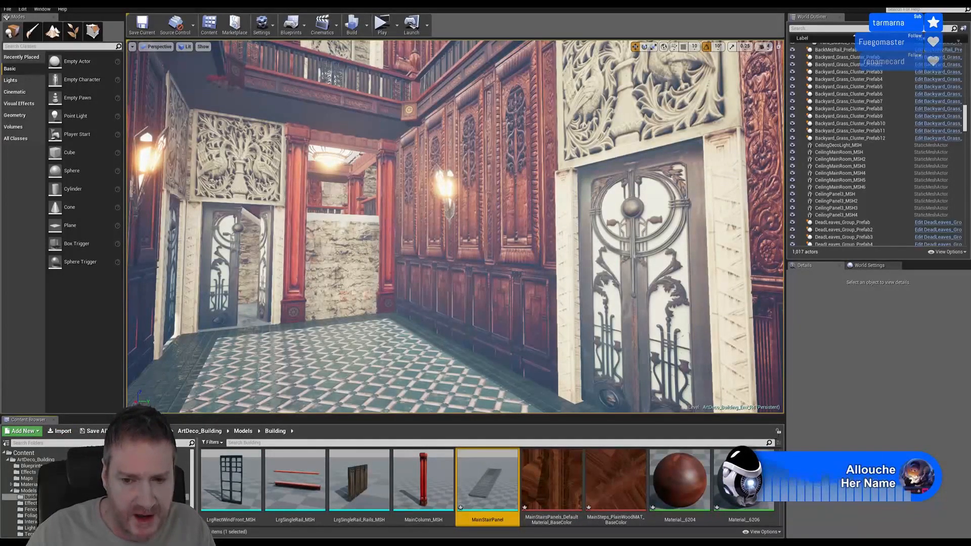
Open the imported wood material Material__6204 and place its texture sample just before the material node's Base Color input.
double_click(685, 488)
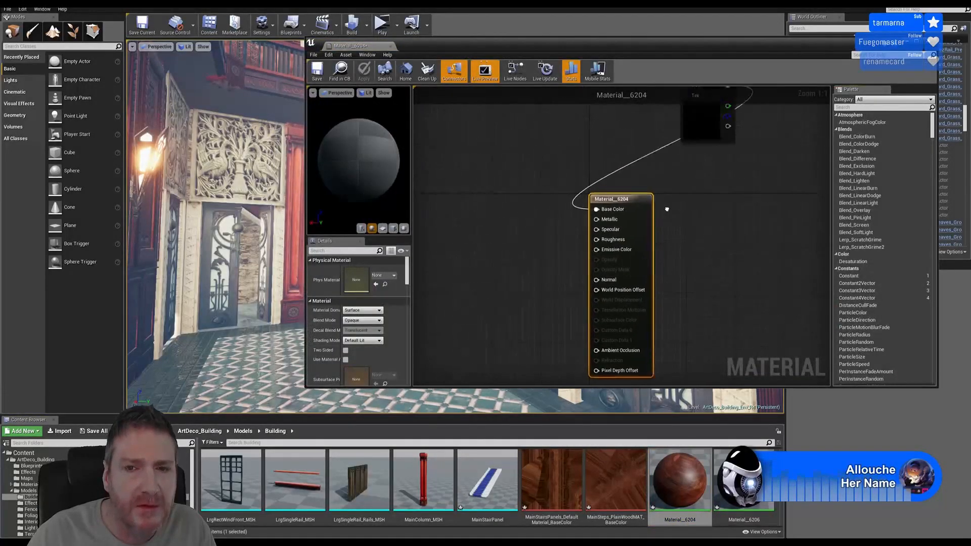
right_click_drag(666, 209, 640, 249)
left_click_drag(686, 121, 485, 206)
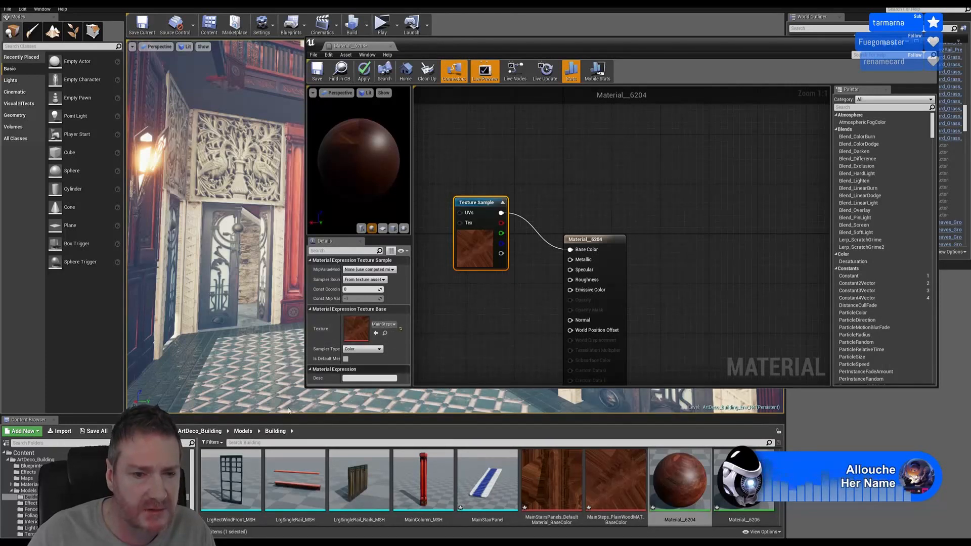
Import MainSteps_PlainWoodMAT_Normal.png and MainSteps_PlainWoodMAT_OcclusionRoughnessMetallic.png from the ArtDeco Building/Exports/MainStairway folder.
left_click(64, 431)
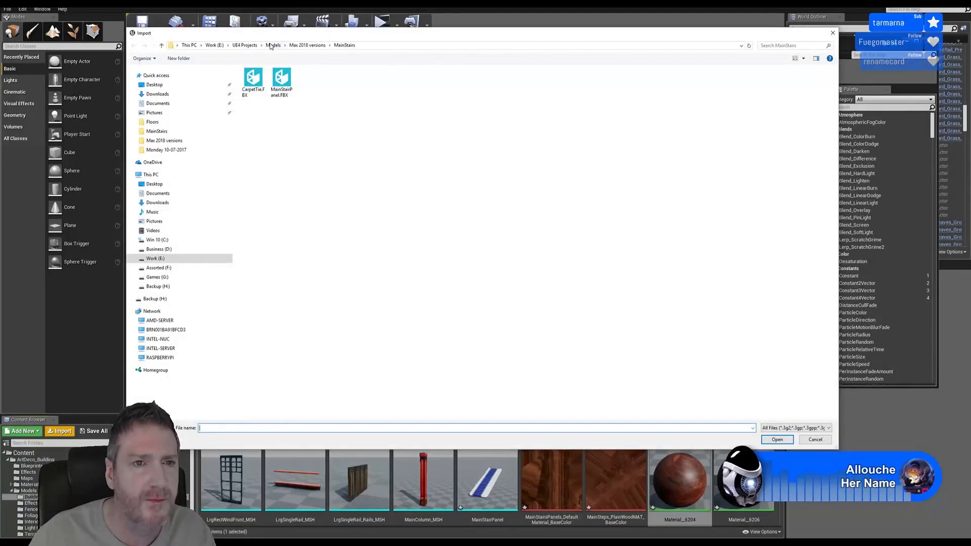
left_click(273, 46)
double_click(244, 87)
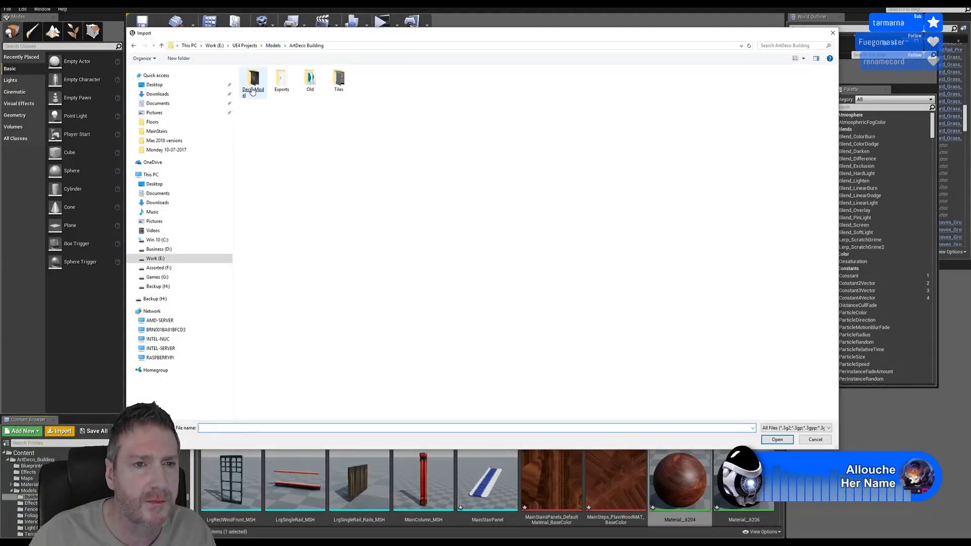
double_click(288, 96)
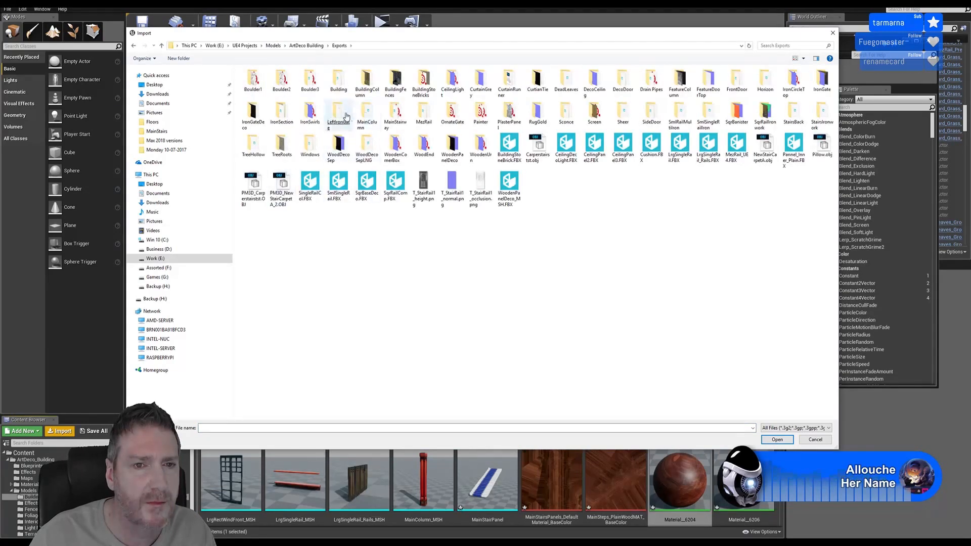
double_click(395, 112)
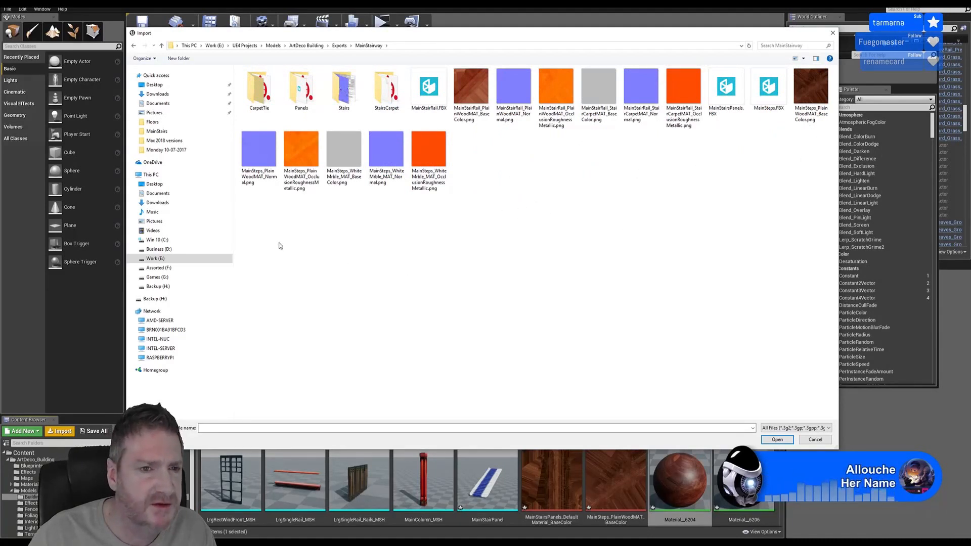
left_click(258, 154)
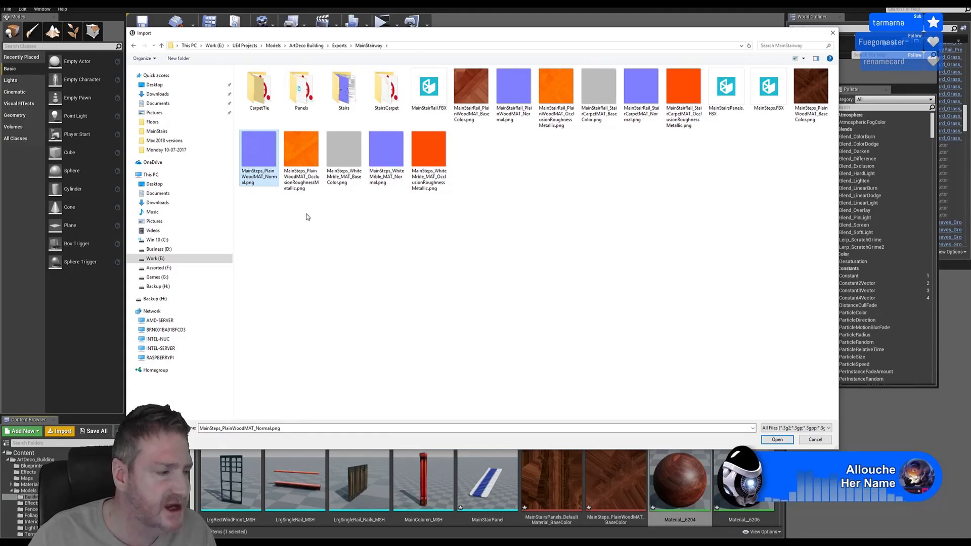
left_click(301, 187, "ctrl")
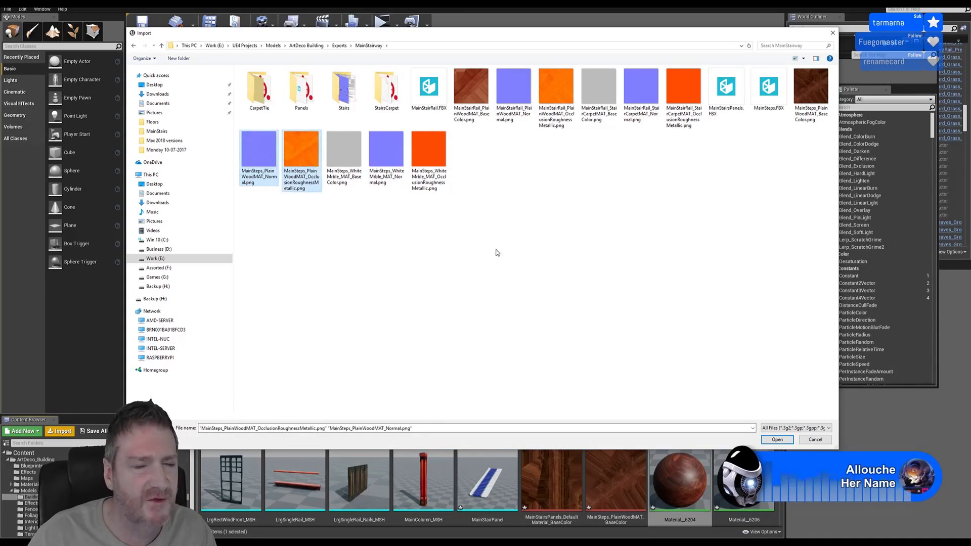
left_click(779, 440)
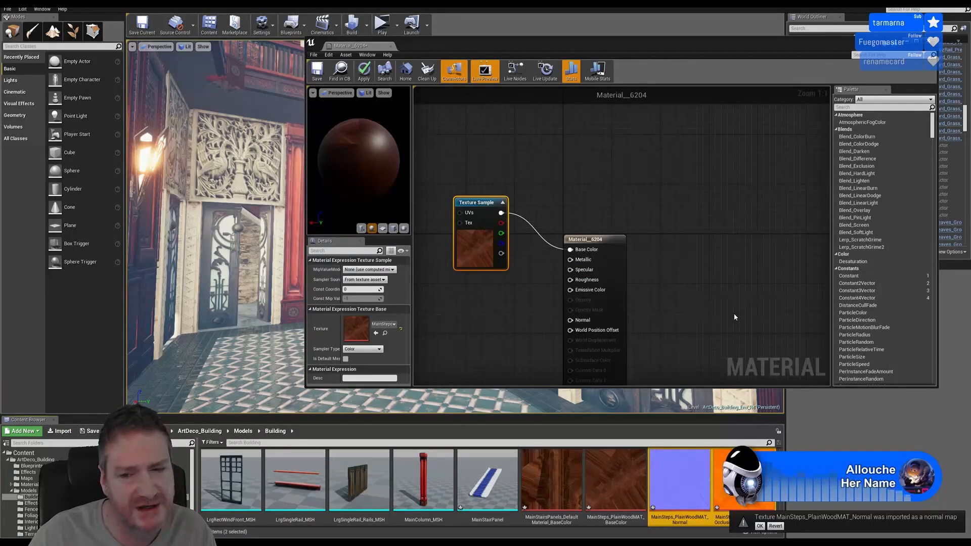
Add the imported wood normal and OcclusionRoughnessMetallic textures to the material graph and stack their samples below the base color sample.
left_click_drag(679, 481, 508, 320)
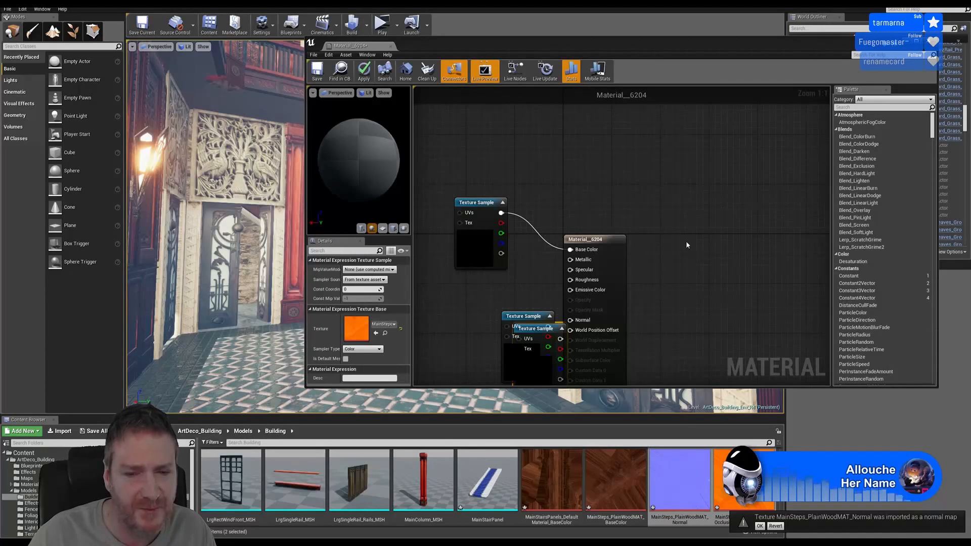
right_click_drag(686, 241, 692, 180)
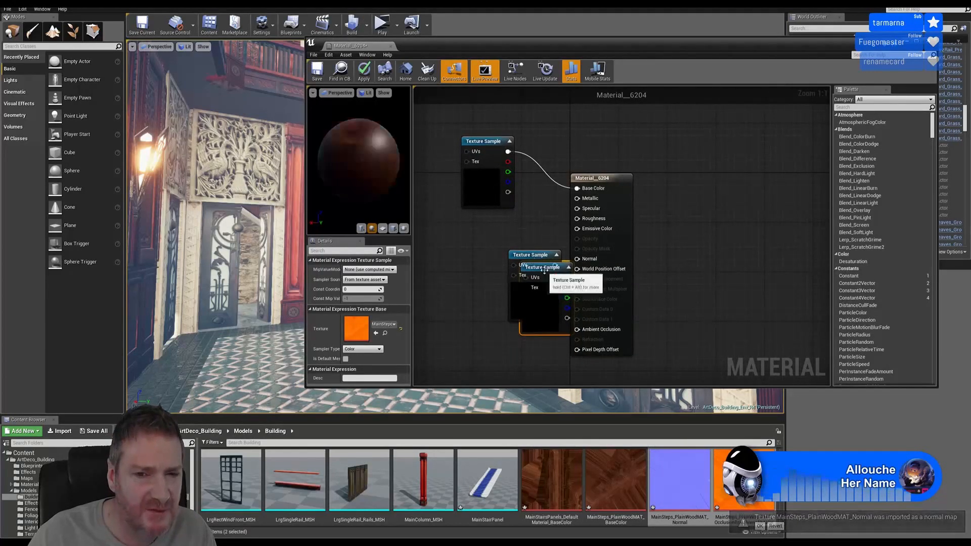
left_click_drag(531, 255, 490, 239)
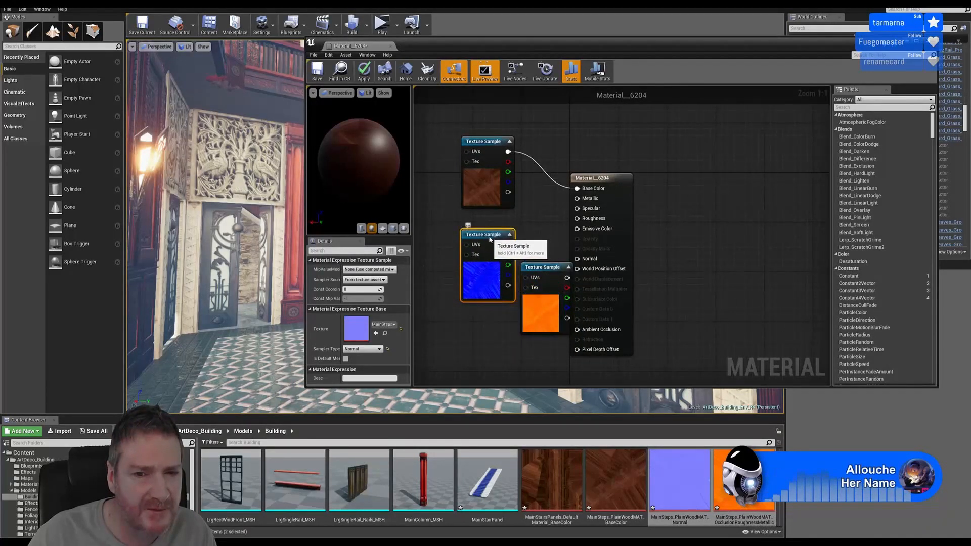
left_click_drag(539, 267, 481, 328)
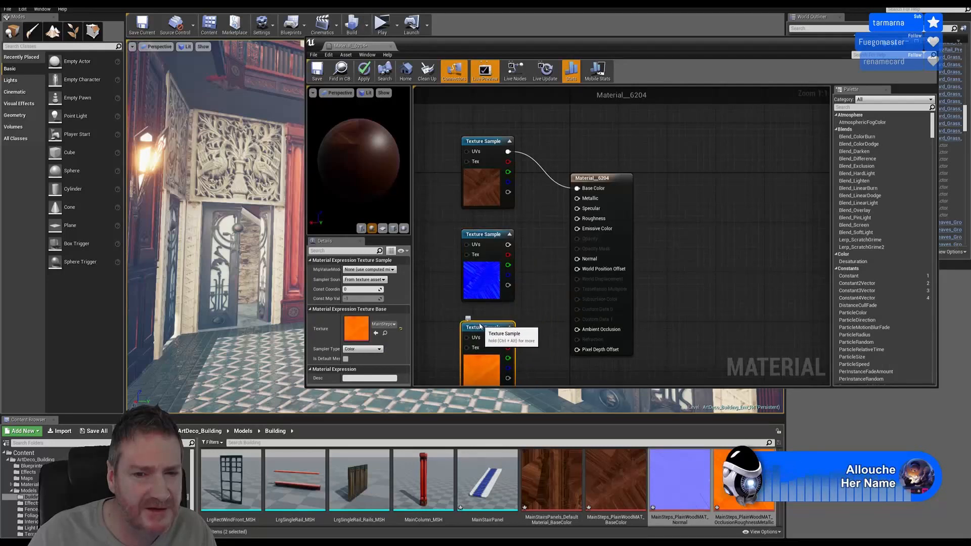
Connect the normal map sample's RGB output to the Metallic input, then save and close the wood material.
right_click_drag(526, 251, 533, 228)
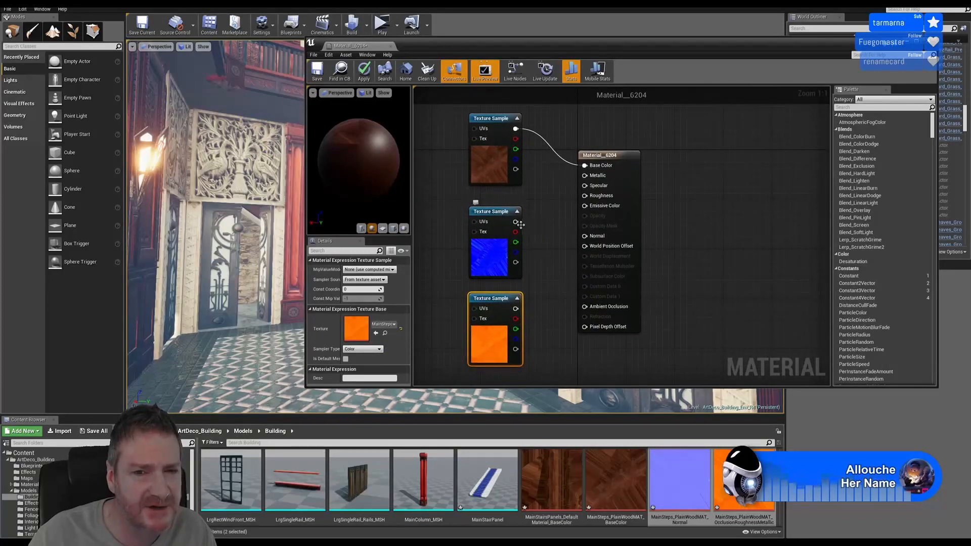
left_click_drag(520, 224, 585, 176)
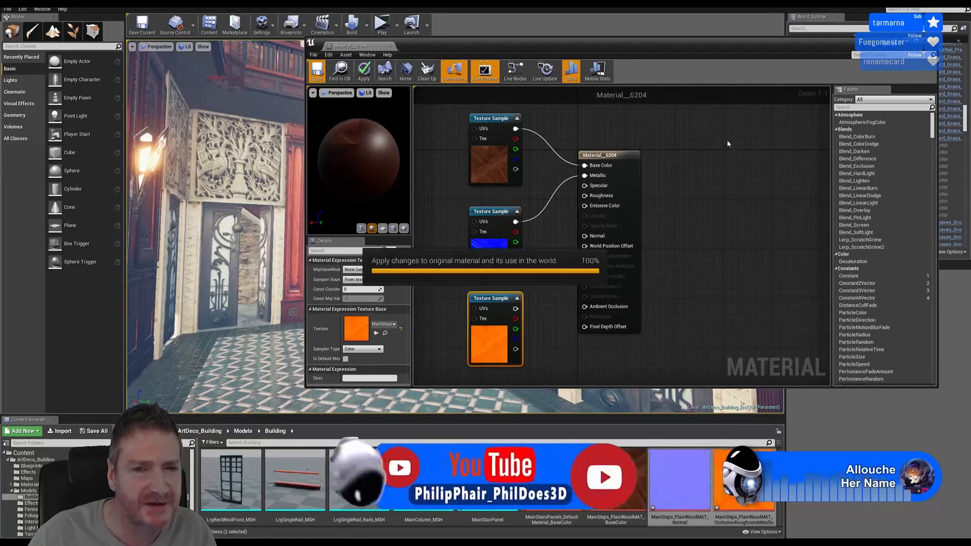
key("ctrl+s")
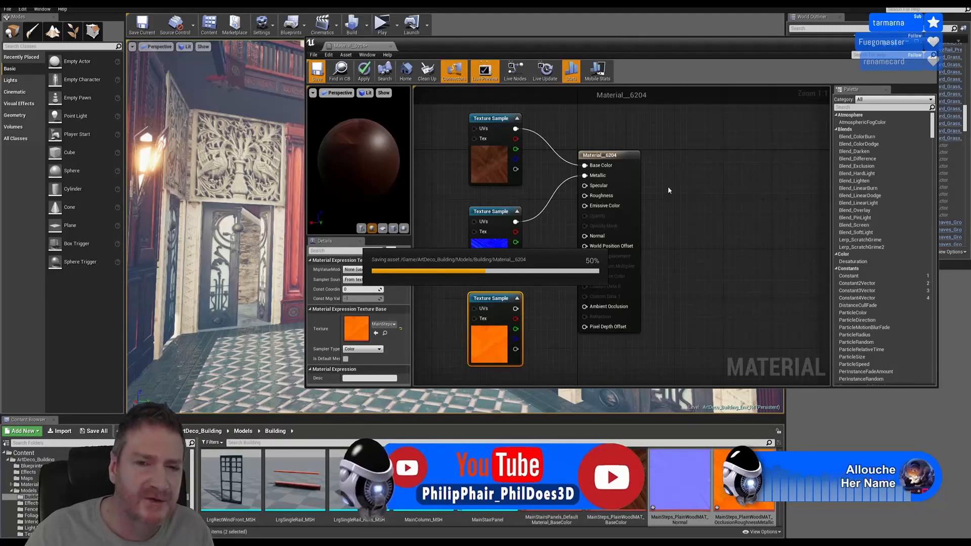
left_click(927, 41)
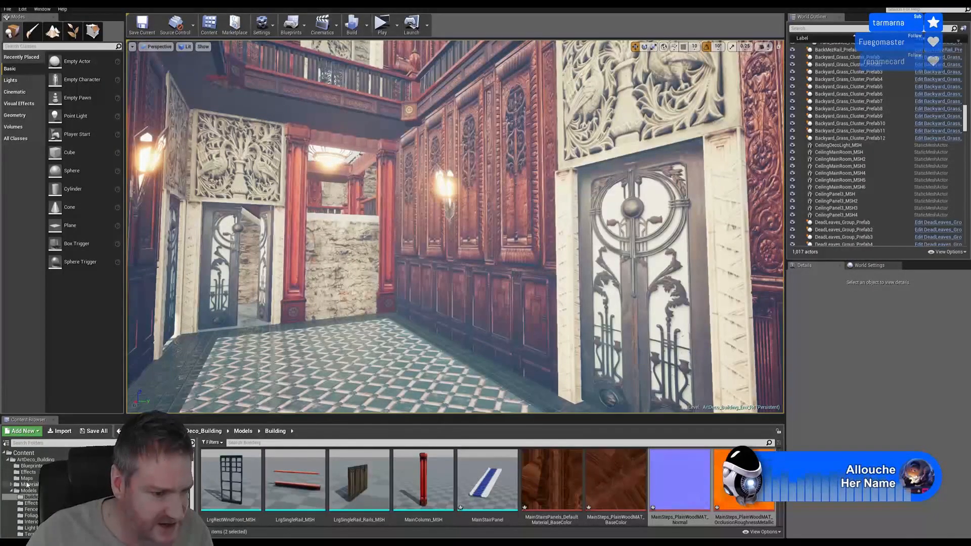
Open the Materials/Building folder and examine how the texture samples are wired in DrainPipeCorner_MAT.
left_click(11, 485)
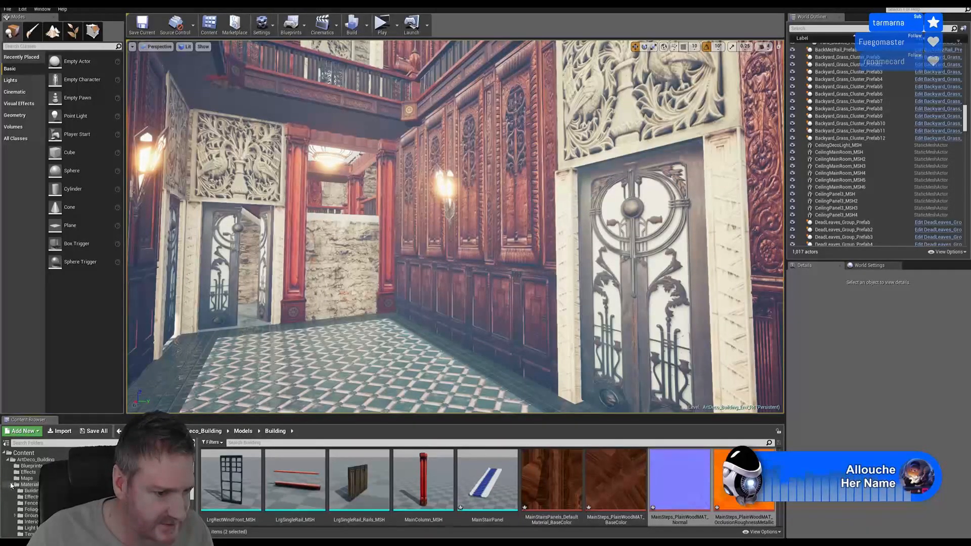
left_click(32, 490)
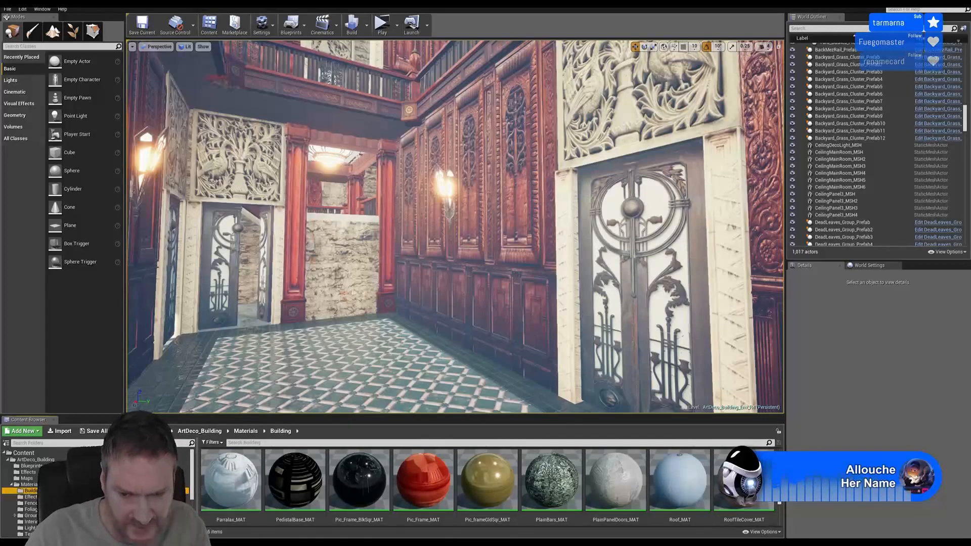
scroll(488, 486, "up", 5)
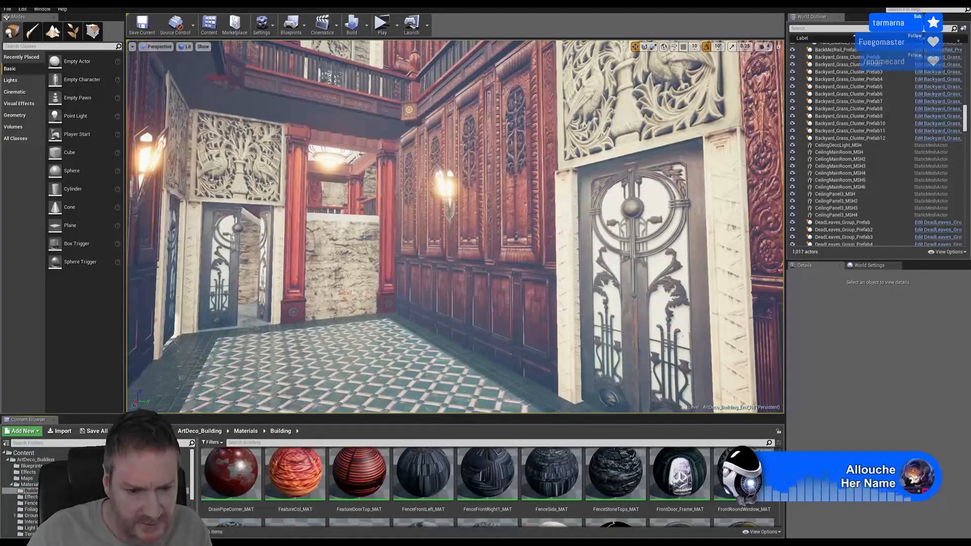
double_click(241, 481)
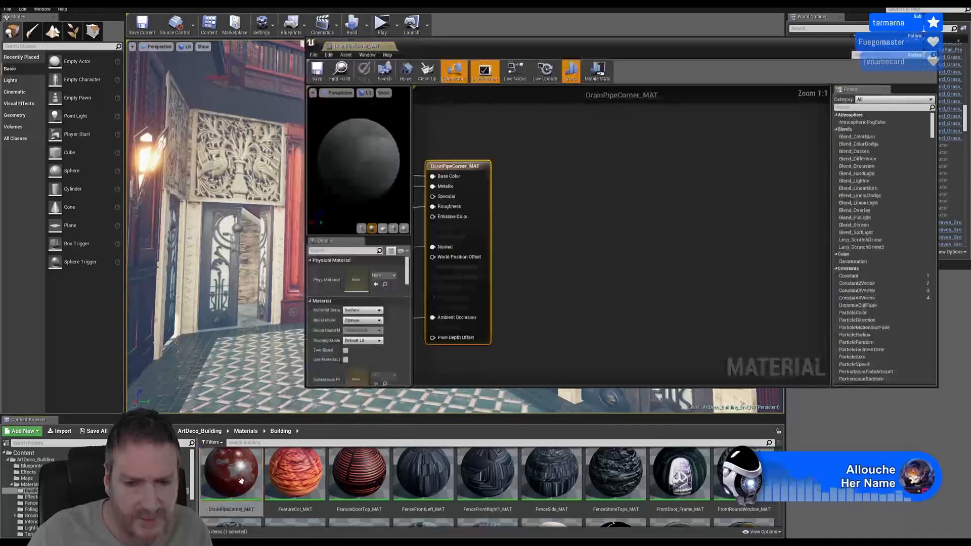
right_click_drag(536, 288, 605, 265)
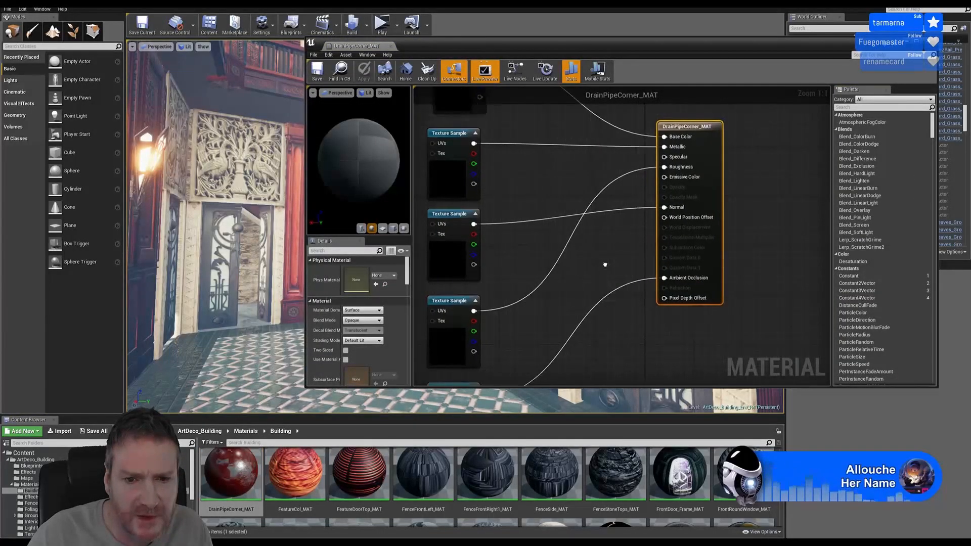
left_click(929, 42)
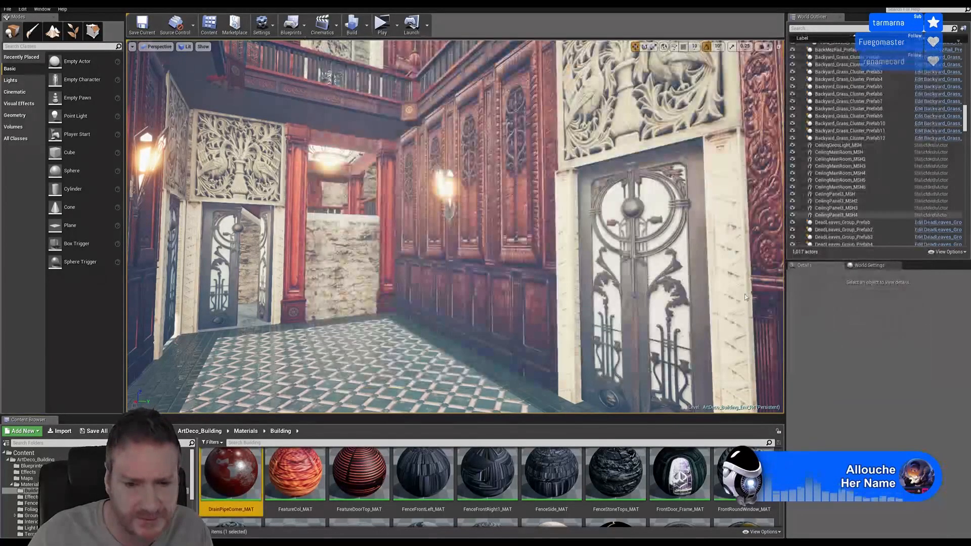
Browse the building materials and examine the texture connections in CurtainRunner_MAT.
scroll(486, 486, "up", 2)
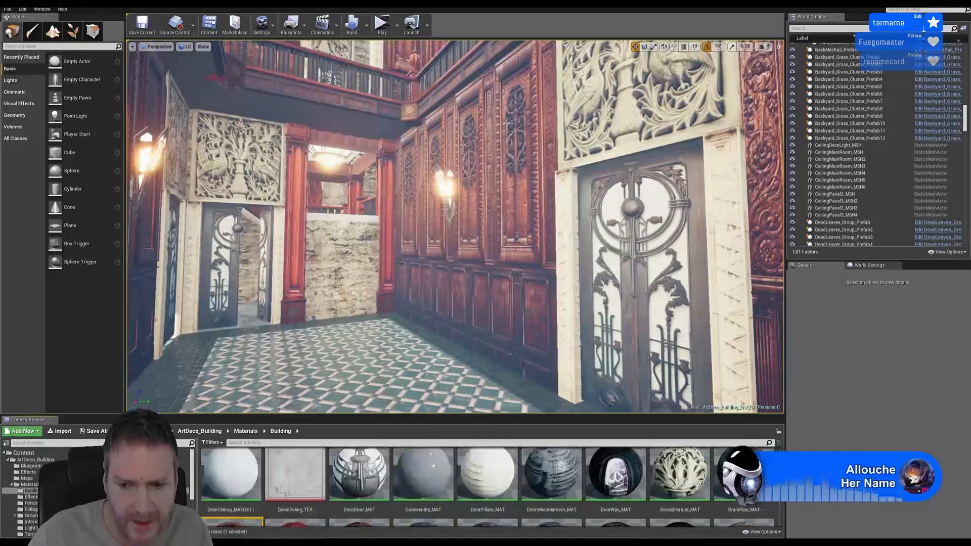
scroll(486, 486, "up", 1)
scroll(771, 487, "up", 1)
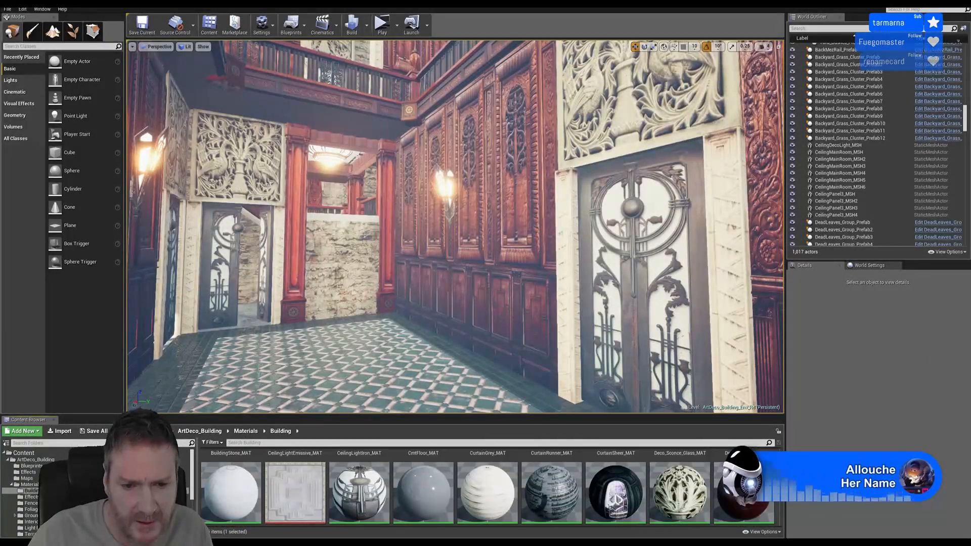
scroll(772, 487, "down", 6)
scroll(772, 486, "up", 6)
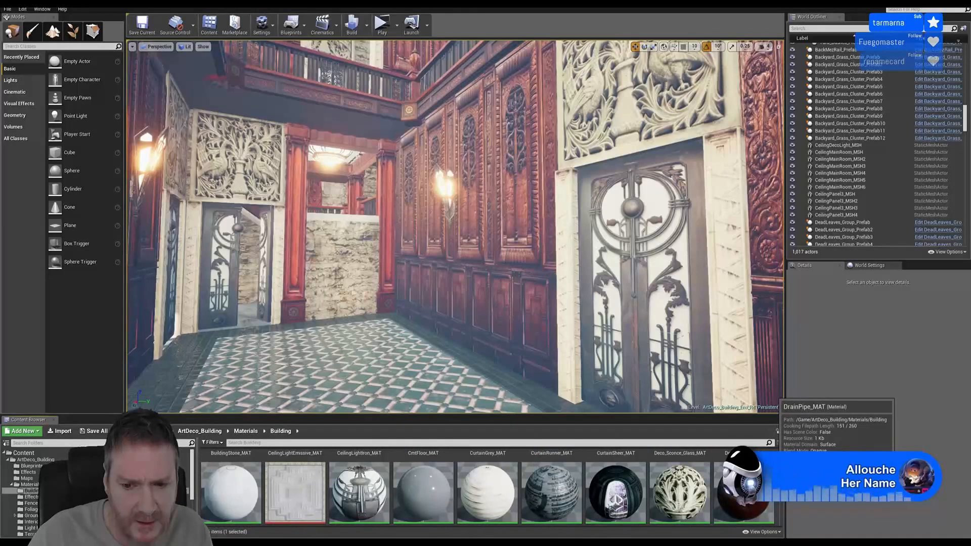
scroll(772, 487, "up", 2)
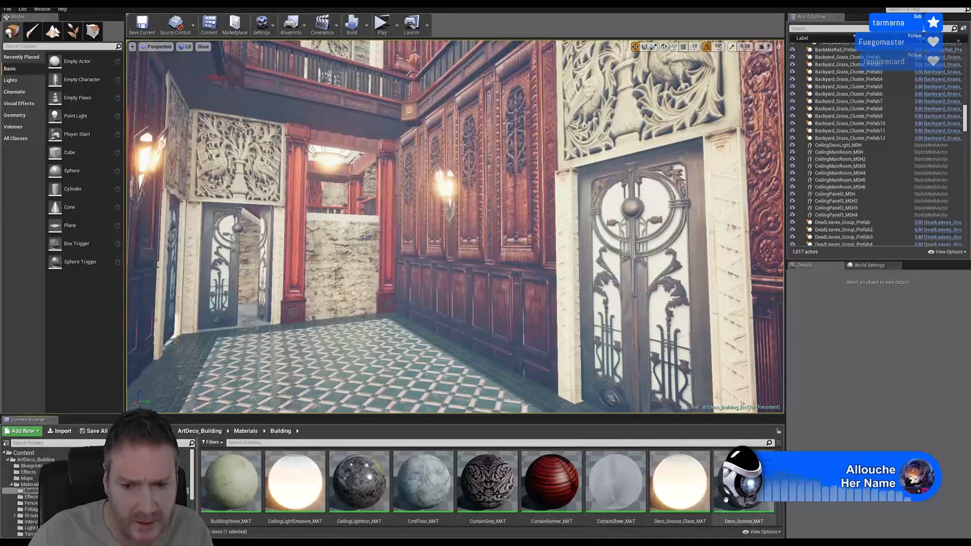
double_click(556, 460)
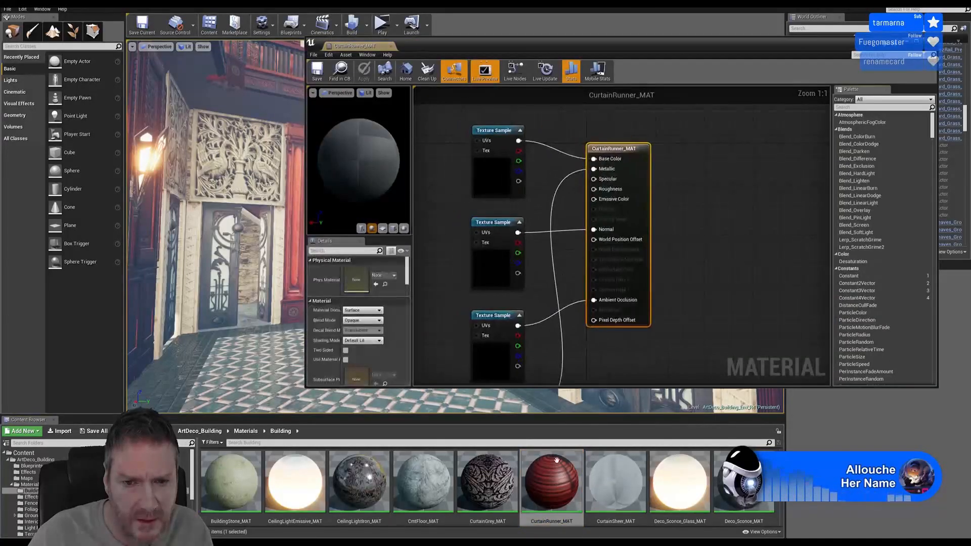
right_click_drag(685, 304, 683, 256)
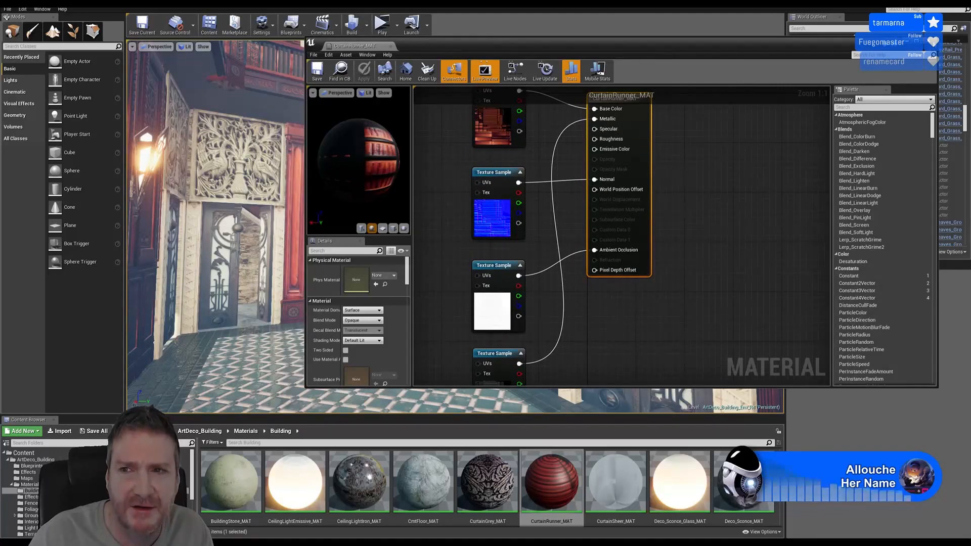
left_click(930, 41)
Examine the node wiring of Deco_Sconce_MAT and DoorPillars_MAT for a packed-texture setup.
double_click(752, 487)
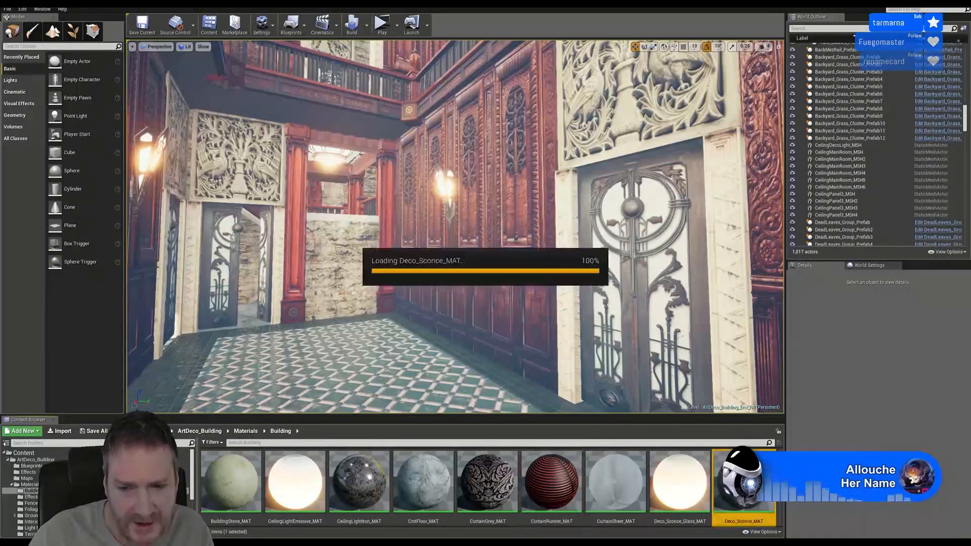
right_click_drag(695, 279, 697, 239)
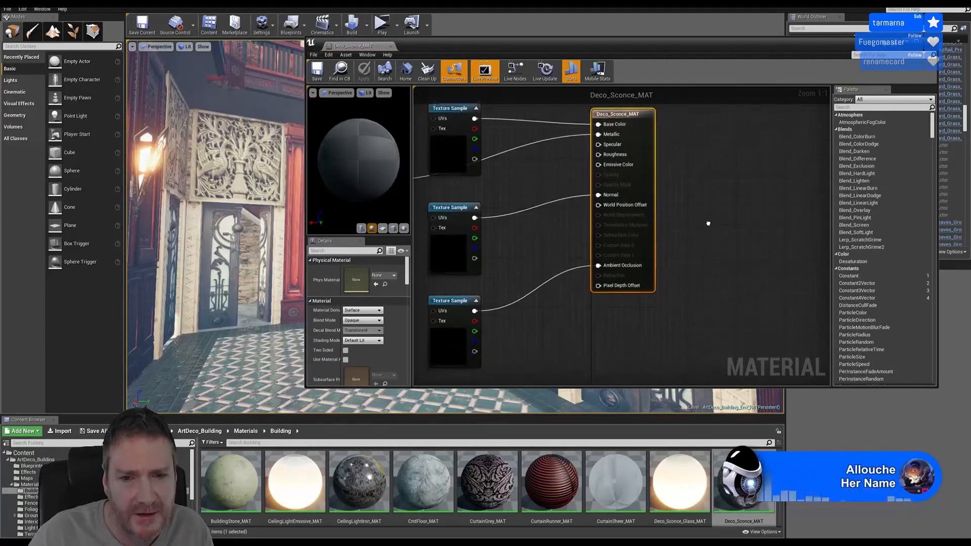
left_click(929, 41)
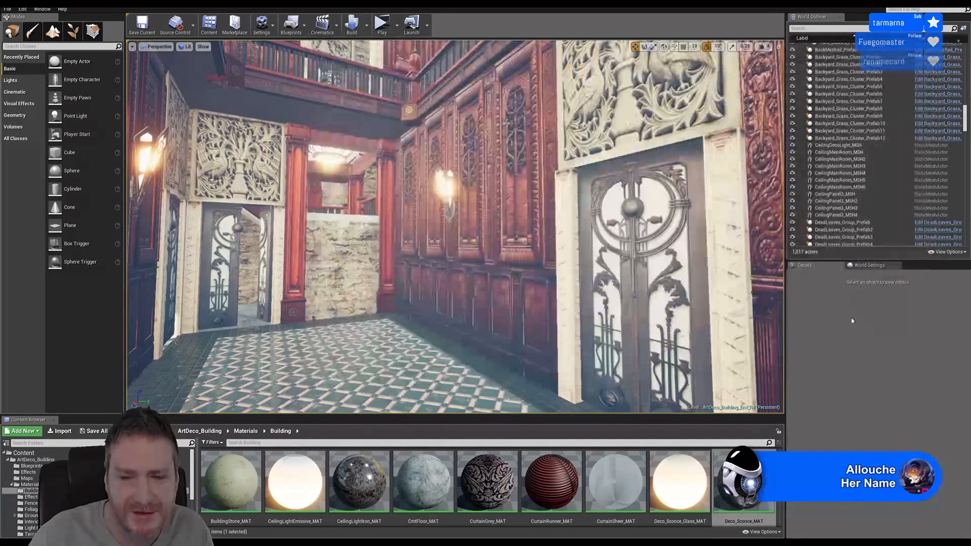
scroll(551, 488, "down", 2)
scroll(551, 488, "down", 1)
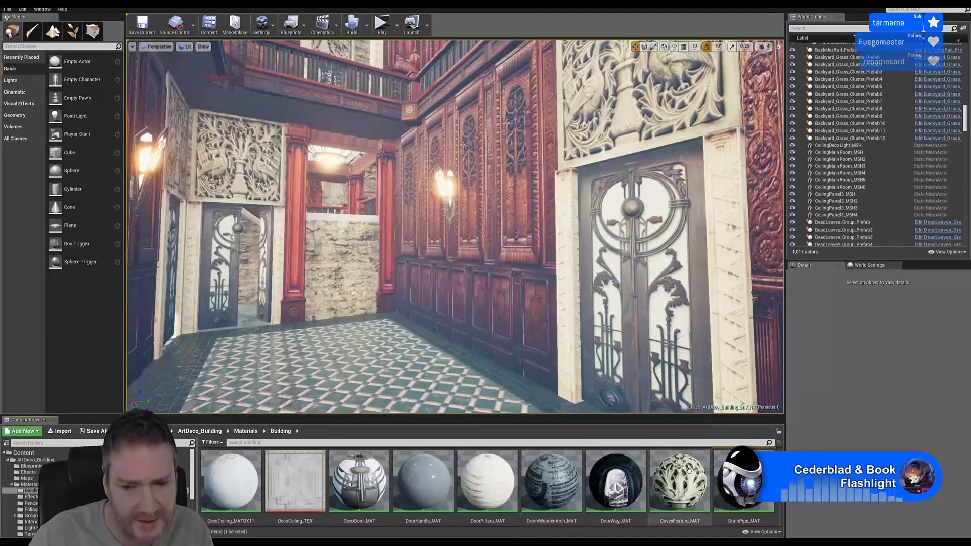
double_click(512, 463)
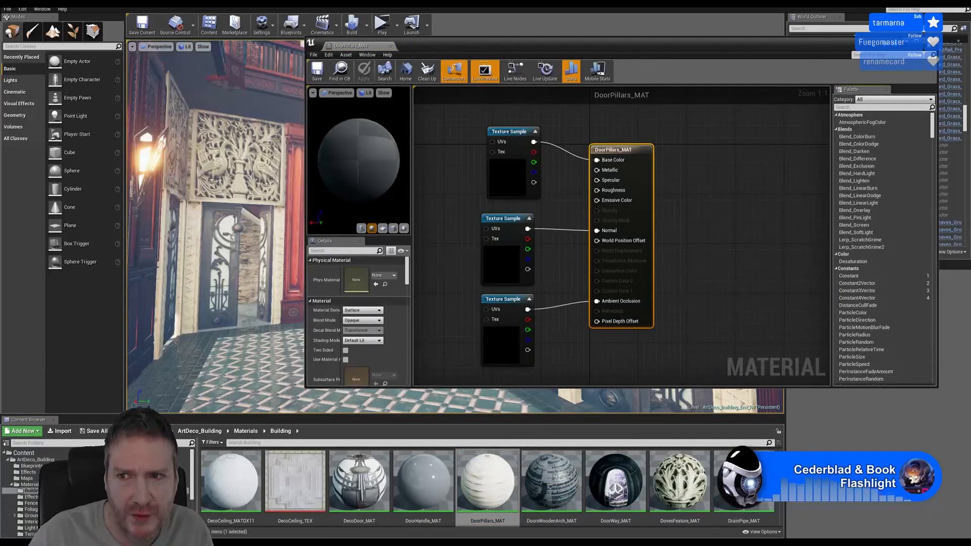
left_click(929, 42)
Examine the texture sample connections in FeatureDoorTop_MAT and FeatureCol_MAT.
scroll(659, 486, "down", 1)
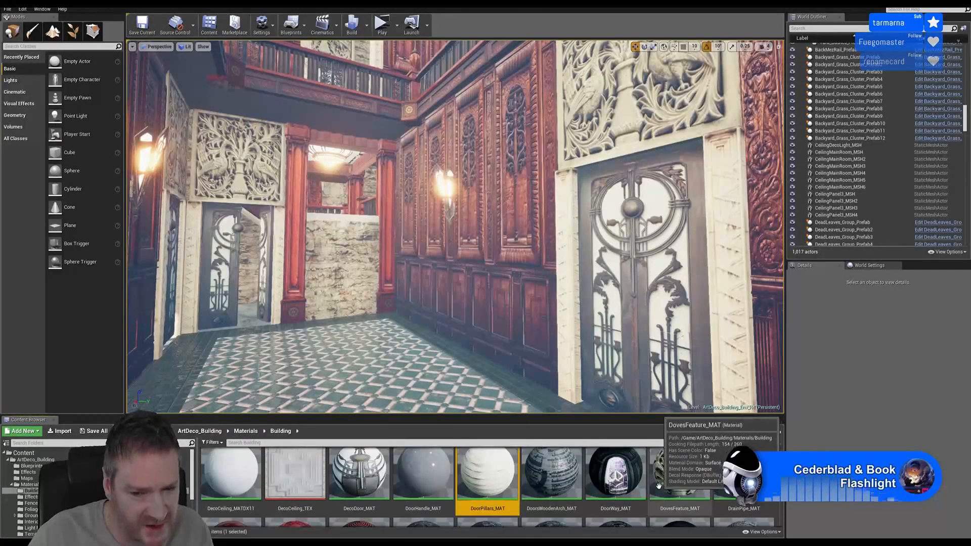
scroll(658, 486, "down", 1)
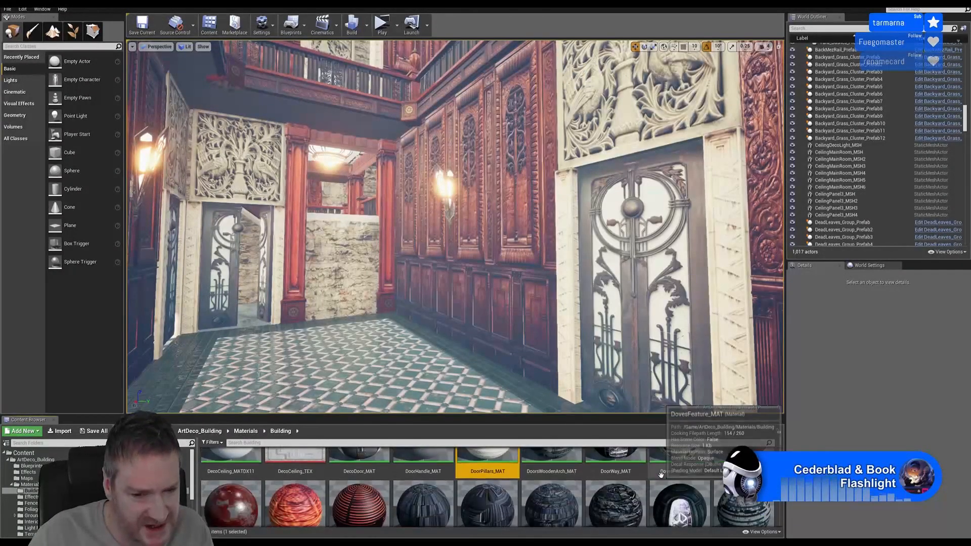
double_click(380, 491)
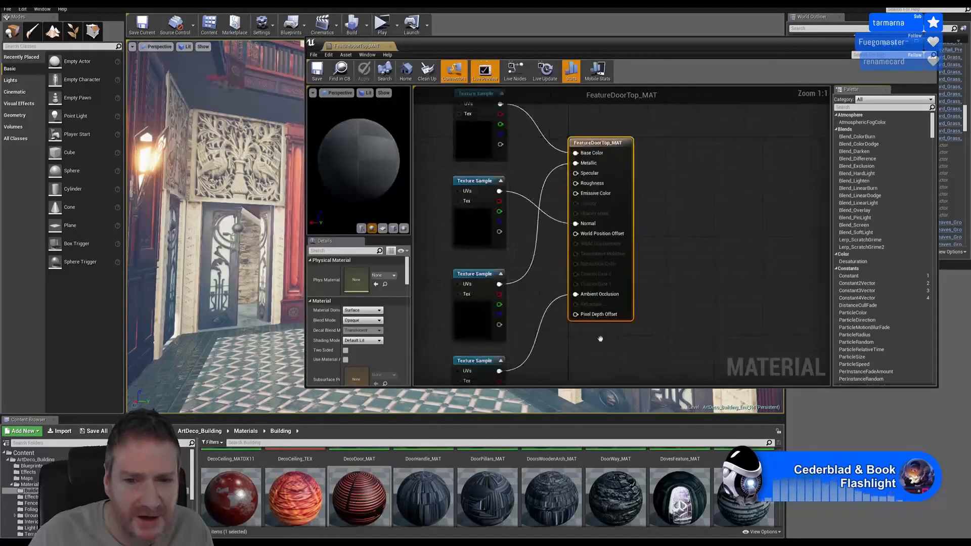
right_click_drag(600, 338, 621, 345)
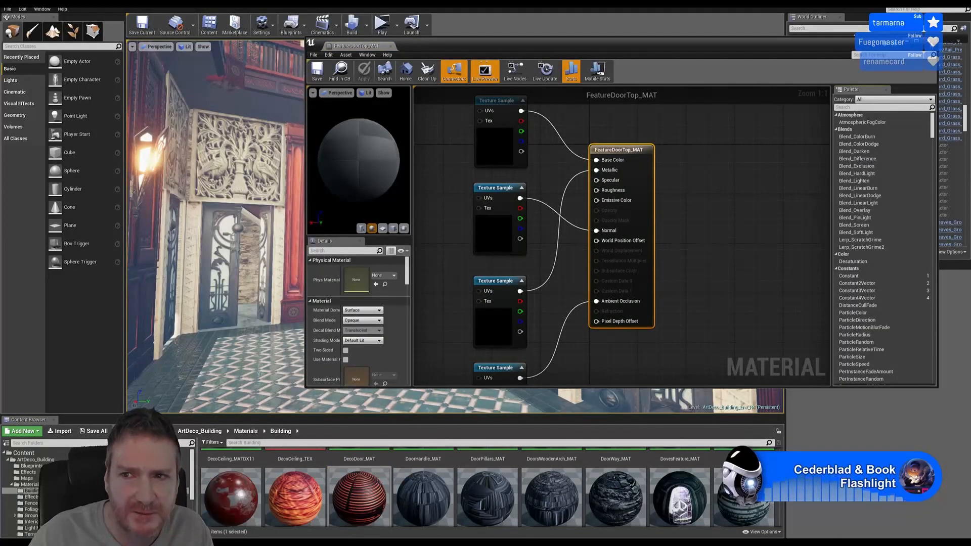
left_click(929, 41)
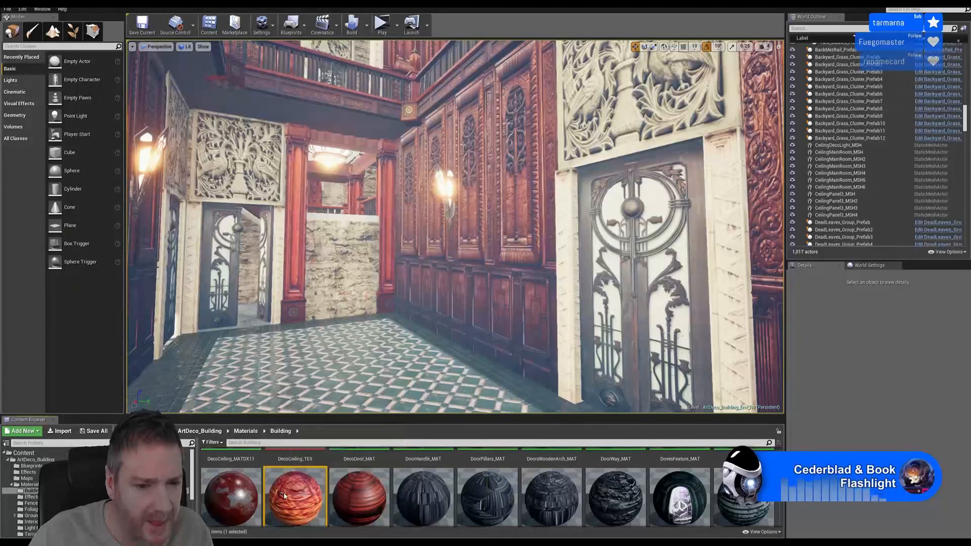
double_click(285, 496)
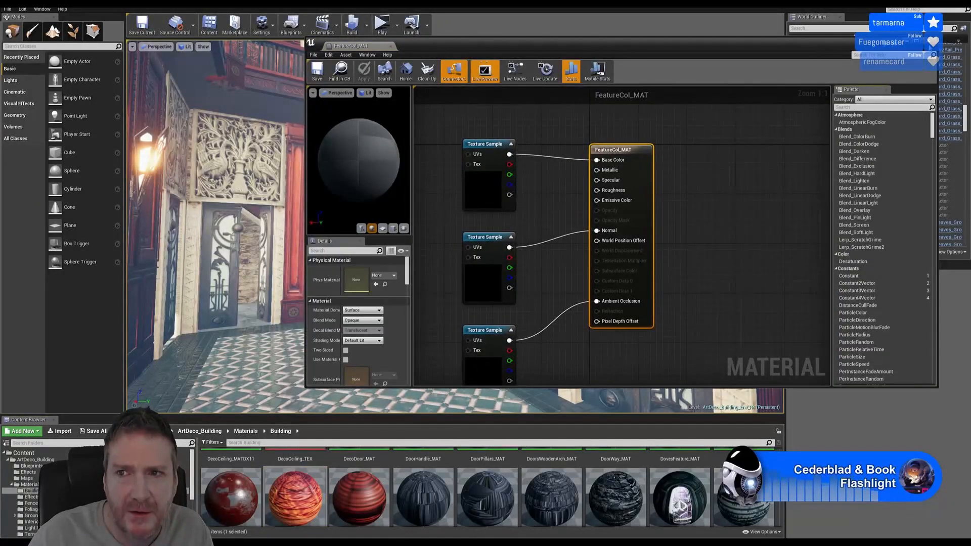
left_click(930, 42)
Open IronCircleTop_MAT and examine how its packed texture's red, green and blue channels connect to the material inputs.
scroll(546, 500, "down", 6)
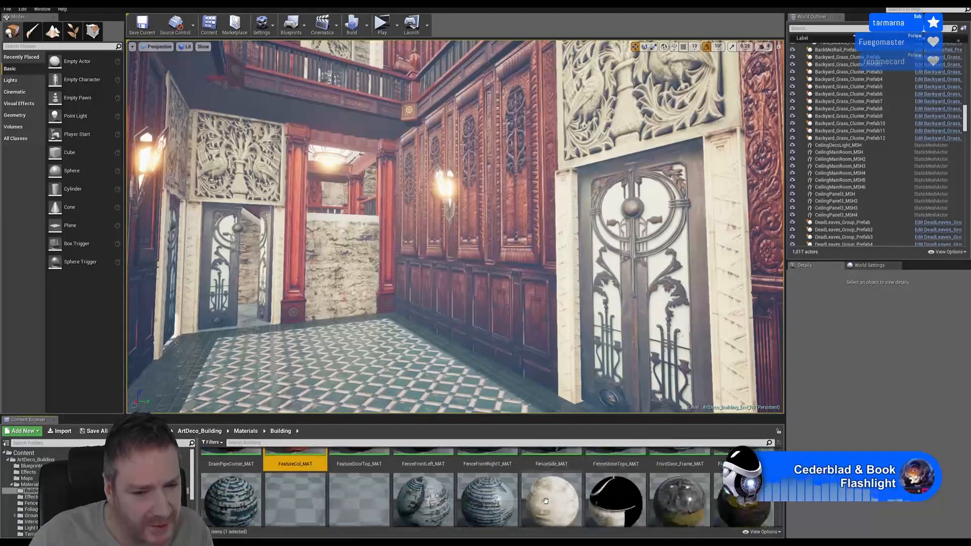
scroll(579, 494, "down", 1)
scroll(579, 494, "down", 2)
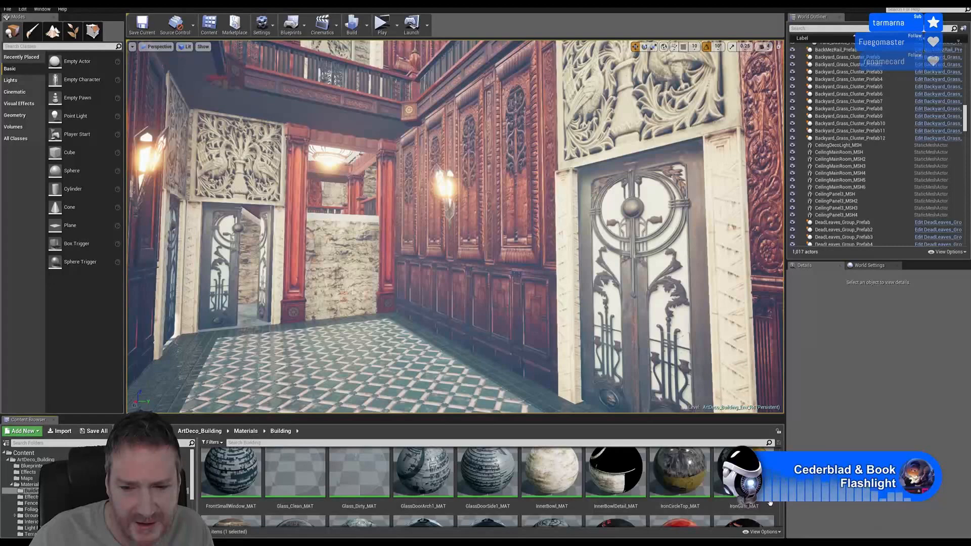
double_click(677, 473)
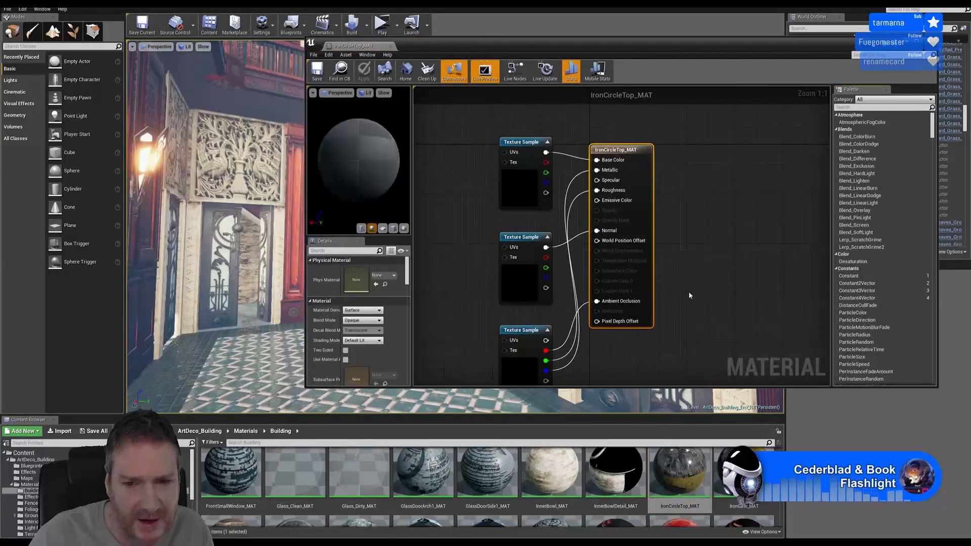
right_click_drag(689, 293, 683, 245)
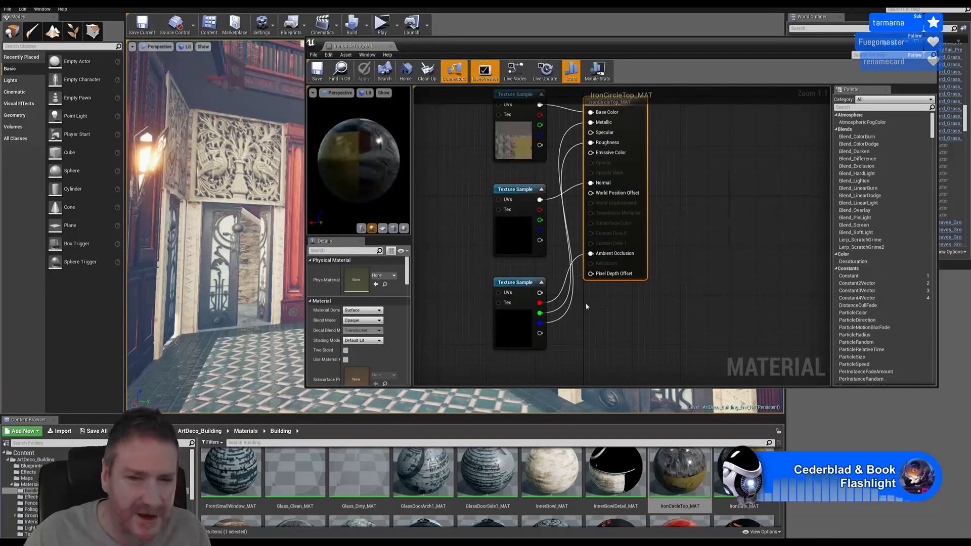
Close IronCircleTop_MAT and browse the Models > Building folder to the imported stair materials.
left_click(559, 310)
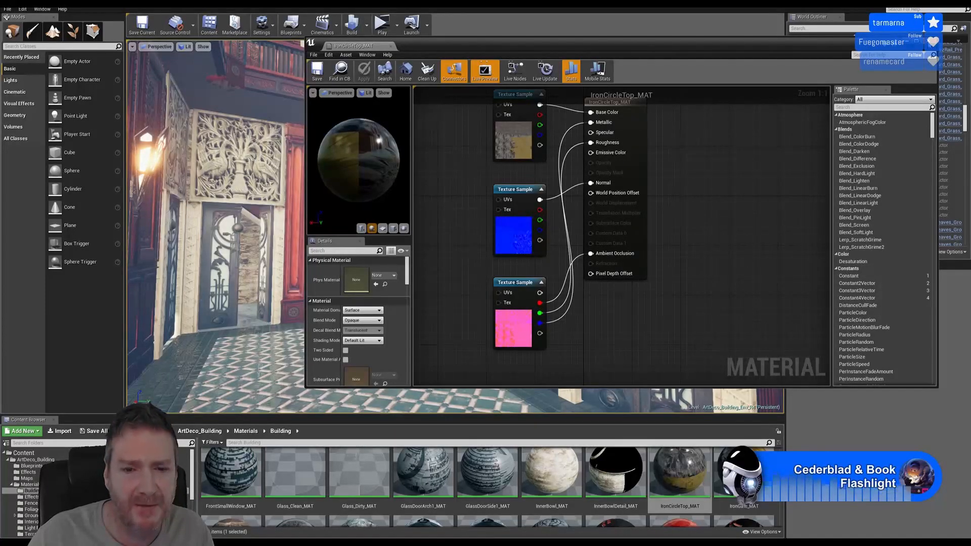
left_click(930, 41)
scroll(50, 488, "down", 3)
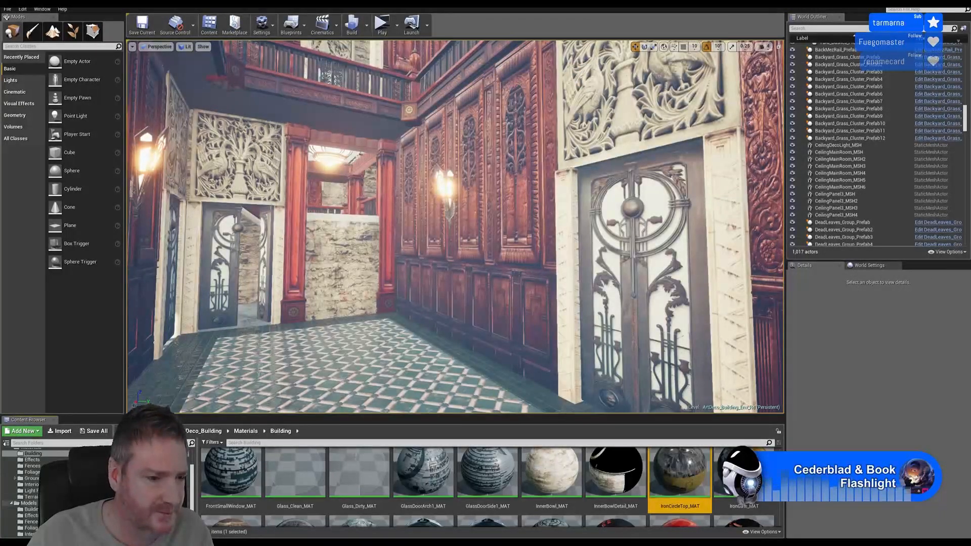
left_click(30, 509)
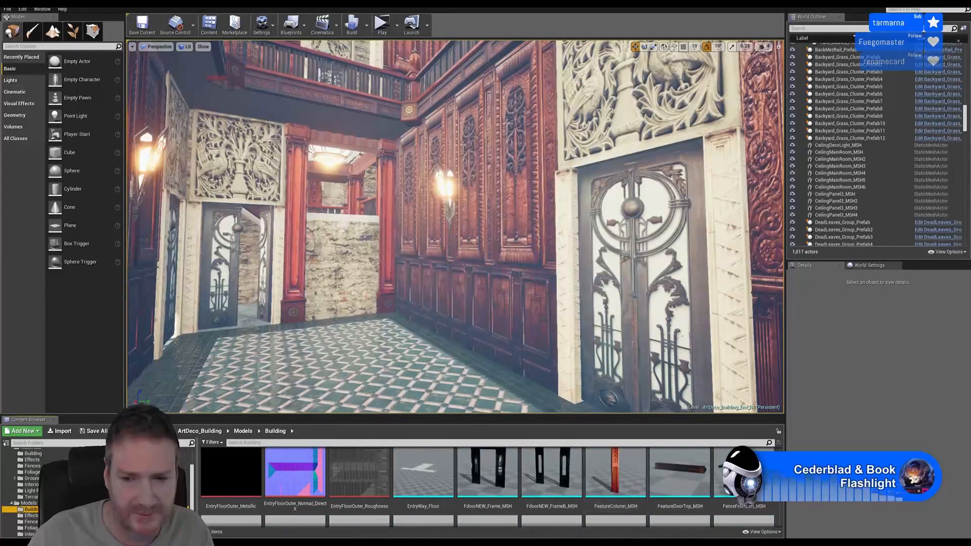
left_click_drag(778, 474, 779, 466)
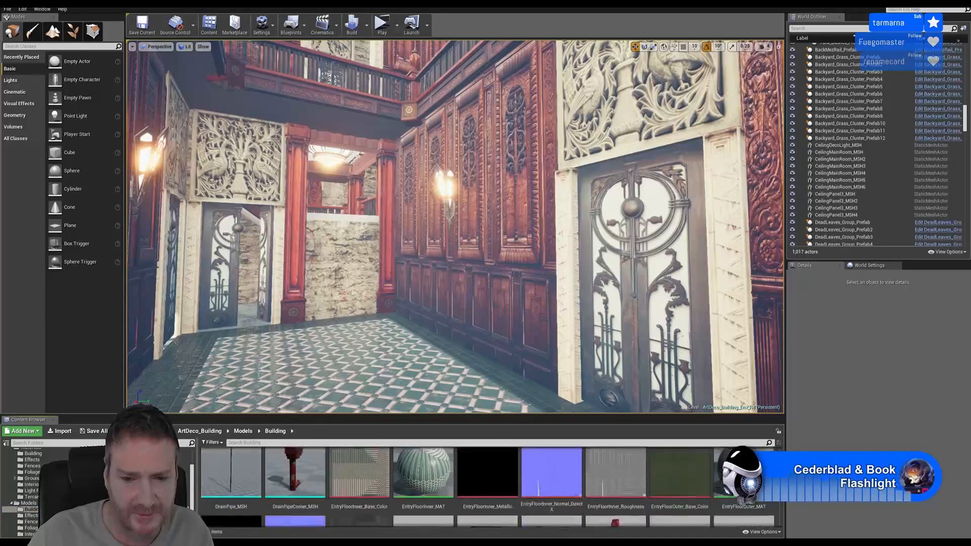
scroll(487, 487, "down", 10)
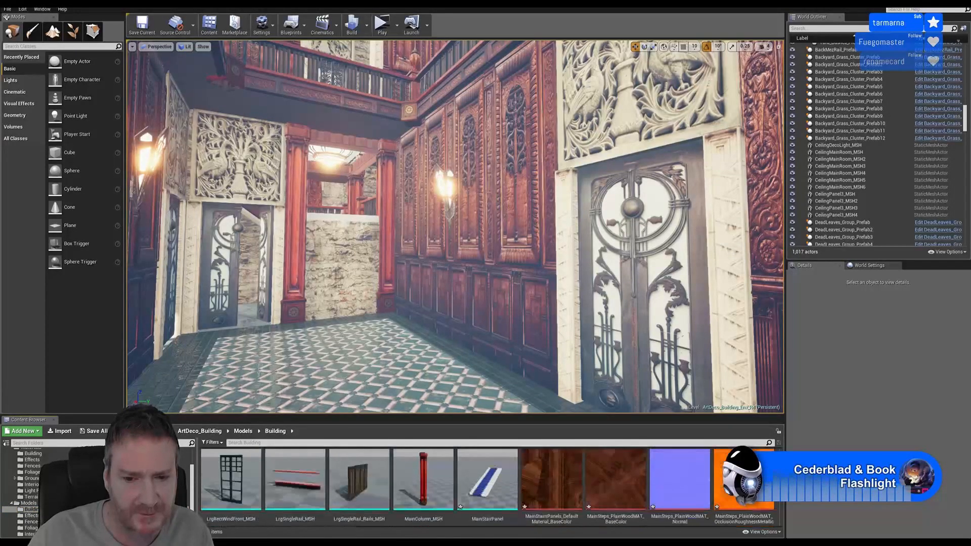
scroll(488, 486, "down", 3)
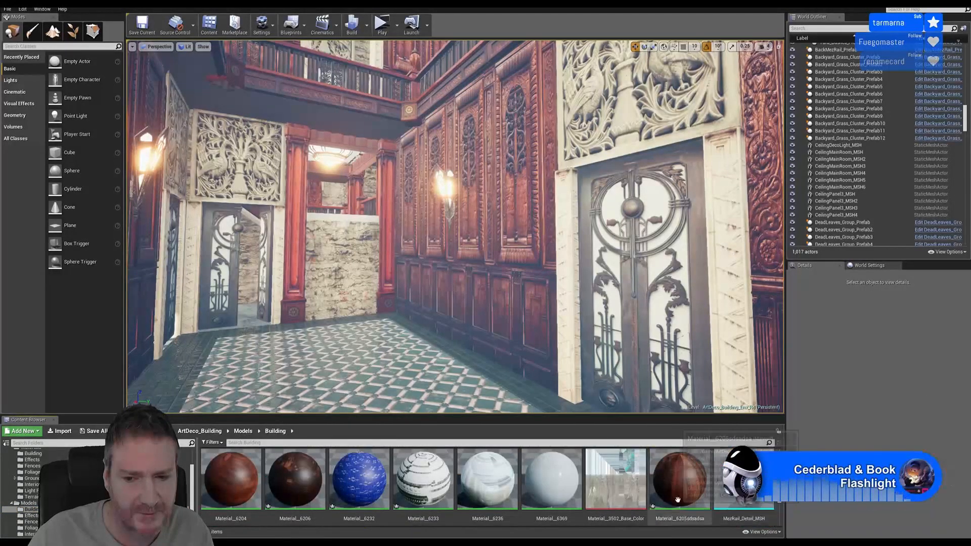
In Material__6204, wire the packed texture's green to Roughness, blue to Metallic and red to Ambient Occlusion, connect the normal map to Normal, and save.
double_click(220, 487)
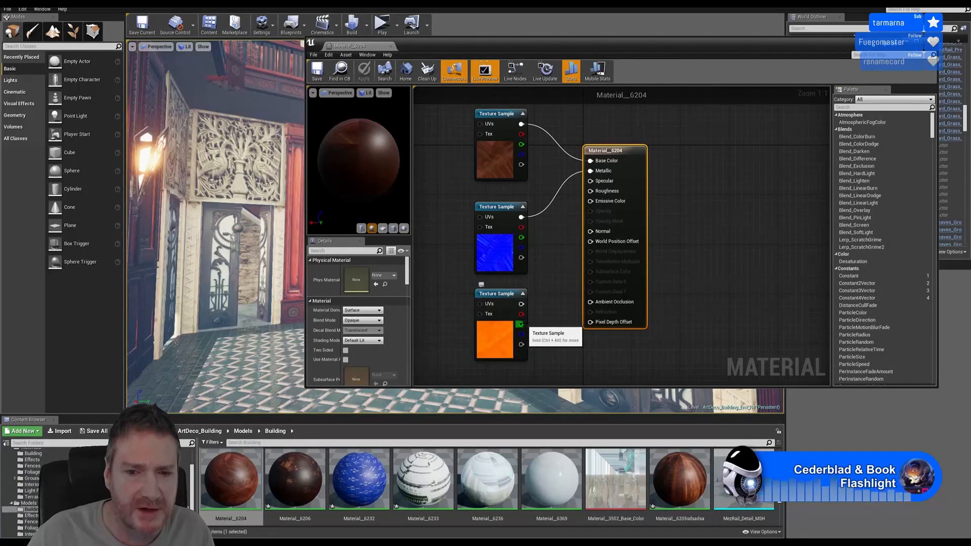
left_click_drag(520, 324, 590, 191)
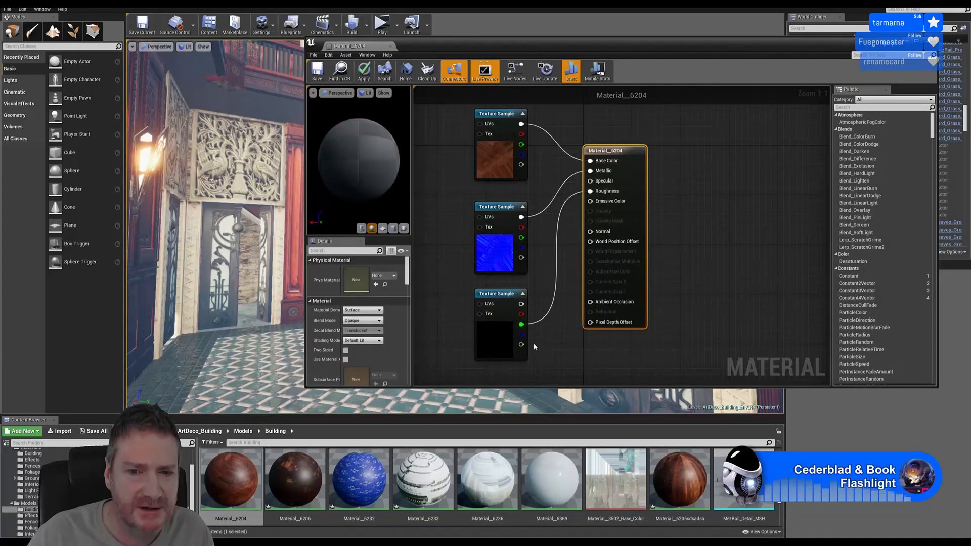
left_click_drag(521, 333, 590, 170)
left_click_drag(521, 217, 590, 231)
left_click_drag(521, 314, 590, 302)
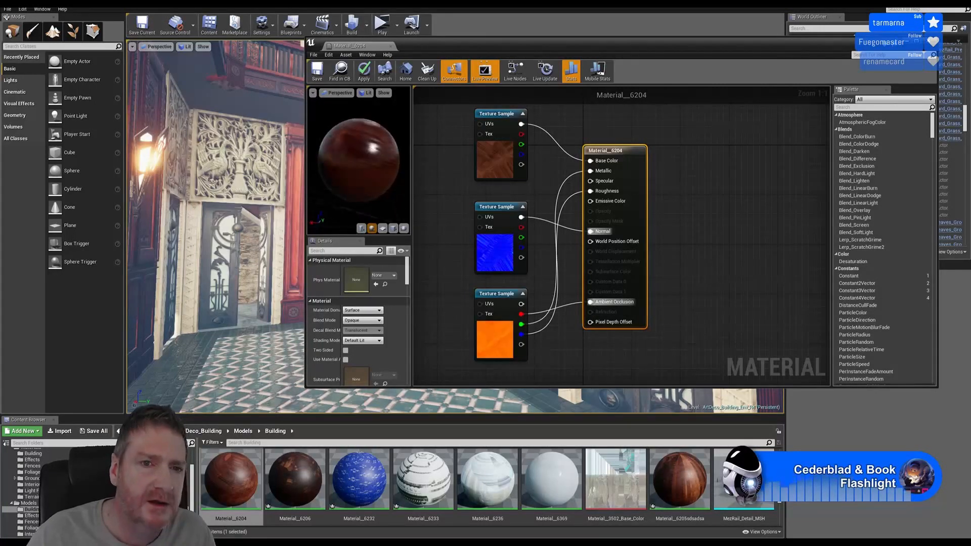
left_click(324, 76)
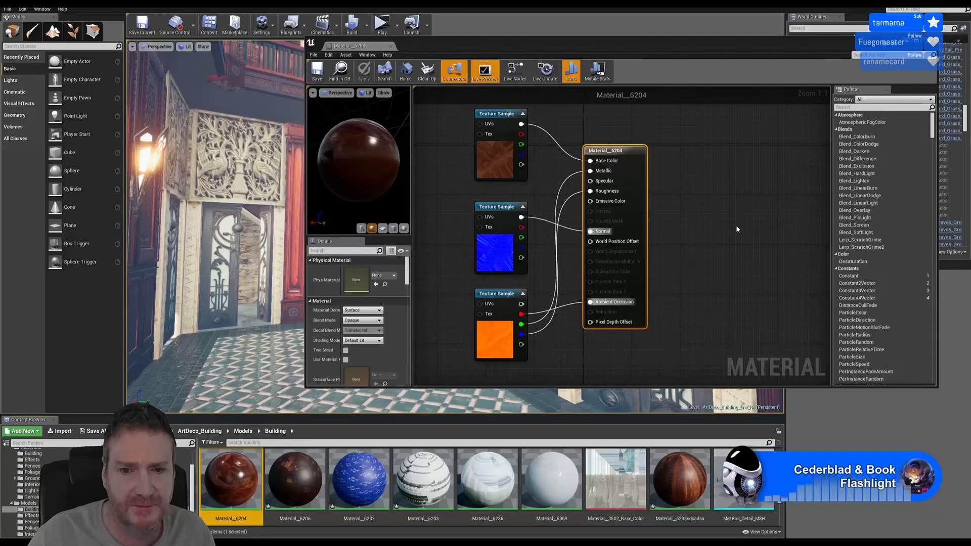
left_click(928, 41)
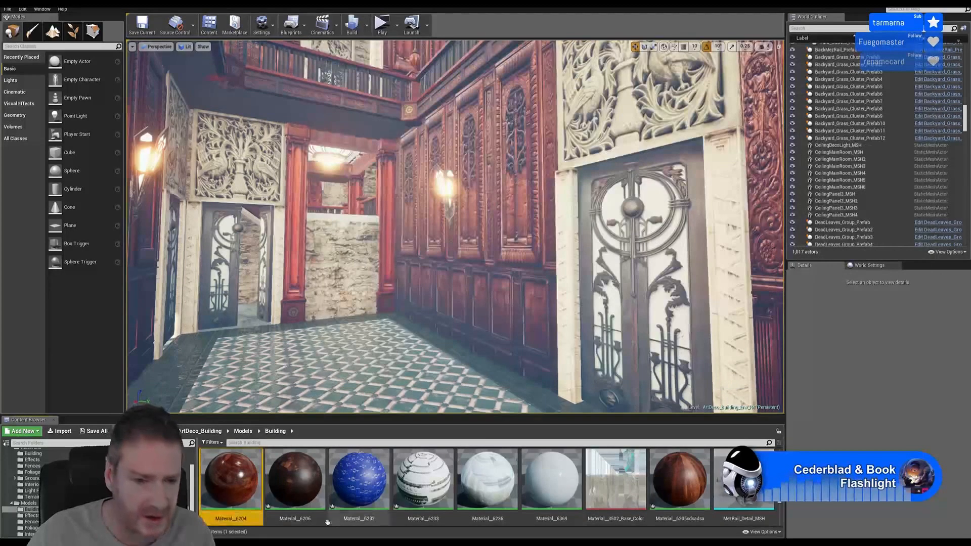
Reopen Material__6204 and check which texture asset feeds its Base Color.
double_click(238, 478)
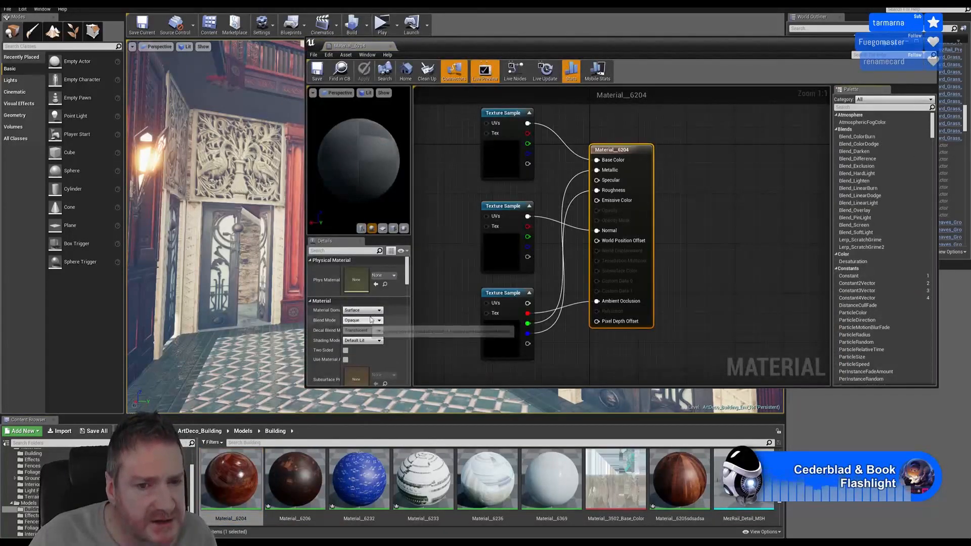
left_click(505, 157)
left_click(376, 333)
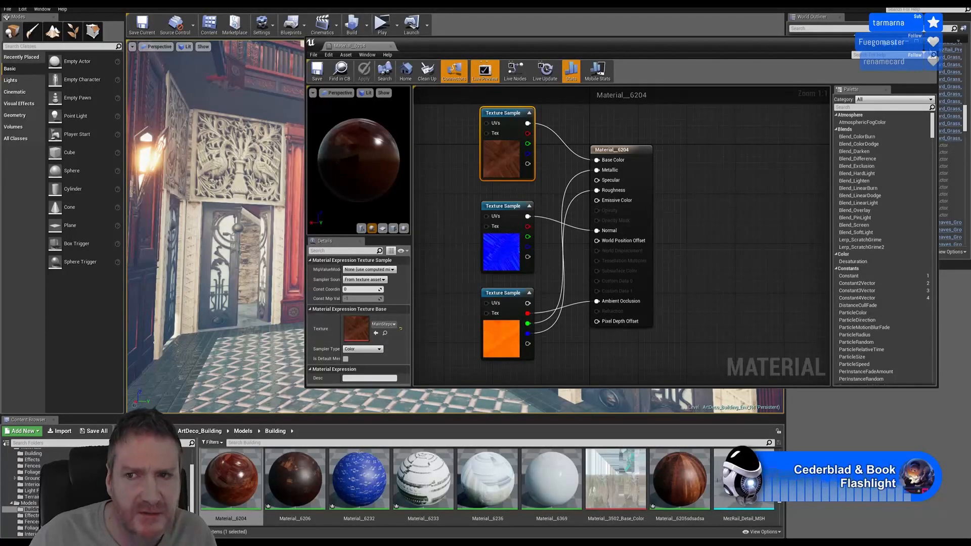
left_click(930, 41)
Rename Material__6204 as MainStepsPlainWD_MAT.
right_click(234, 522)
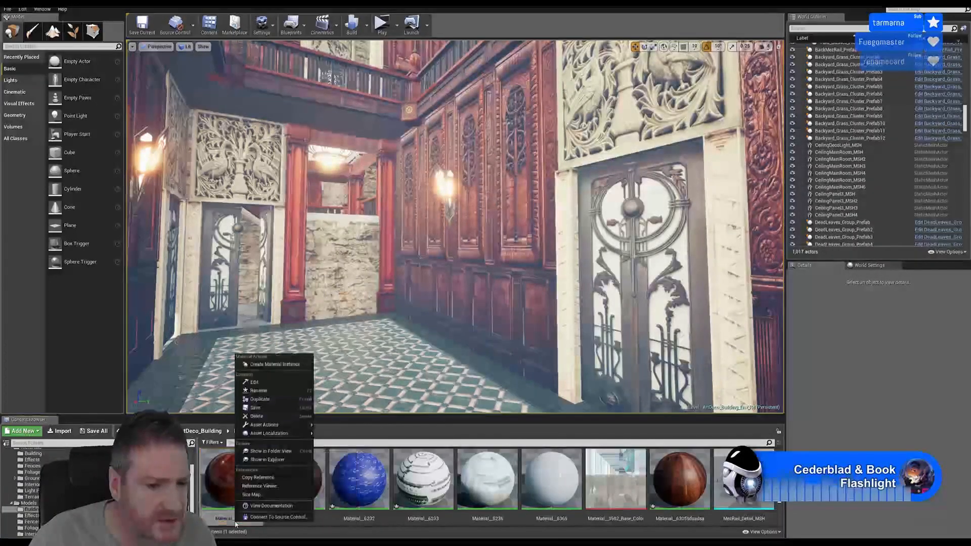
left_click(266, 391)
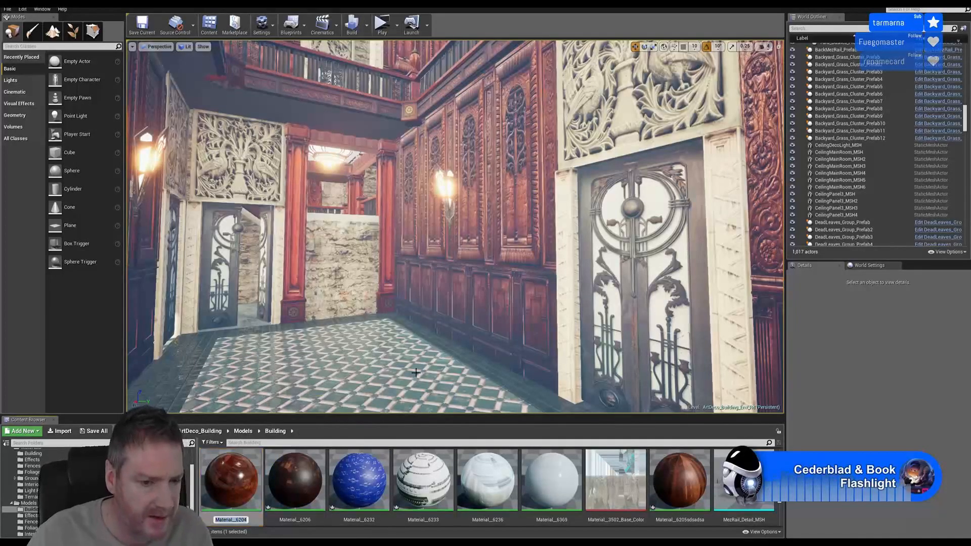
type("Main")
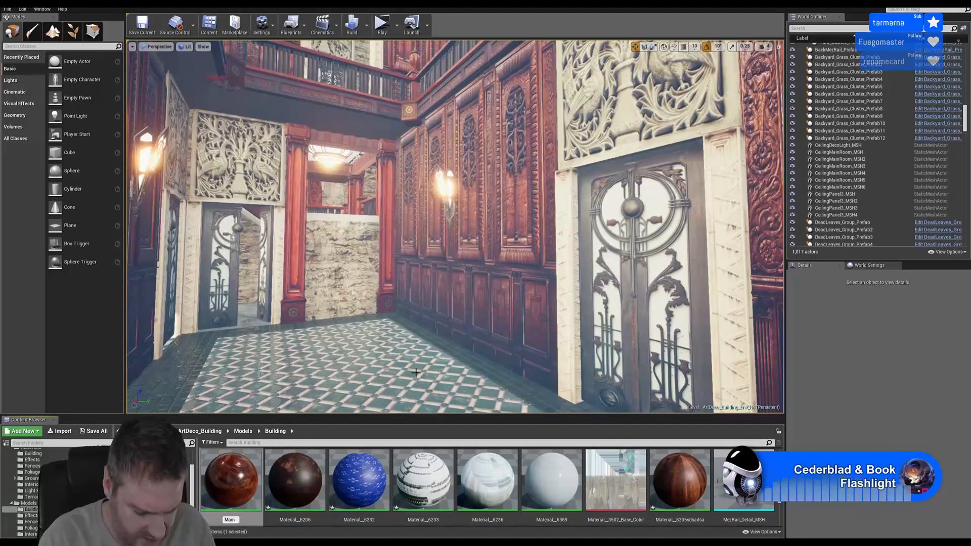
type("Steps")
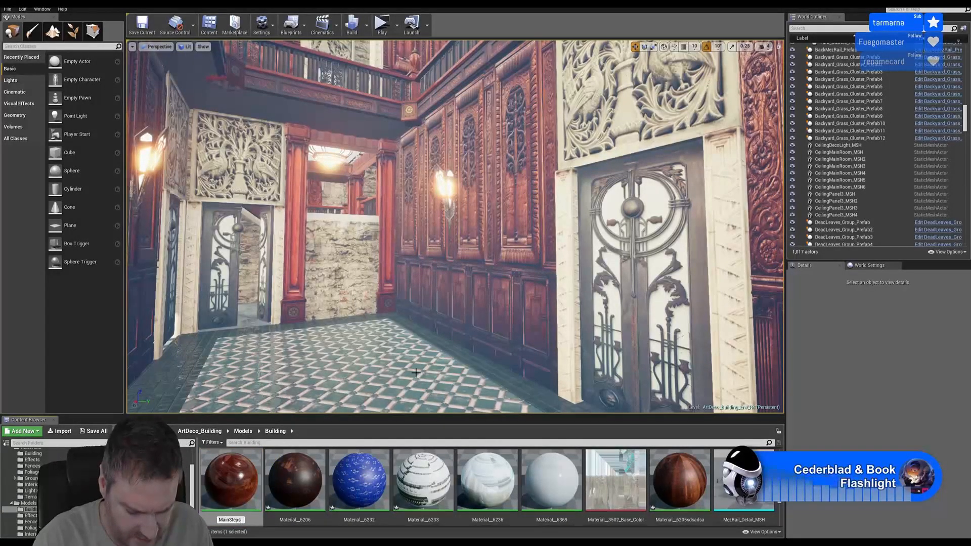
type("PlainWD")
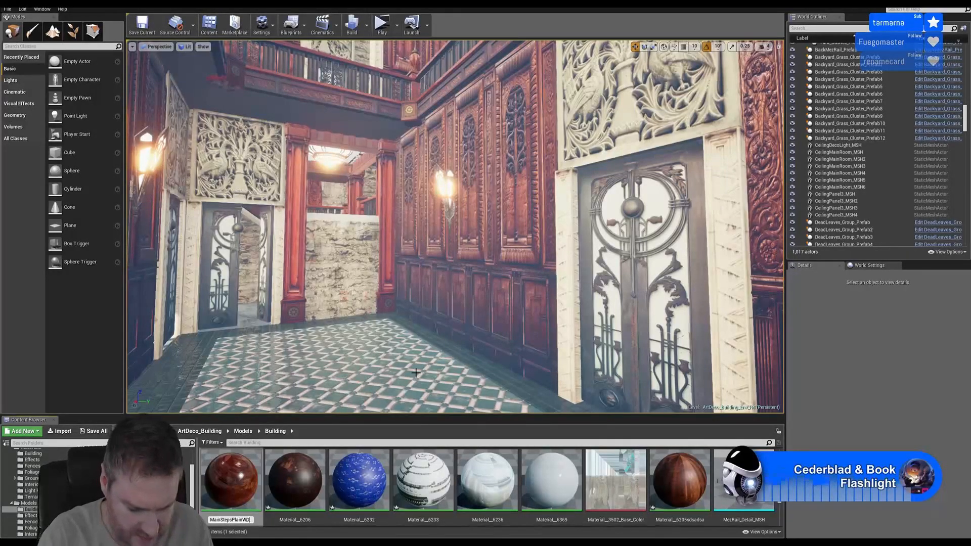
type("_MAT")
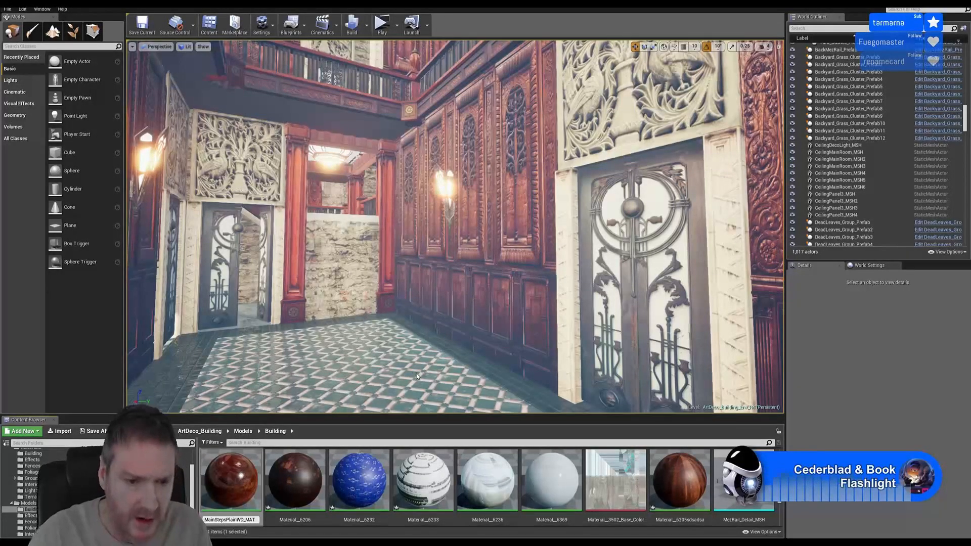
key("Return")
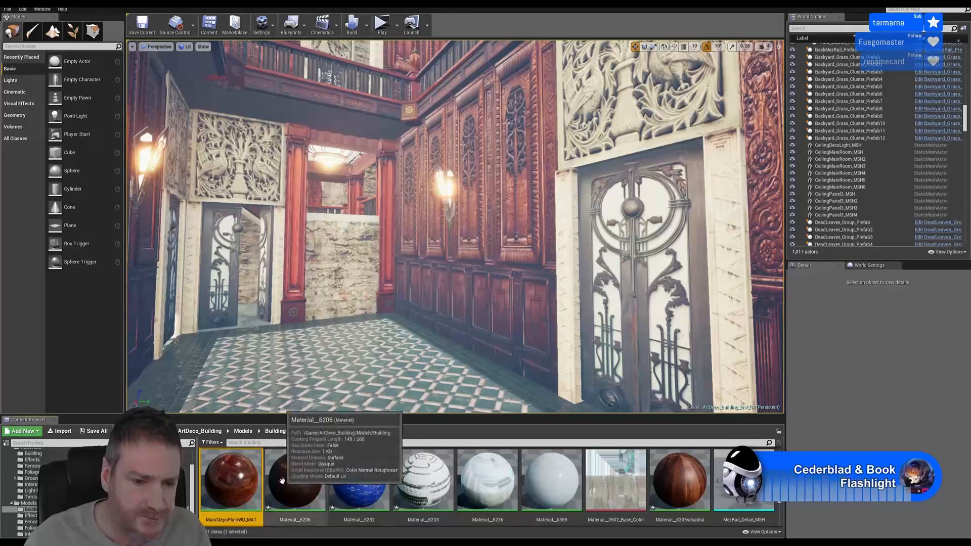
Open Material__6206, place its texture sample in front of the Base Color input and check the texture's name.
double_click(305, 458)
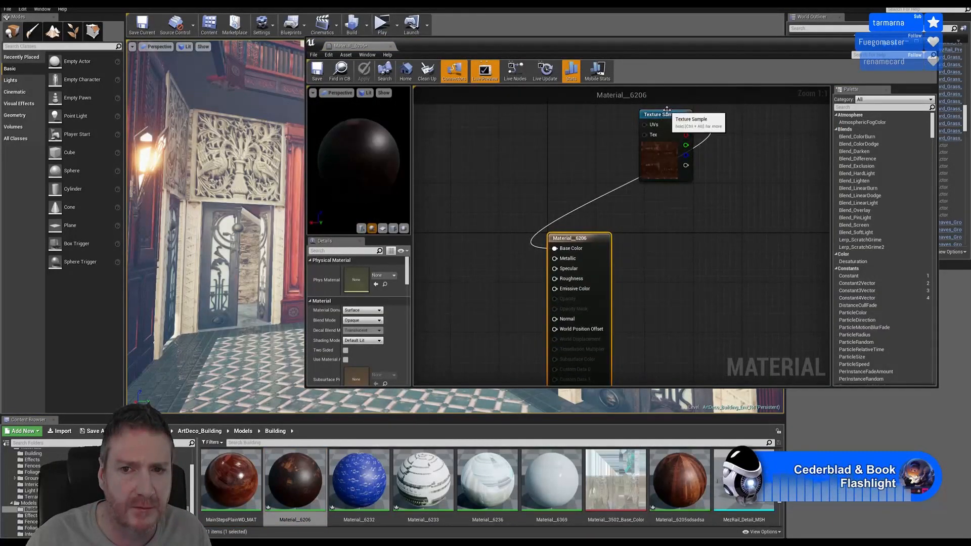
left_click_drag(671, 116, 456, 226)
right_click_drag(496, 192, 520, 169)
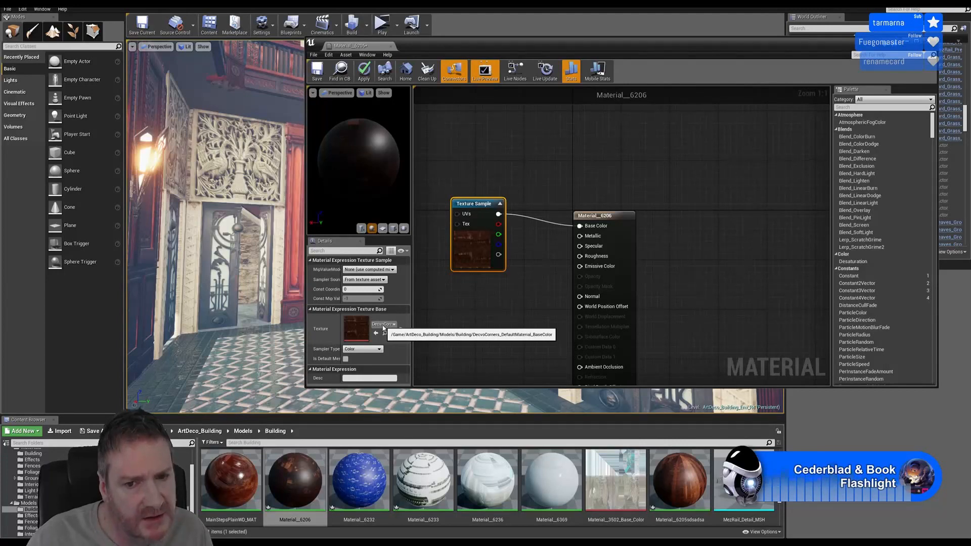
Look through the MainStairway and Deco_Model source folders for Material__6206's matching textures without importing any, and close the material.
left_click(51, 434)
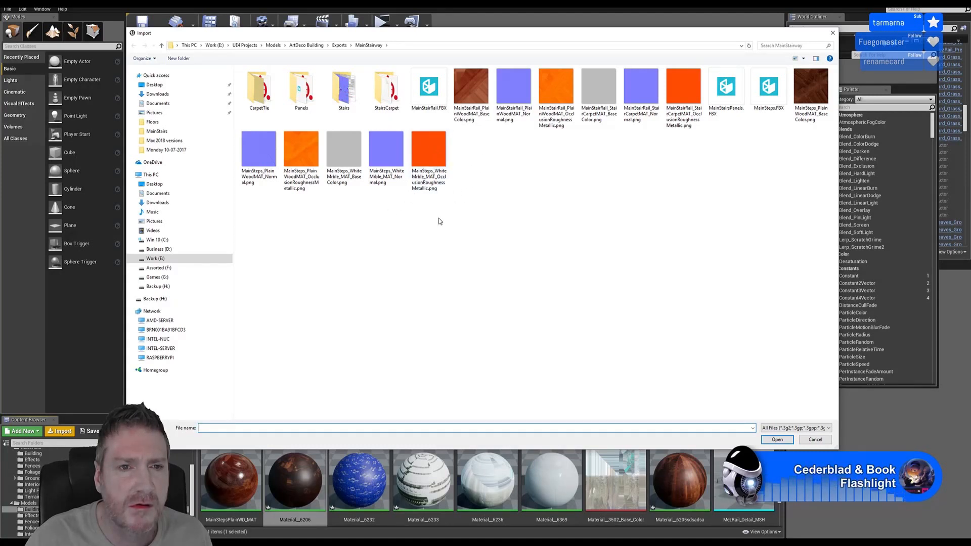
left_click(823, 440)
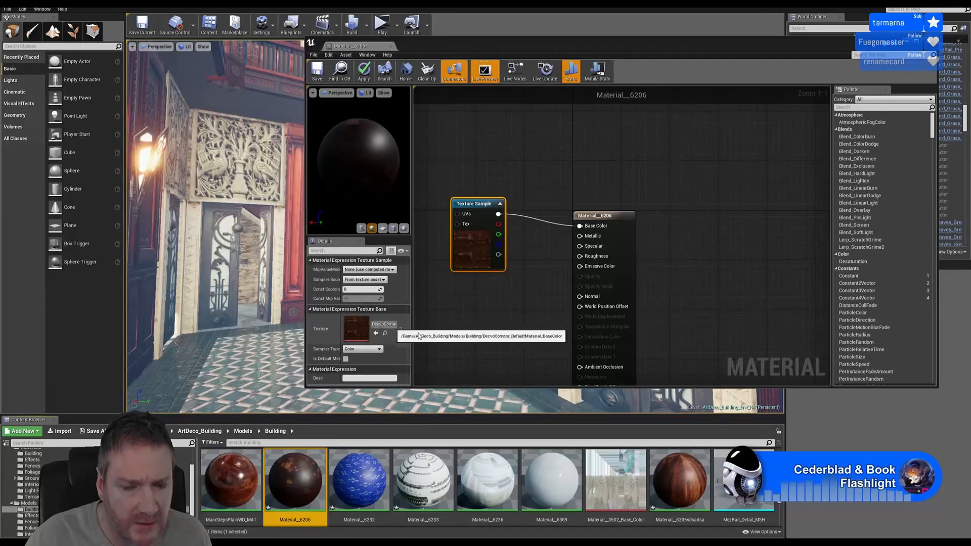
left_click(55, 434)
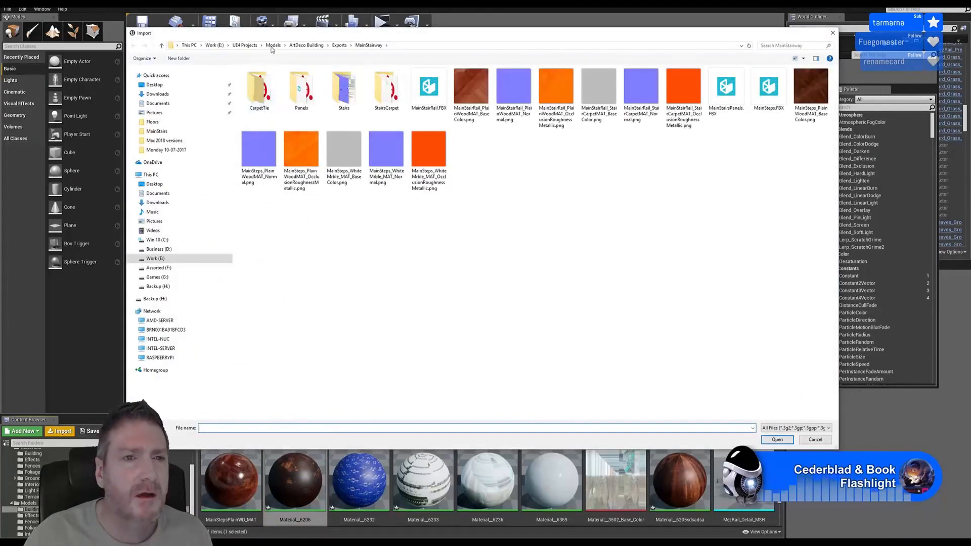
left_click(273, 46)
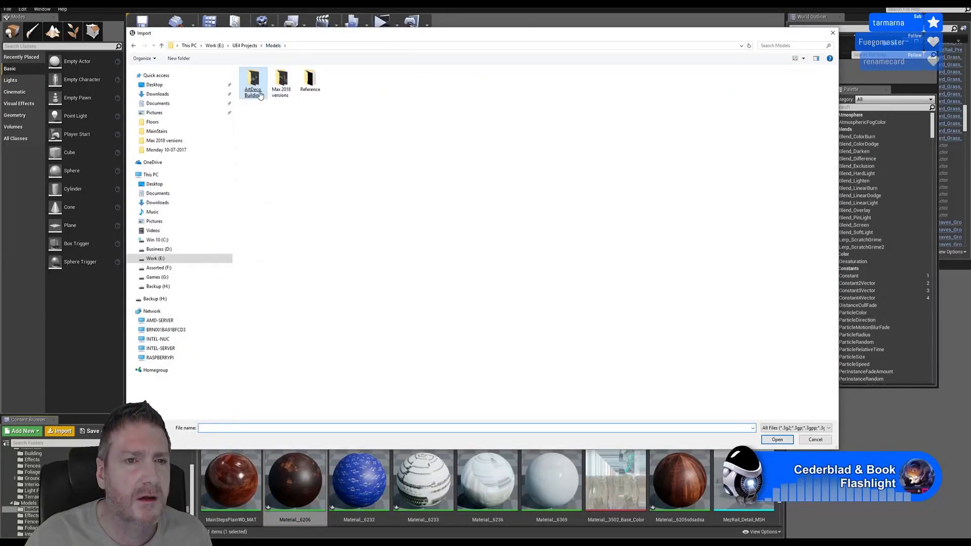
double_click(252, 83)
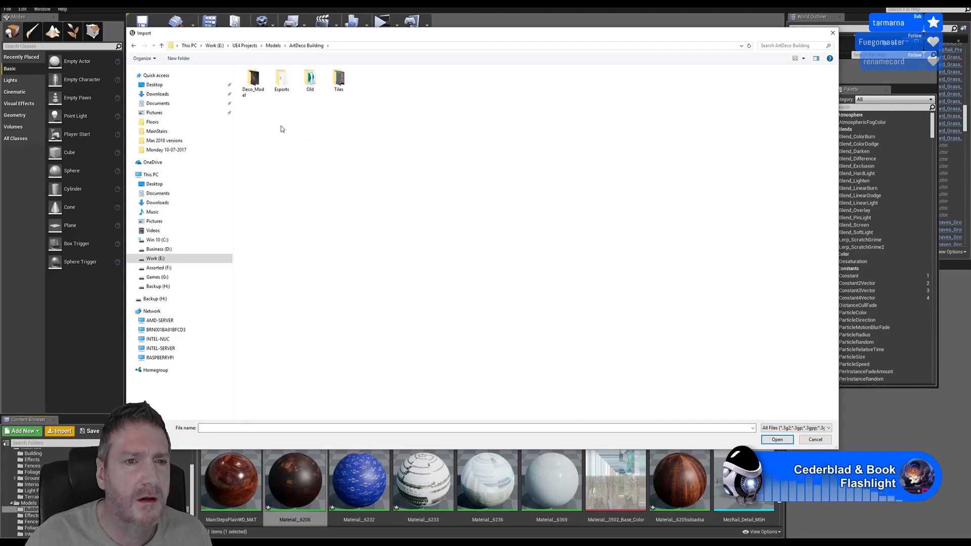
double_click(254, 83)
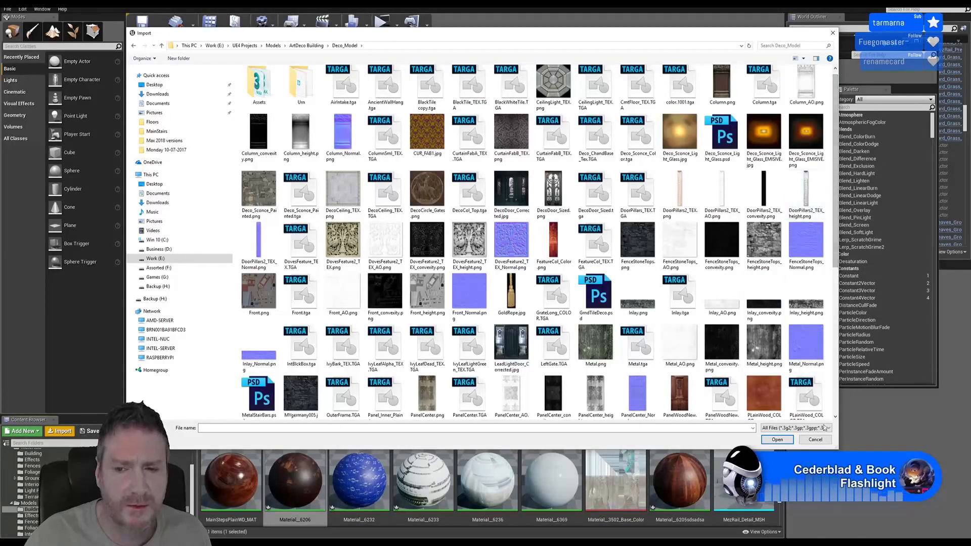
left_click(815, 439)
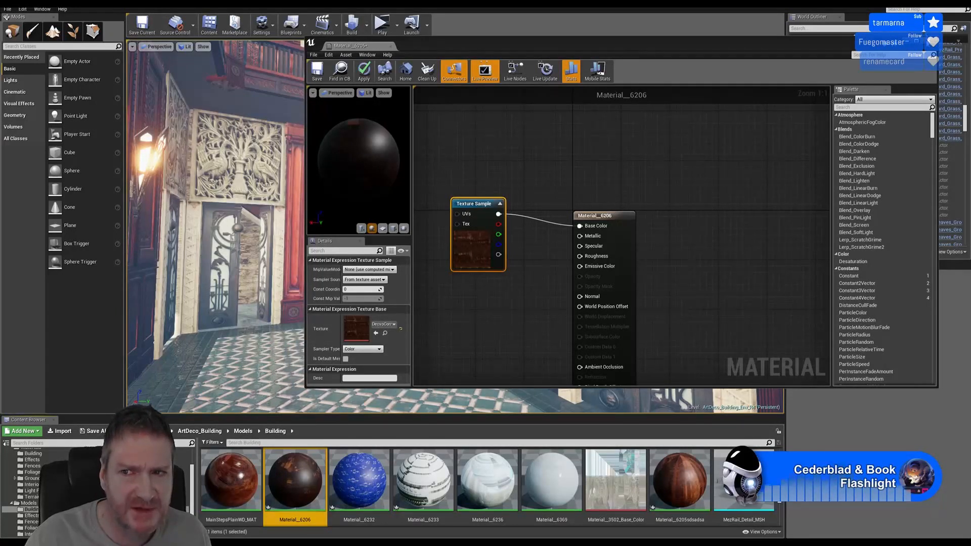
left_click(929, 41)
left_click(521, 295)
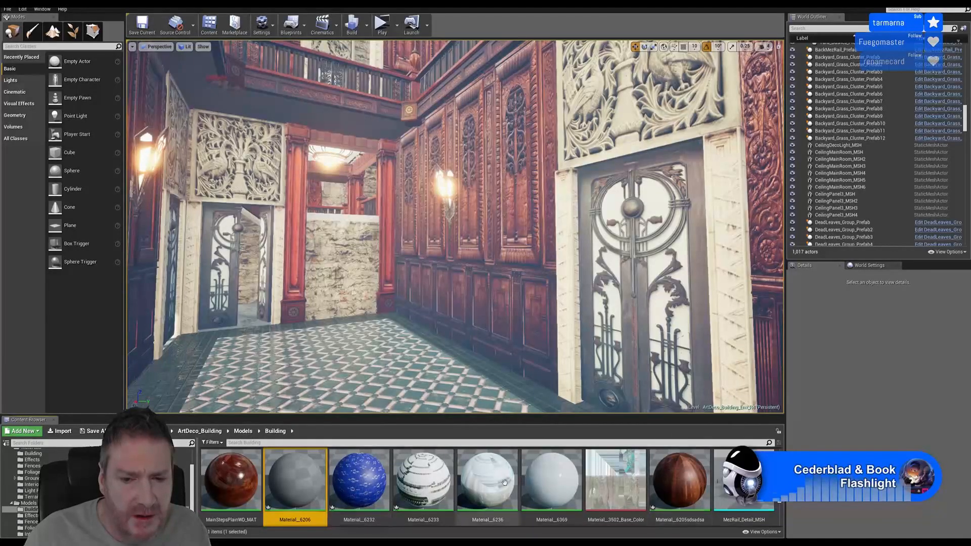
Open Material__6205sdsadsa, place its texture sample in front of the Base Color input and check the texture's name.
double_click(671, 479)
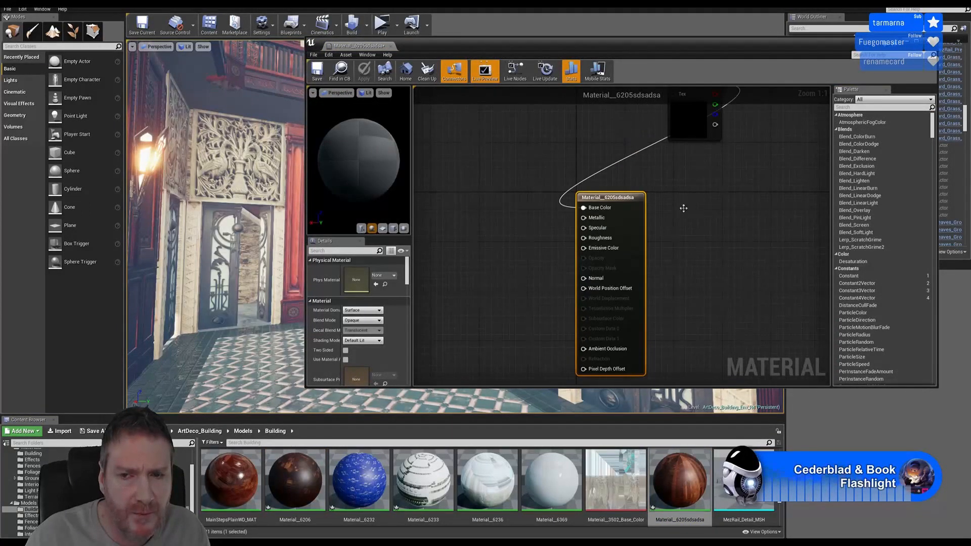
left_click_drag(675, 113, 477, 205)
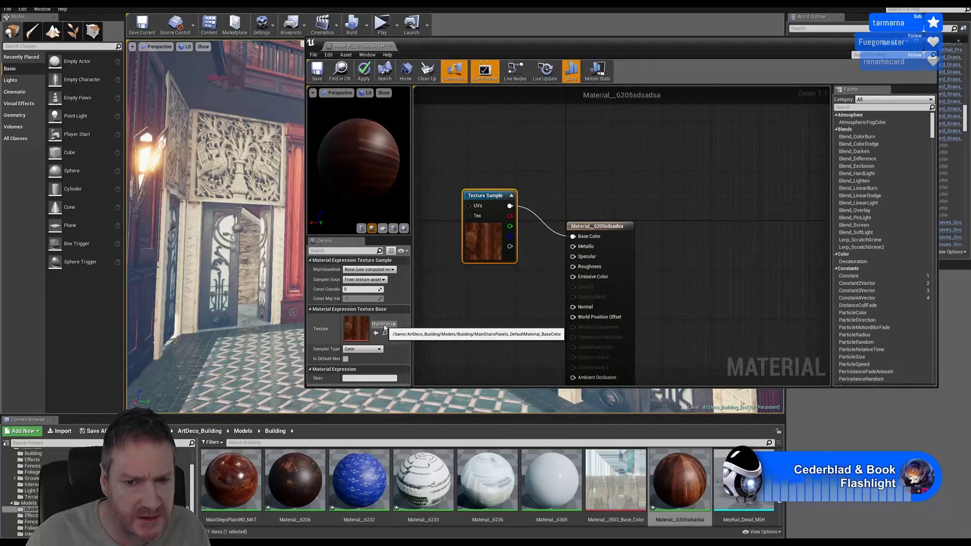
left_click(60, 431)
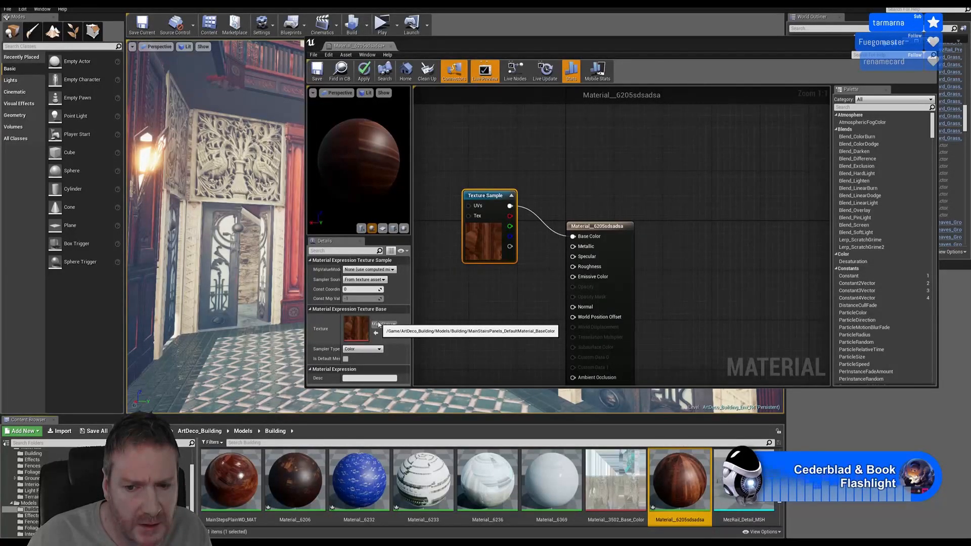
left_click(480, 244)
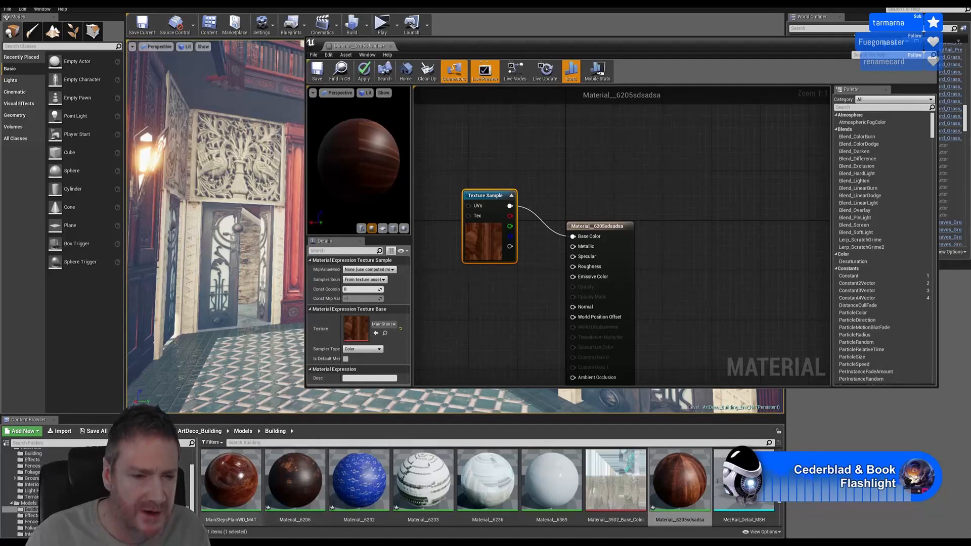
Import MainStairsPanels_DefaultMaterial_Normal.png and MainStairsPanels_DefaultMaterial_OcclusionRoughnessMetallic.png from the MainStairway Panels folder.
left_click(65, 430)
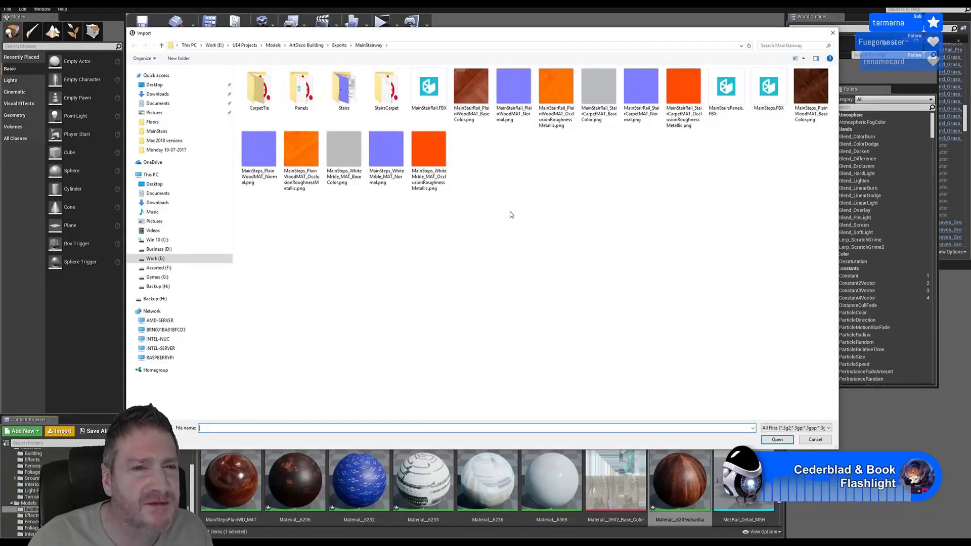
double_click(302, 90)
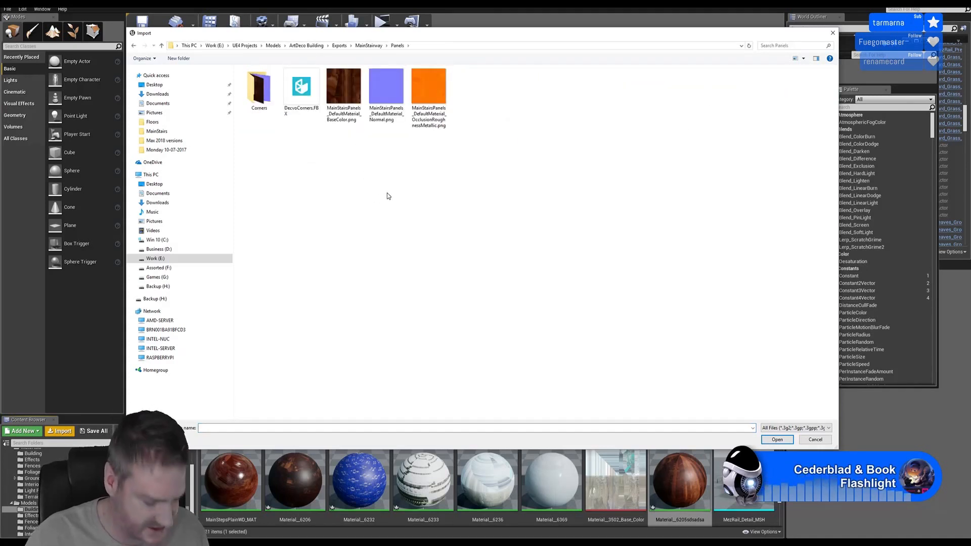
left_click(386, 106)
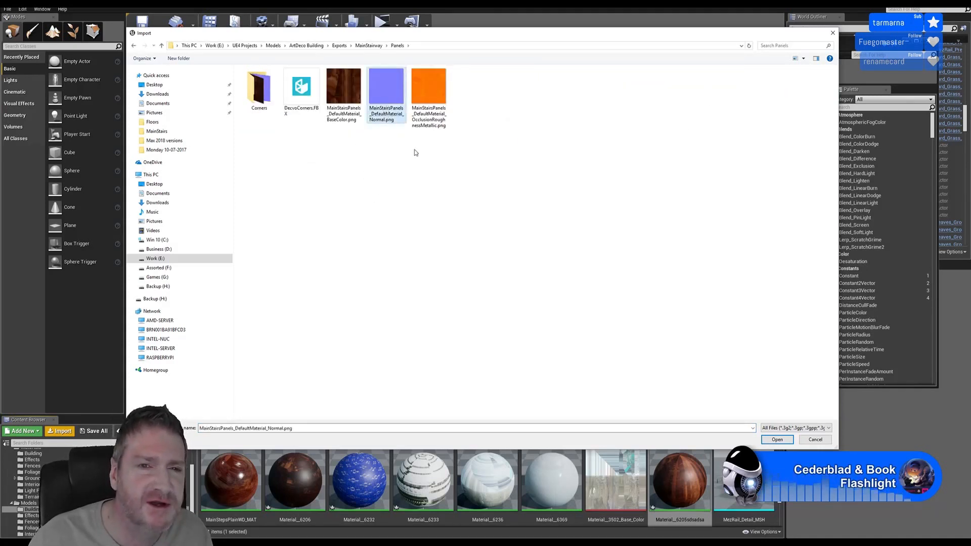
left_click(424, 98, "ctrl")
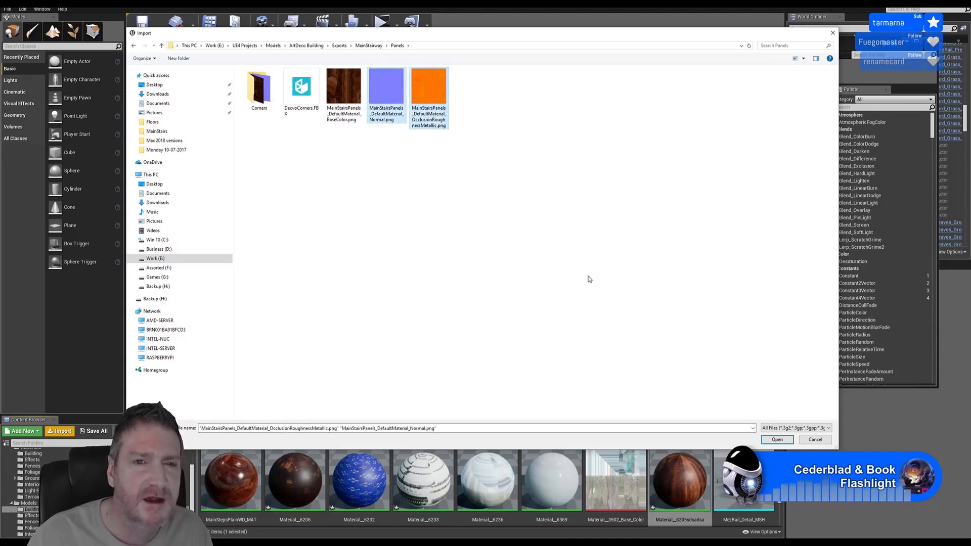
left_click(778, 439)
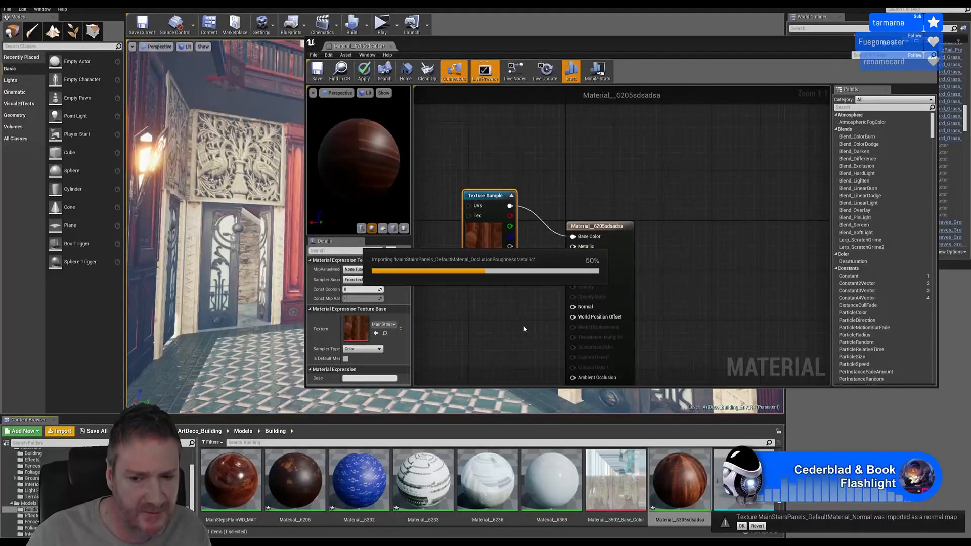
Add the imported panel normal and OcclusionRoughnessMetallic textures to the Material__6205sdsadsa graph, stacked below the base color sample.
left_click_drag(615, 471, 480, 326)
right_click_drag(685, 265, 688, 220)
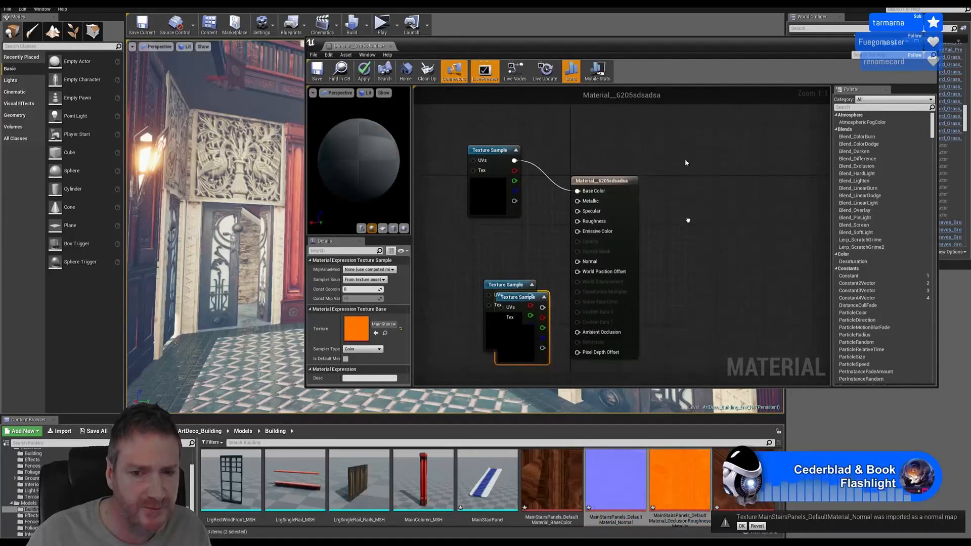
left_click_drag(521, 287, 506, 238)
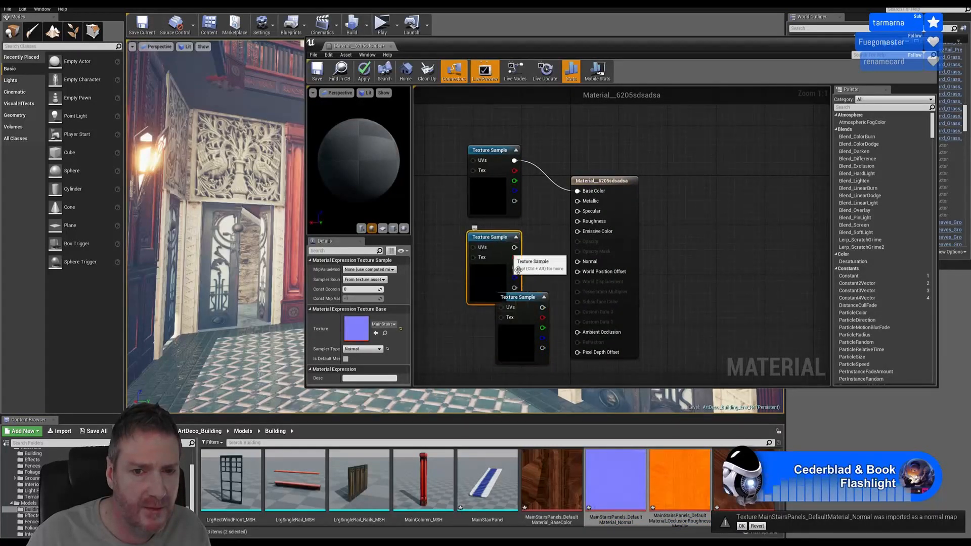
left_click_drag(530, 299, 502, 326)
right_click_drag(532, 258, 514, 222)
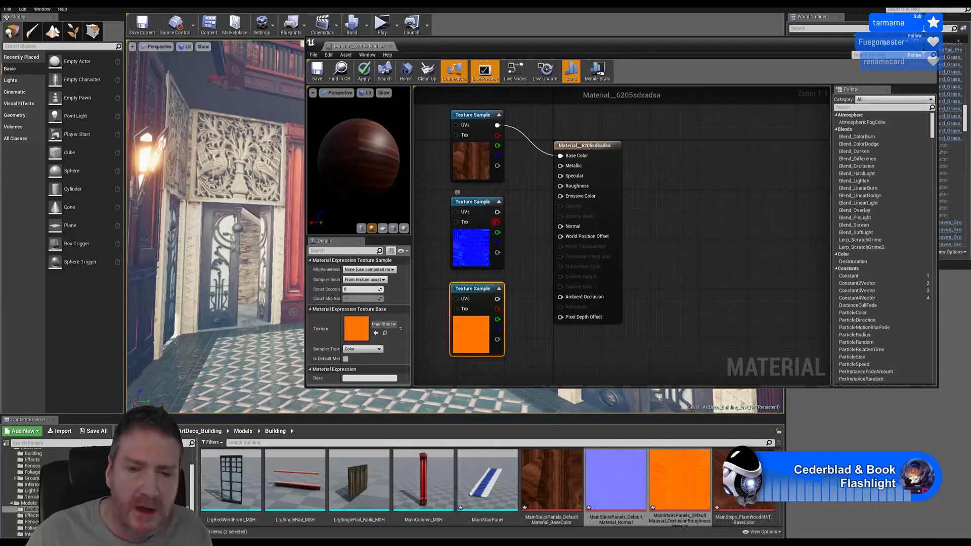
Wire the panel normal texture to Normal, and the packed texture's blue to Metallic, green to Roughness and red to Ambient Occlusion.
left_click_drag(497, 212, 562, 228)
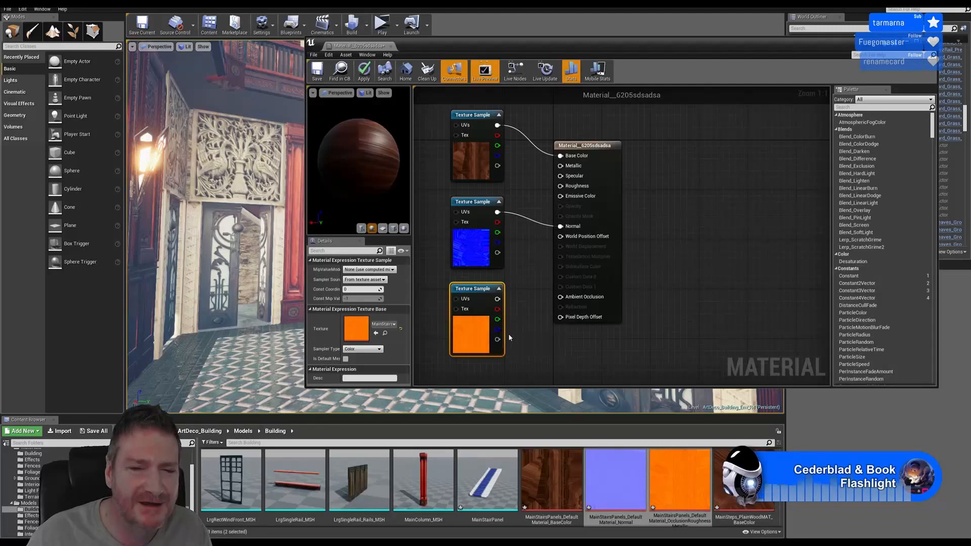
left_click_drag(498, 329, 560, 169)
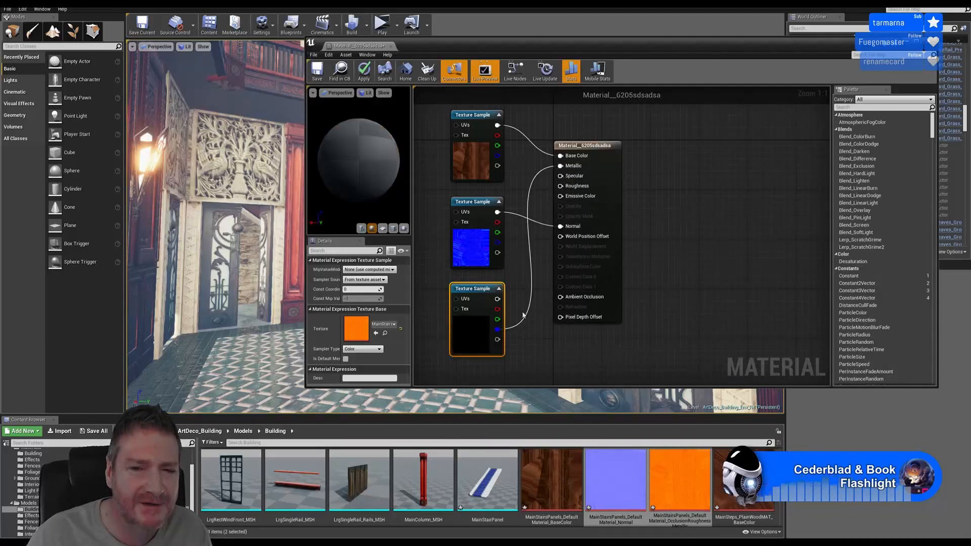
left_click_drag(497, 319, 560, 185)
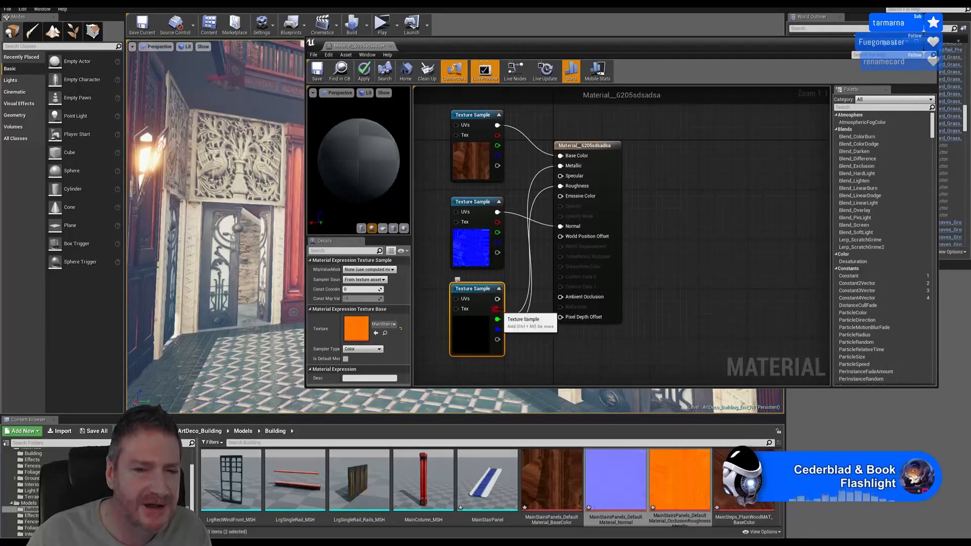
left_click_drag(497, 309, 562, 303)
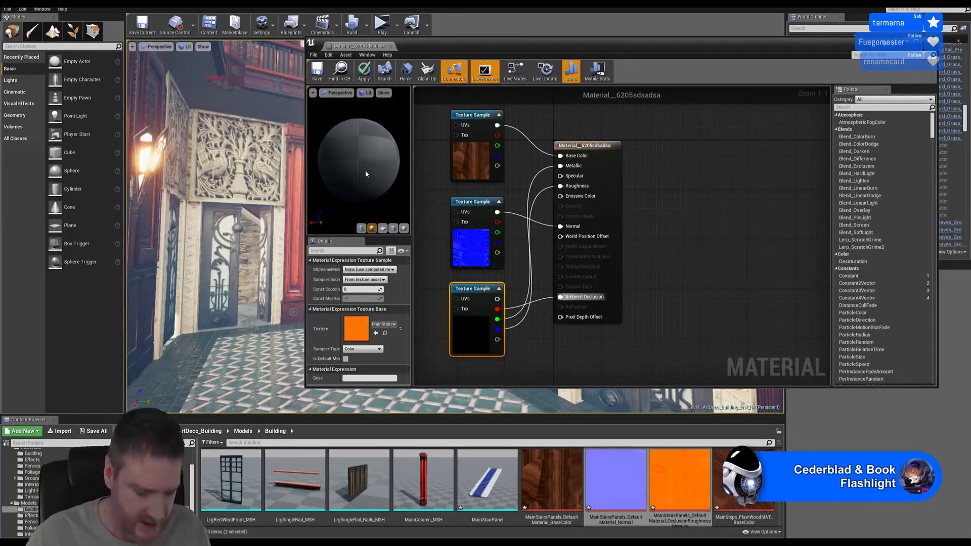
Check the wood panel material on the preview sphere, save Material__6205sdsadsa and close it.
left_click_drag(373, 151, 360, 151)
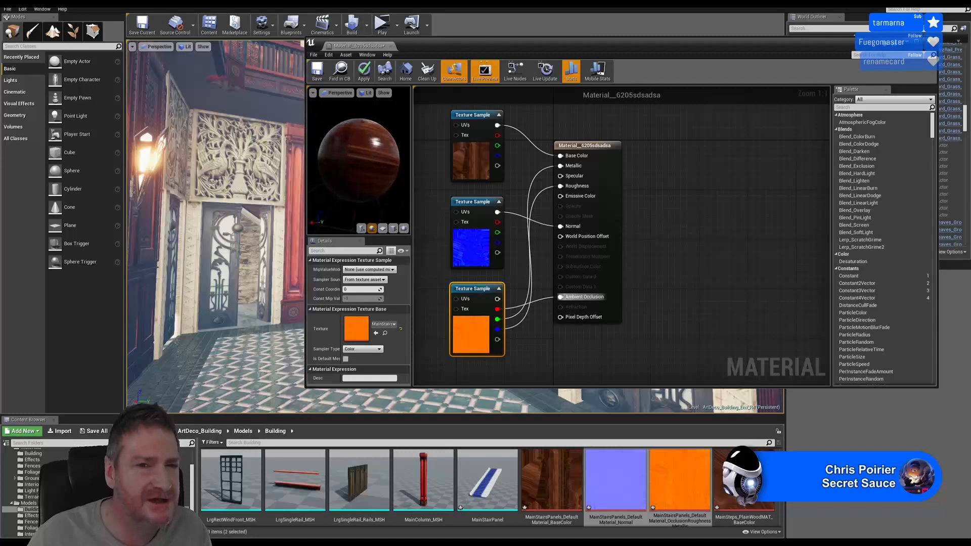
left_click(317, 71)
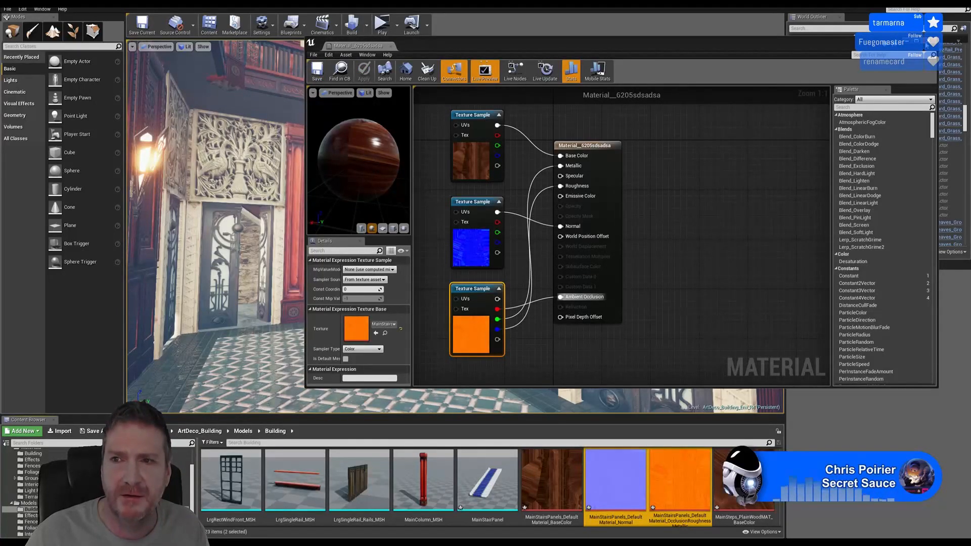
left_click(926, 42)
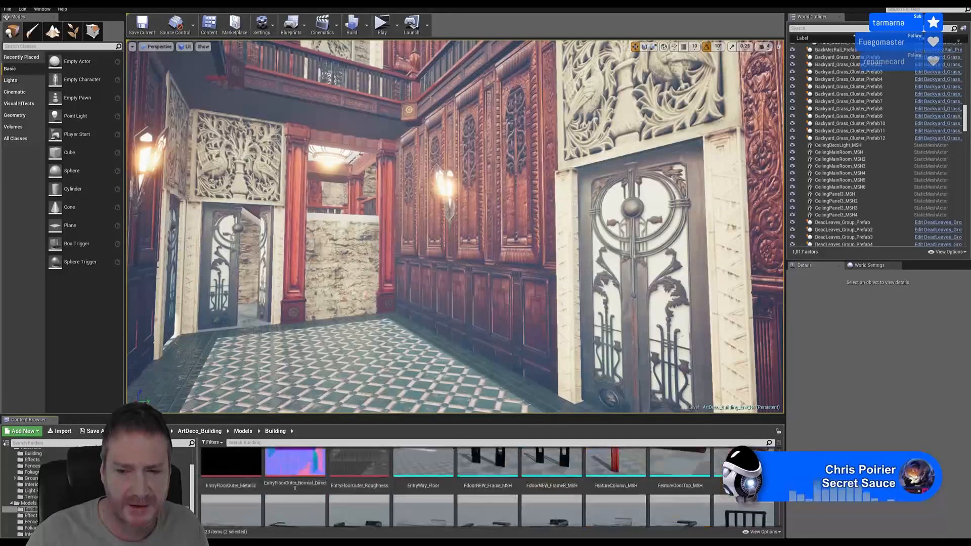
Reopen Material__6206 and select its texture sample to check which texture feeds Base Color.
left_click_drag(780, 488, 782, 496)
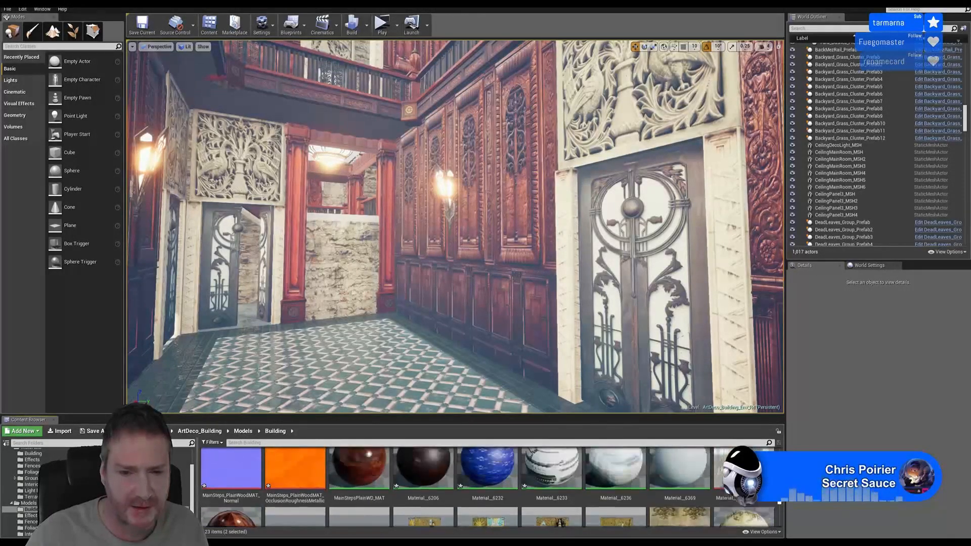
left_click(430, 465)
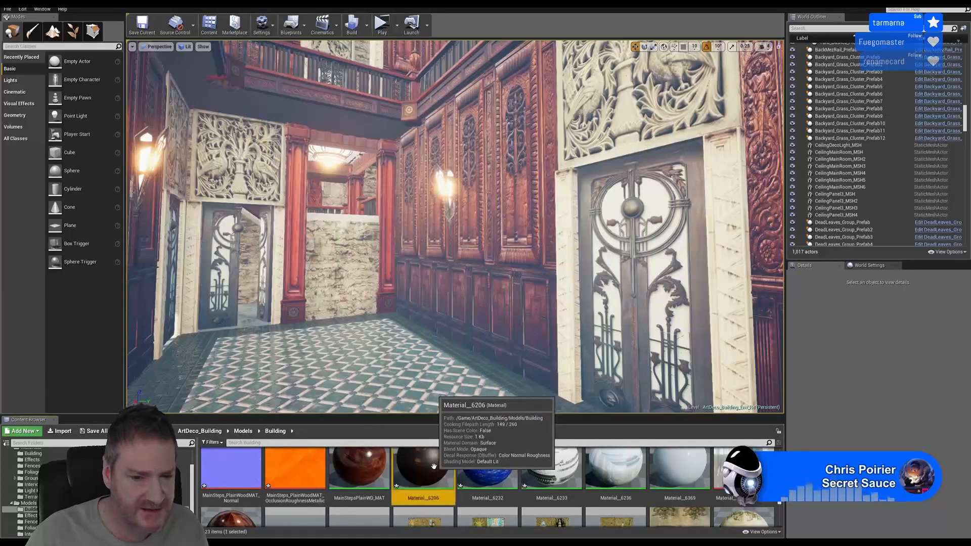
double_click(430, 464)
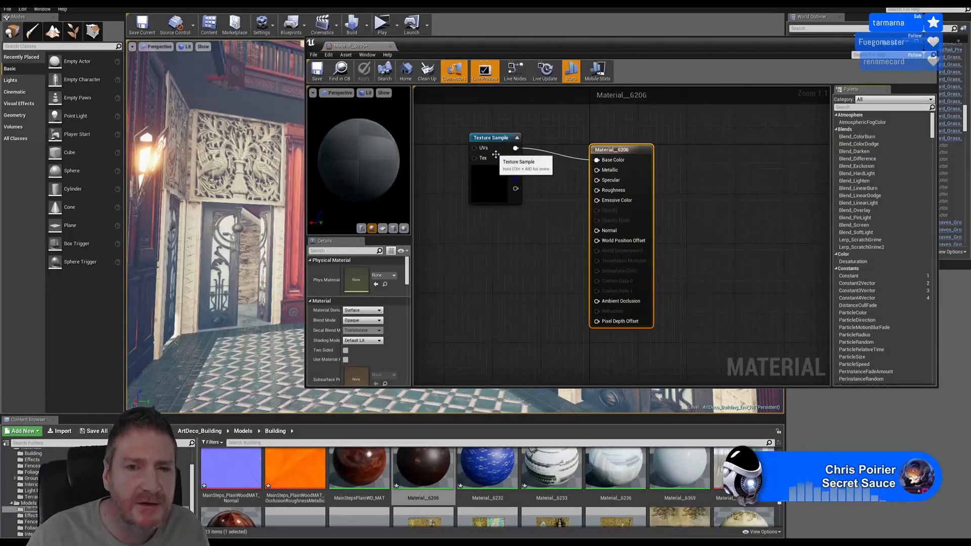
left_click(498, 156)
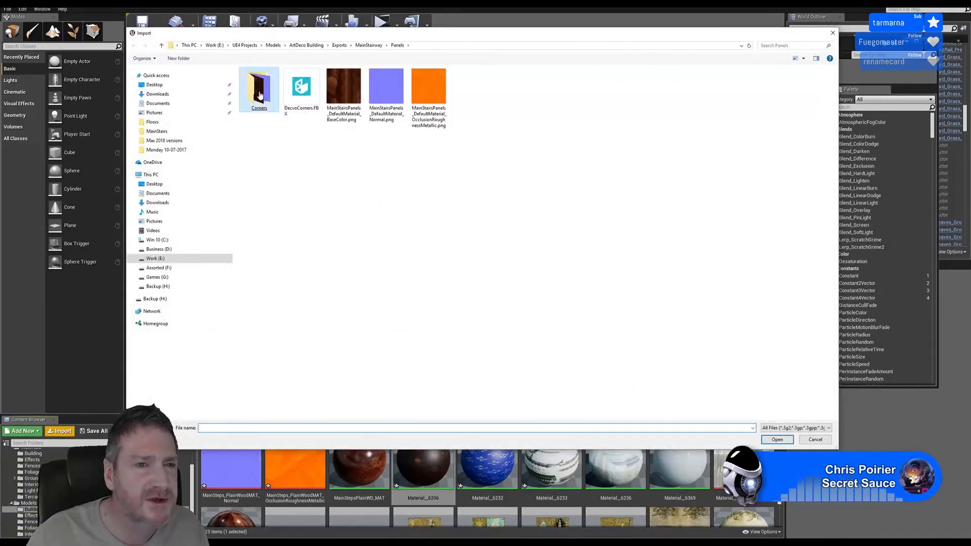
Import DecvoCorners_DefaultMaterial_Normal.png and DecvoCorners_DefaultMaterial_OcclusionRoughnessMetallic.png from the Corners folder inside Panels.
left_click(305, 119)
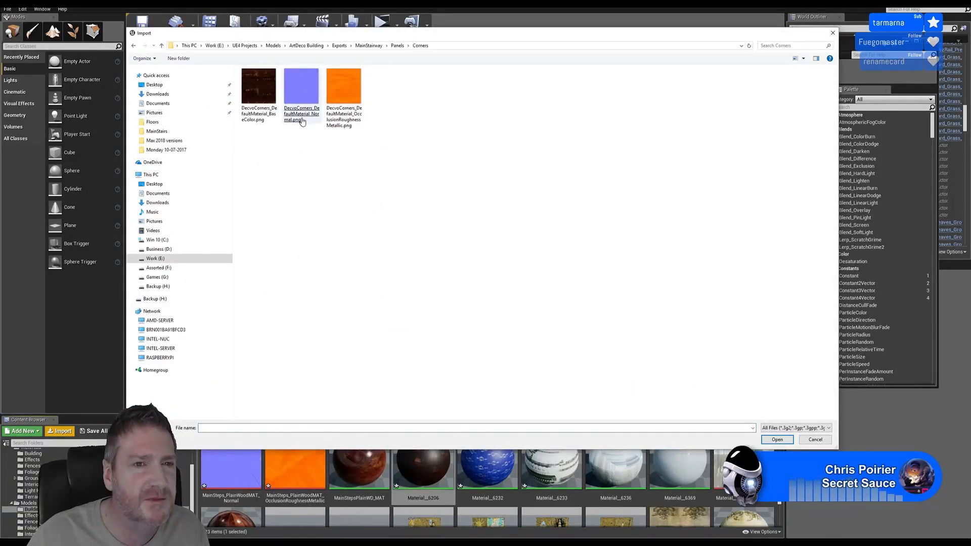
left_click(344, 99, "ctrl")
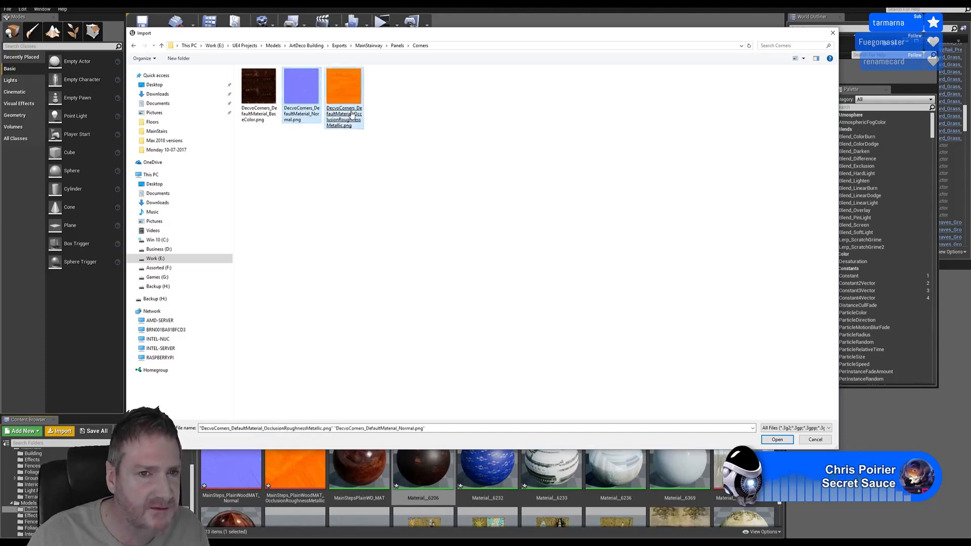
left_click(777, 439)
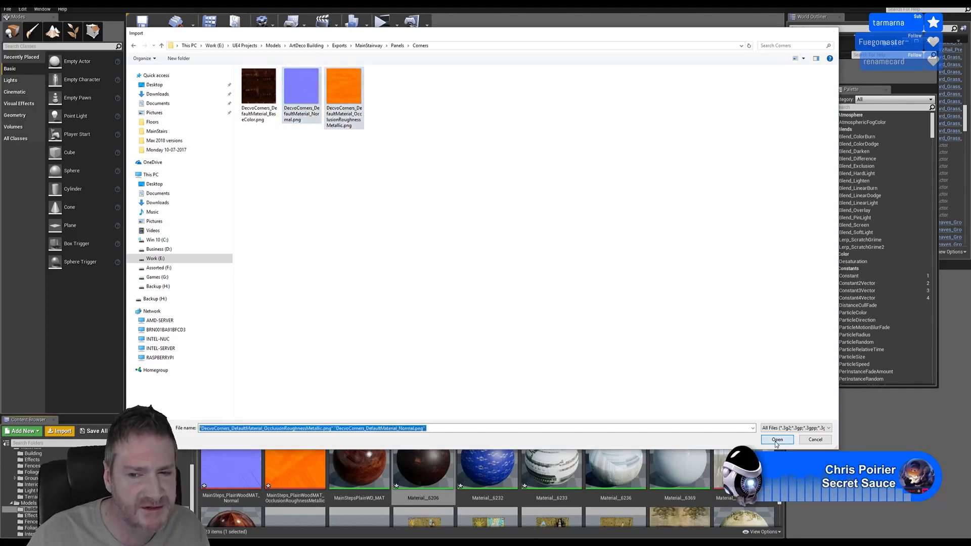
Add the two imported DecvoCorners textures to the Material__6206 graph and line them up below the base color sample.
left_click_drag(615, 480, 498, 232)
right_click_drag(561, 233, 561, 217)
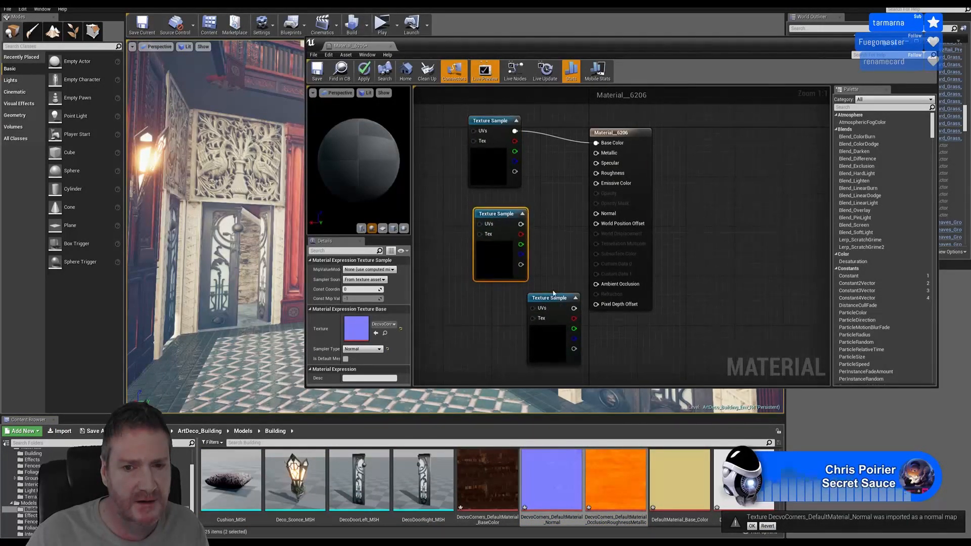
left_click_drag(556, 298, 503, 302)
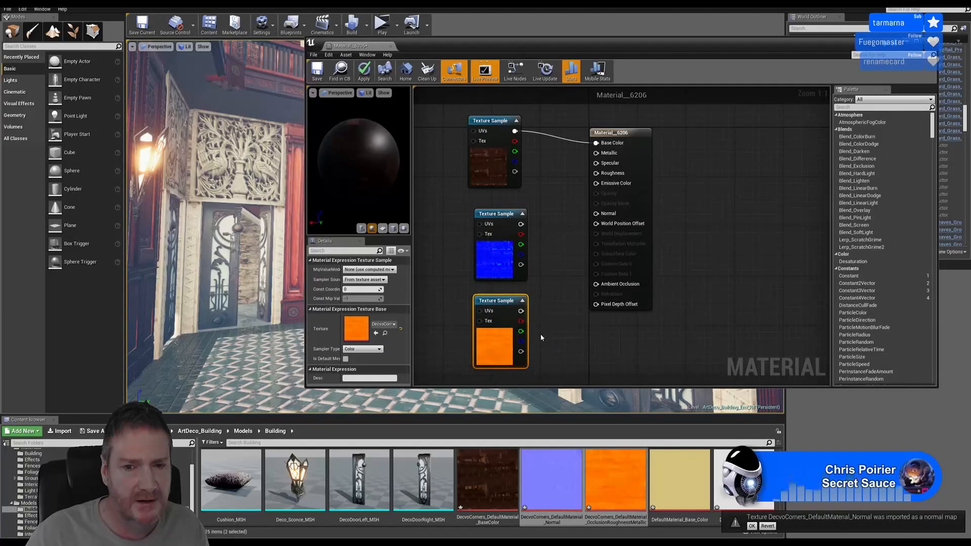
Wire the DecvoCorners packed texture's blue to Metallic, green to Roughness and red to Ambient Occlusion, and the normal texture to Normal.
left_click_drag(520, 341, 596, 153)
left_click_drag(521, 224, 596, 214)
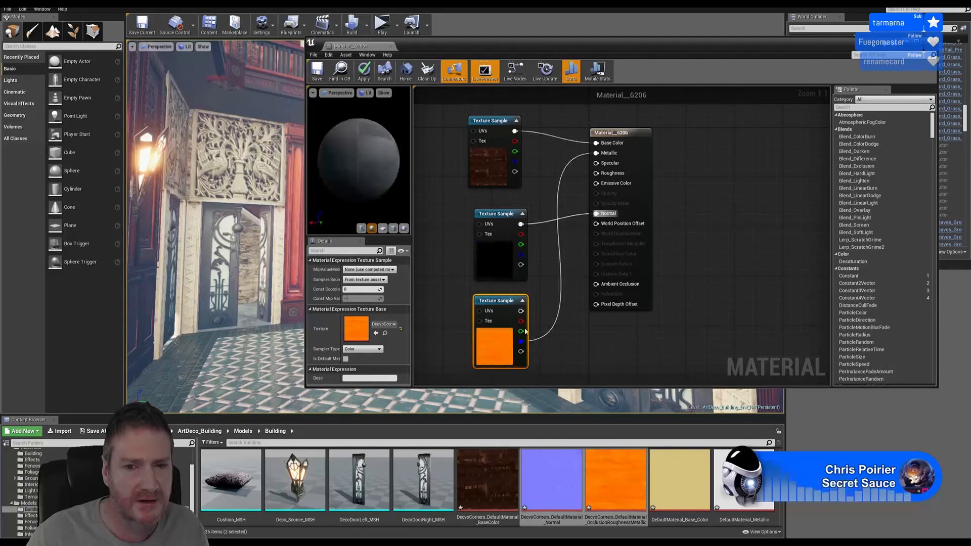
left_click_drag(521, 331, 597, 173)
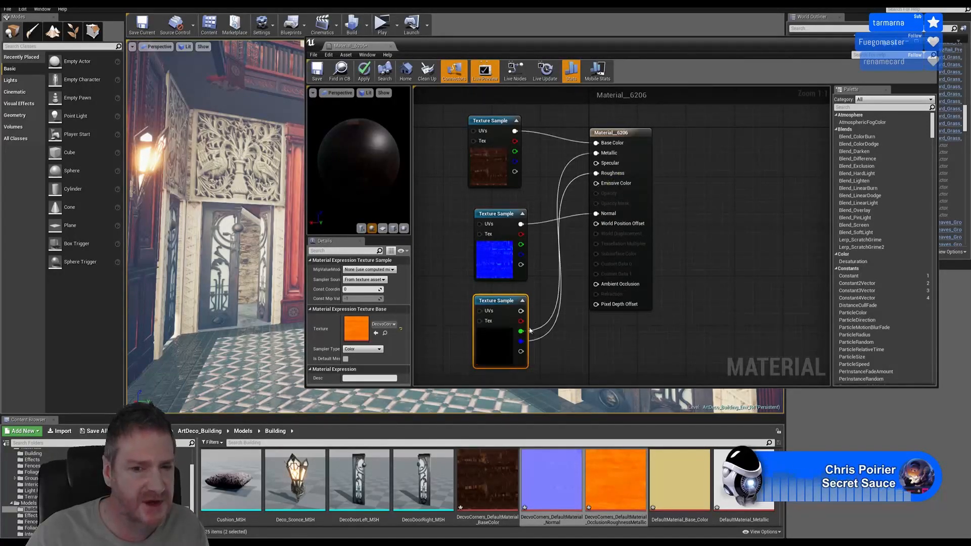
left_click_drag(522, 321, 596, 284)
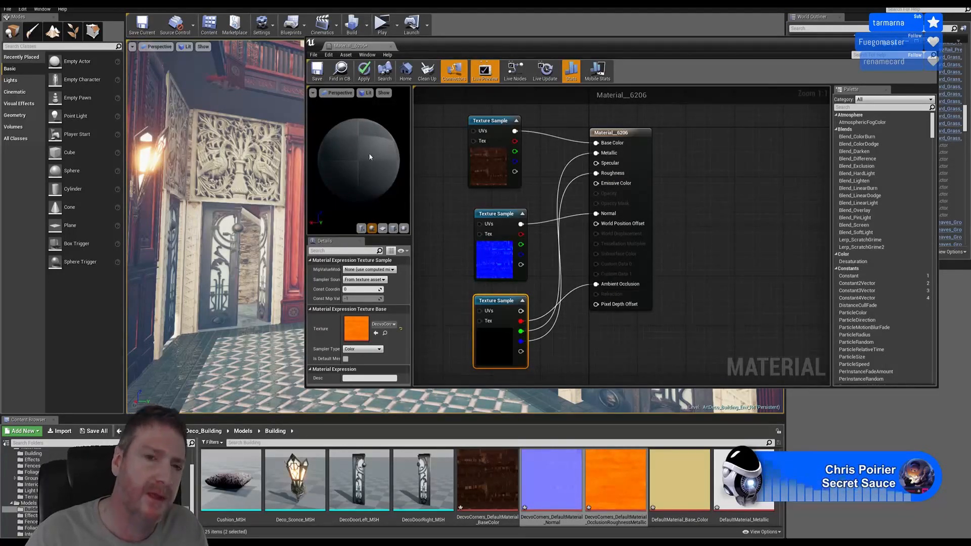
Inspect Material__6206 on the preview sphere, save the material and close it.
left_click_drag(382, 175, 361, 167)
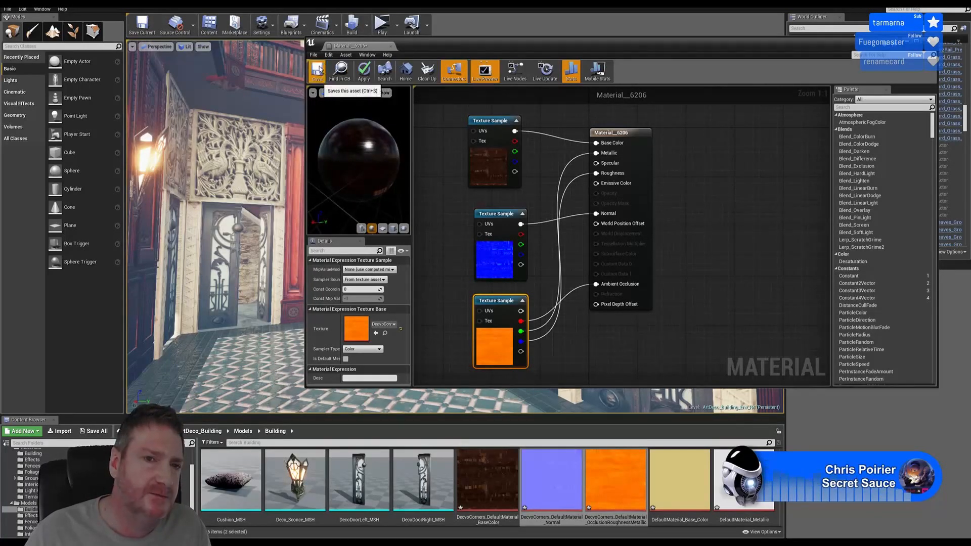
key("ctrl+s")
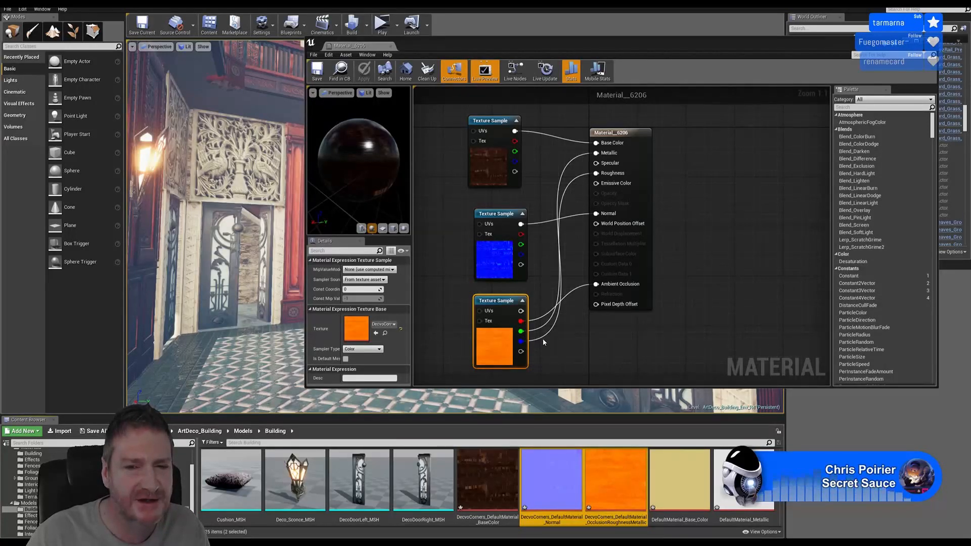
left_click(542, 340)
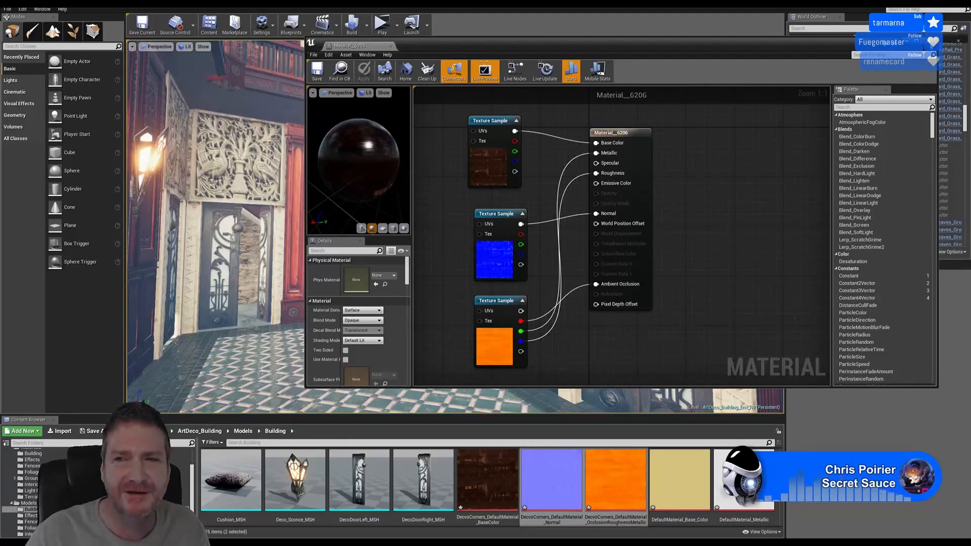
left_click(928, 42)
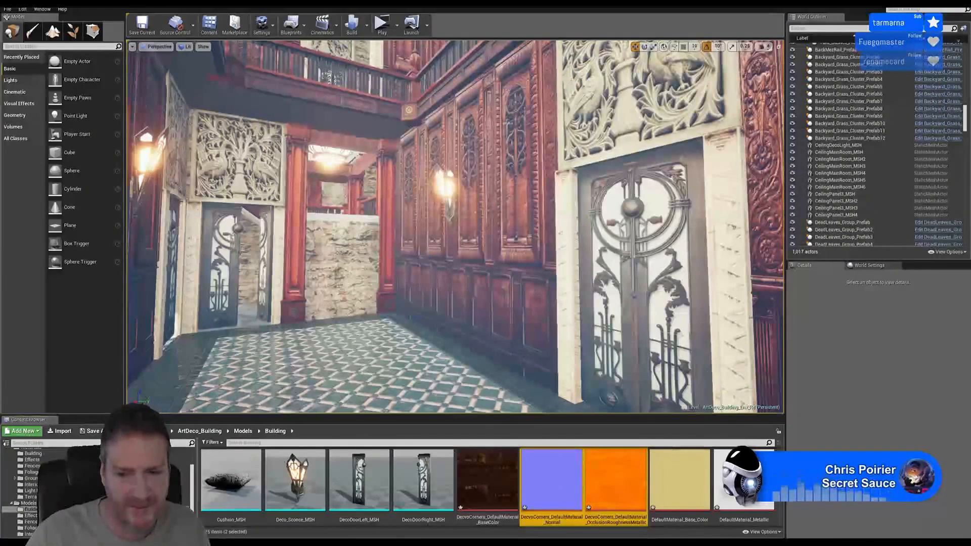
Find Material__6206 in the Building folder and rename it MainStepsDecoCor_MAT.
scroll(551, 488, "up", 1)
scroll(551, 488, "down", 2)
scroll(743, 480, "up", 5)
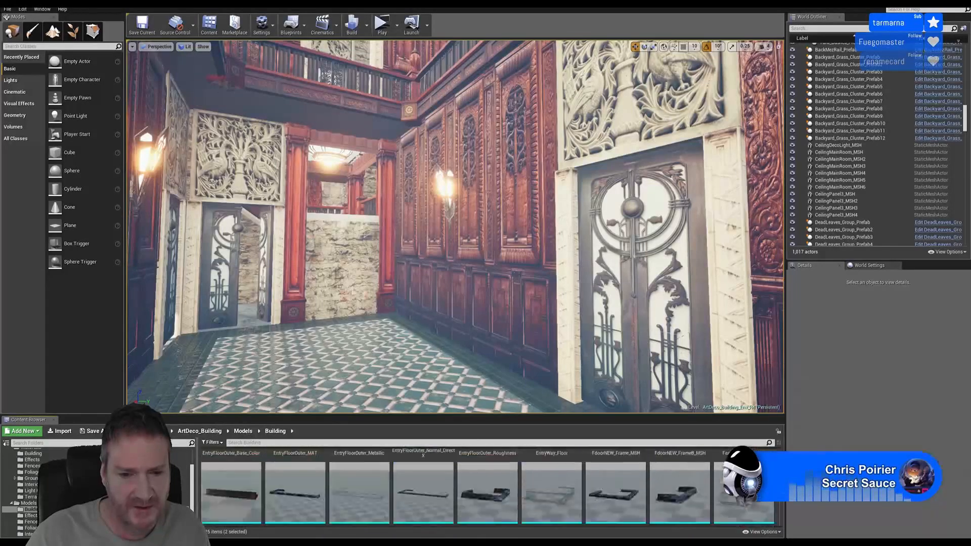
scroll(485, 487, "up", 2)
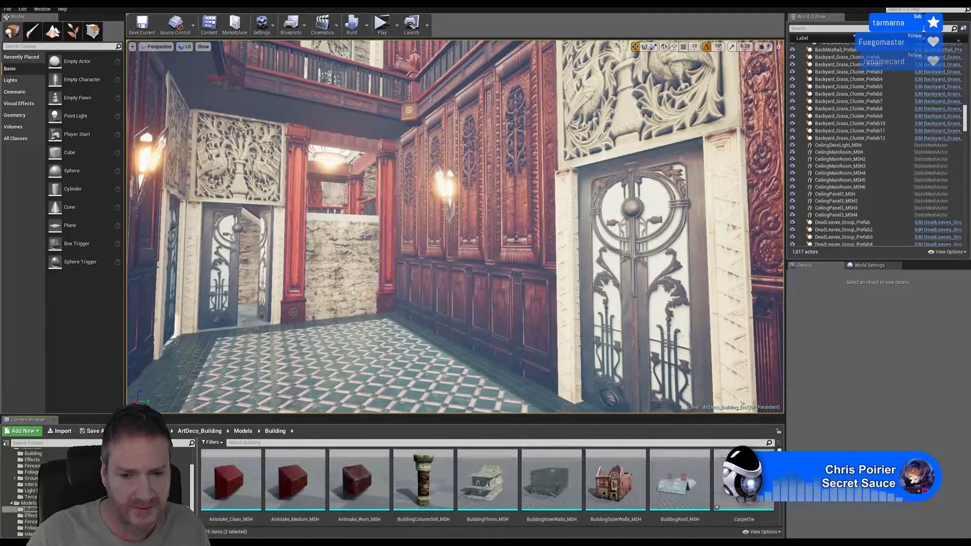
scroll(486, 487, "down", 4)
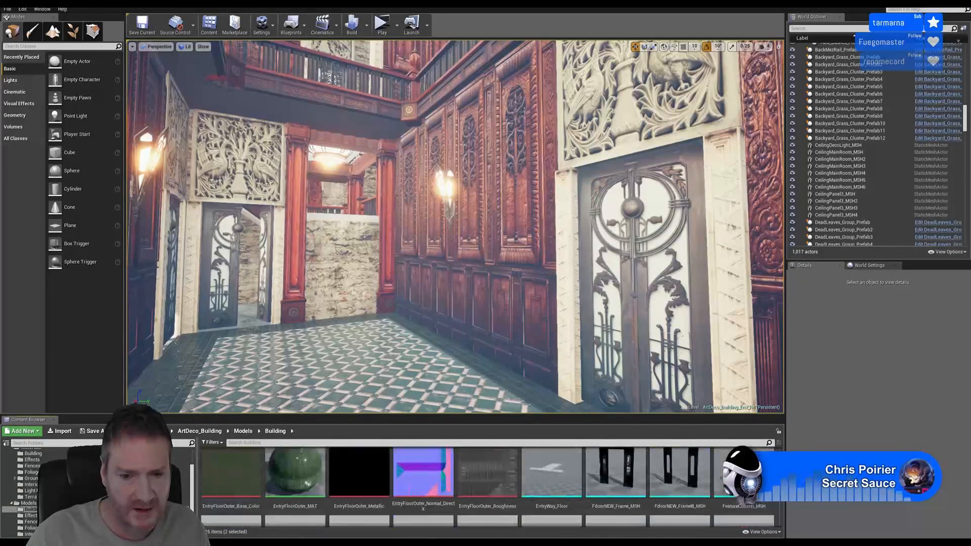
scroll(486, 487, "down", 4)
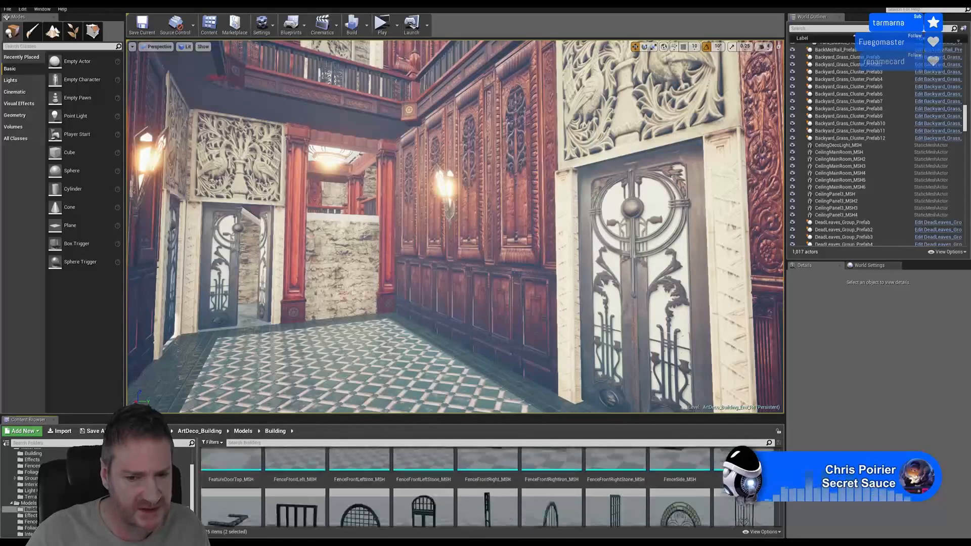
scroll(486, 487, "down", 3)
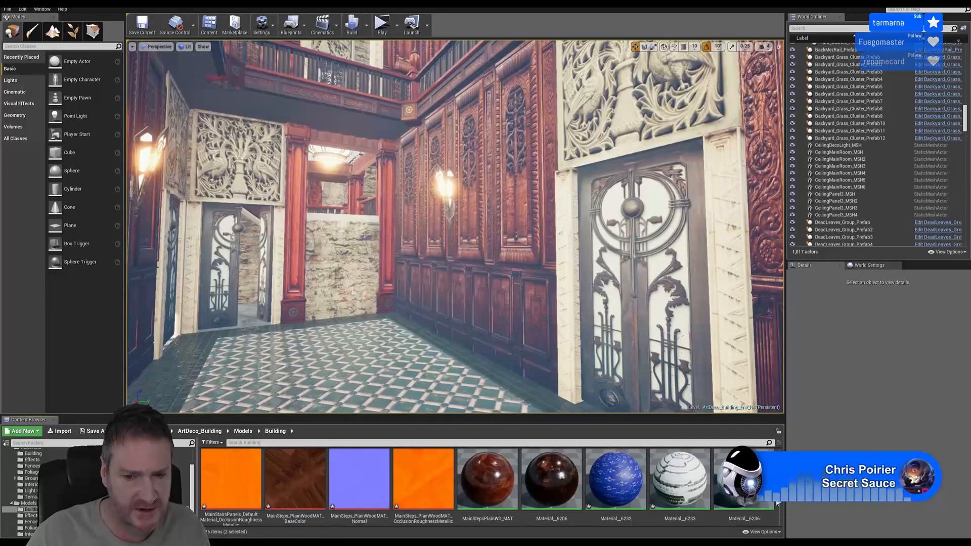
right_click(556, 483)
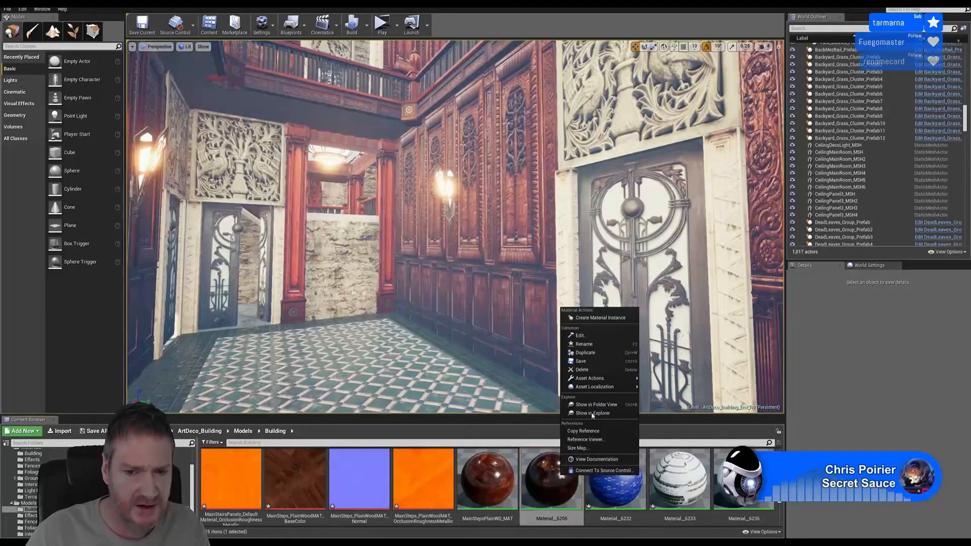
left_click(593, 345)
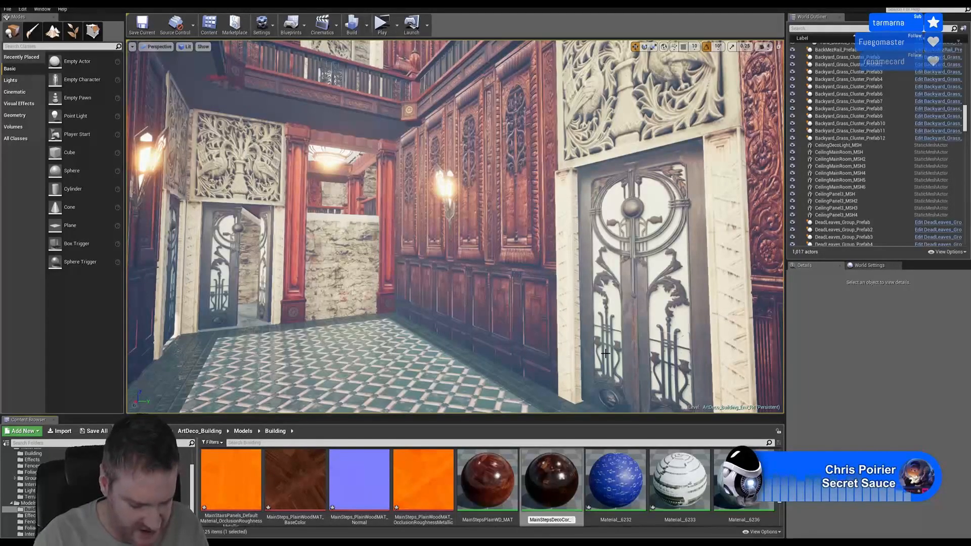
key("Return")
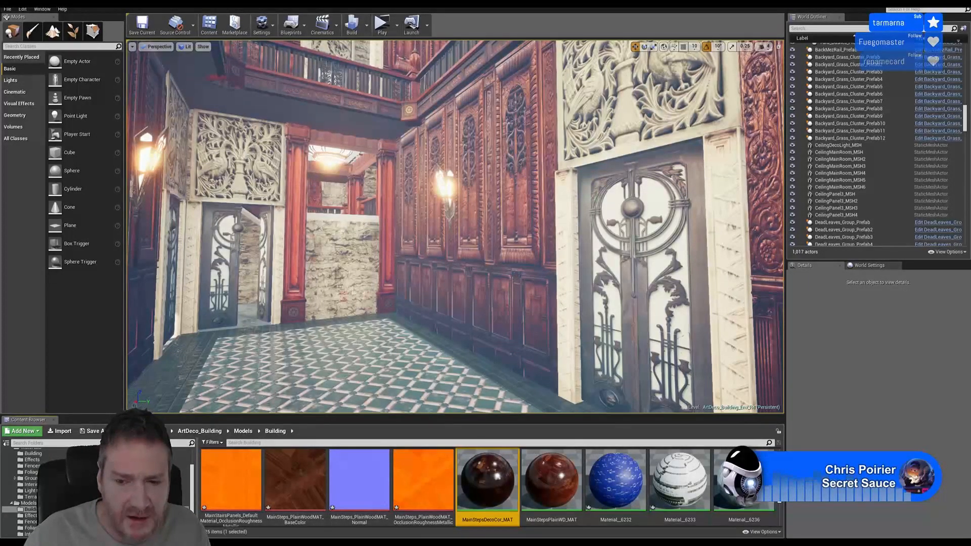
Check the base color texture of Material__6205sdsadsa, close its editor and rename the material MainStepsPanels_MAT.
scroll(488, 485, "down", 1)
scroll(378, 486, "down", 1)
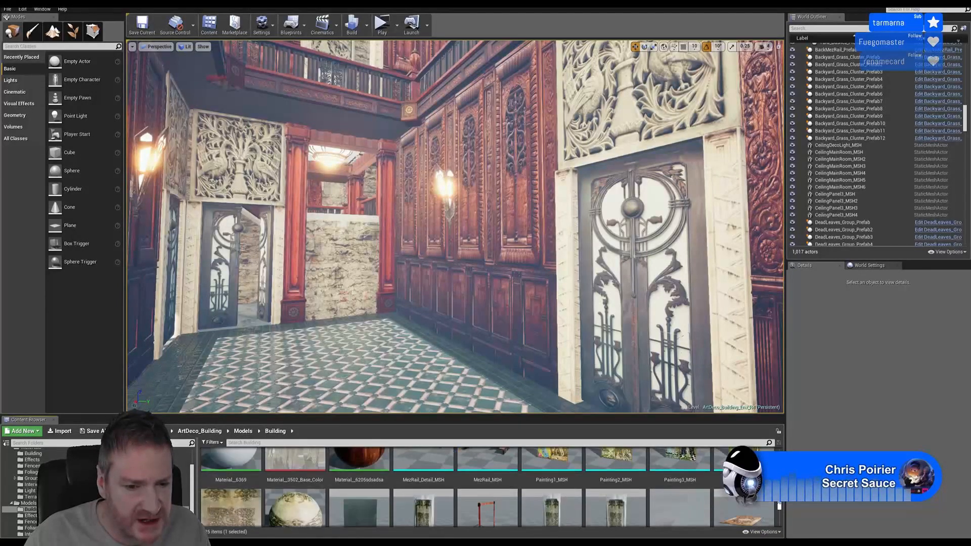
double_click(359, 458)
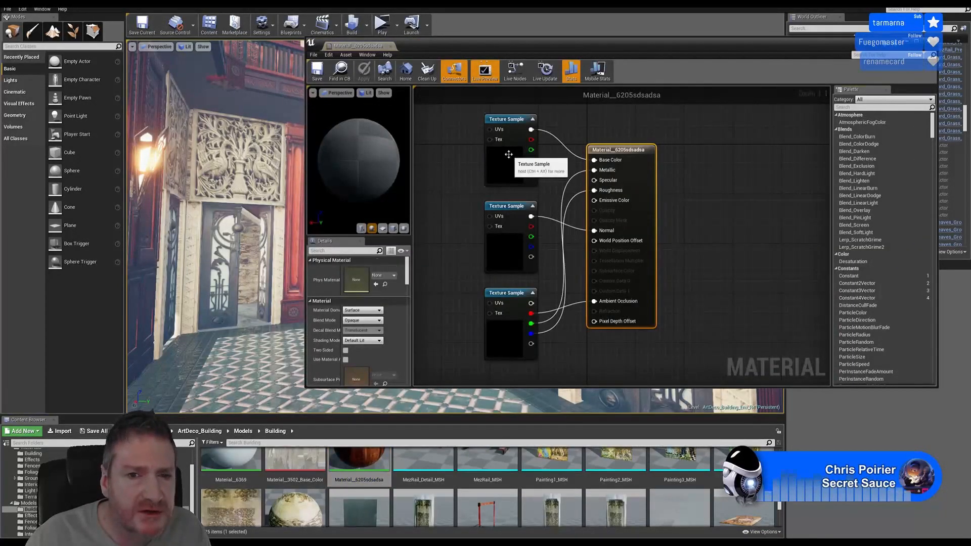
left_click(509, 154)
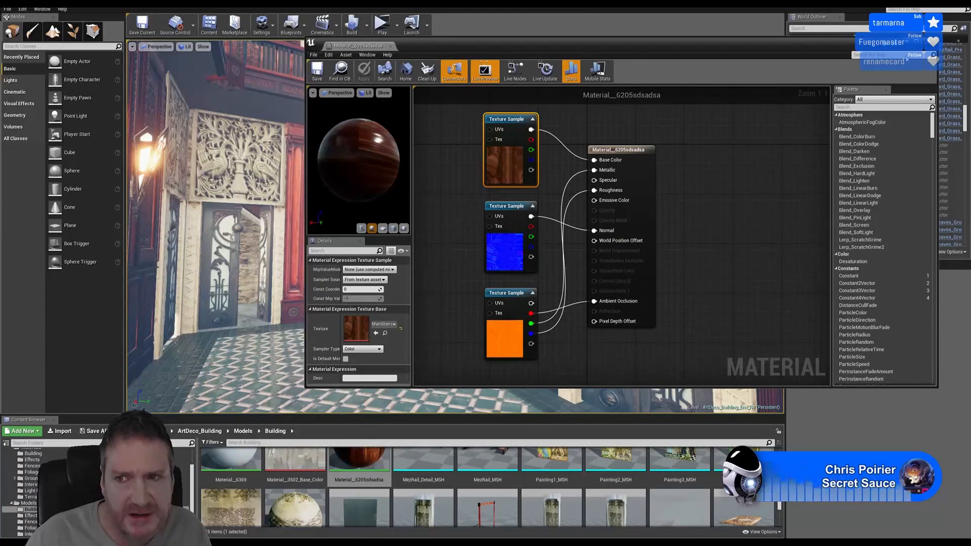
left_click(931, 41)
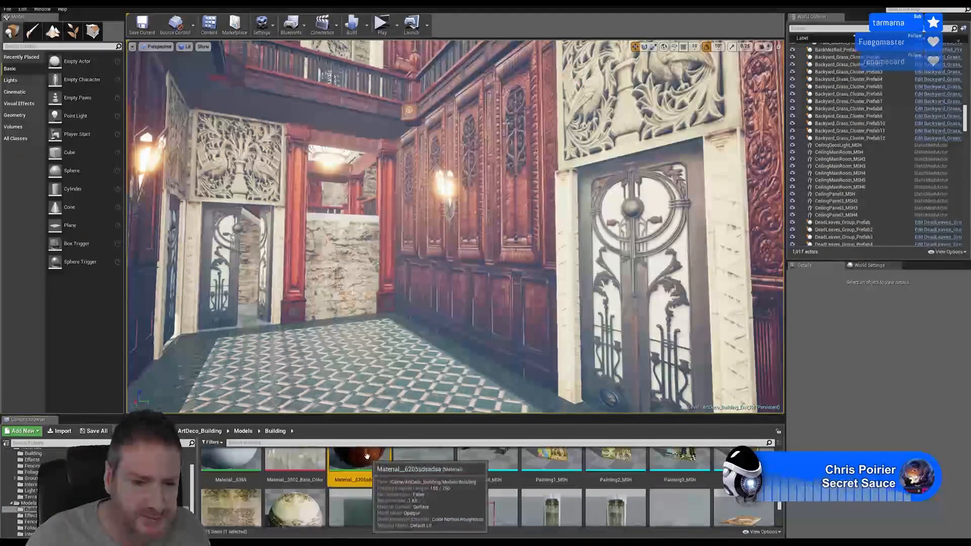
right_click(368, 455)
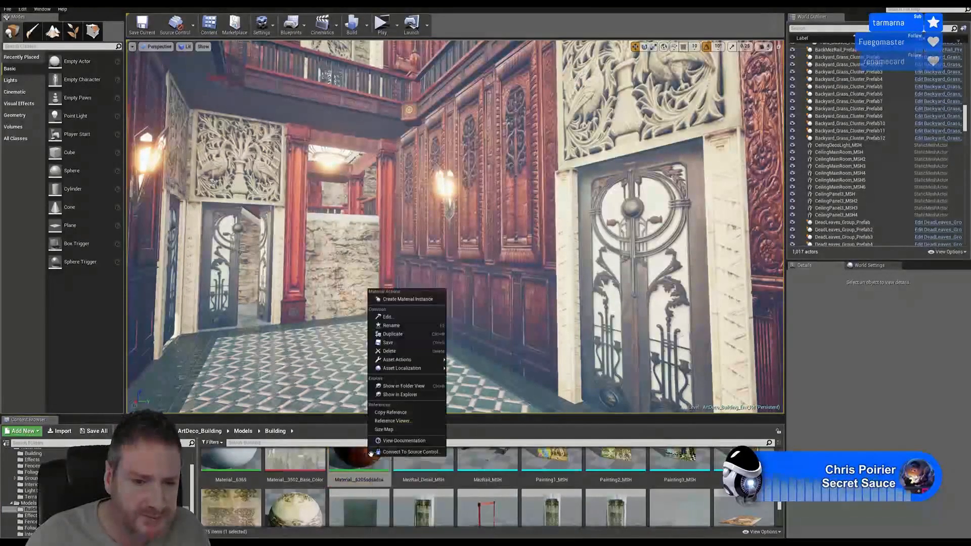
left_click(399, 325)
type("MainStepsPanels_MA")
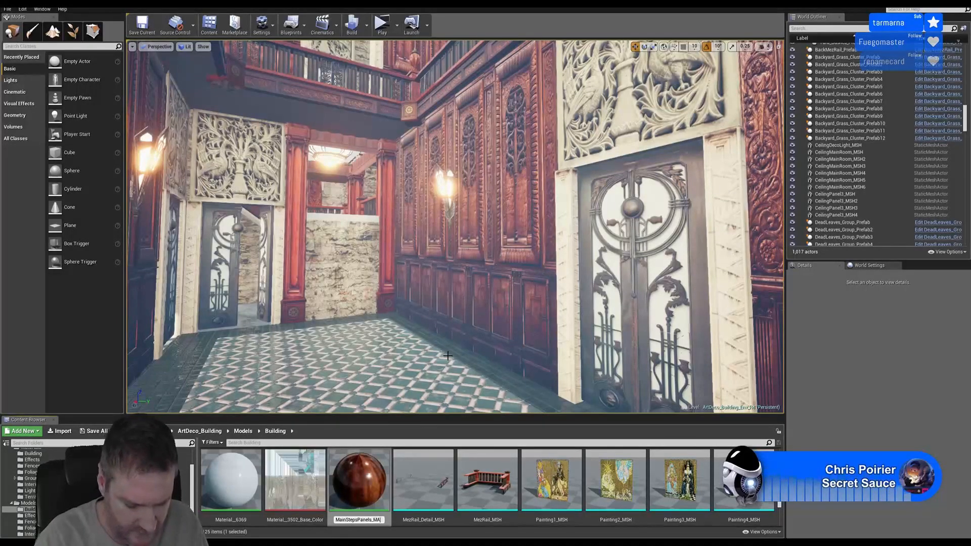
type("T")
key("Return")
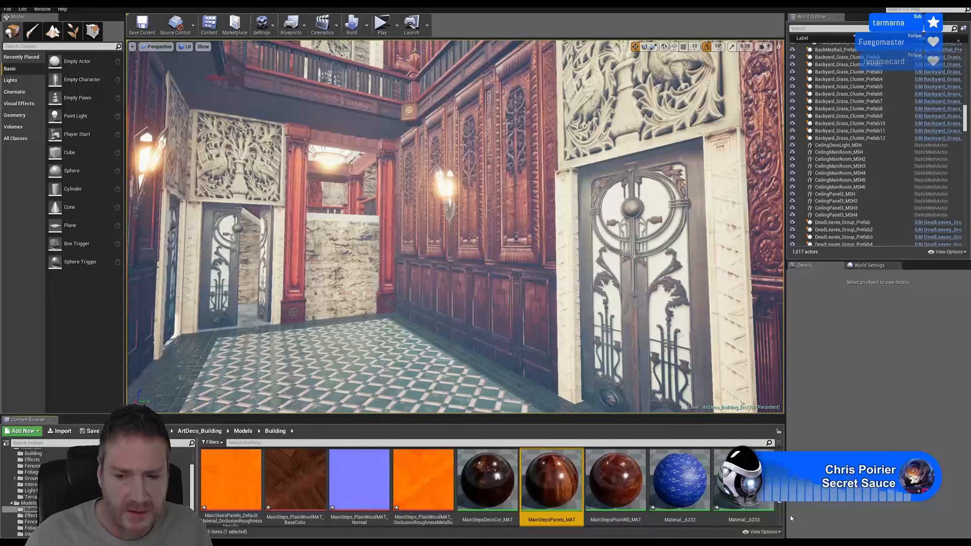
Open Material__6233 for editing and move its base color texture sample beside the Base Color input of the material node.
double_click(742, 490)
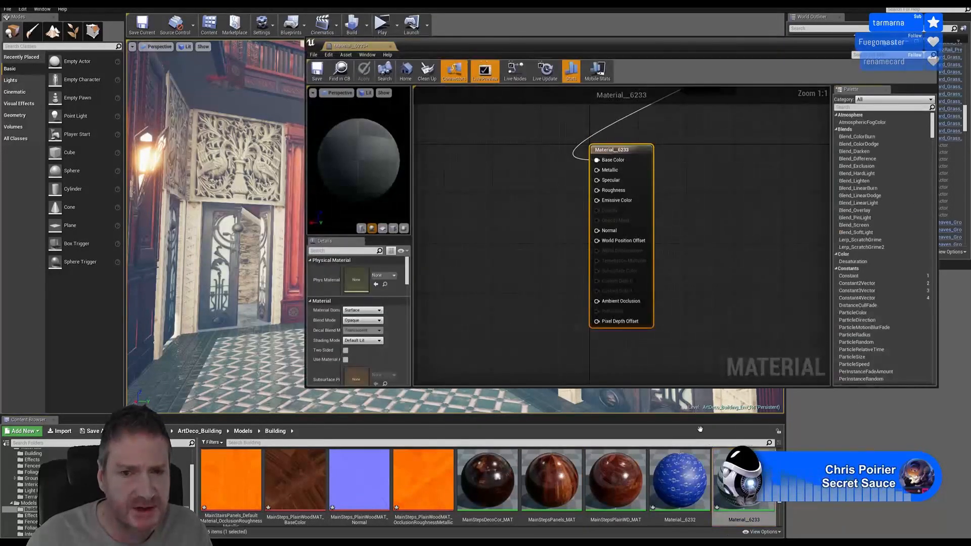
right_click_drag(724, 227, 676, 285)
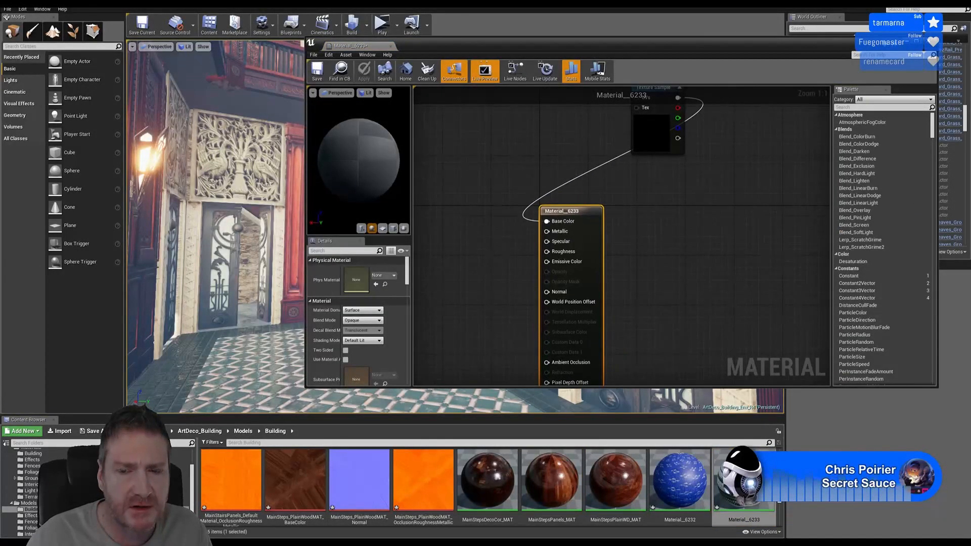
right_click_drag(709, 177, 698, 199)
left_click_drag(645, 147, 461, 252)
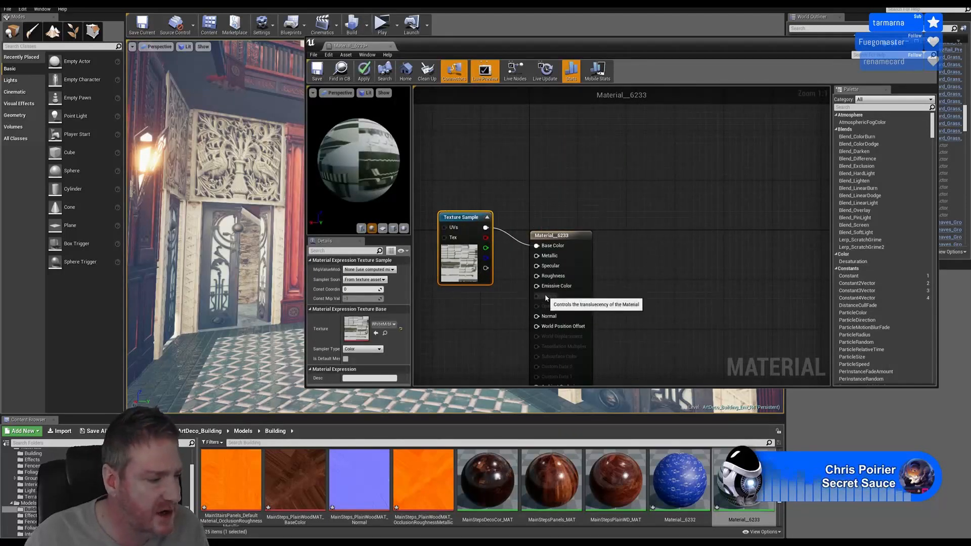
right_click_drag(592, 250, 617, 232)
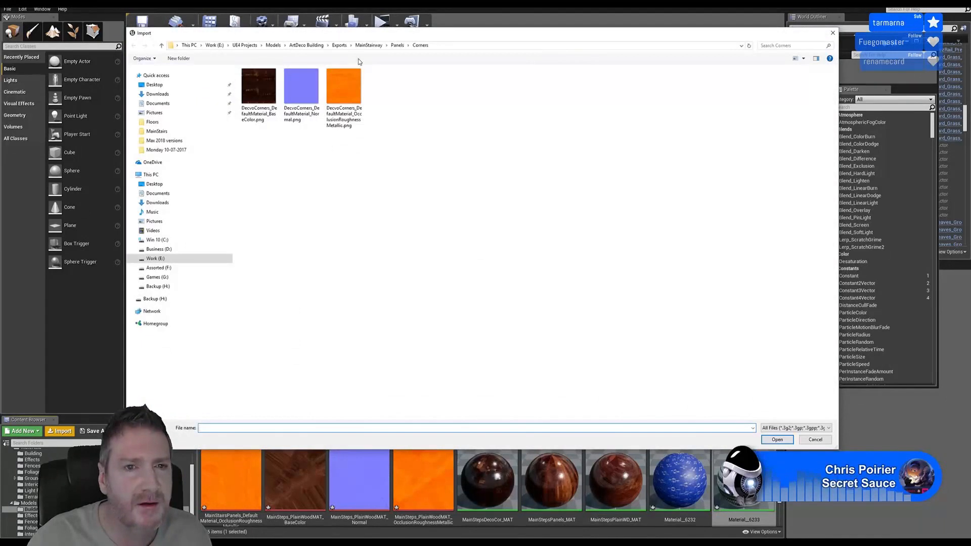
Import the WhiteMrble_MAT Metallic, Mixed_AO, Normal_DirectX and Roughness PNG textures from the Stairs folder inside MainStairway.
left_click(369, 45)
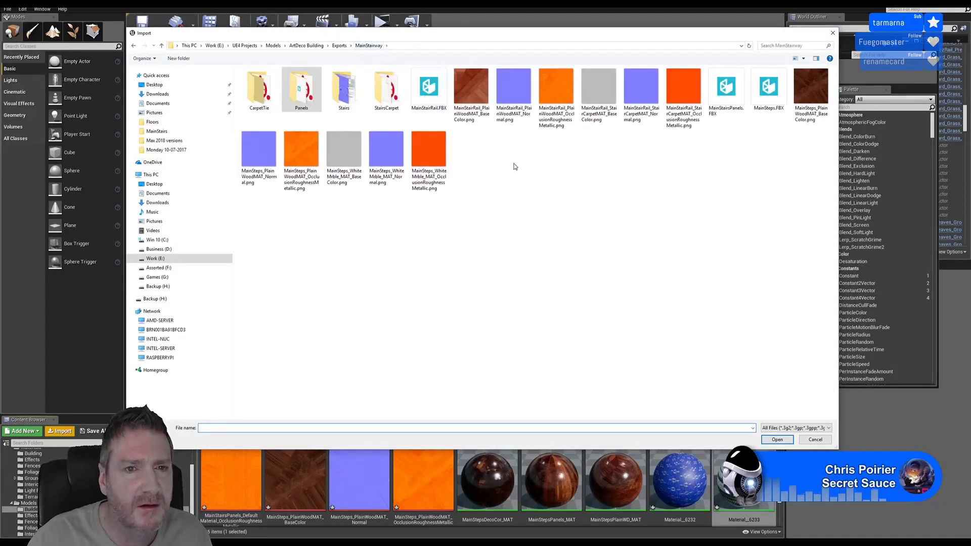
double_click(344, 89)
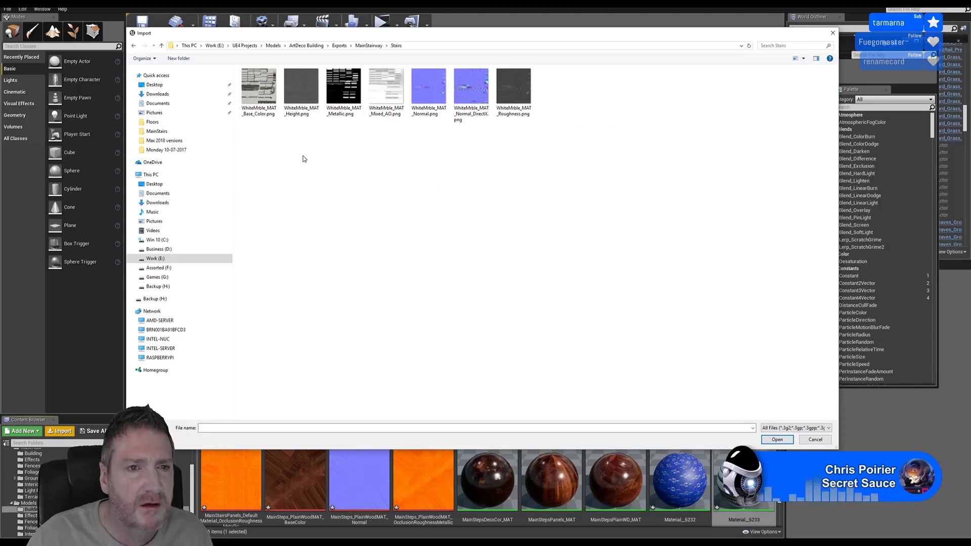
left_click(340, 105)
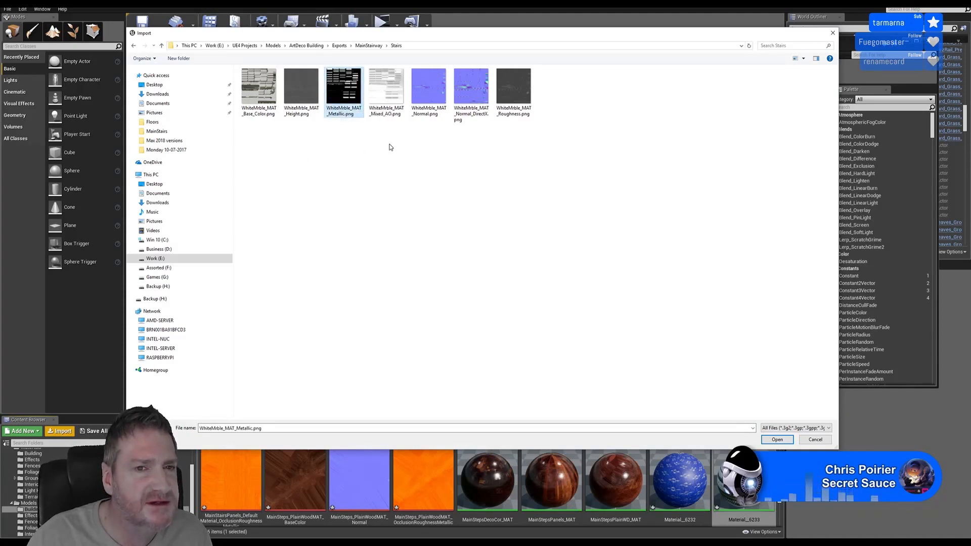
left_click(384, 99, "ctrl")
left_click(466, 120, "ctrl")
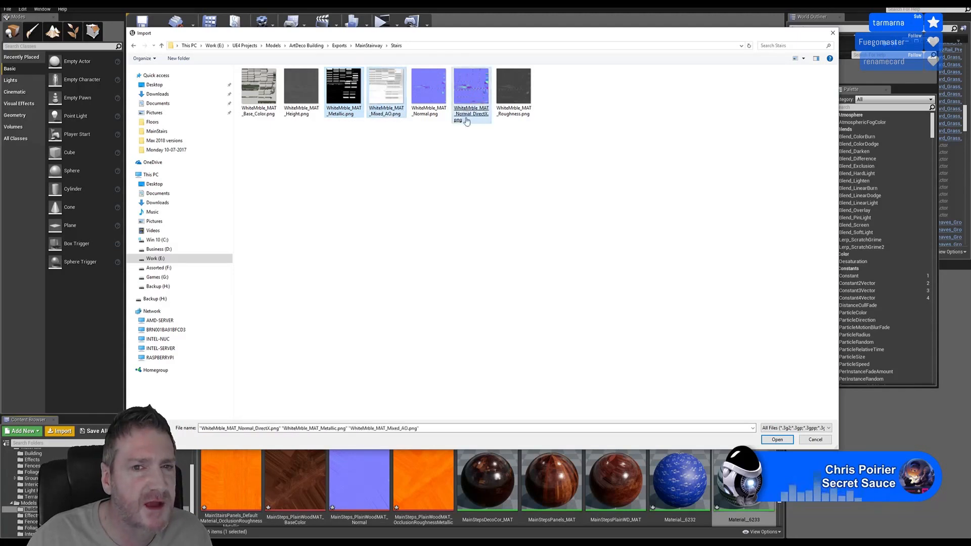
left_click(512, 108, "ctrl")
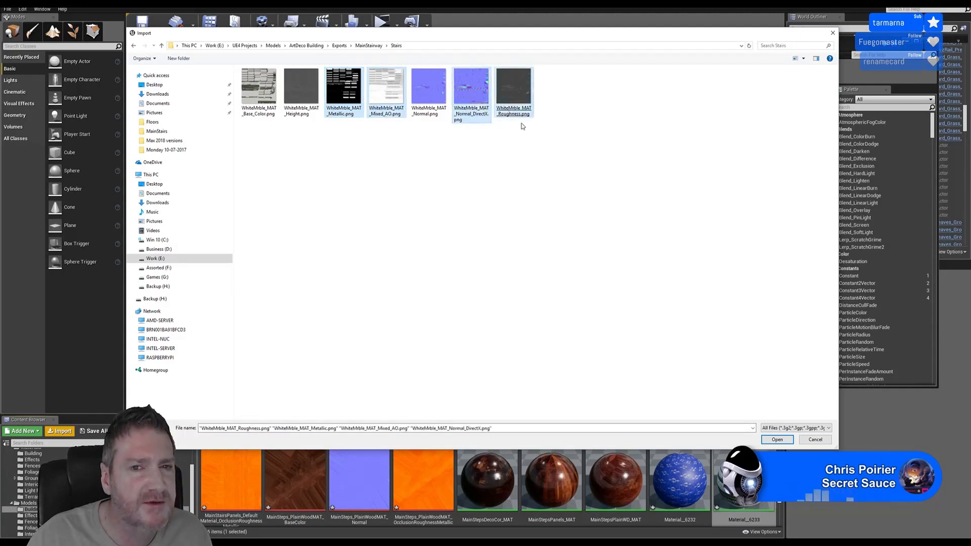
left_click(779, 440)
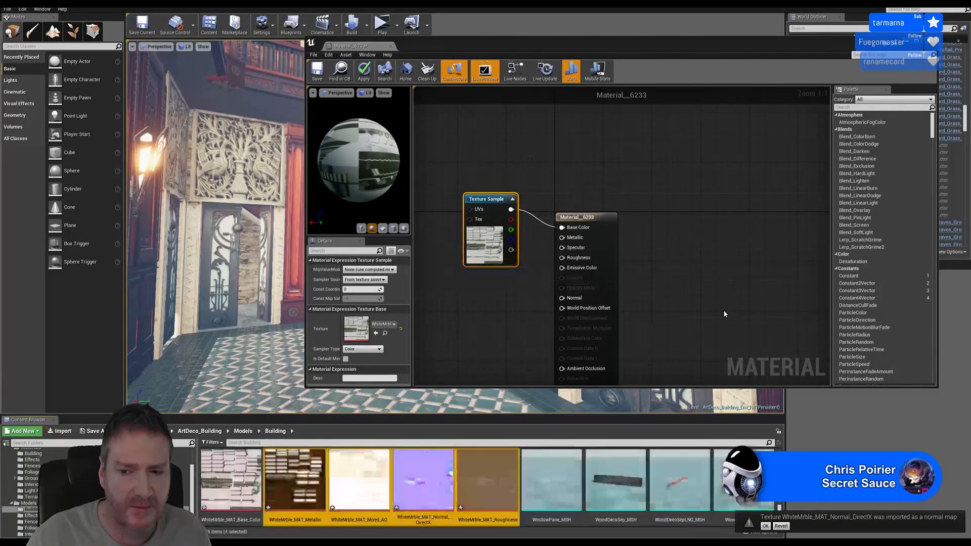
Add the four imported WhiteMrble textures to the Material__6233 graph and place the metallic sample below the base color sample.
left_click_drag(262, 498, 460, 340)
right_click_drag(678, 264, 695, 182)
left_click_drag(486, 259, 494, 215)
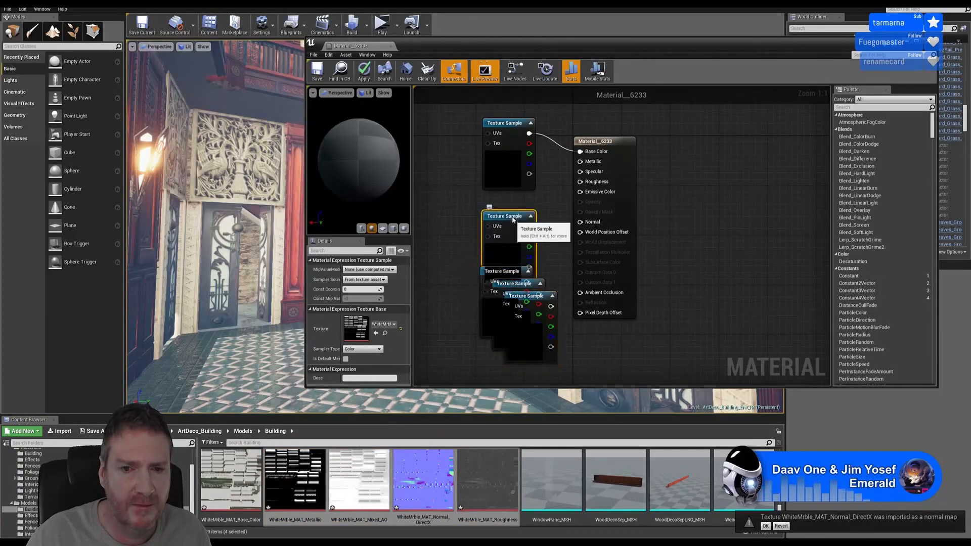
right_click_drag(648, 247, 672, 218)
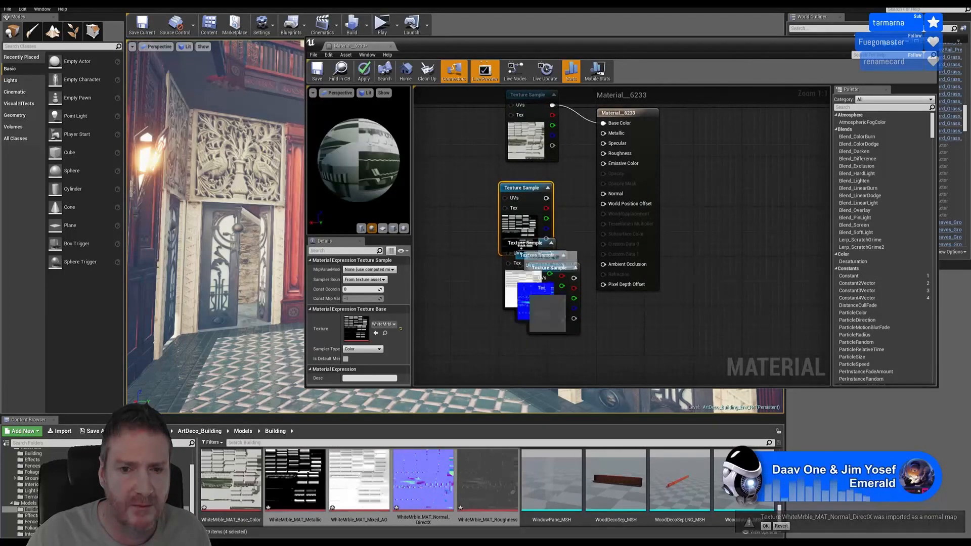
Separate the overlapping mixed AO and roughness samples and place the normal sample directly below the metallic sample.
left_click_drag(517, 253, 432, 279)
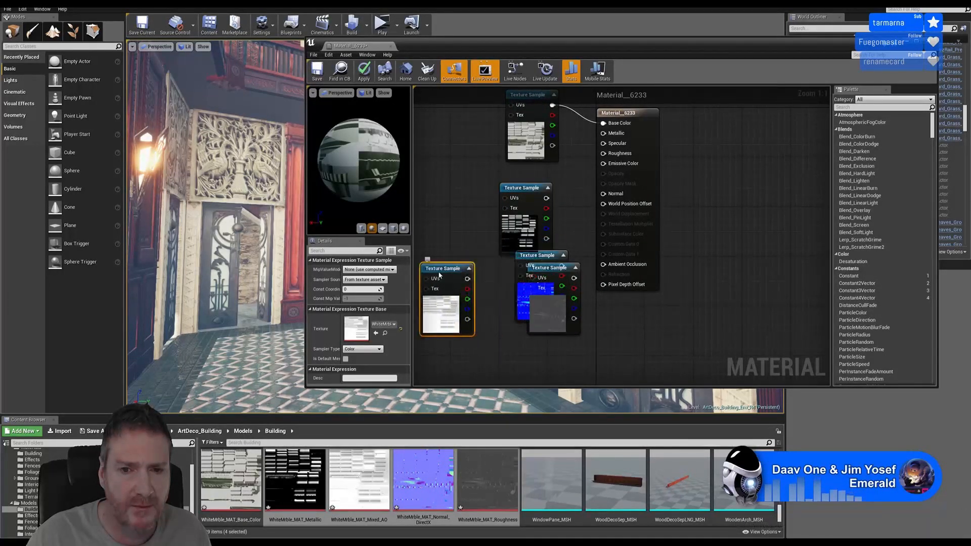
right_click_drag(542, 305, 567, 265)
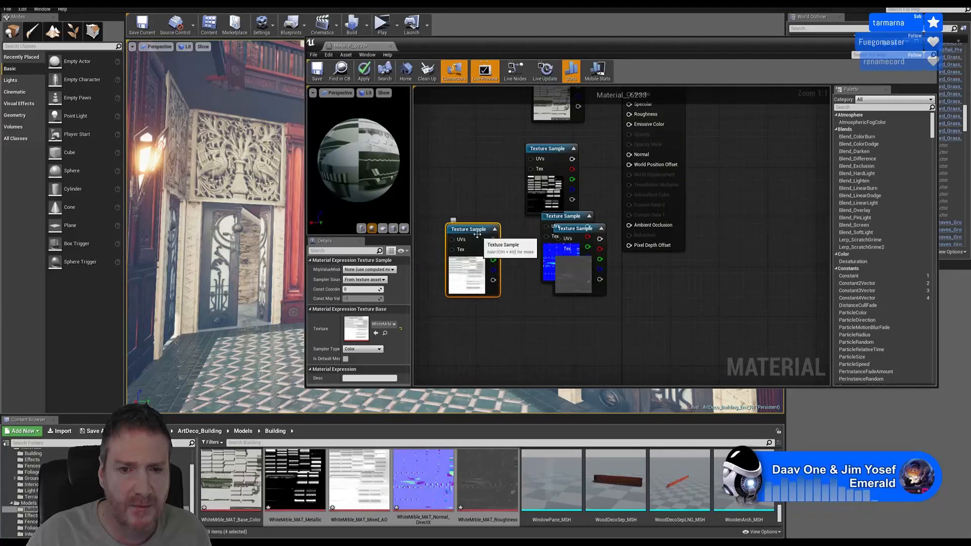
left_click_drag(477, 230, 484, 274)
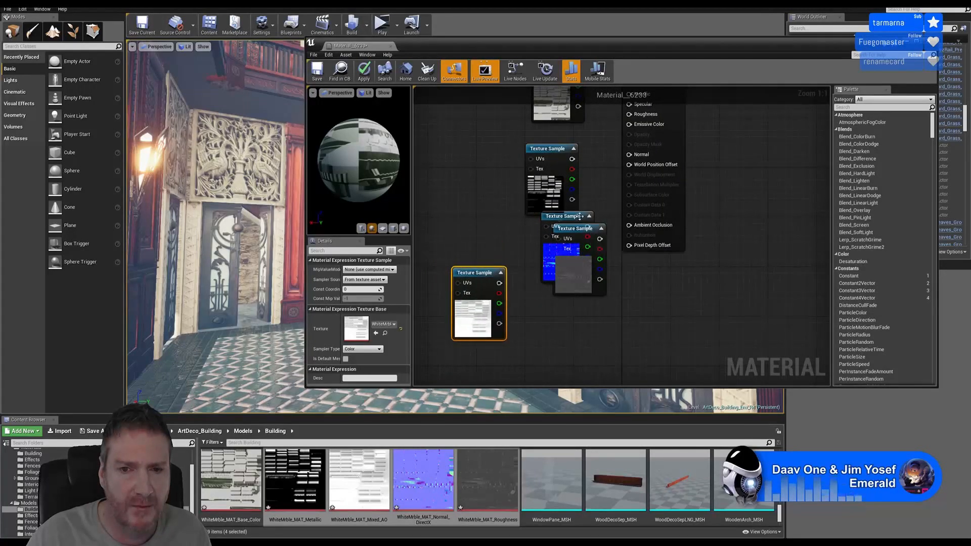
left_click_drag(579, 228, 654, 304)
left_click_drag(575, 215, 557, 242)
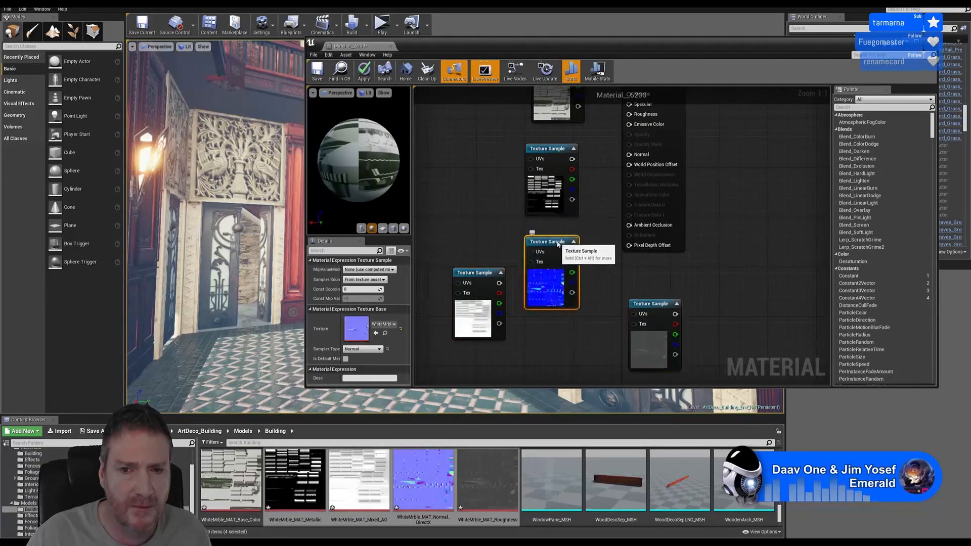
Stack the mixed AO and roughness samples below the normal sample, and check which texture the white sample uses.
right_click_drag(602, 284, 617, 218)
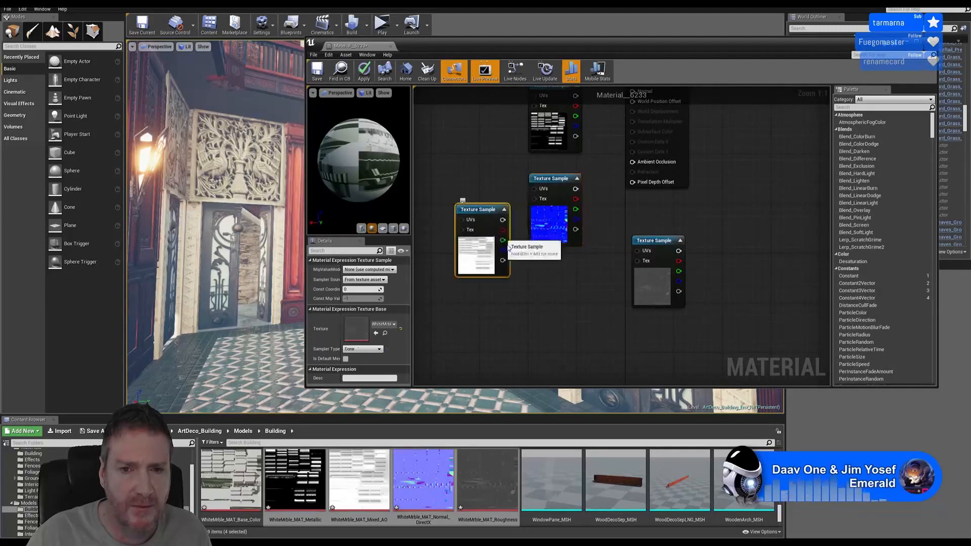
left_click_drag(493, 217, 566, 274)
right_click_drag(699, 257, 707, 236)
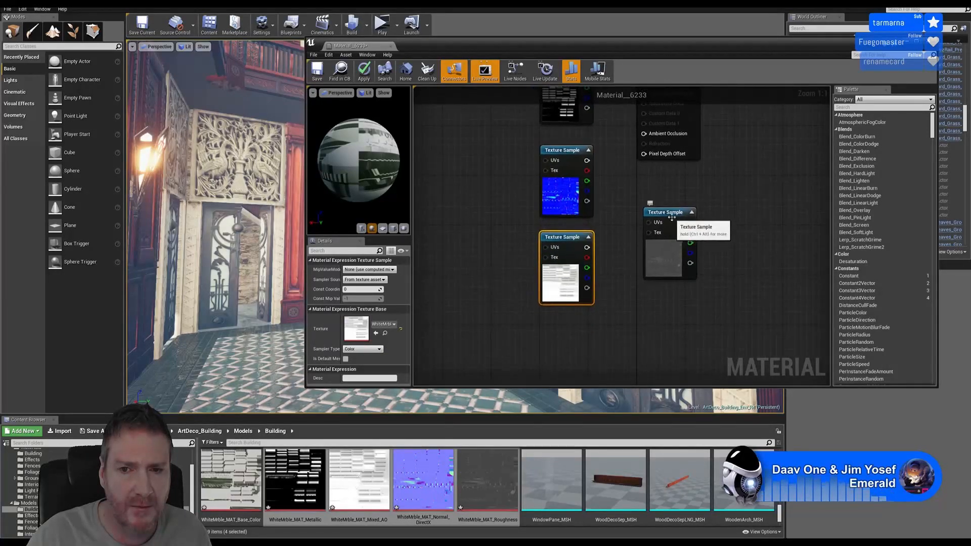
left_click_drag(670, 217, 567, 328)
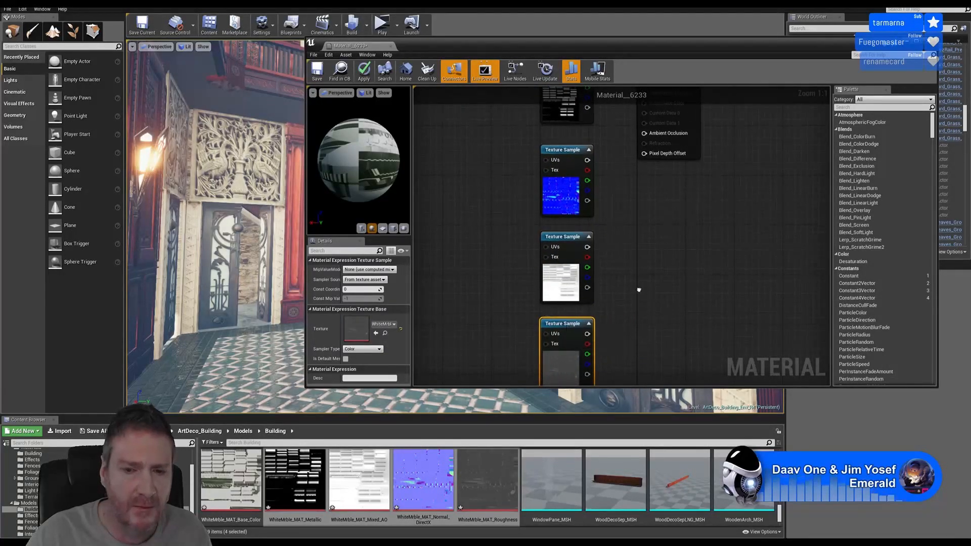
right_click_drag(637, 298, 635, 277)
left_click(564, 273)
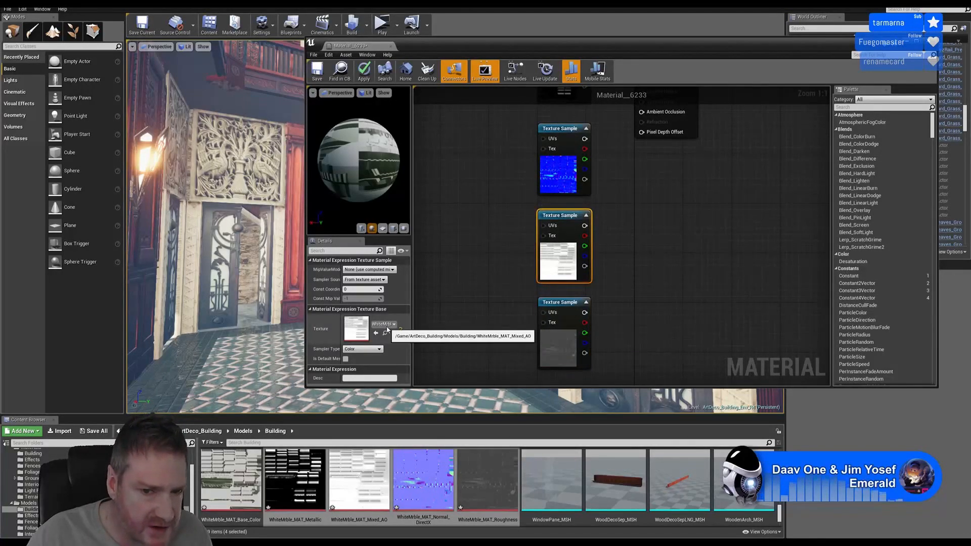
Check the roughness sample's texture, then connect the metallic sample to Metallic and the normal sample to Normal on Material__6233.
left_click(559, 344)
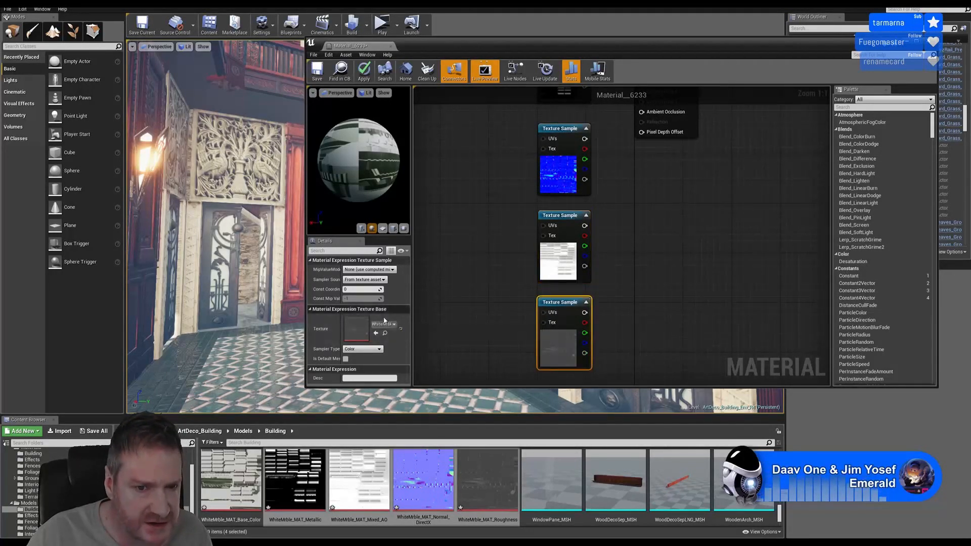
right_click_drag(677, 160, 652, 295)
right_click_drag(721, 129, 706, 170)
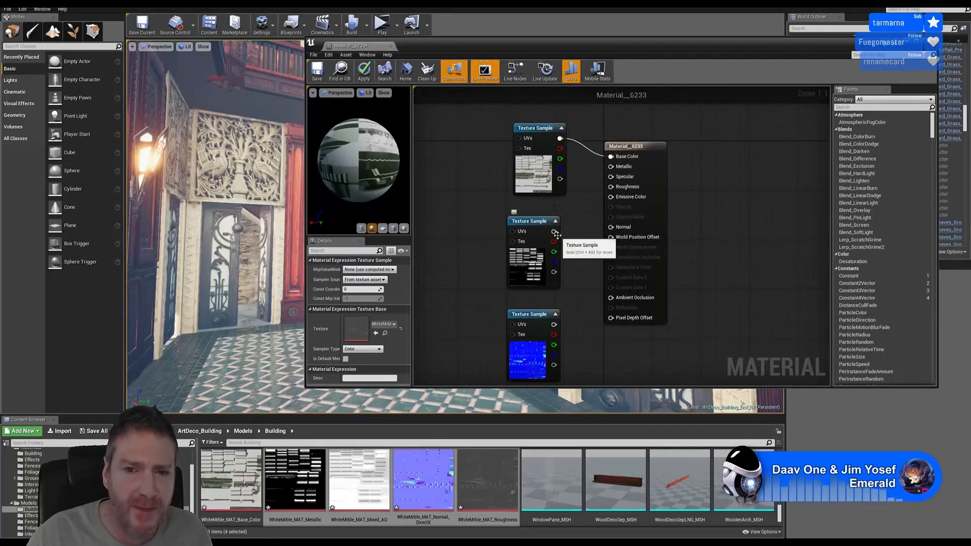
left_click_drag(554, 231, 612, 167)
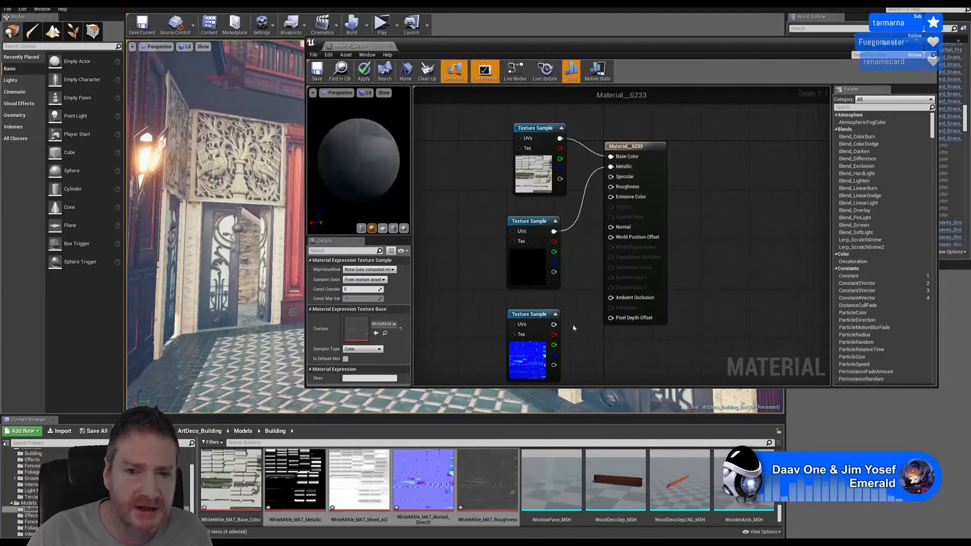
left_click_drag(554, 324, 611, 230)
left_click(612, 231)
left_click(591, 277)
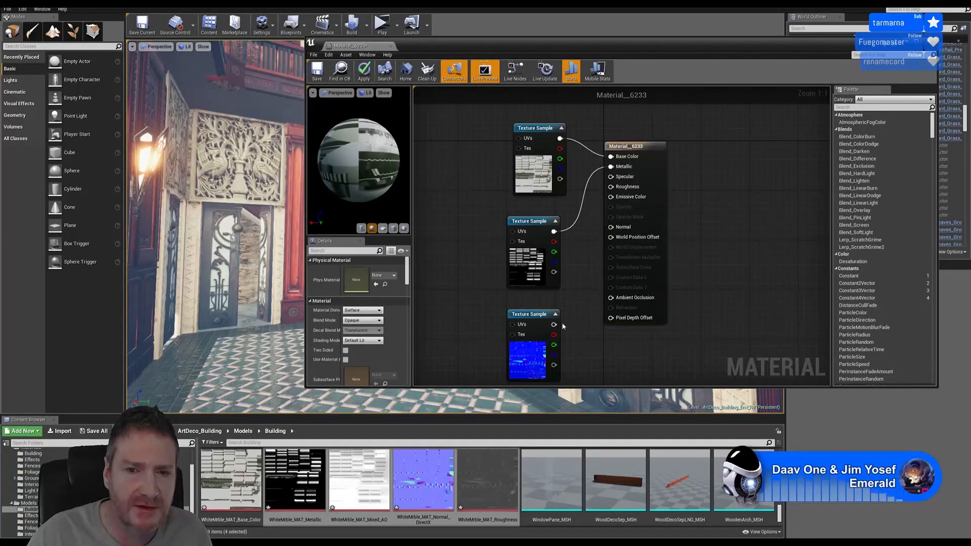
left_click_drag(554, 324, 613, 231)
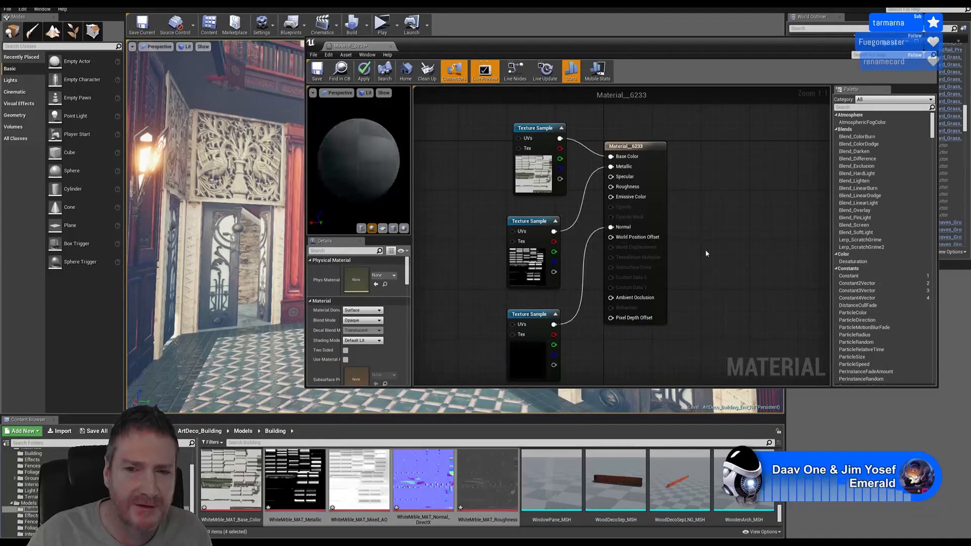
Lower the Material__6233 result node, connect mixed AO to Ambient Occlusion and roughness to Roughness, and close the material editor.
right_click_drag(664, 246, 653, 217)
left_click_drag(643, 116, 655, 259)
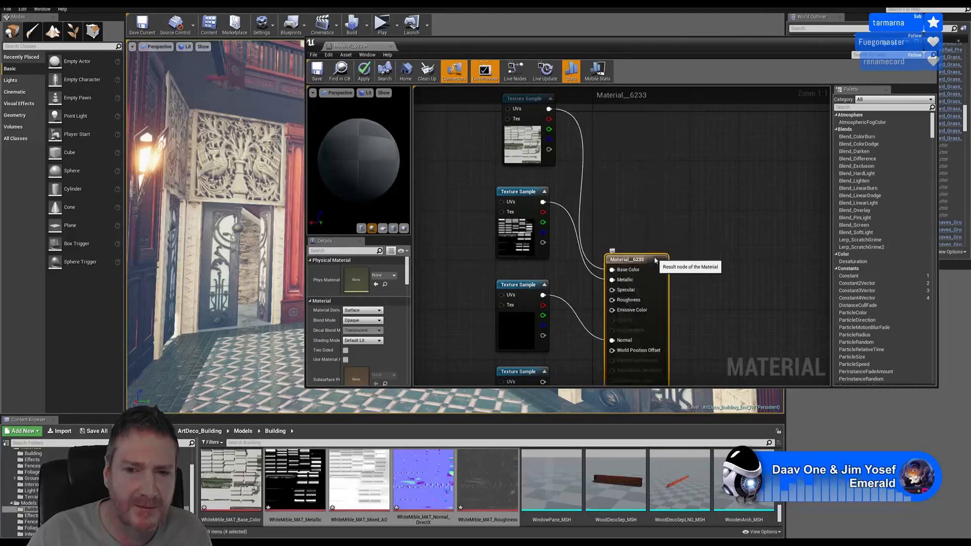
right_click_drag(708, 272, 712, 193)
left_click_drag(546, 304, 615, 333)
right_click_drag(578, 360, 571, 329)
left_click_drag(540, 363, 609, 196)
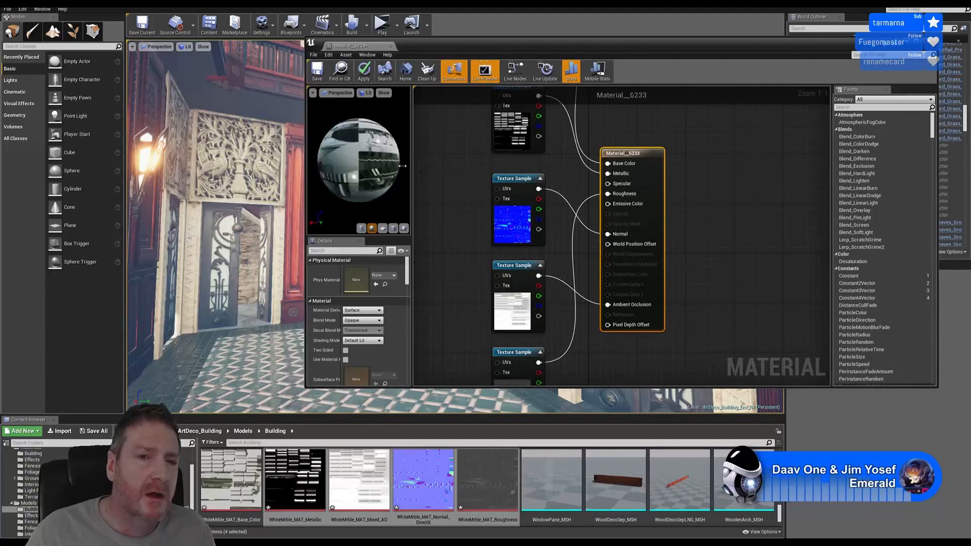
left_click_drag(399, 144, 371, 170)
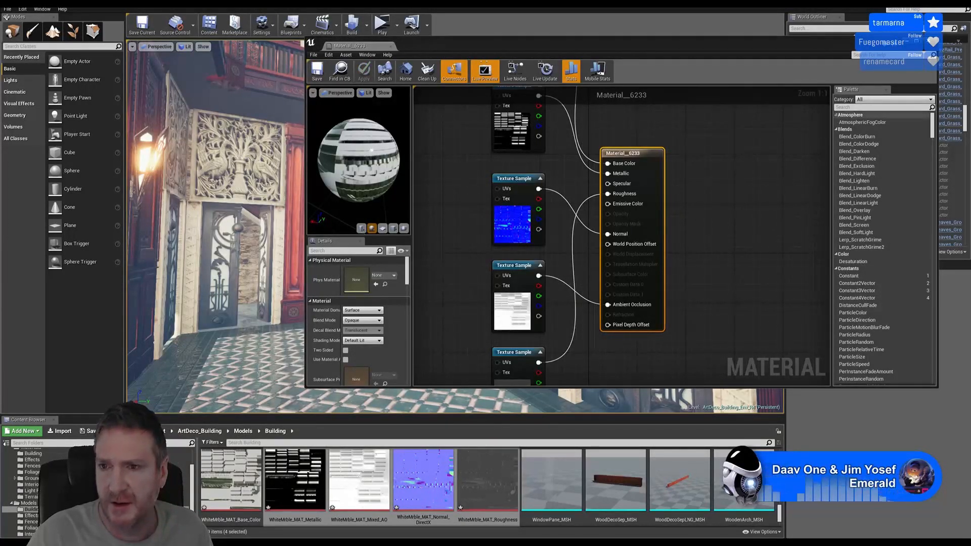
left_click(930, 43)
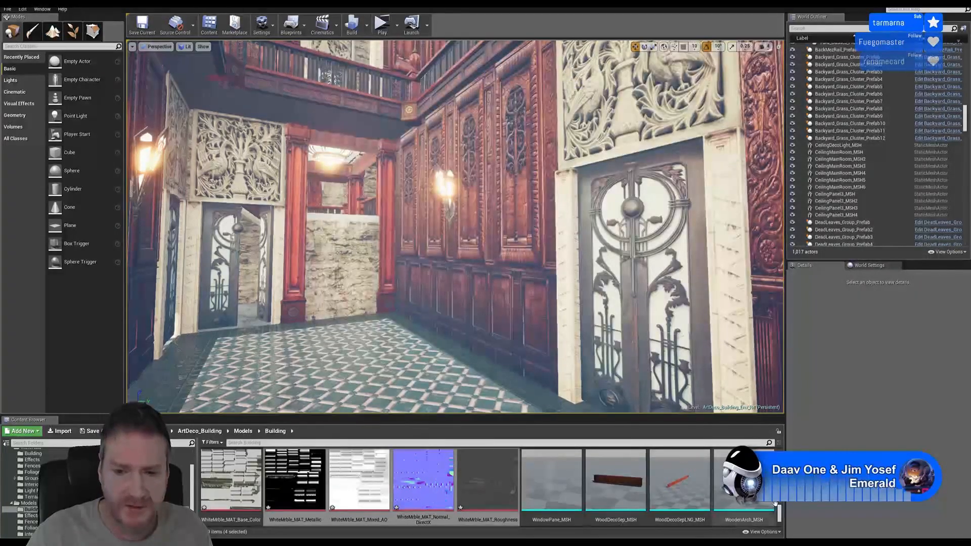
Find Material__6236 among the Building assets and inspect its node graph.
scroll(779, 506, "up", 3)
mouse_move(780, 506)
left_mouse_down()
mouse_move(779, 518)
mouse_move(782, 497)
left_mouse_up()
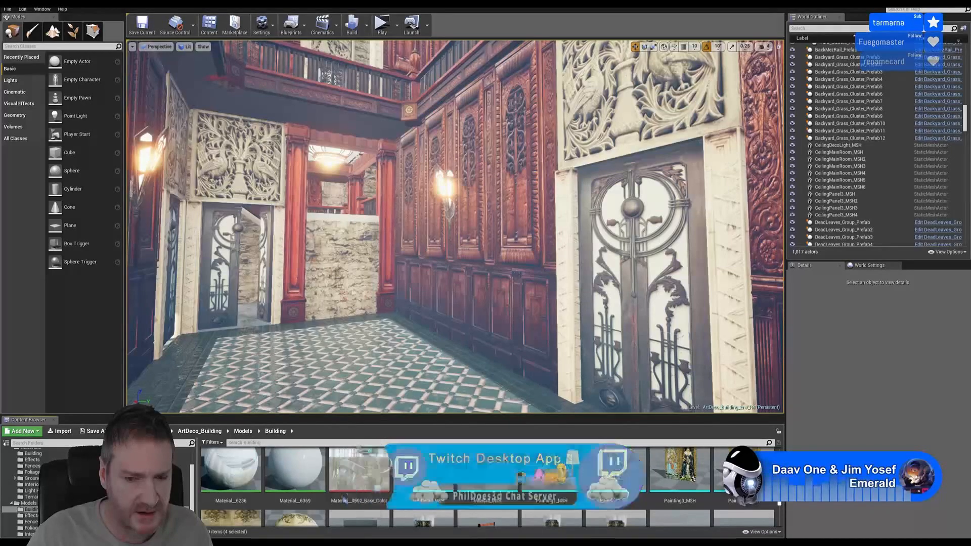
double_click(231, 470)
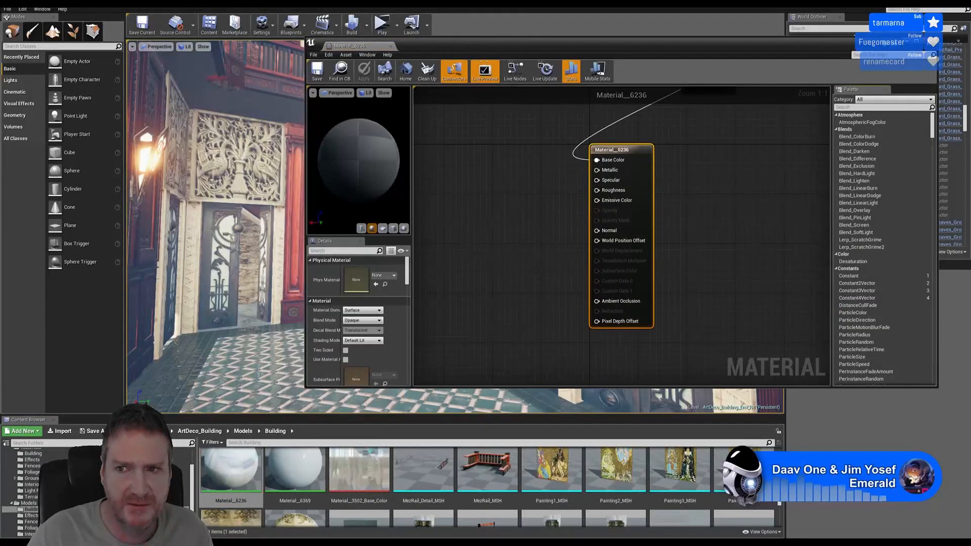
left_click(930, 42)
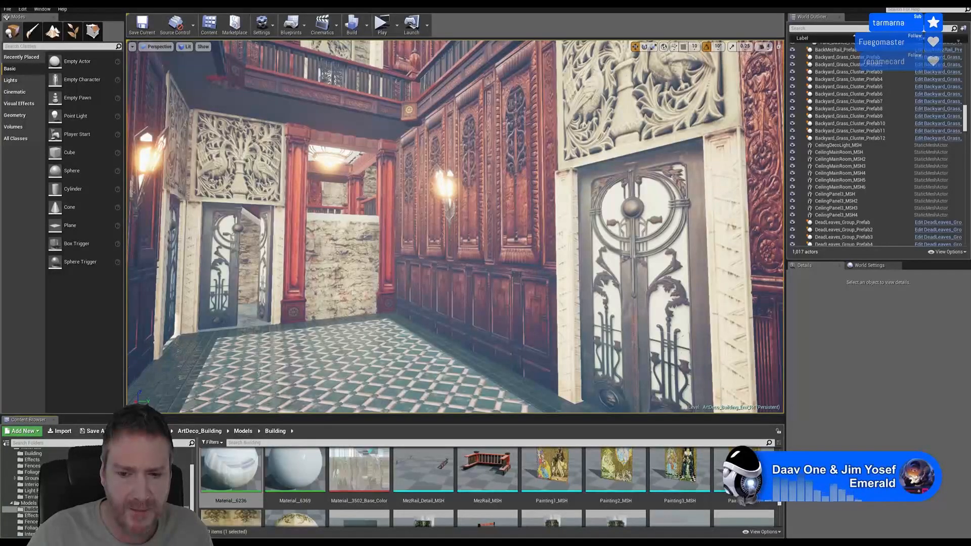
Rename Material__6233 in the Building folder as MainStepsMarble_MAT.
scroll(743, 475, "up", 1)
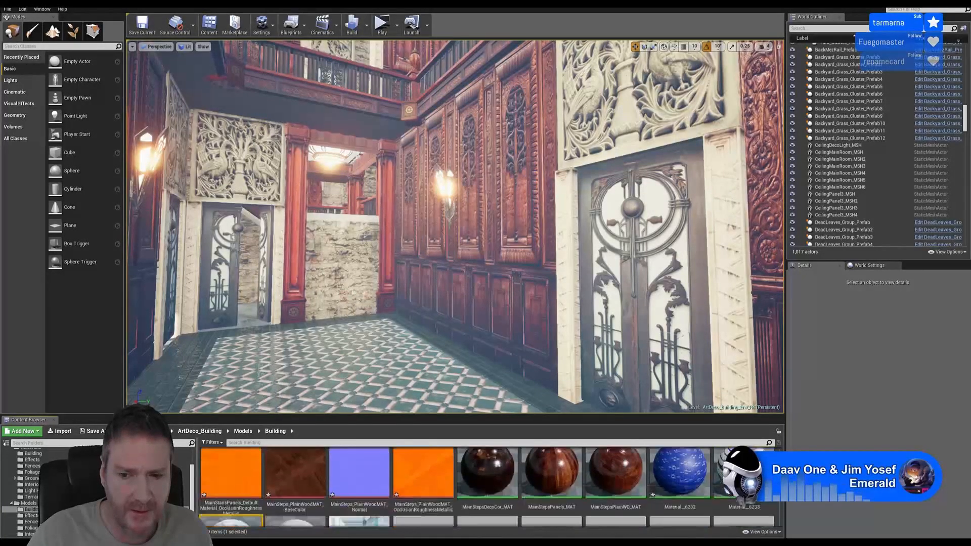
right_click(749, 480)
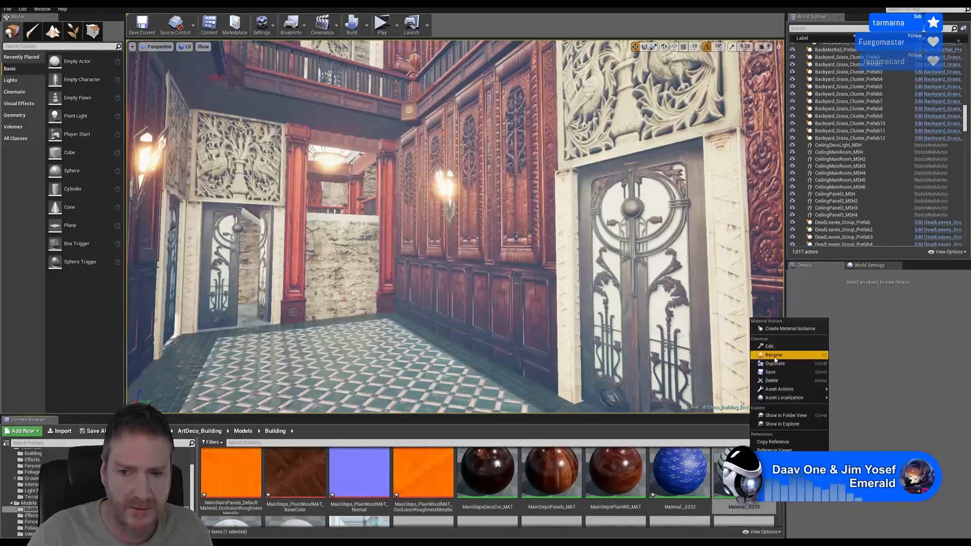
left_click(800, 355)
type("Ma")
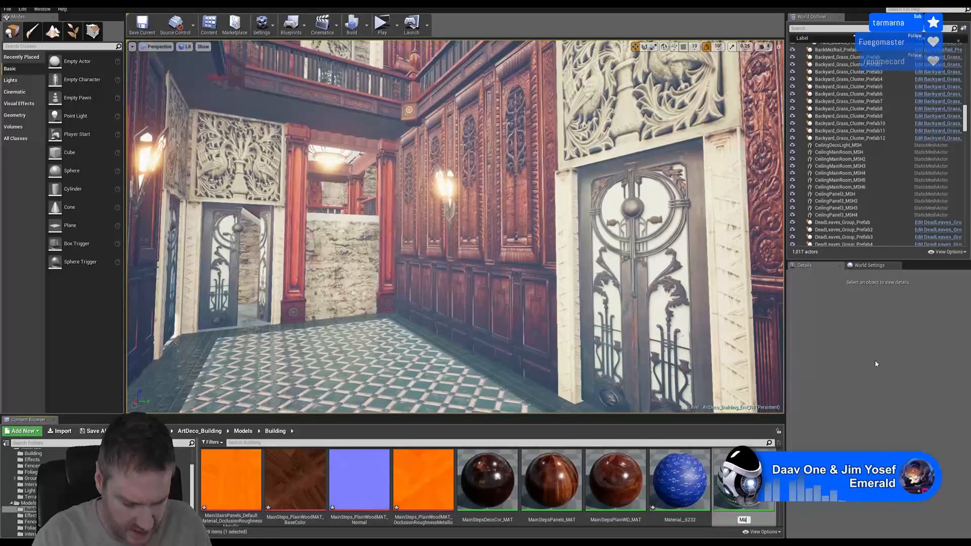
type("inStepsMat")
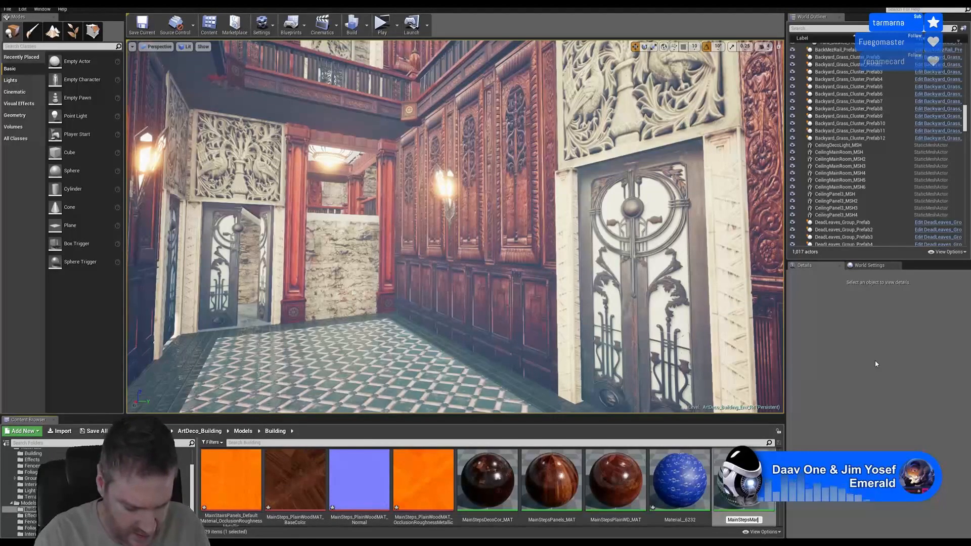
type("ble_MAT")
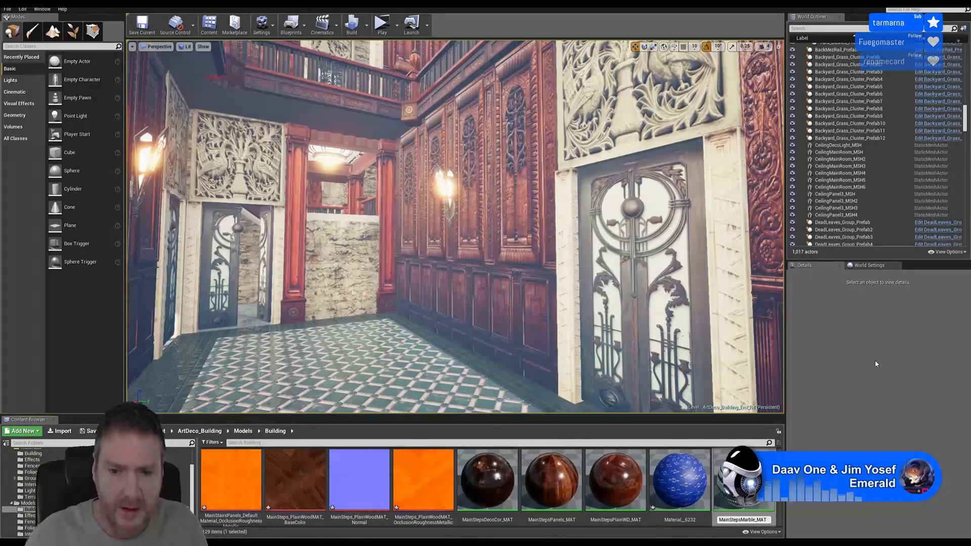
key("Return")
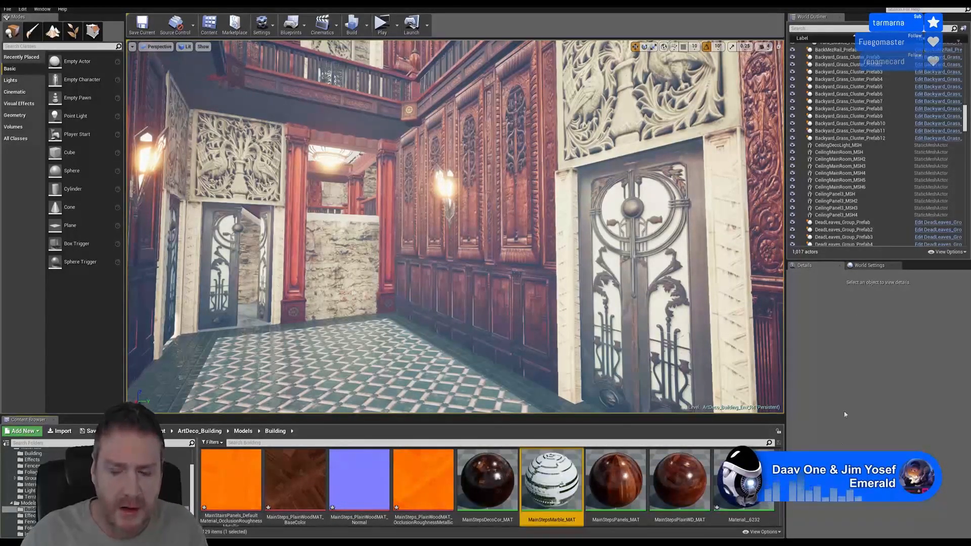
Open Material__6232 and place its base color texture sample to the left of the result node.
double_click(743, 480)
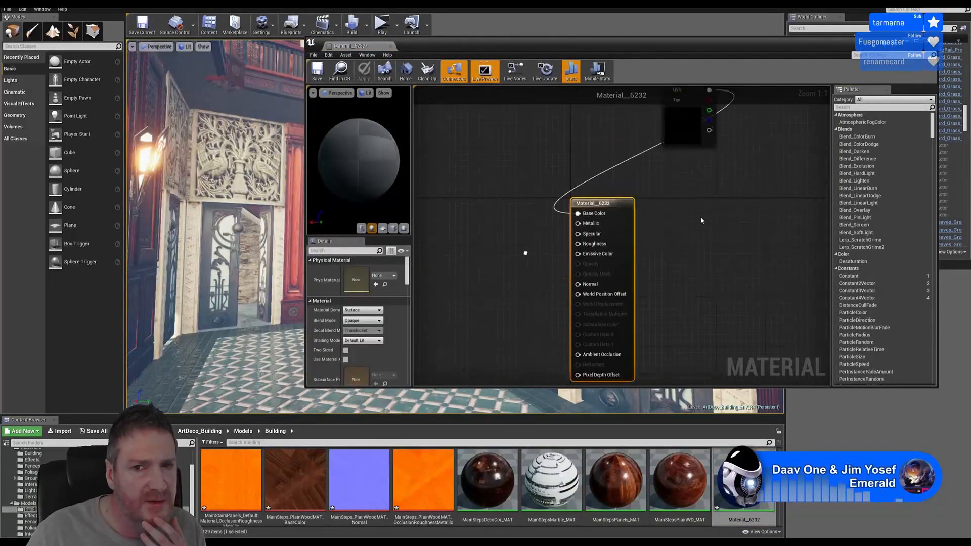
left_click_drag(683, 108, 484, 226)
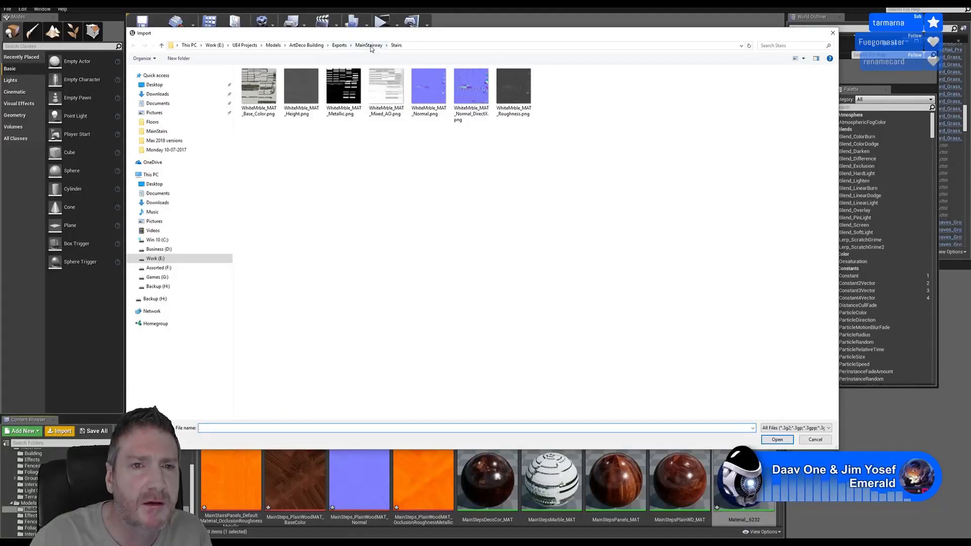
Look for stair carpet texture maps to import in the MainStairway, StairsCarpet and Deco_Model folders.
left_click(370, 47)
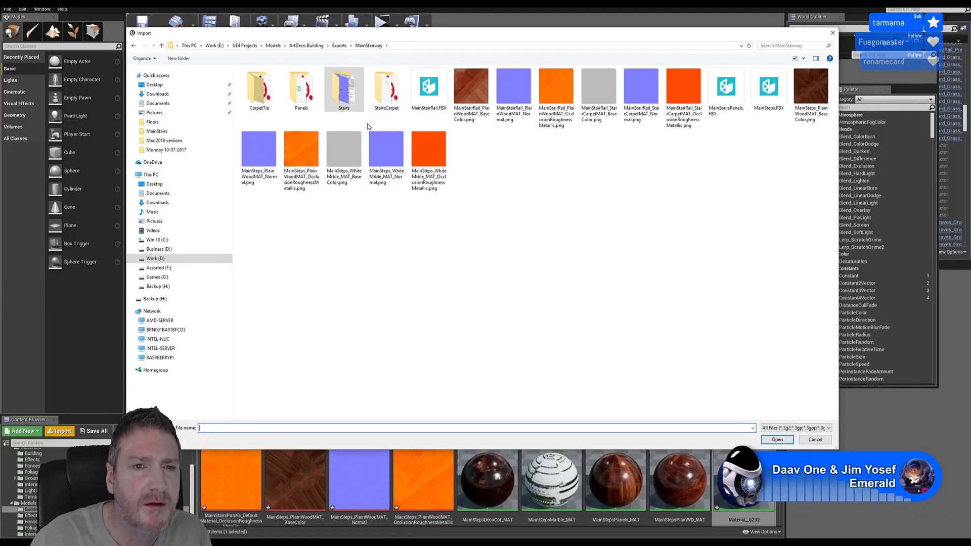
double_click(386, 90)
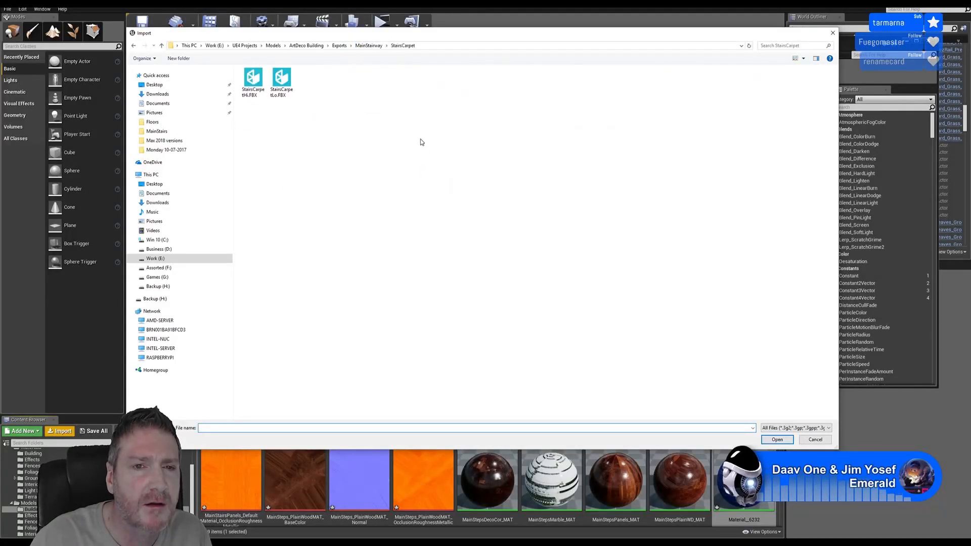
left_click(368, 45)
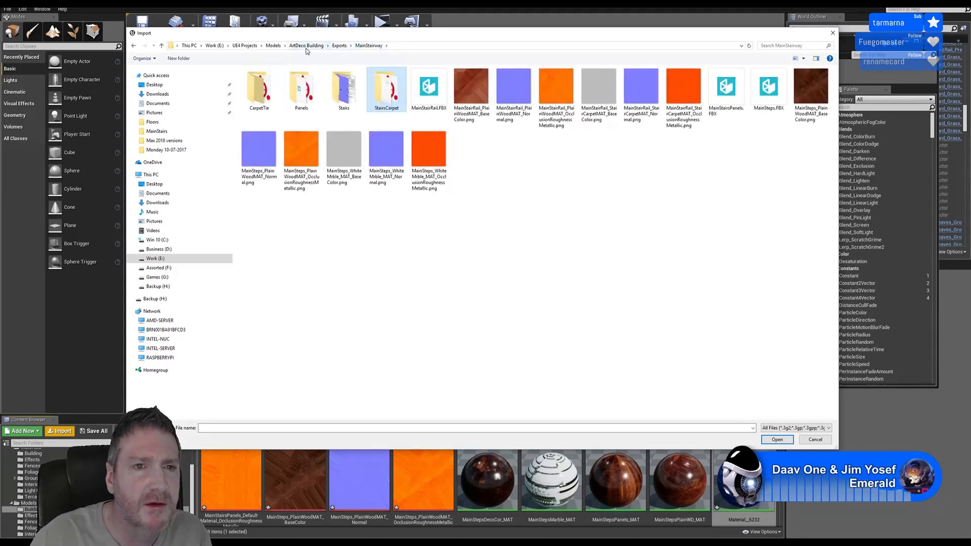
left_click(274, 46)
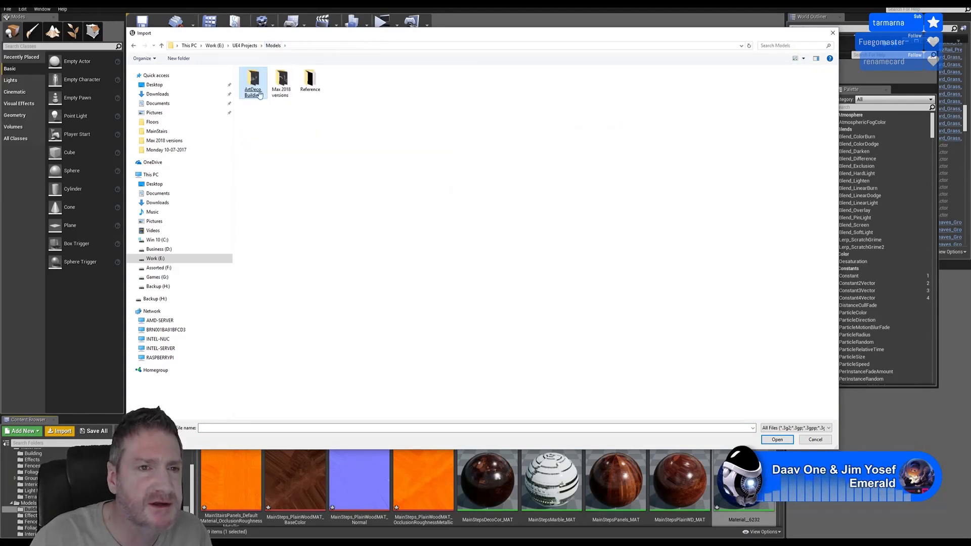
double_click(256, 83)
double_click(262, 90)
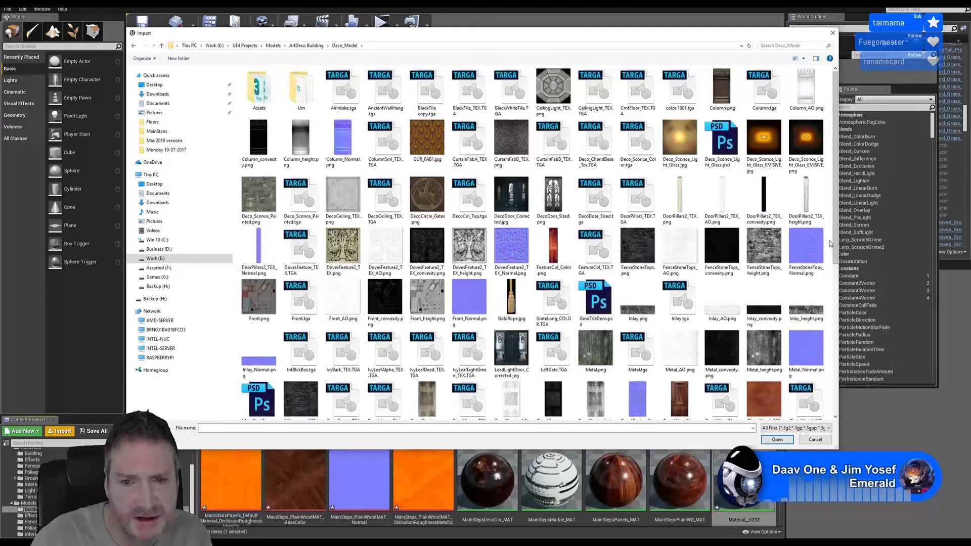
left_click_drag(835, 234, 838, 337)
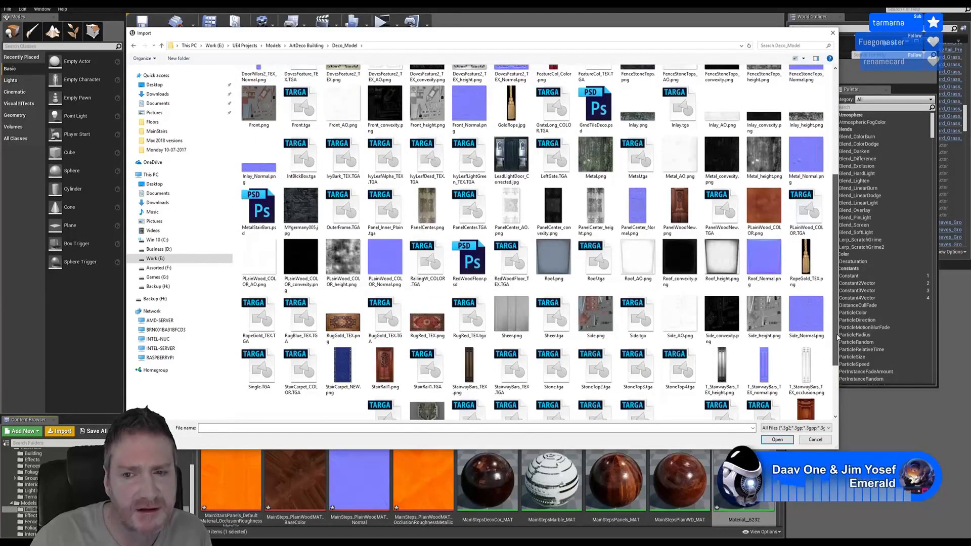
left_click_drag(838, 337, 829, 387)
left_click(815, 439)
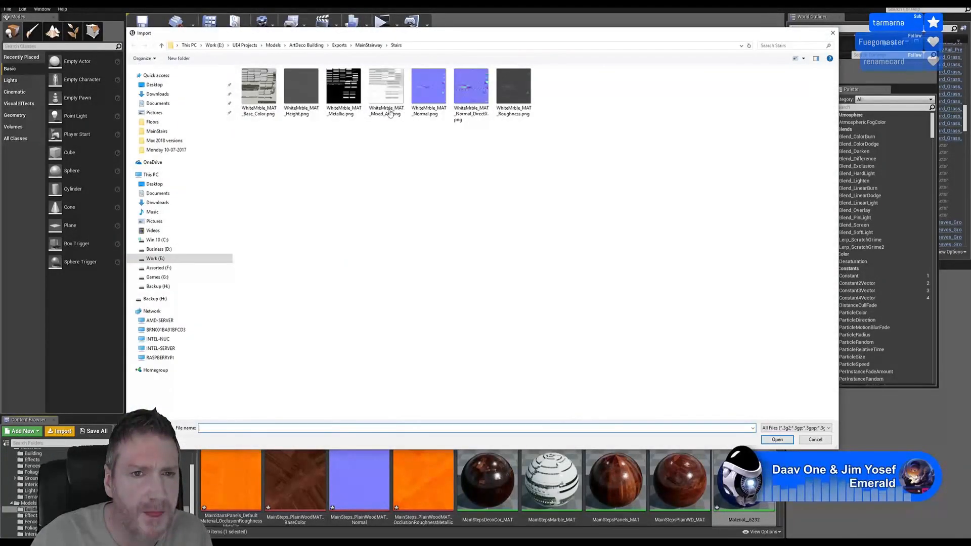
Search the StairsCarpet, CarpetTie and Exports folders for importable carpet maps, and leave the import dialog.
left_click(367, 46)
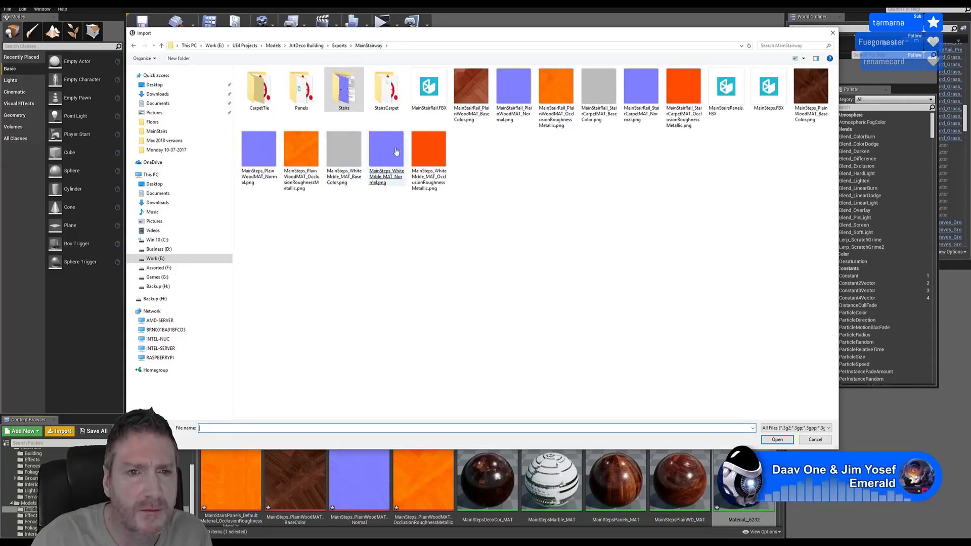
double_click(386, 90)
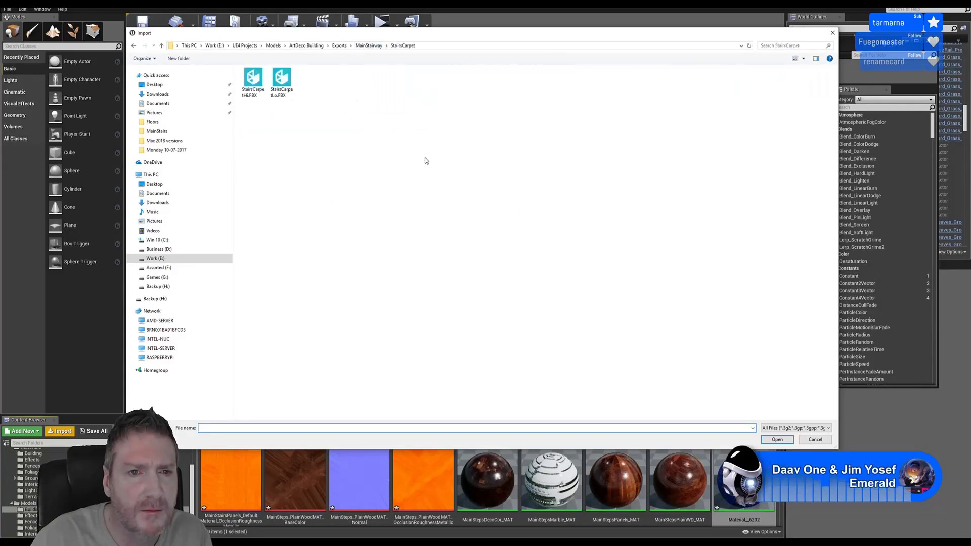
left_click(369, 46)
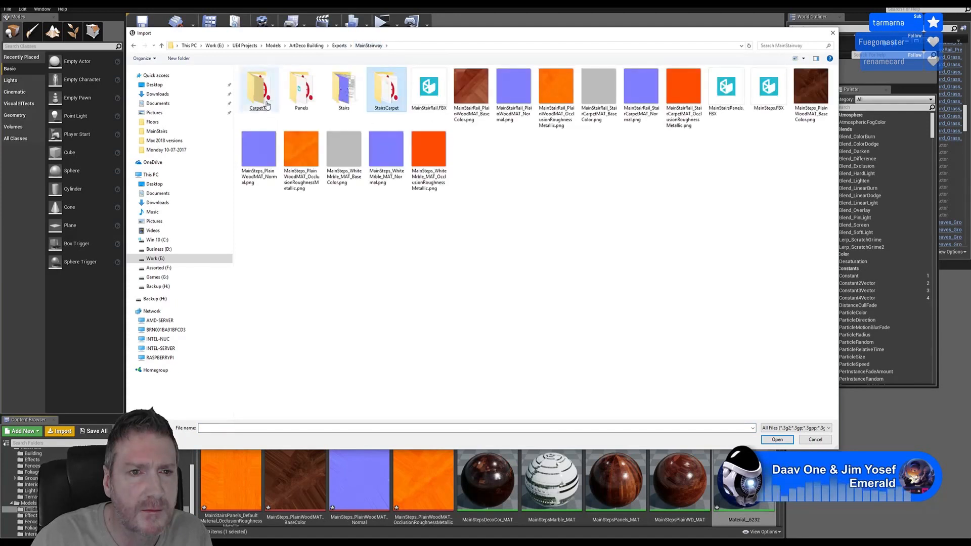
double_click(259, 88)
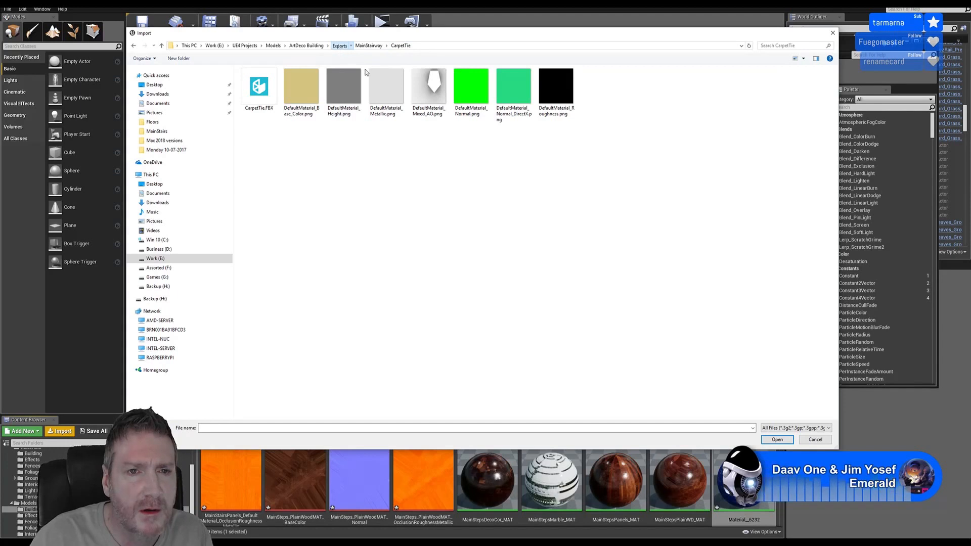
left_click(340, 46)
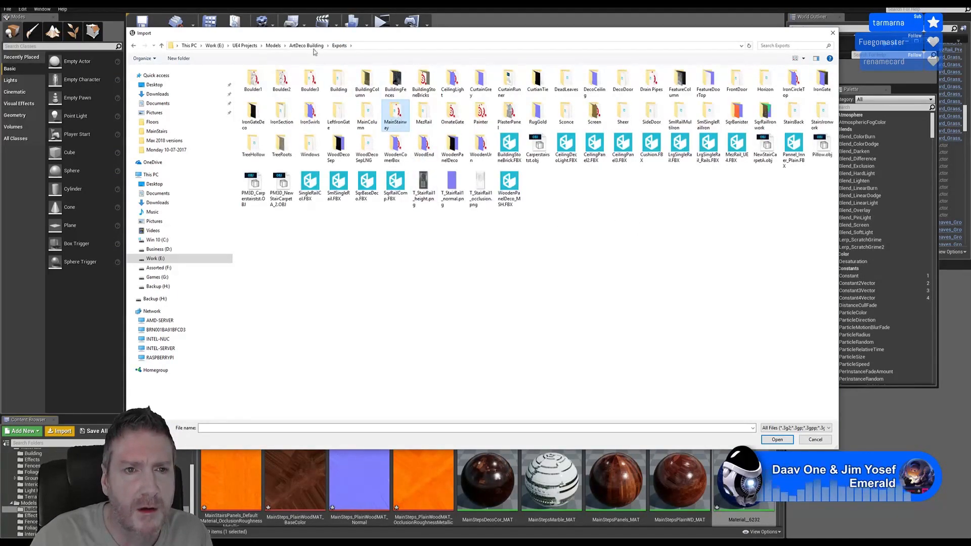
left_click(282, 47)
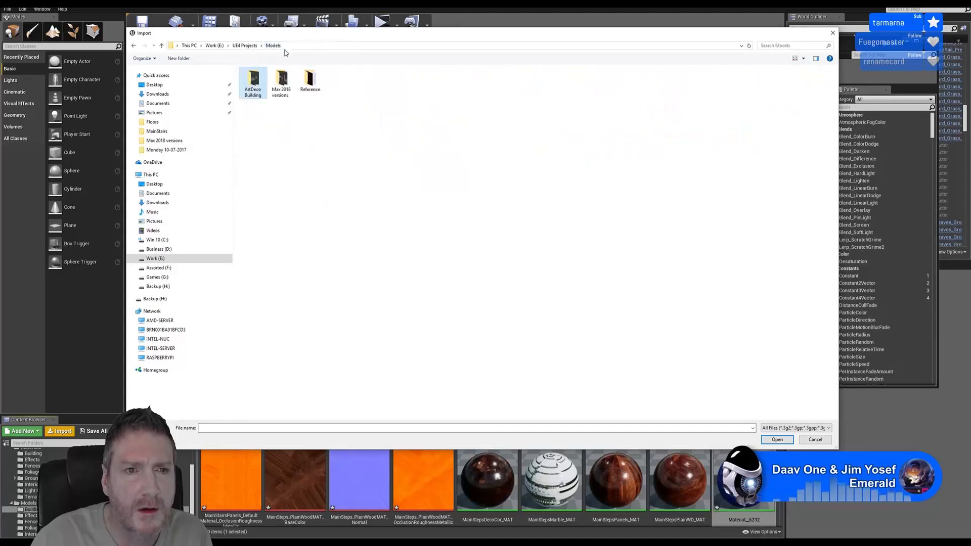
left_click(815, 440)
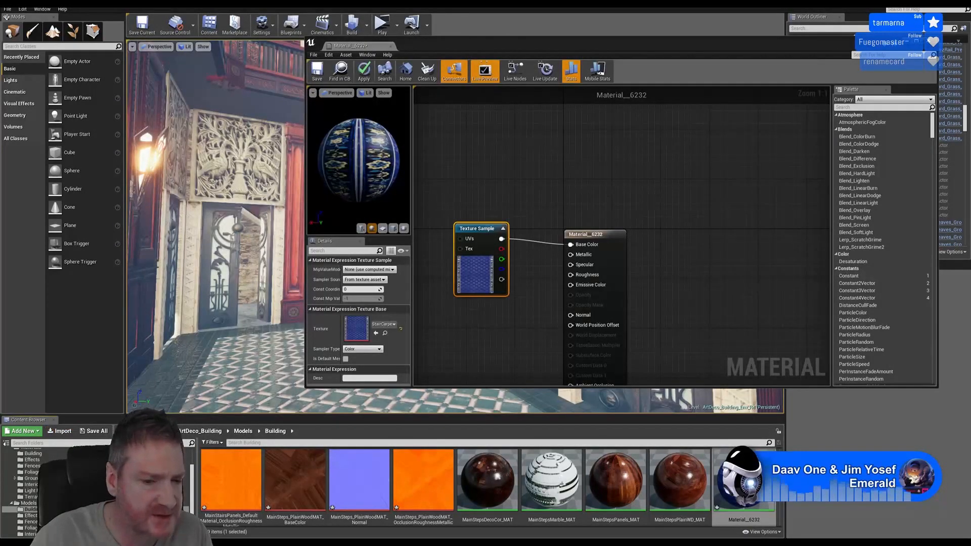
Check the carpet's bitmap in 3ds Max, find StairCarpet_NEW.png in Unreal's import dialog under Deco_Model, and leave without importing.
key("alt+Tab")
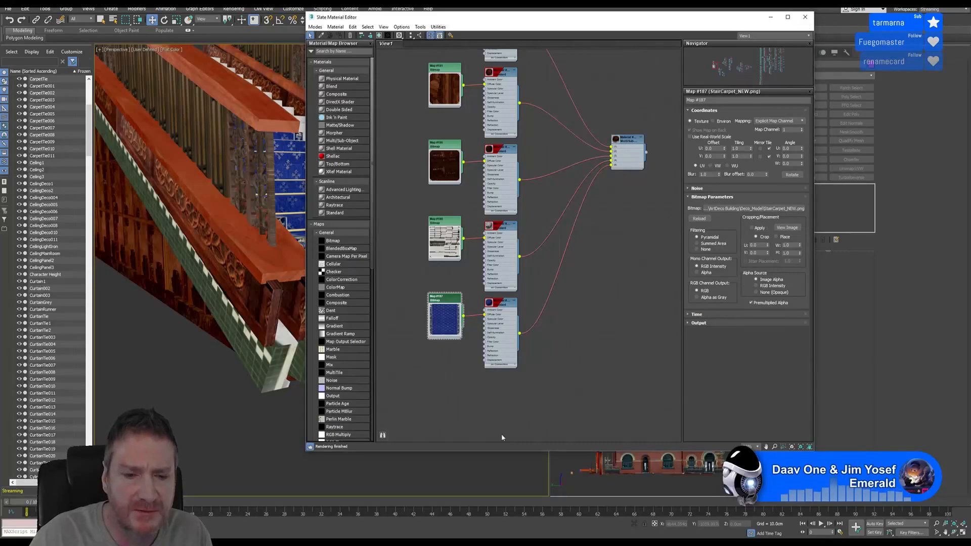
left_click(325, 543)
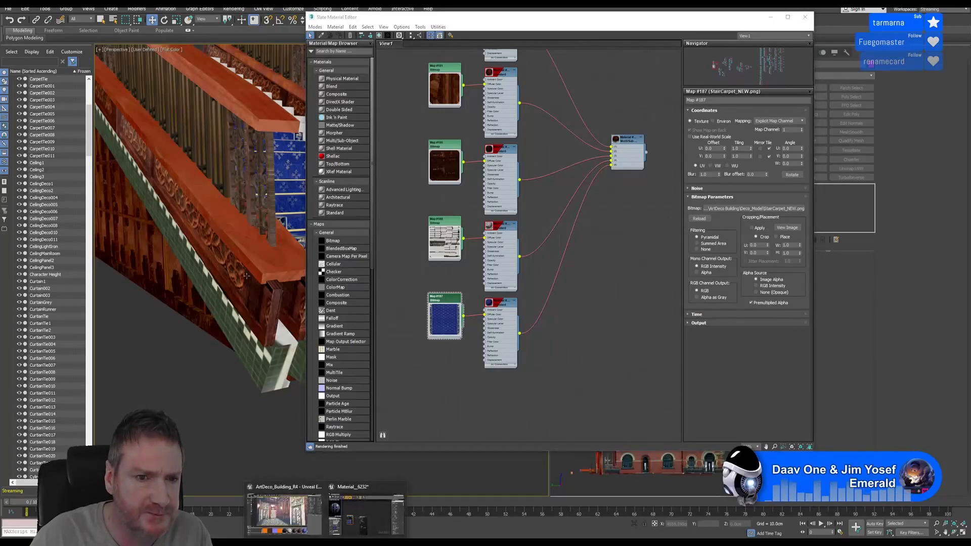
left_click(297, 493)
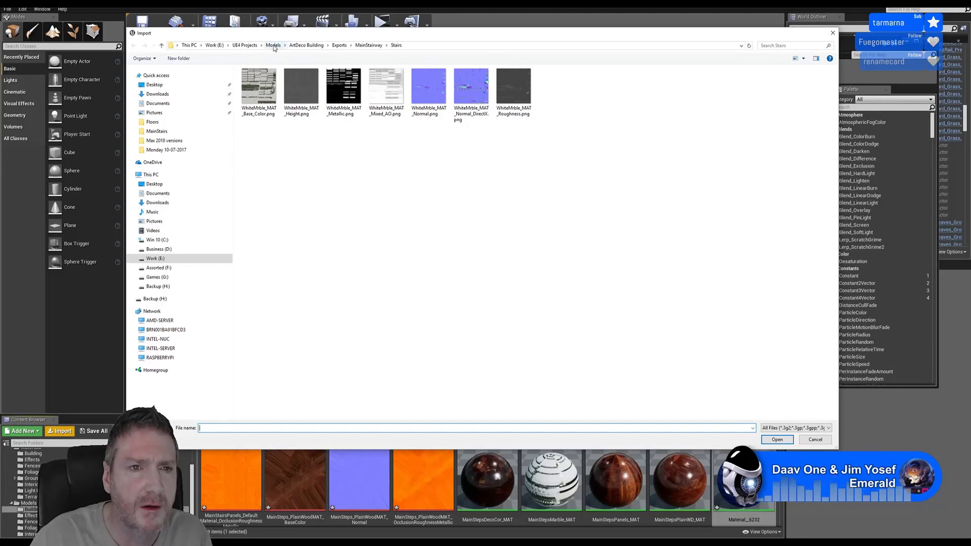
left_click(273, 45)
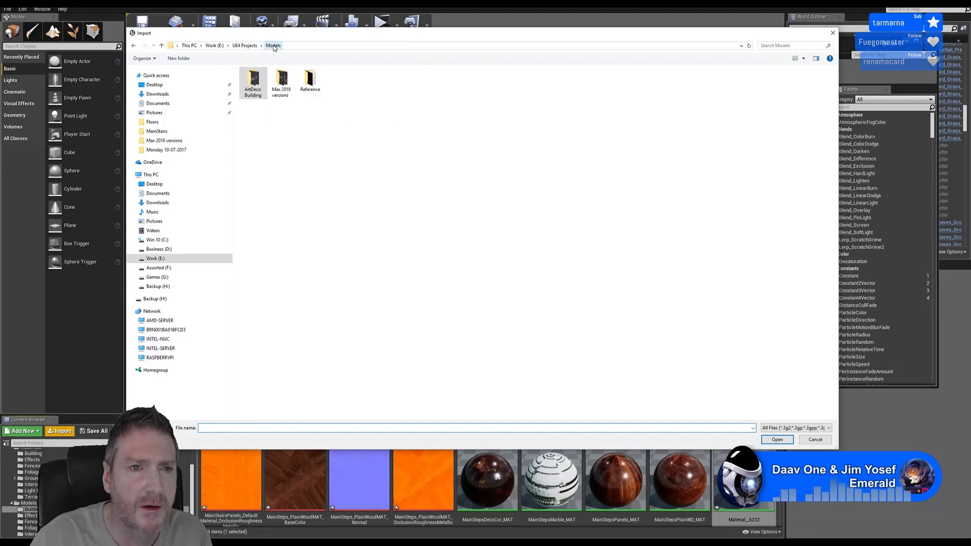
double_click(255, 91)
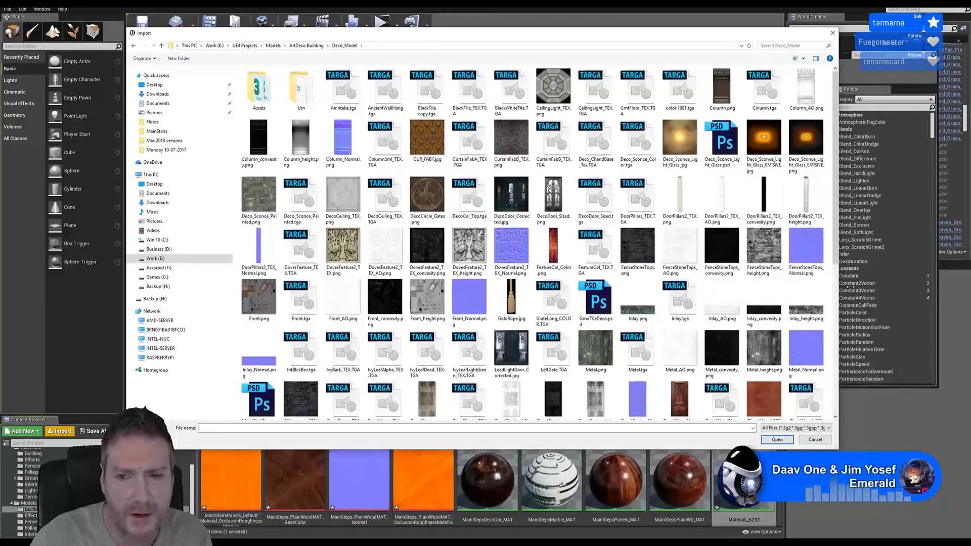
left_click_drag(836, 250, 831, 363)
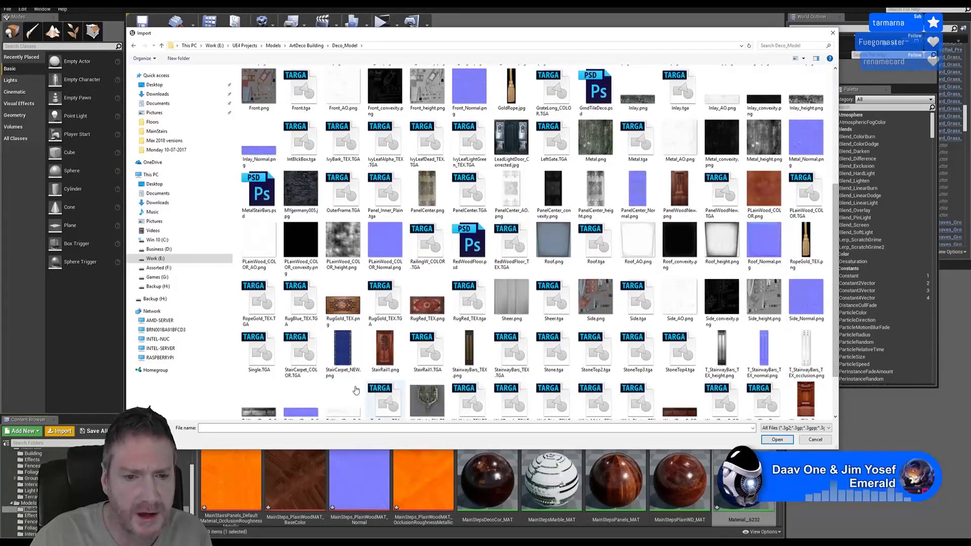
left_click(341, 379)
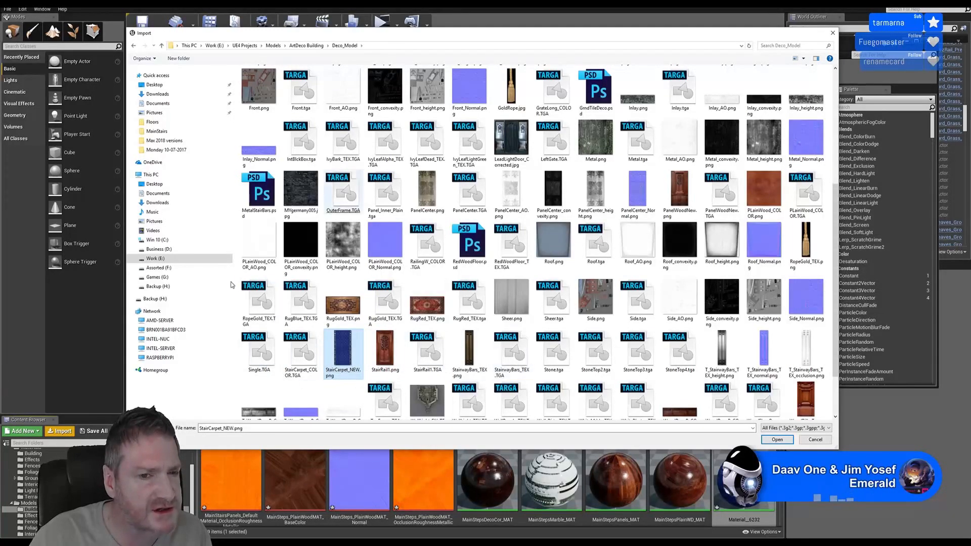
left_click(815, 440)
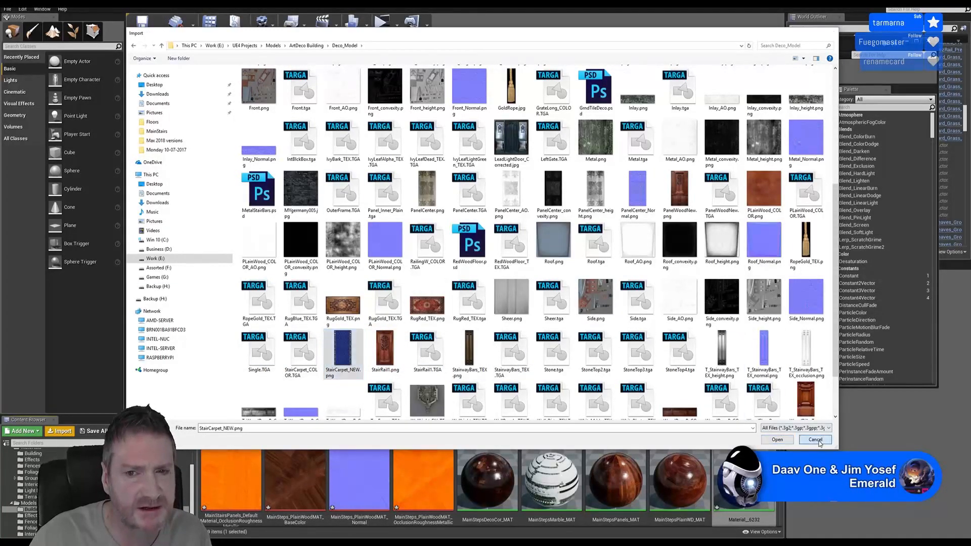
Close the Material__6232 editor with its changes applied and rename the material MainStepsCarpet_MAT.
left_click(927, 41)
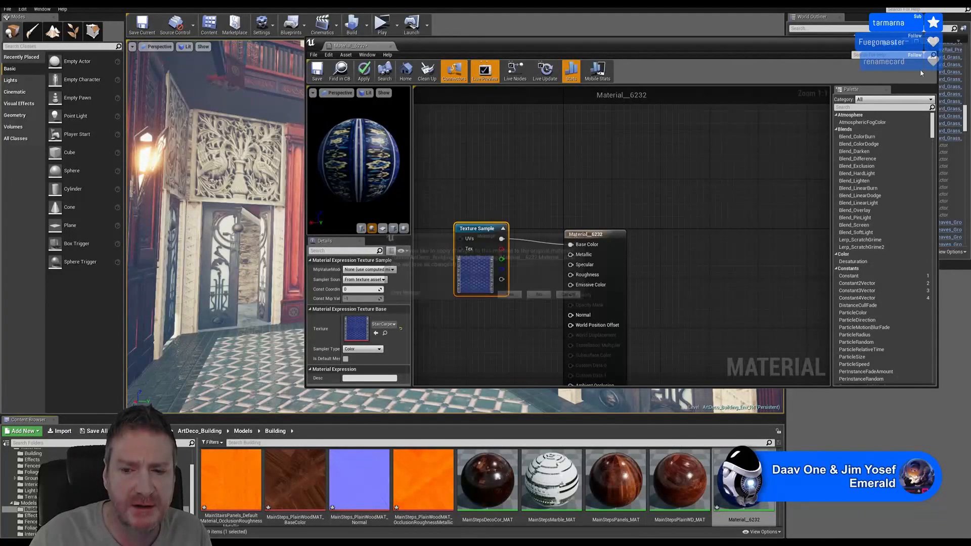
left_click(511, 296)
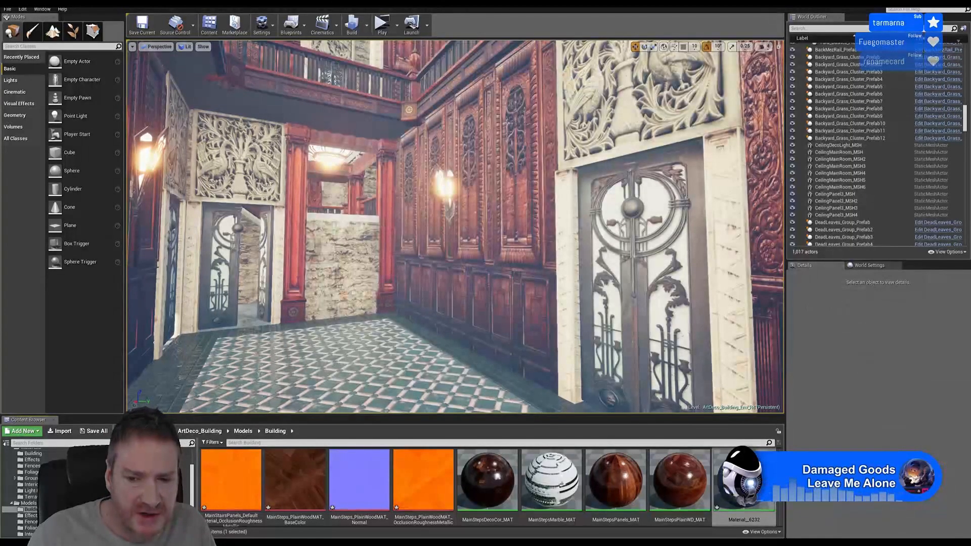
right_click(739, 482)
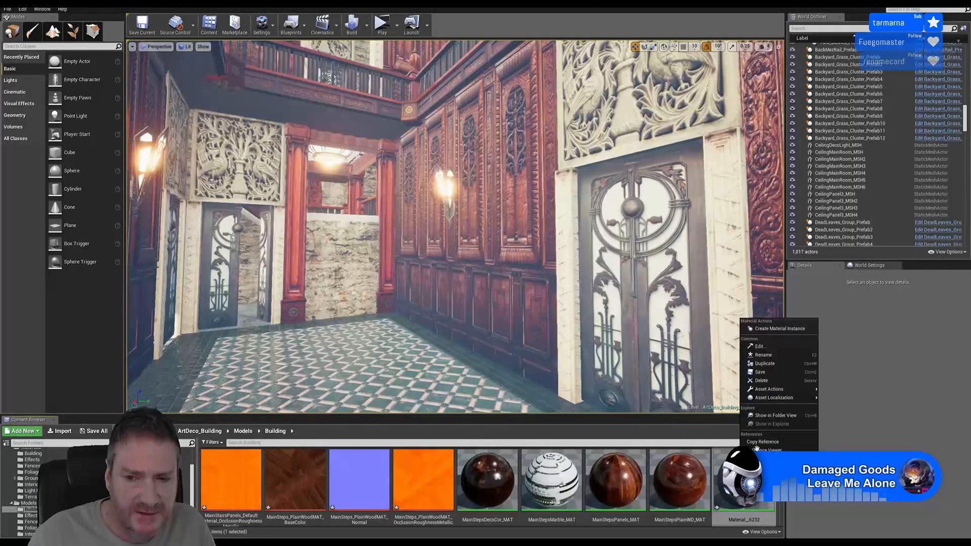
left_click(763, 355)
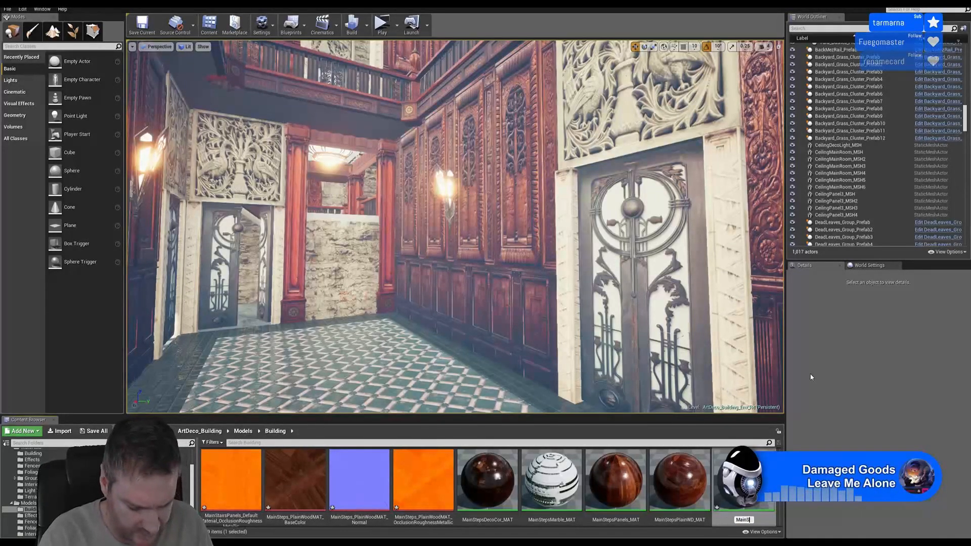
type("MainStepsCar")
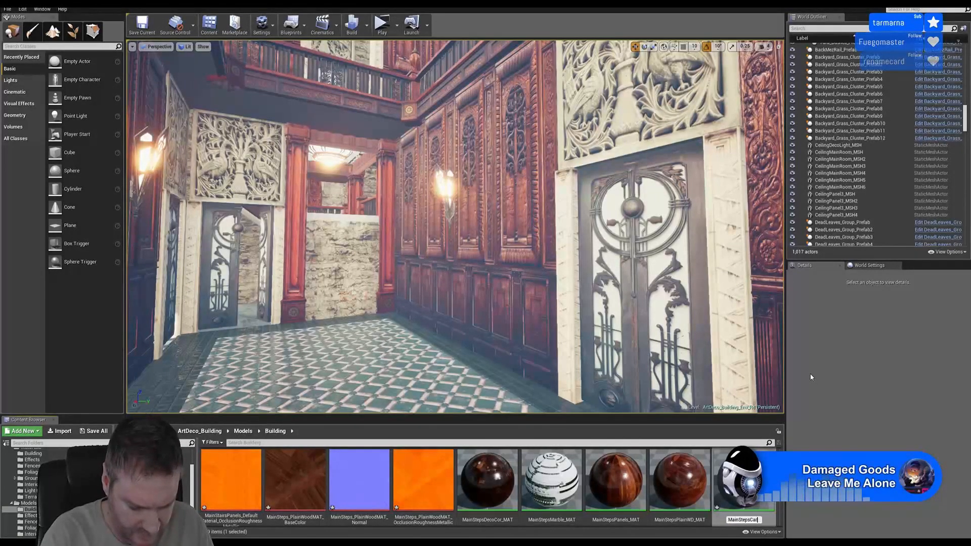
type("pet_")
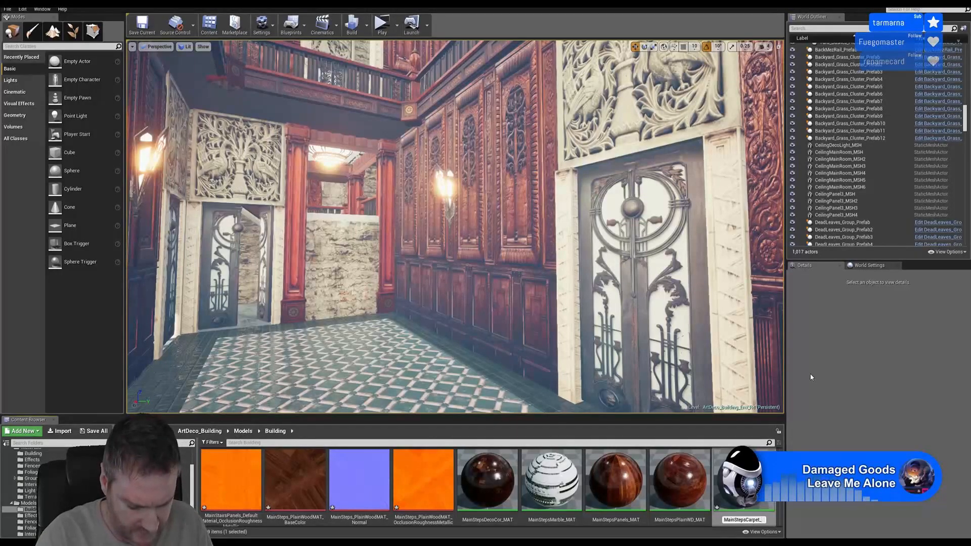
type("MAT")
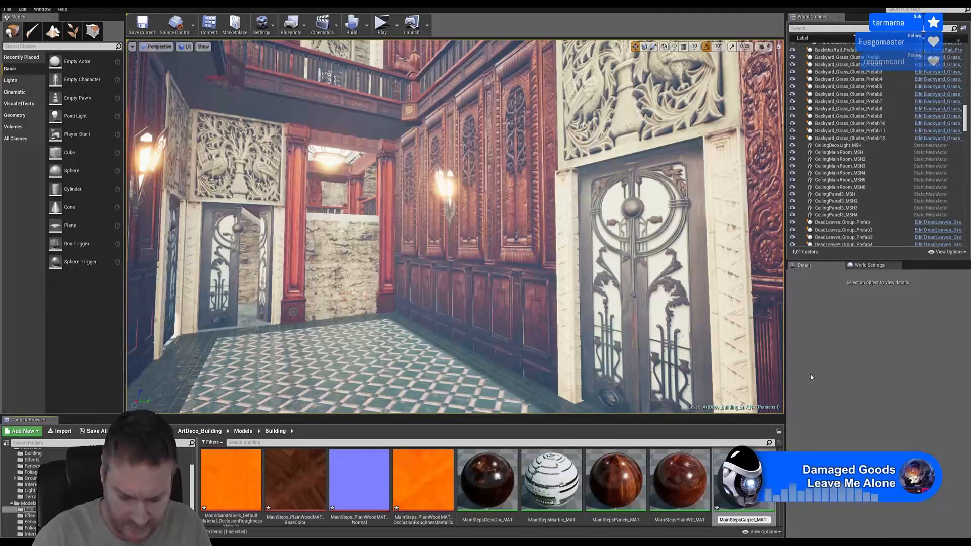
key("Return")
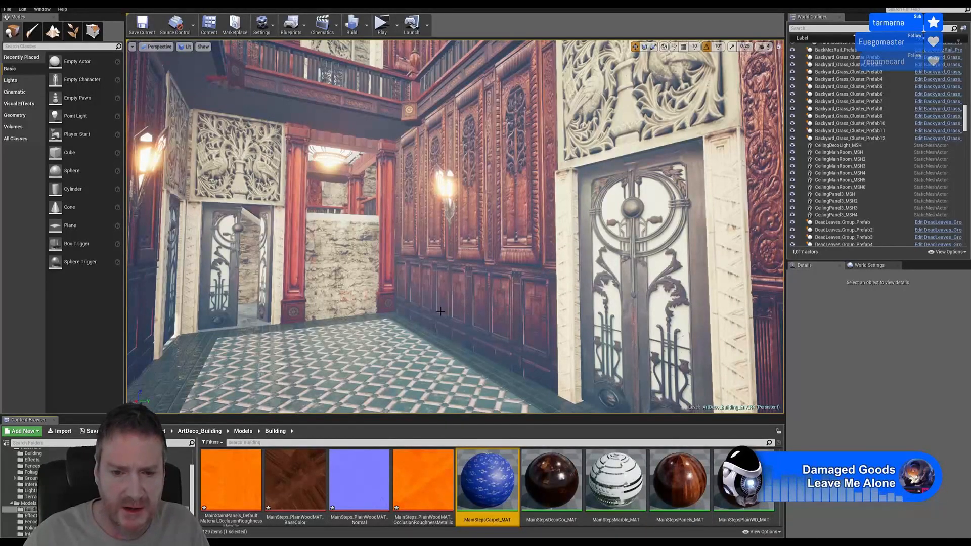
mouse_move(441, 311)
right_mouse_down()
mouse_move(478, 335)
mouse_move(437, 313)
right_mouse_up()
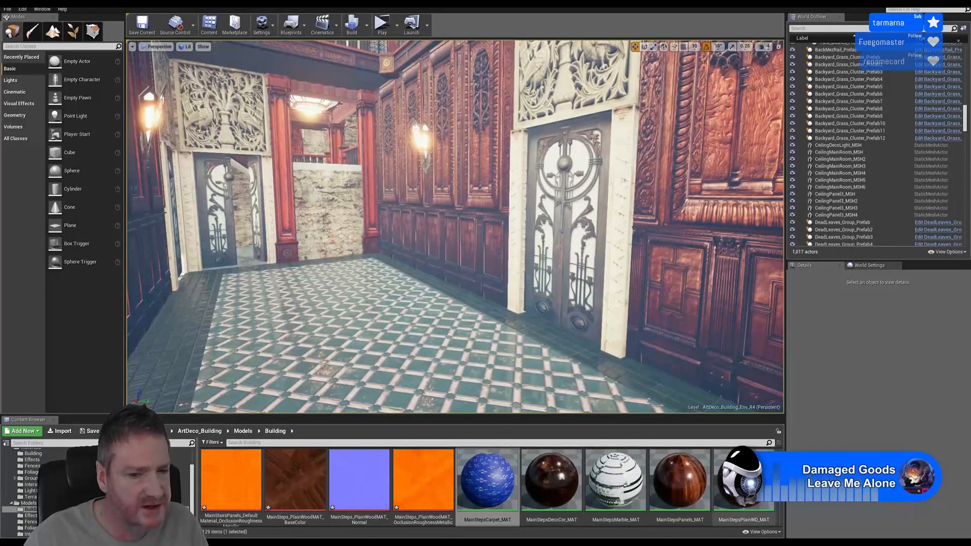
scroll(487, 485, "down", 5)
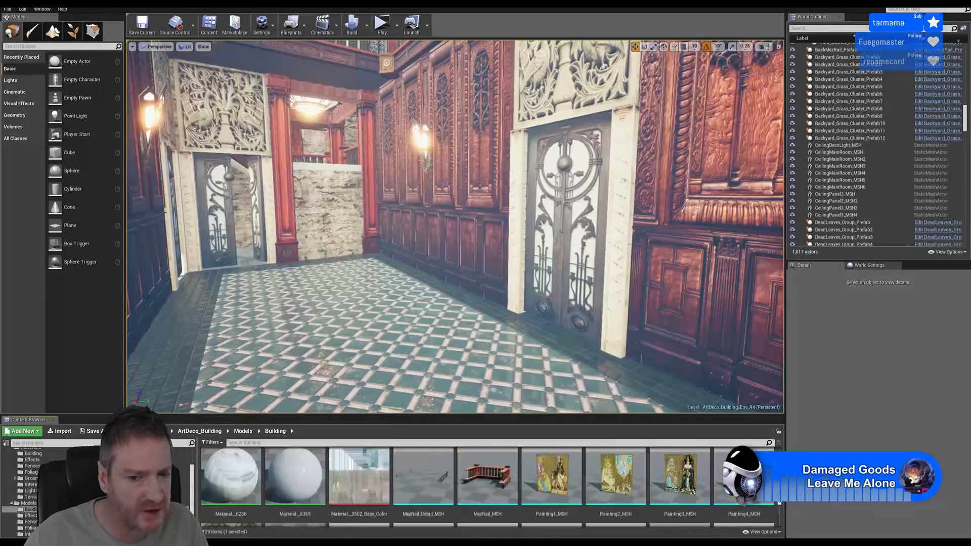
scroll(487, 485, "up", 2)
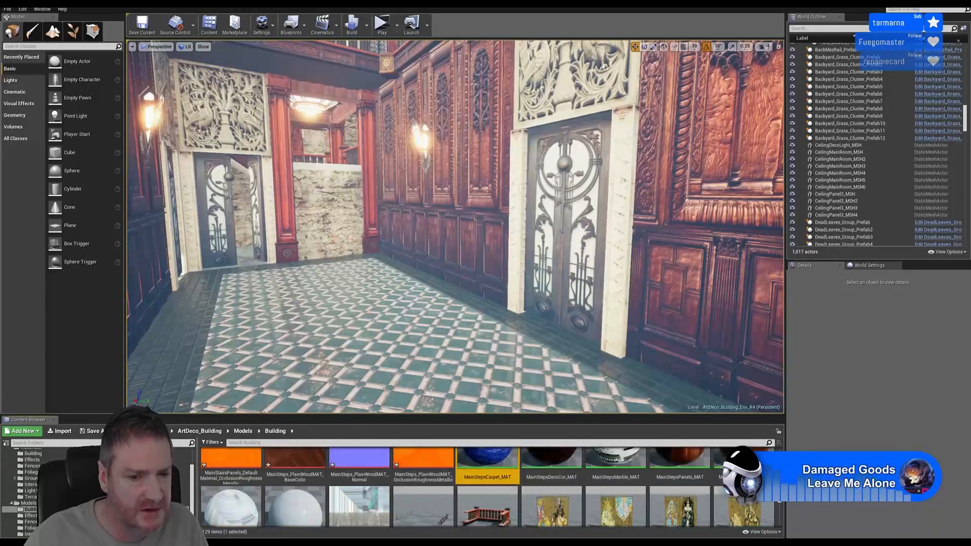
scroll(487, 486, "up", 2)
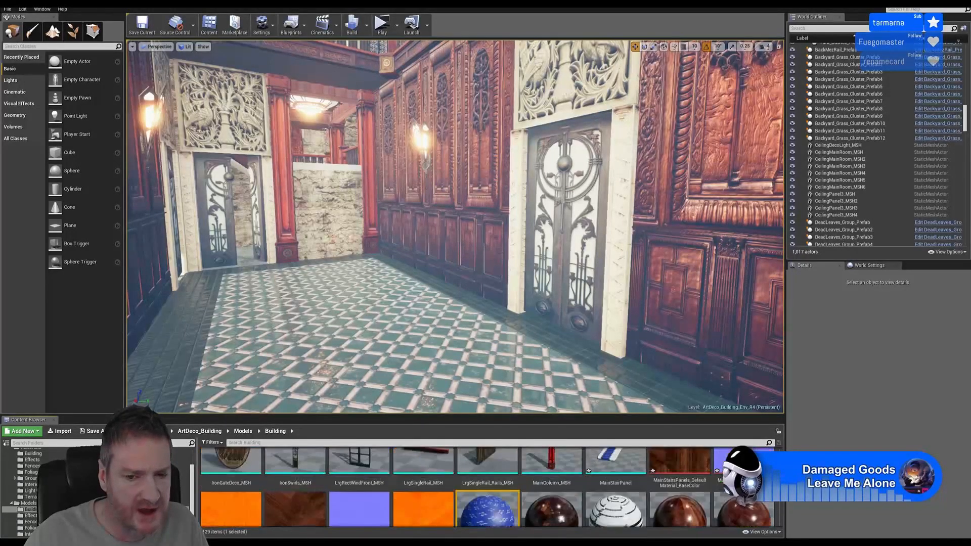
scroll(487, 486, "down", 1)
scroll(487, 486, "down", 3)
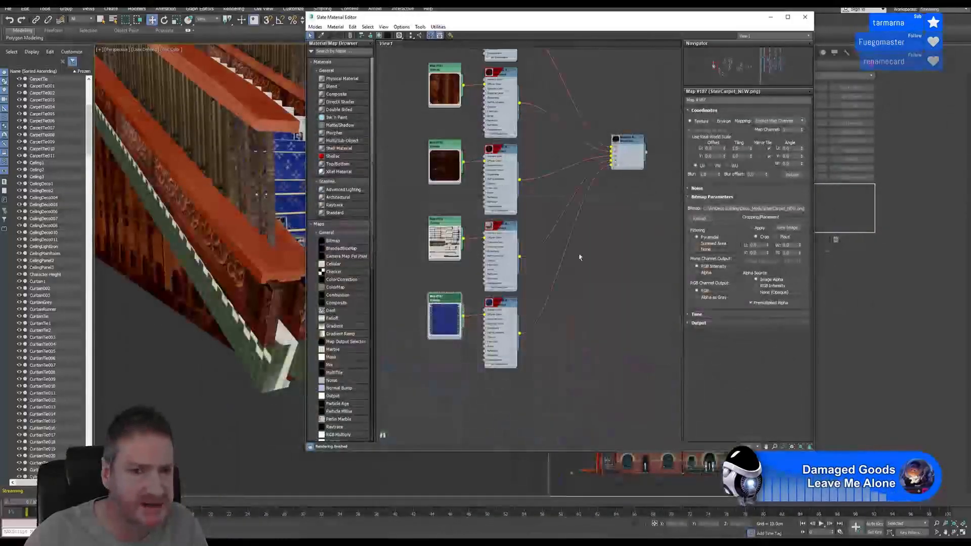
Close the Slate Material Editor in 3ds Max and save all pending changes in the Unreal project.
left_click(807, 18)
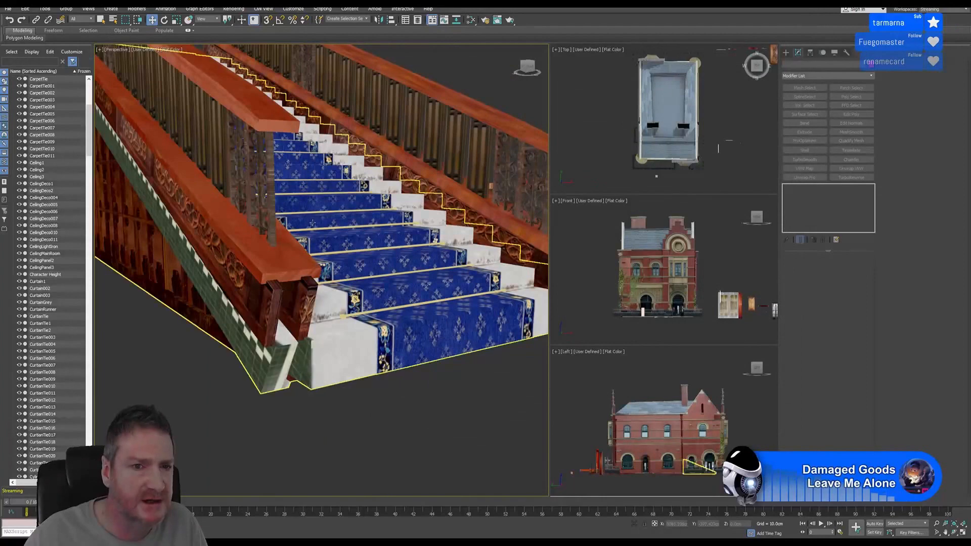
middle_click_drag(339, 238, 317, 283, "alt")
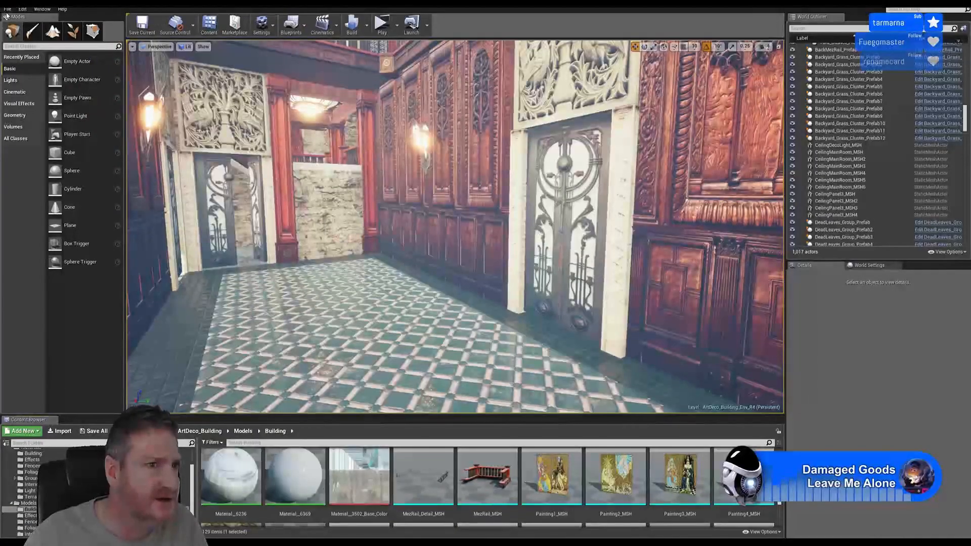
left_click(7, 9)
left_click(26, 77)
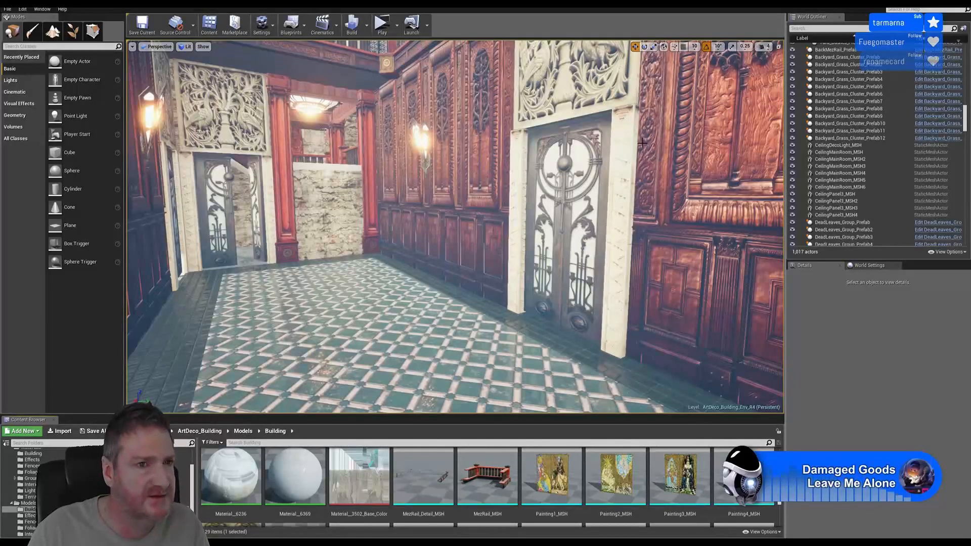
Switch to 3ds Max, select the MainStairs001 part of the staircase and look over the separate props beyond it.
key("alt+Tab")
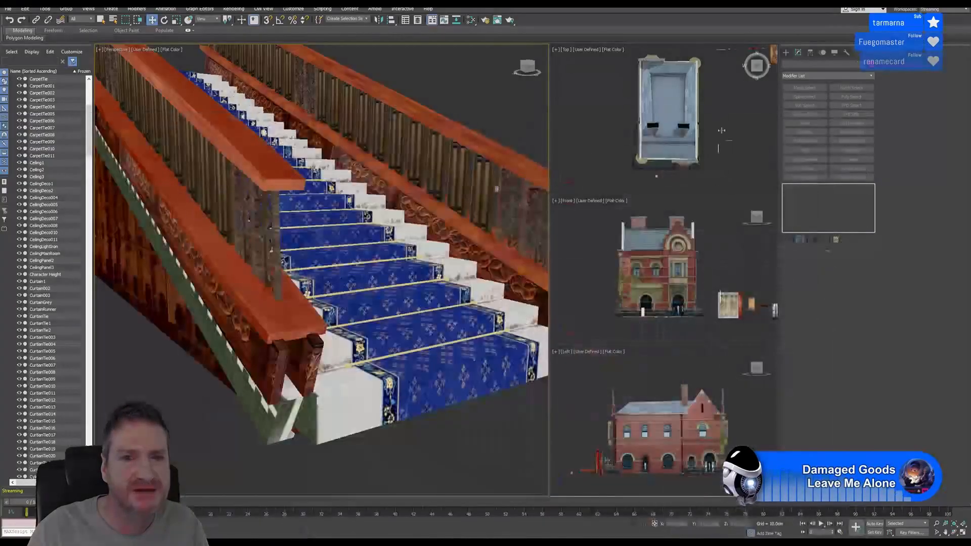
scroll(337, 222, "down", 10)
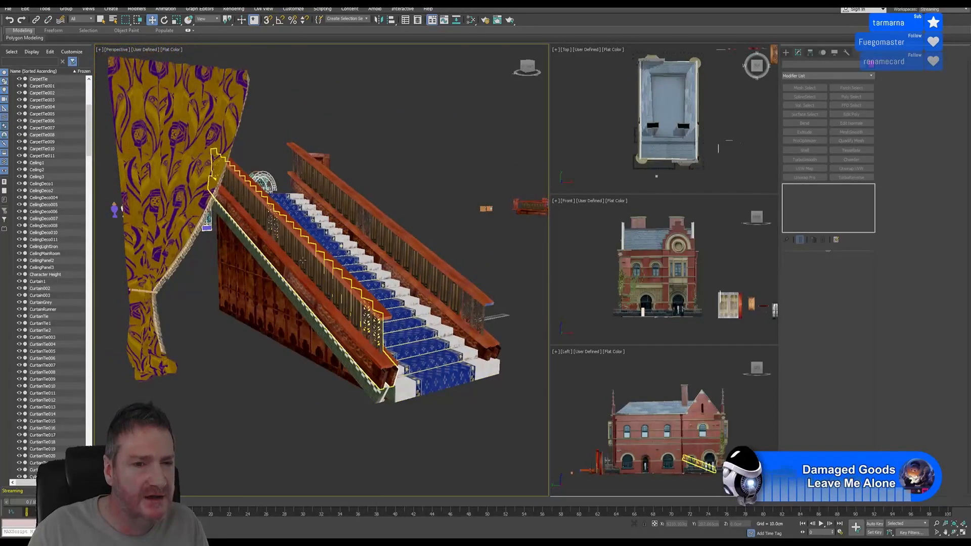
left_click(316, 275)
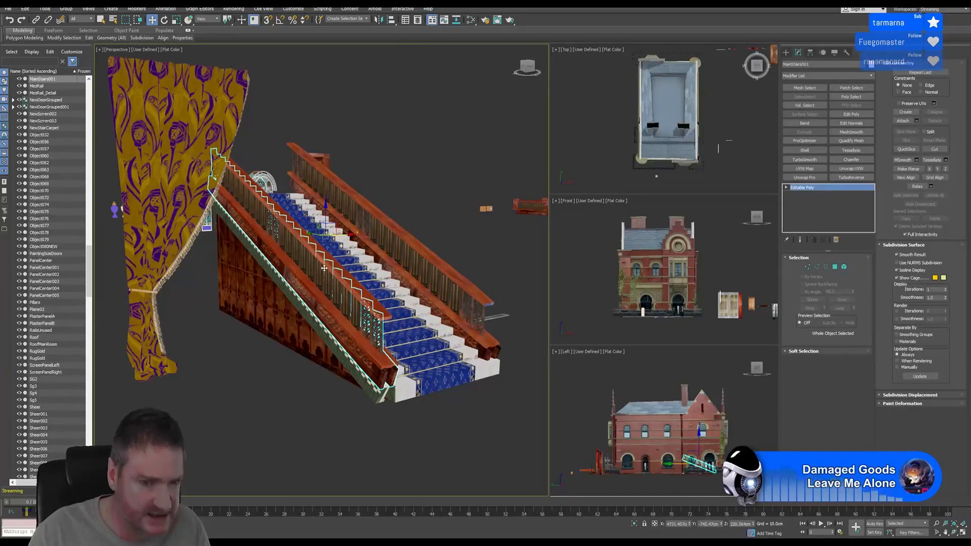
scroll(328, 274, "down", 4)
middle_click_drag(401, 248, 228, 331)
middle_click_drag(417, 226, 340, 291)
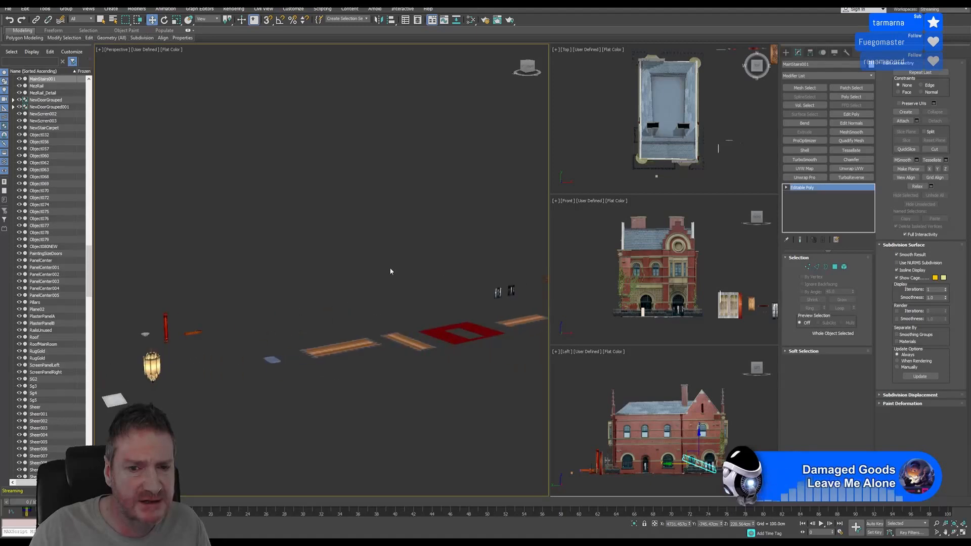